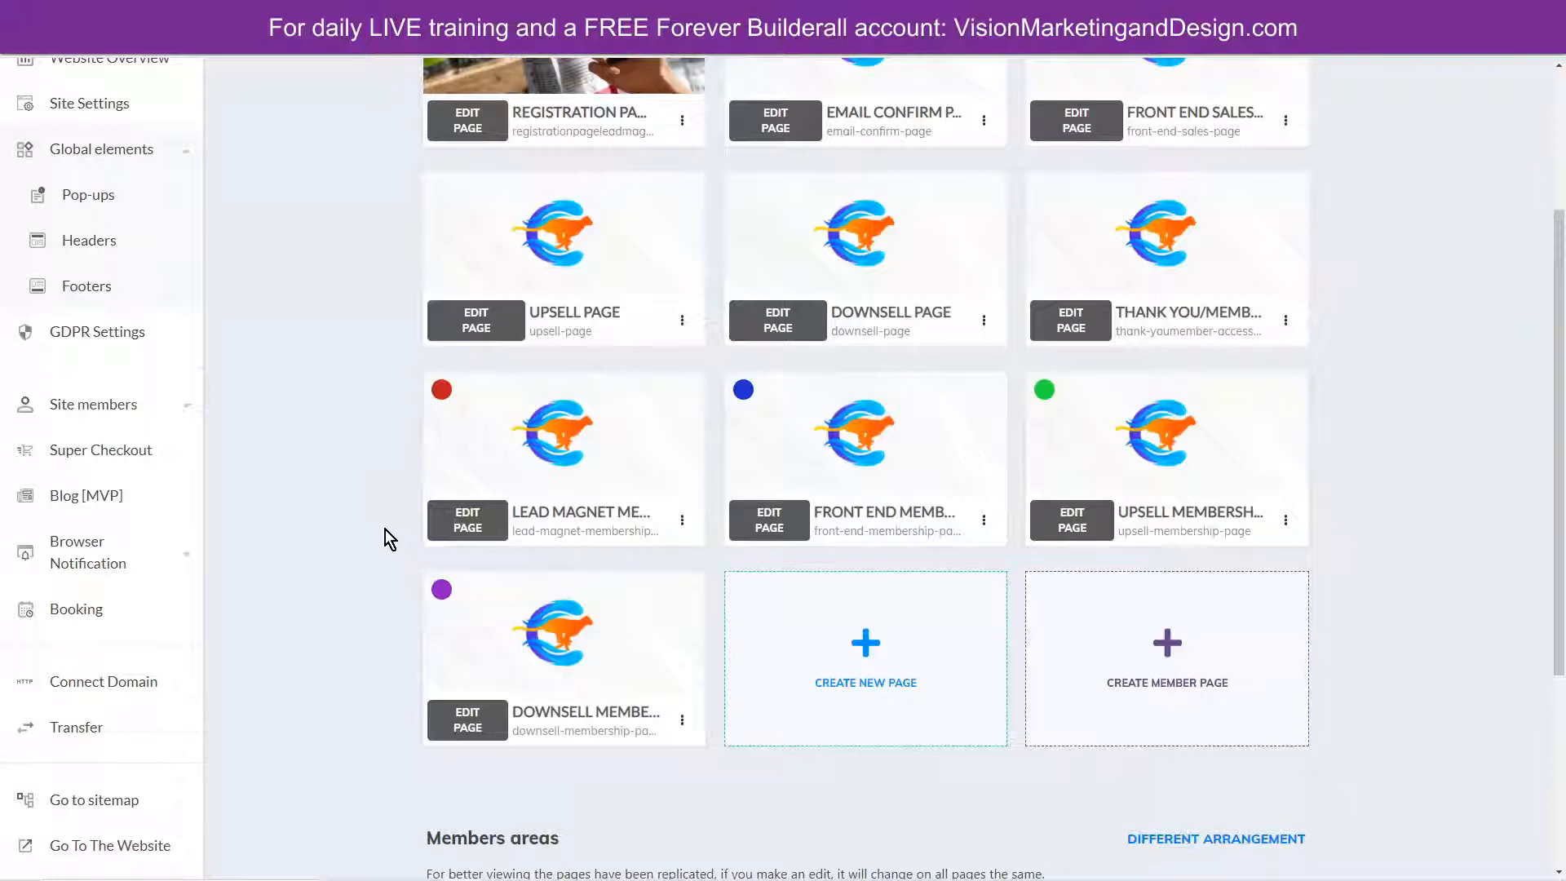
- Open the thank you/member access page in the page editor
{"action": "scroll", "coordinate": [369, 504], "scroll_direction": "down", "scroll_amount": 4}
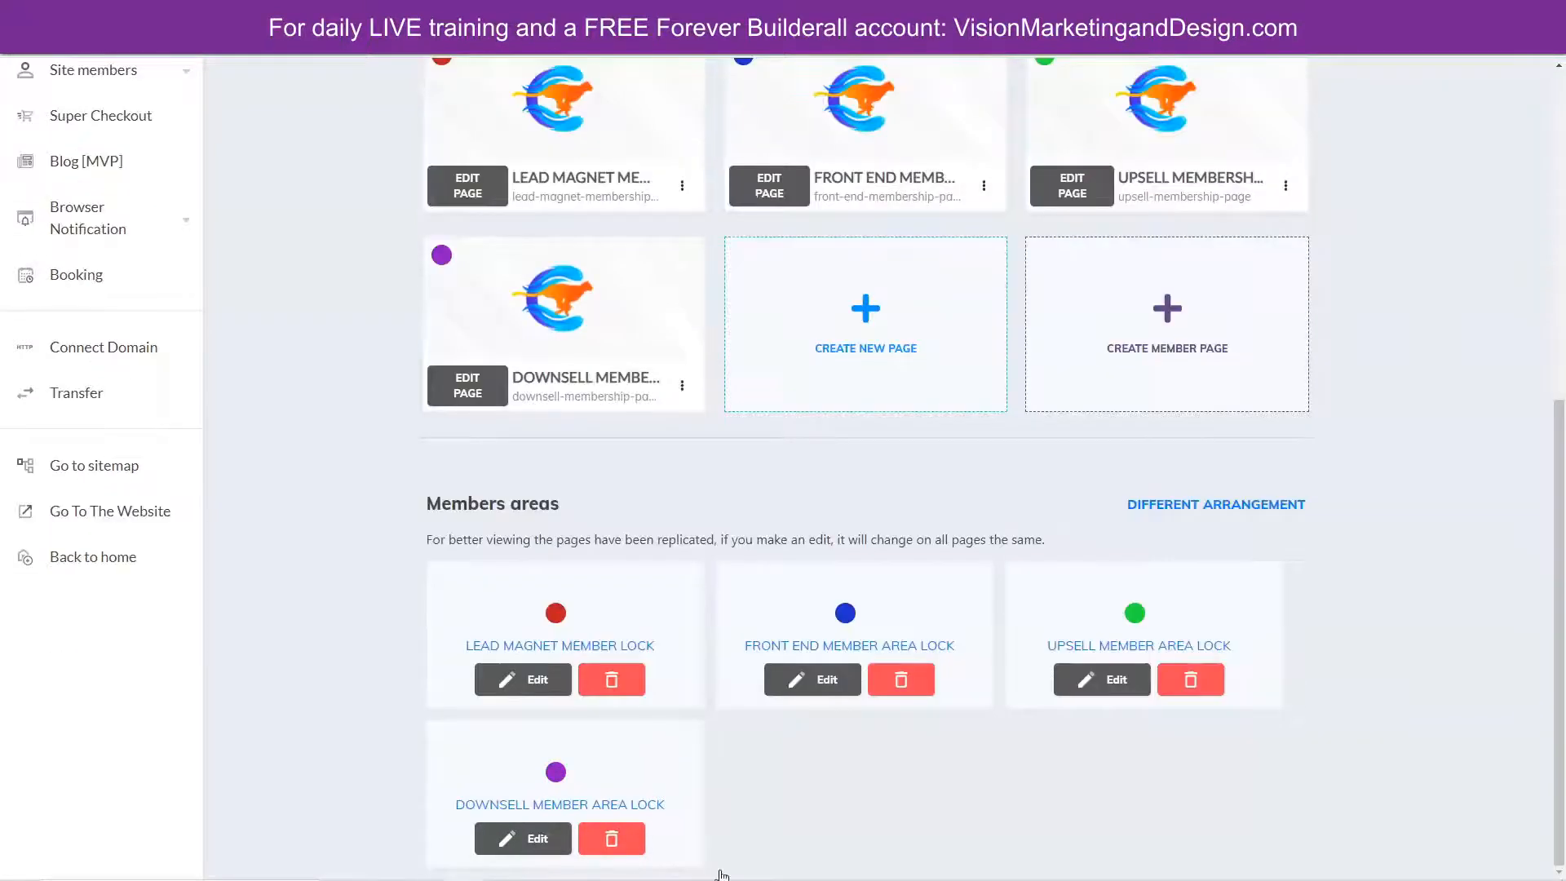
{"action": "scroll", "coordinate": [1362, 357], "scroll_direction": "up", "scroll_amount": 4}
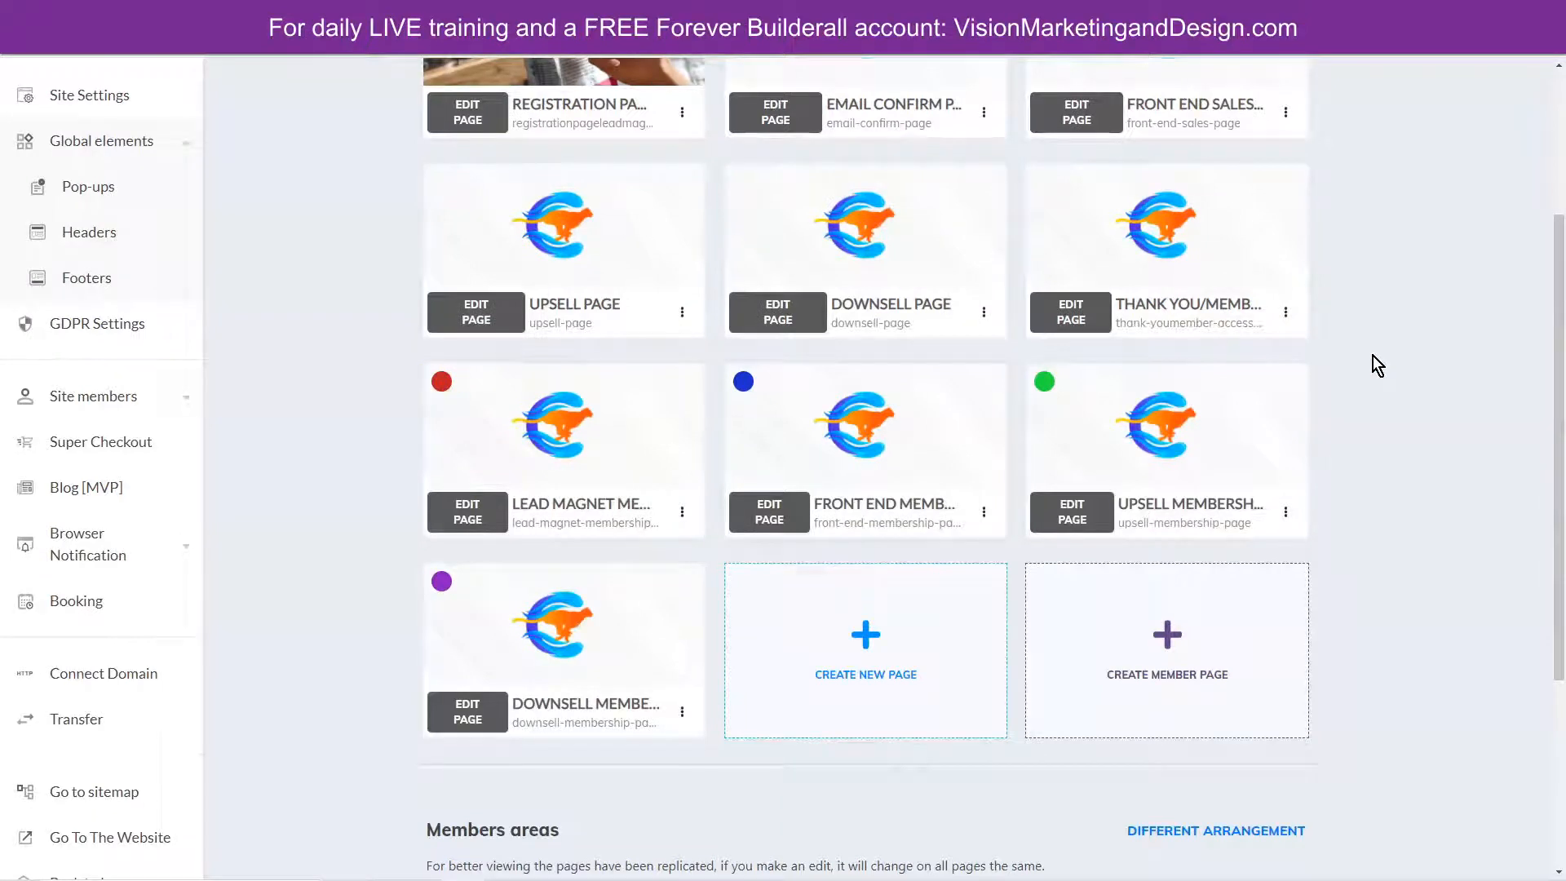
{"action": "left_click", "coordinate": [1070, 314]}
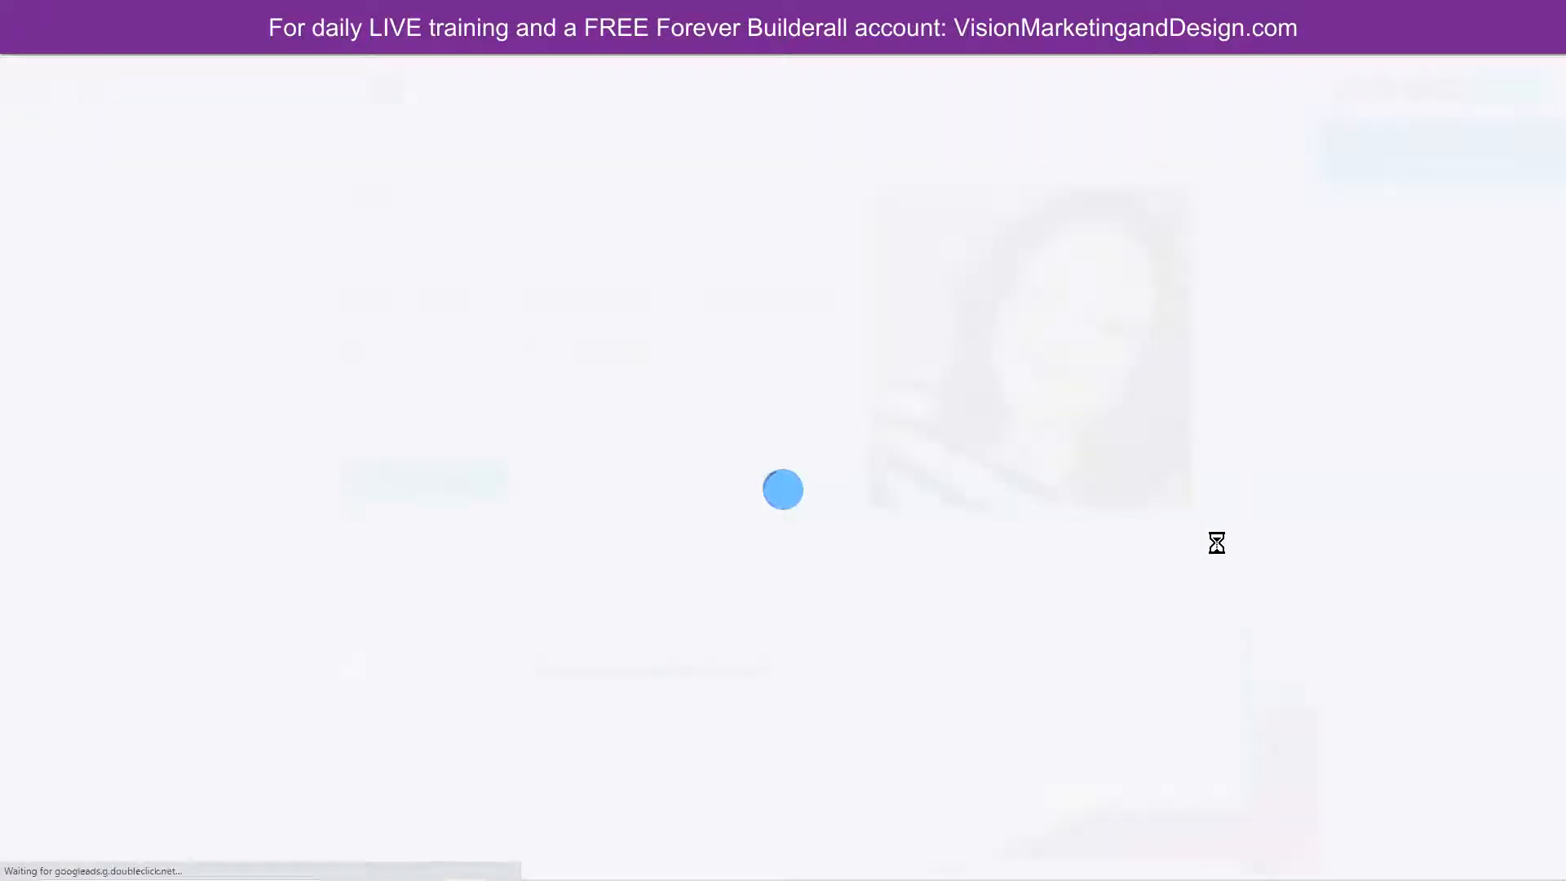
- Save the "Welcome!!!" panel as a personal element named "Restricted Header"
{"action": "scroll", "coordinate": [1268, 587], "scroll_direction": "down", "scroll_amount": 2}
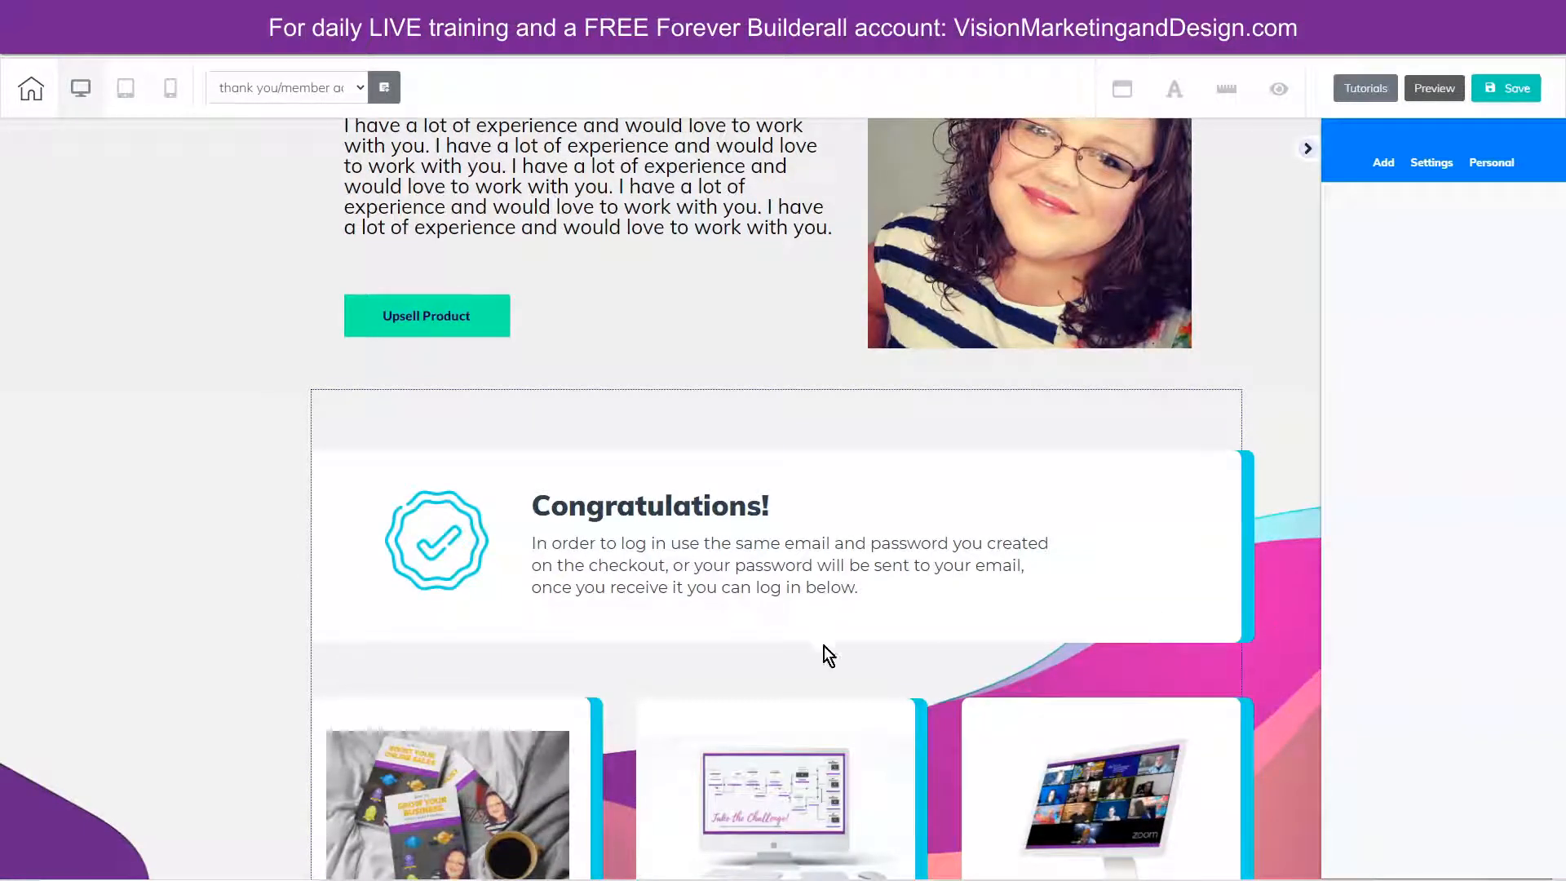
{"action": "scroll", "coordinate": [1276, 688], "scroll_direction": "down", "scroll_amount": 3}
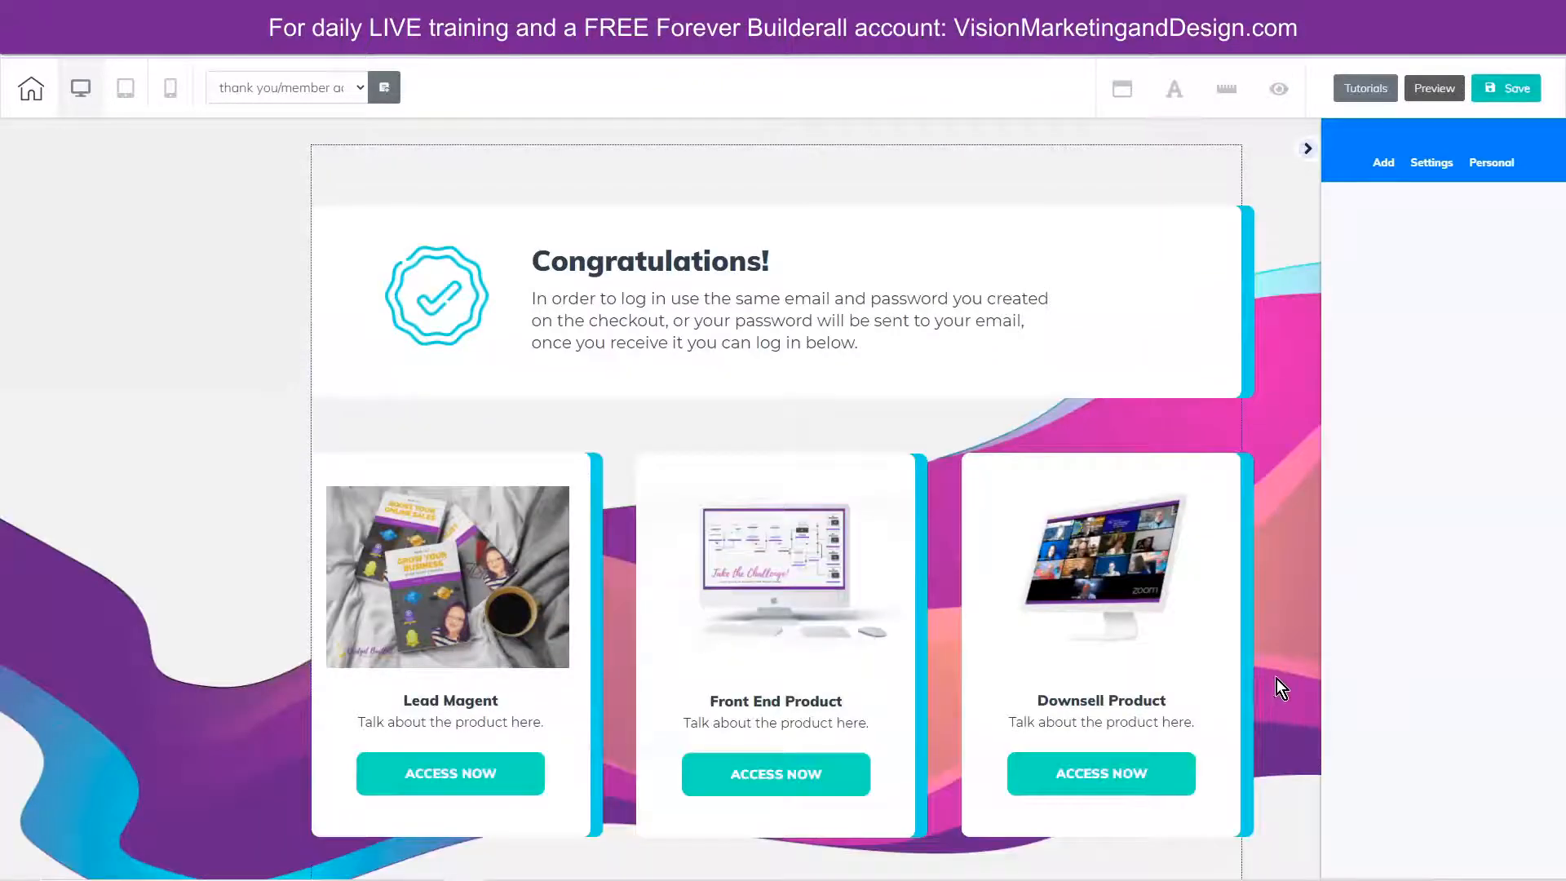
{"action": "scroll", "coordinate": [186, 606], "scroll_direction": "up", "scroll_amount": 3}
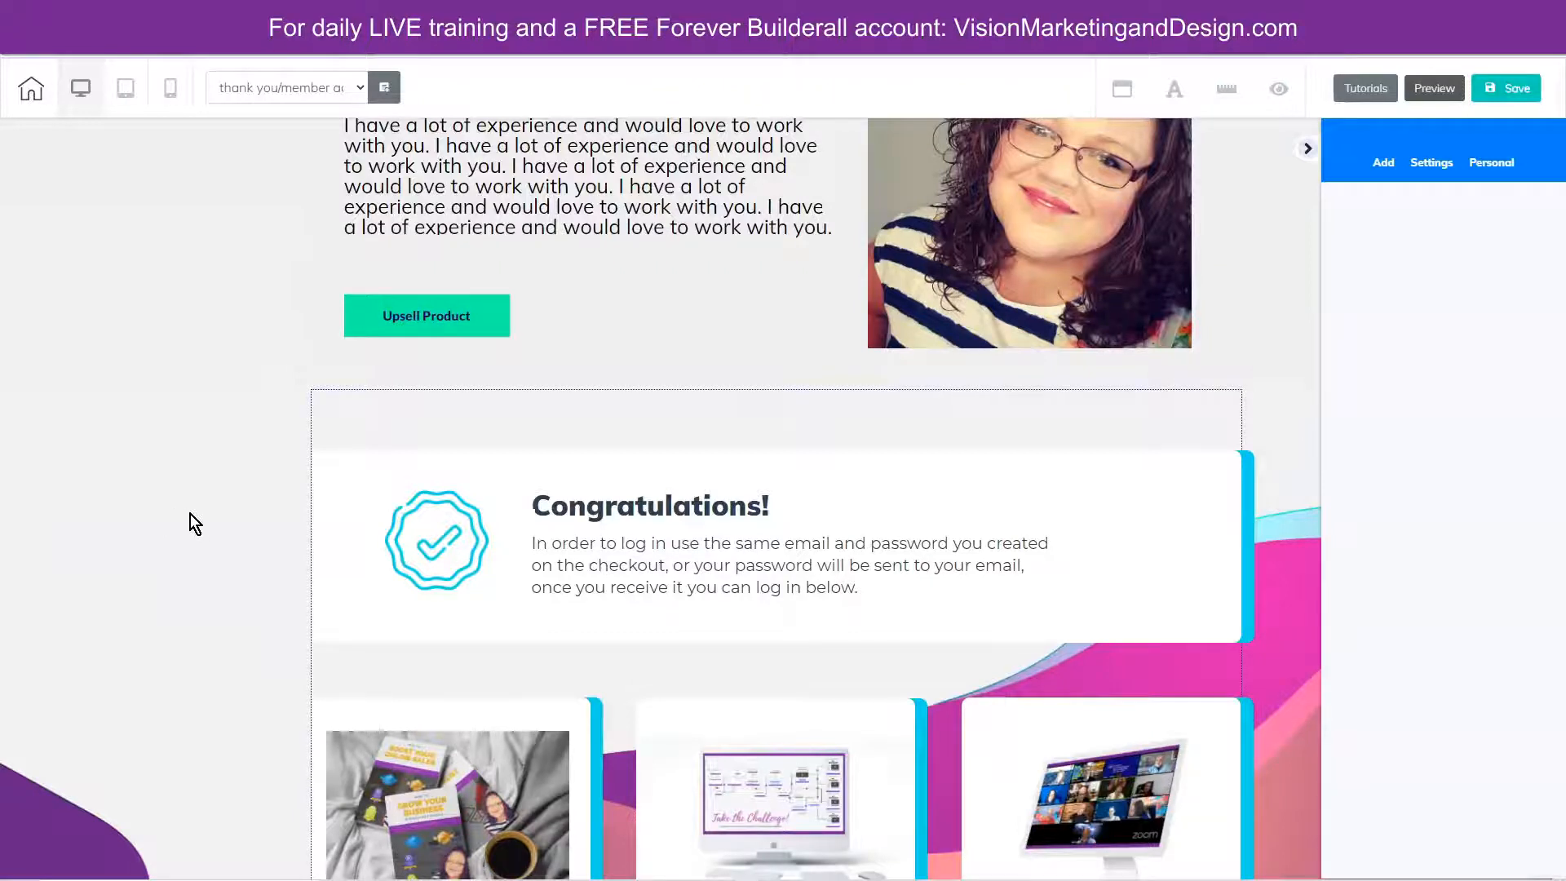
{"action": "scroll", "coordinate": [189, 522], "scroll_direction": "up", "scroll_amount": 1}
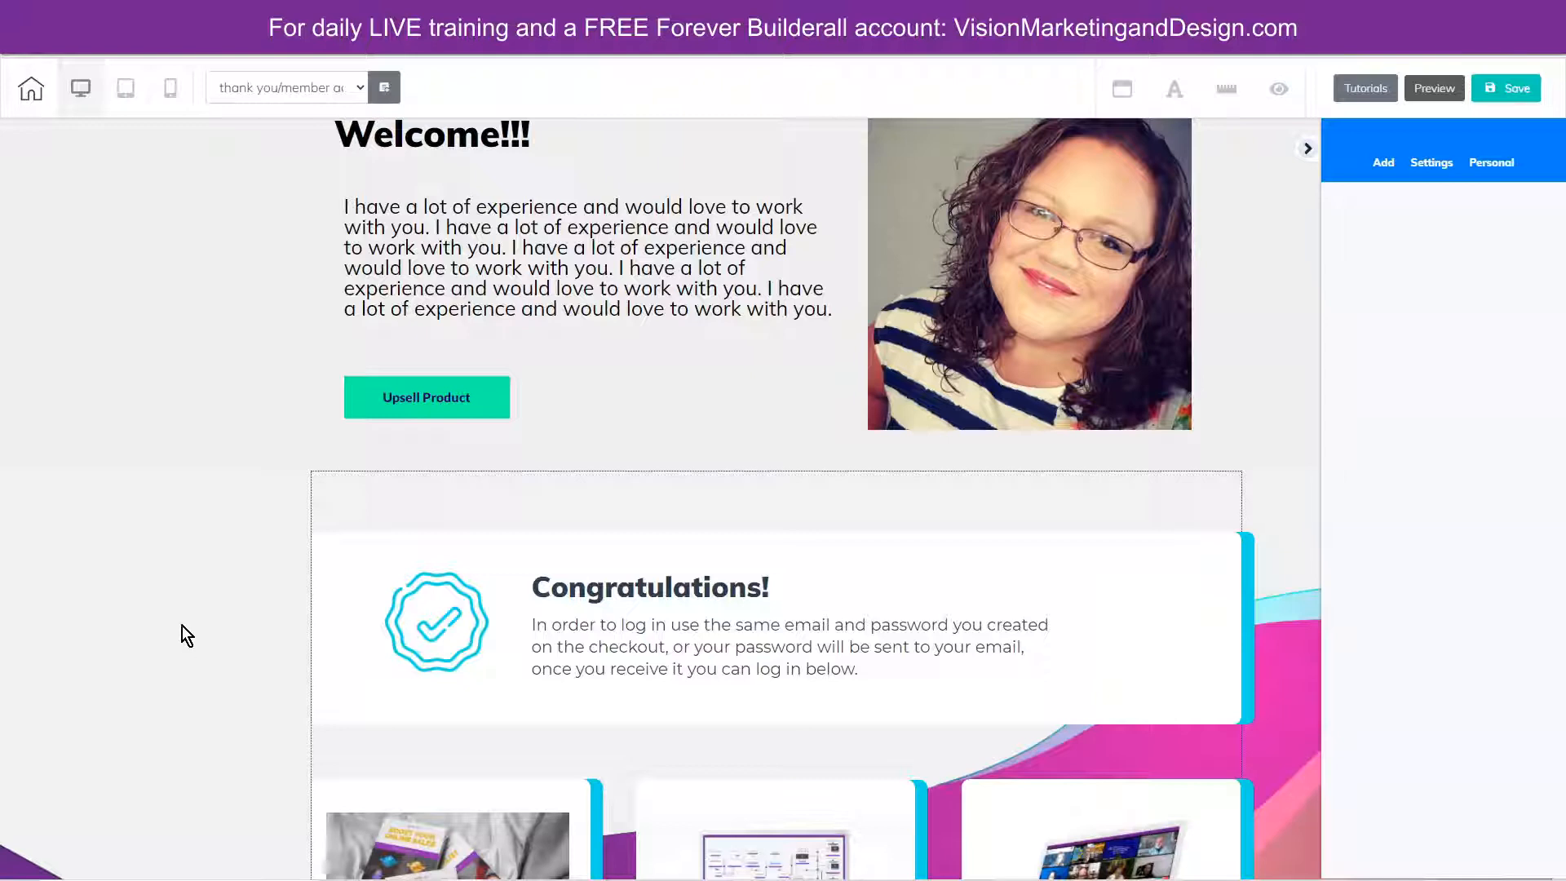
{"action": "scroll", "coordinate": [213, 297], "scroll_direction": "up", "scroll_amount": 1}
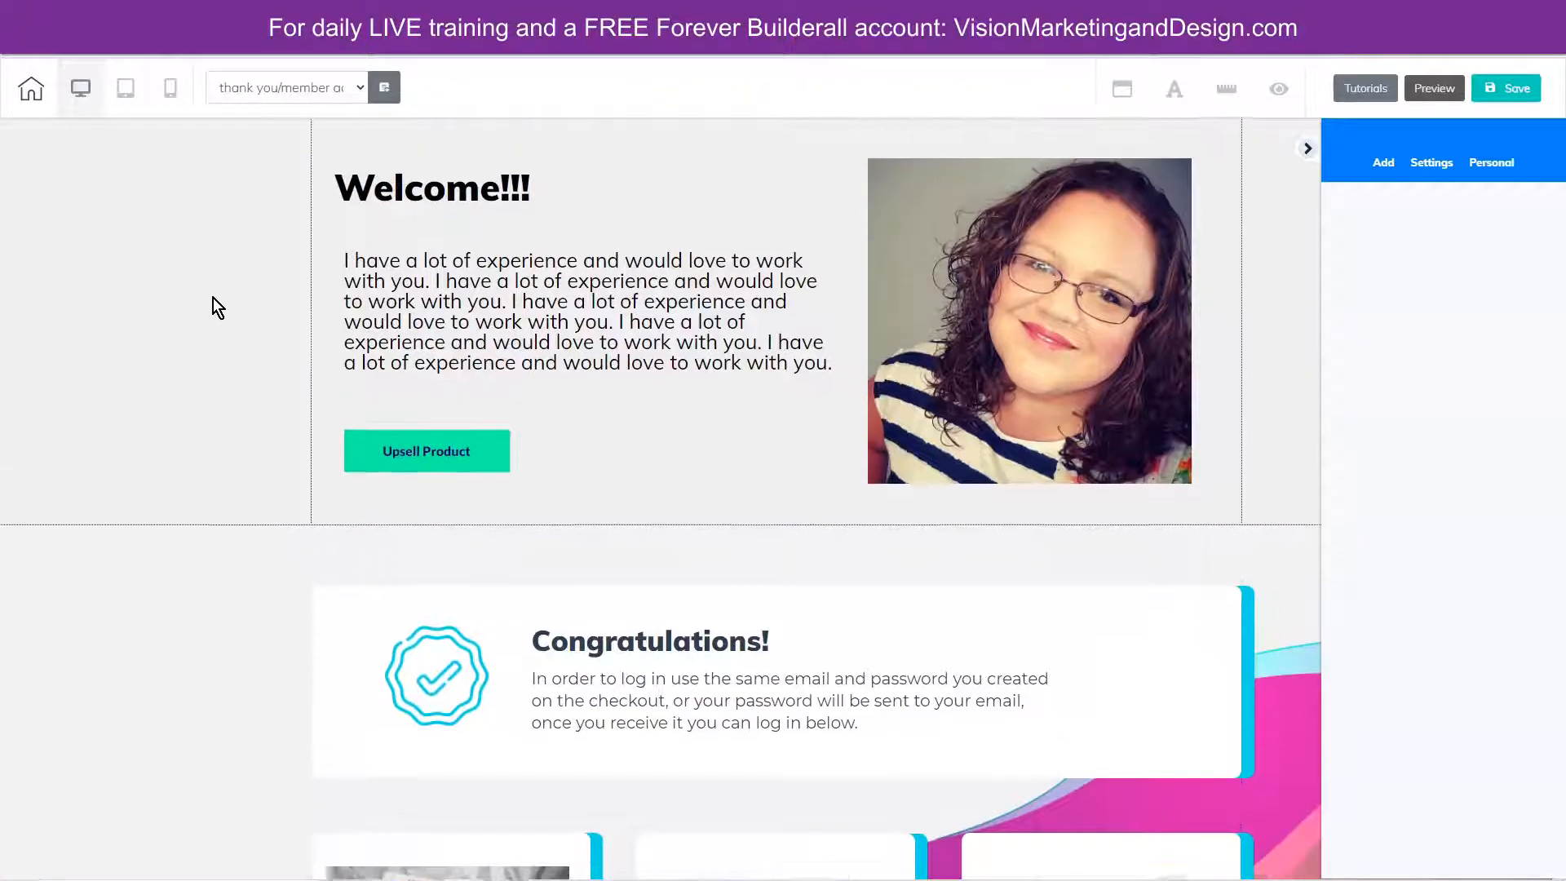
{"action": "left_click", "coordinate": [217, 258]}
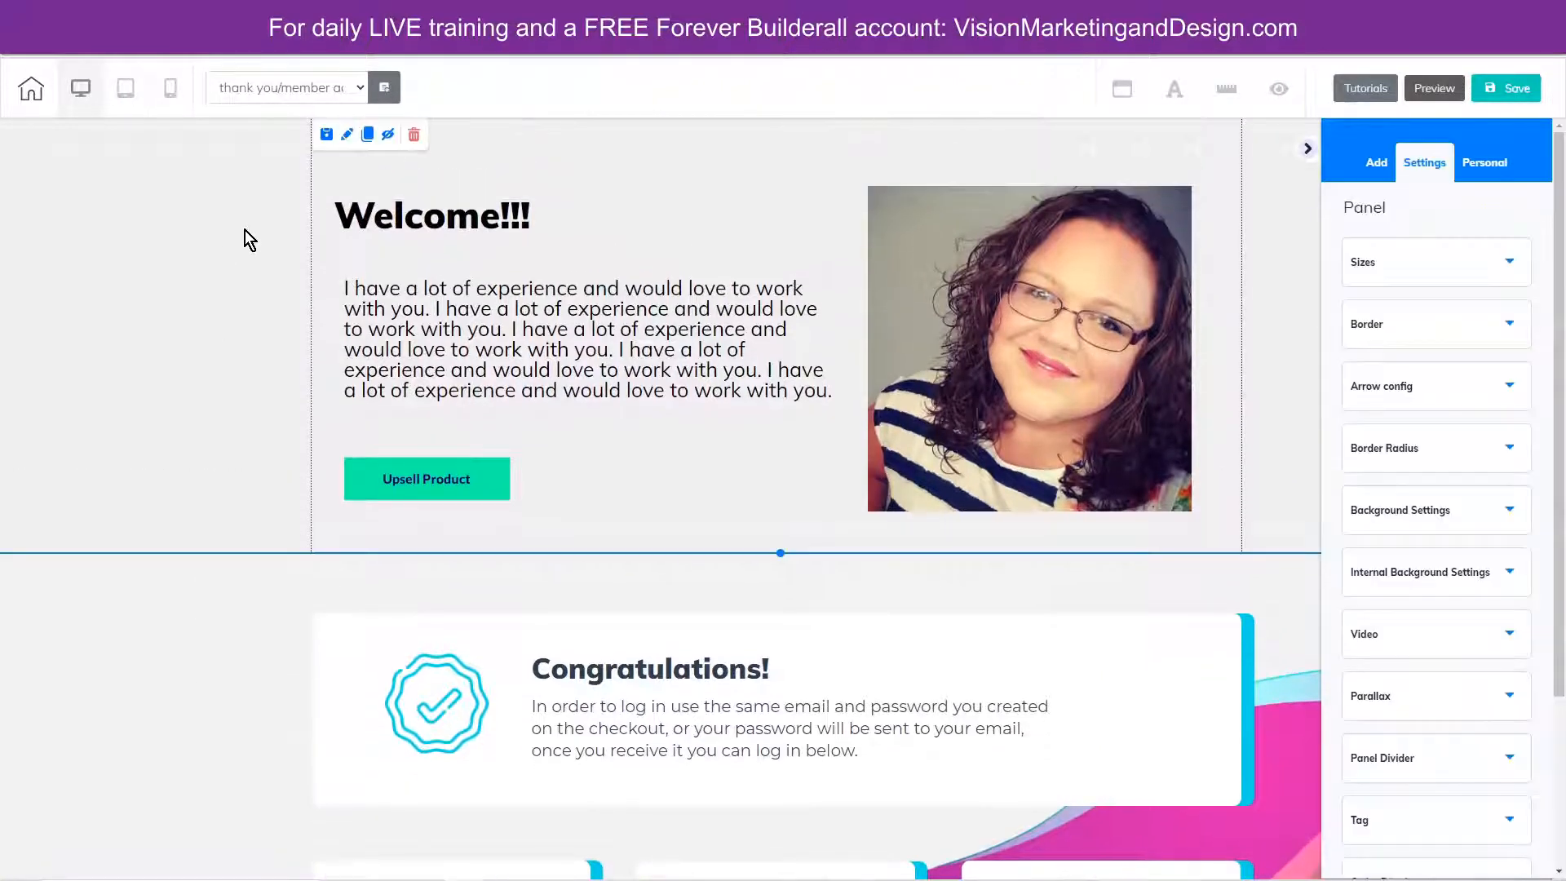
{"action": "left_click", "coordinate": [326, 135]}
{"action": "left_click", "coordinate": [650, 424]}
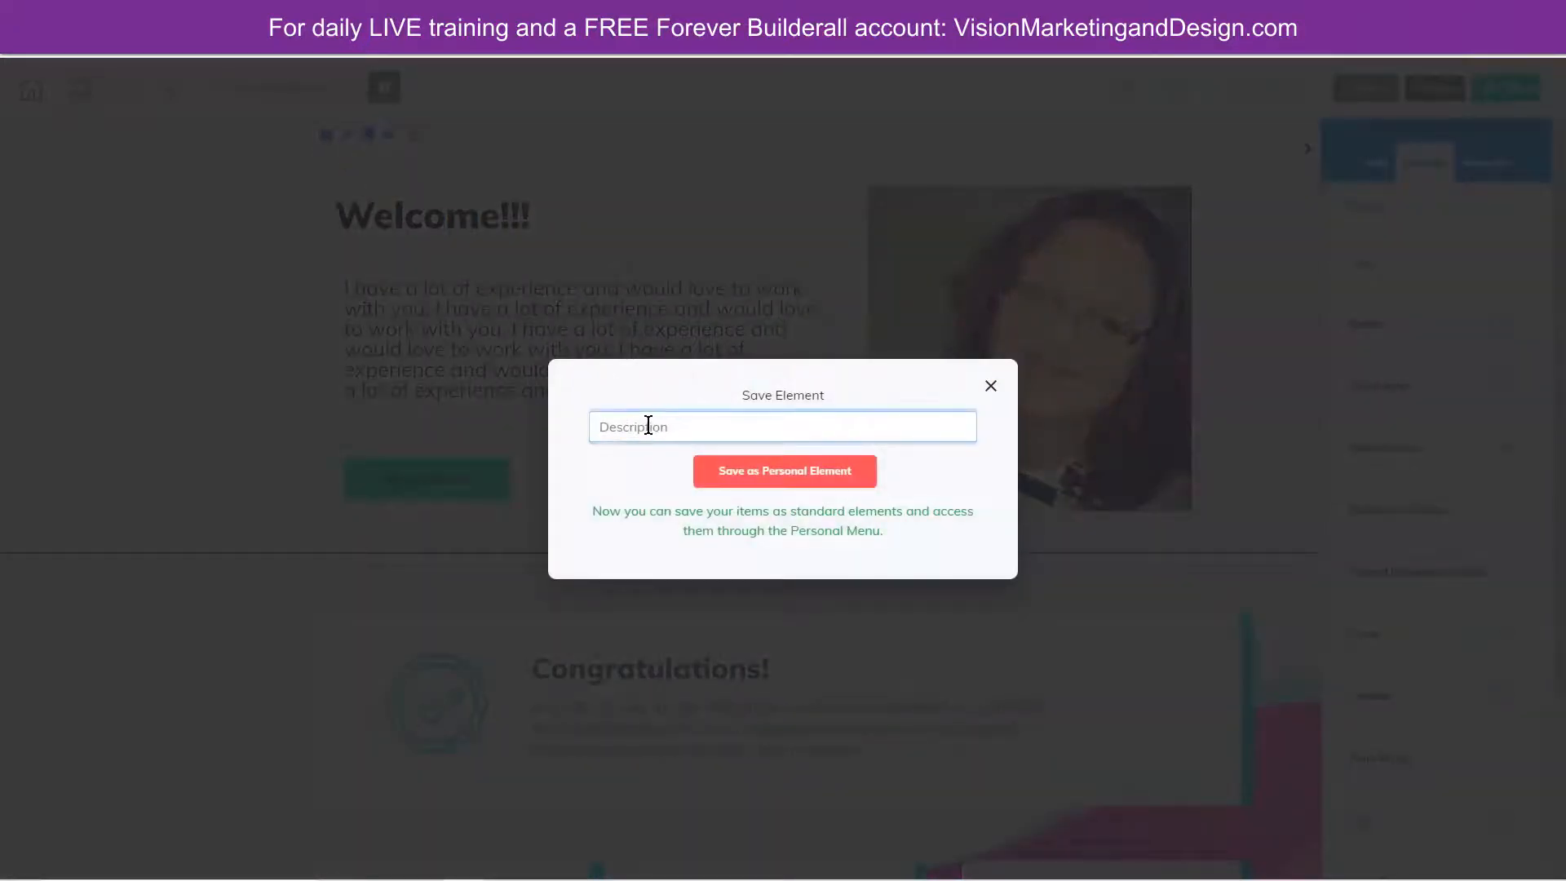
{"action": "type", "text": "Restricted Header"}
{"action": "left_click", "coordinate": [728, 476]}
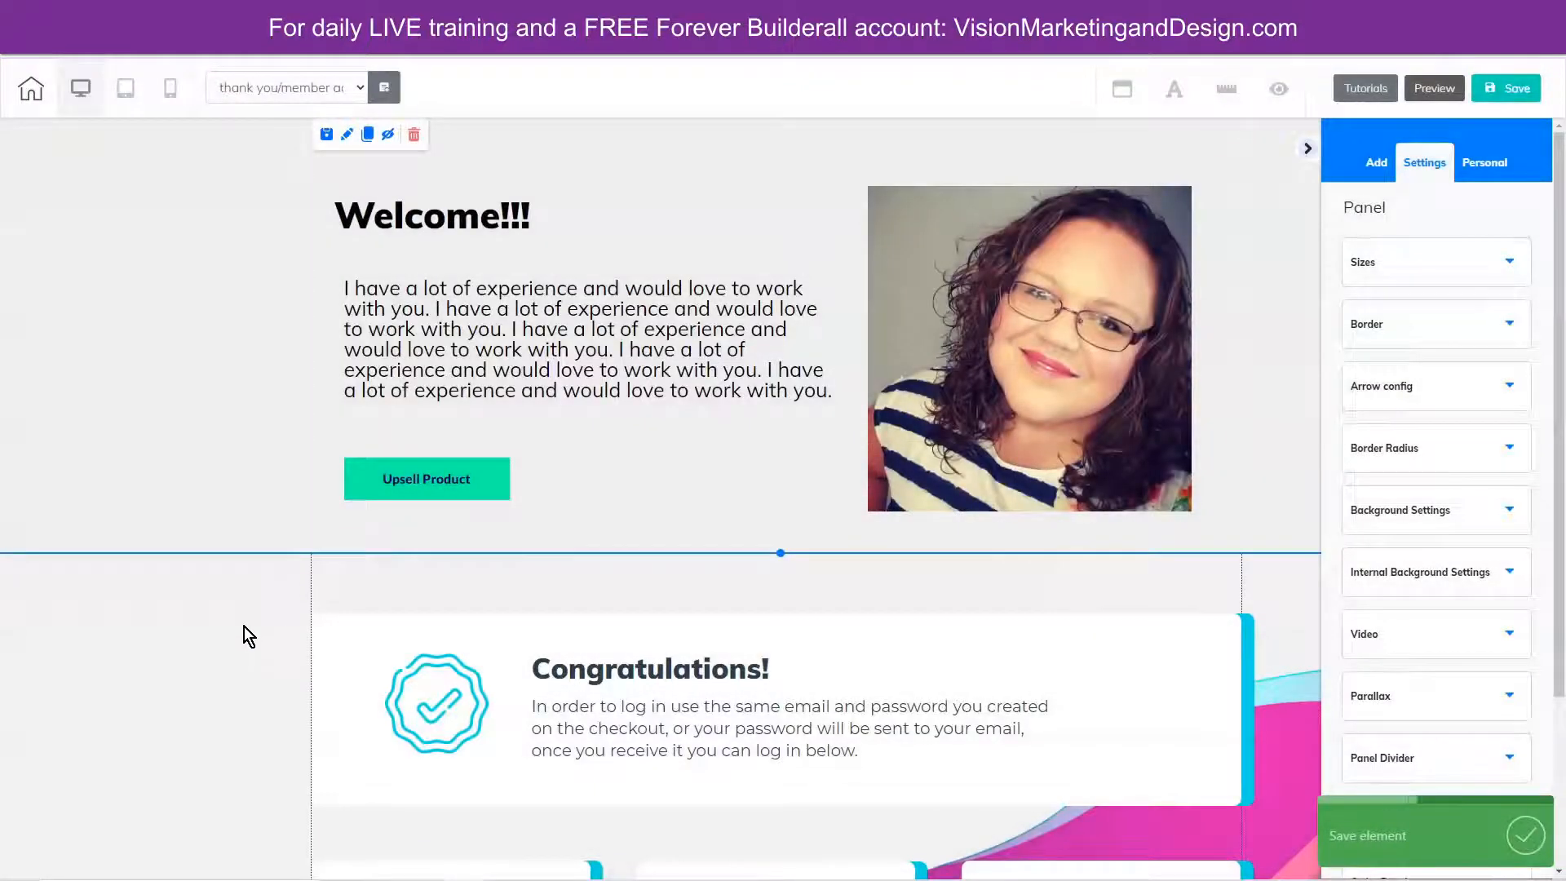
- Save the "Congratulations!" panel with the product offers as a personal element named "Restricted Offers"
{"action": "left_click", "coordinate": [243, 626]}
{"action": "left_click", "coordinate": [325, 569]}
{"action": "left_click", "coordinate": [621, 427]}
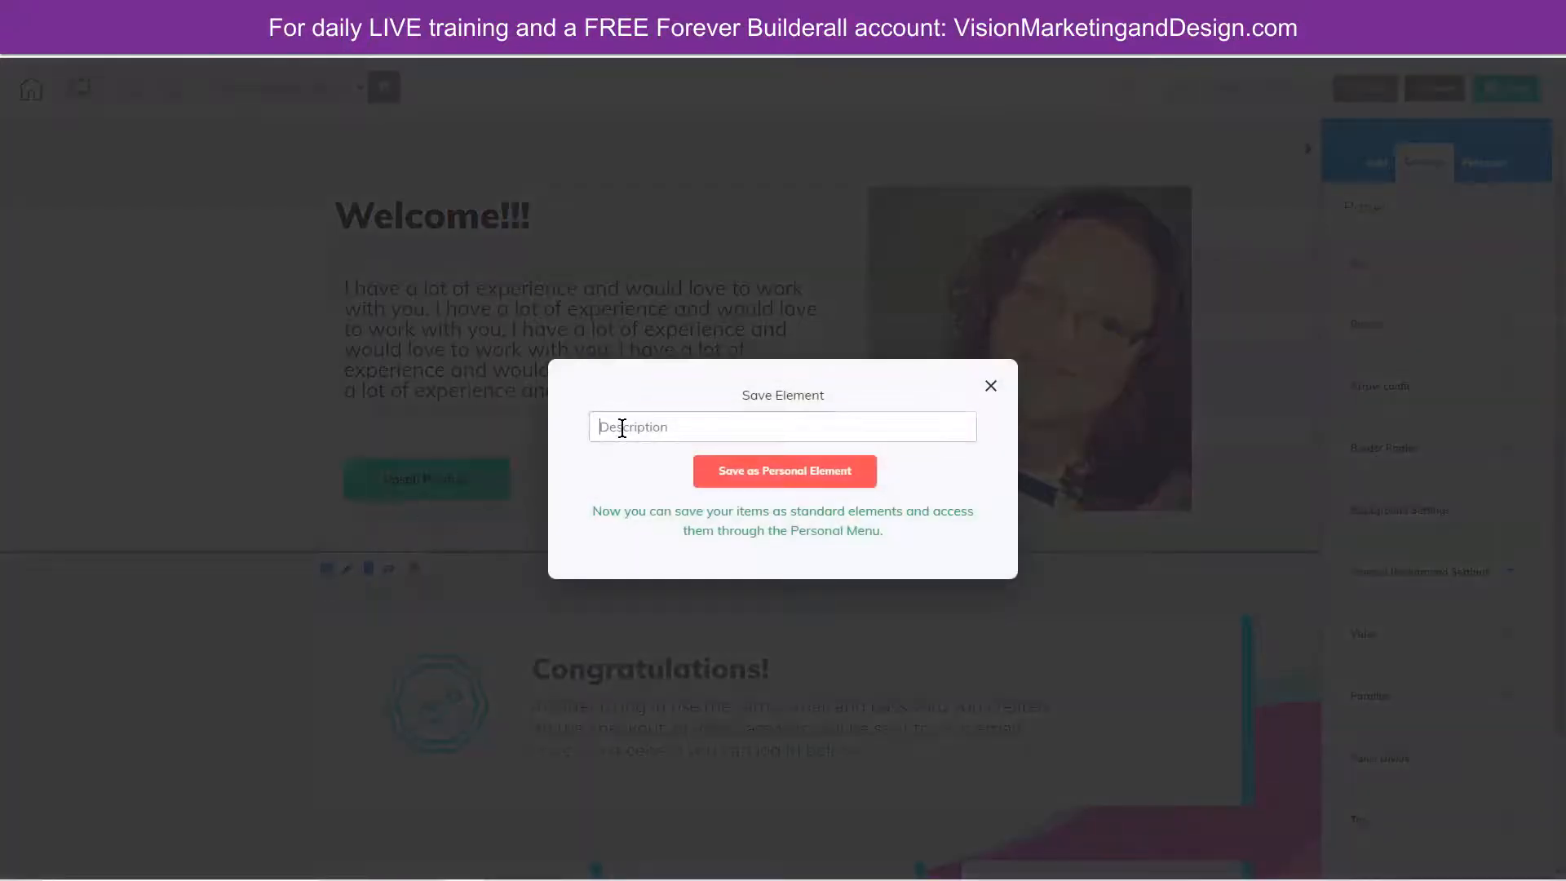
{"action": "type", "text": "Restricted Offers"}
{"action": "left_click", "coordinate": [806, 478]}
- Switch to the lead magnet membership page, saving the changes on the current page
{"action": "left_click", "coordinate": [273, 88]}
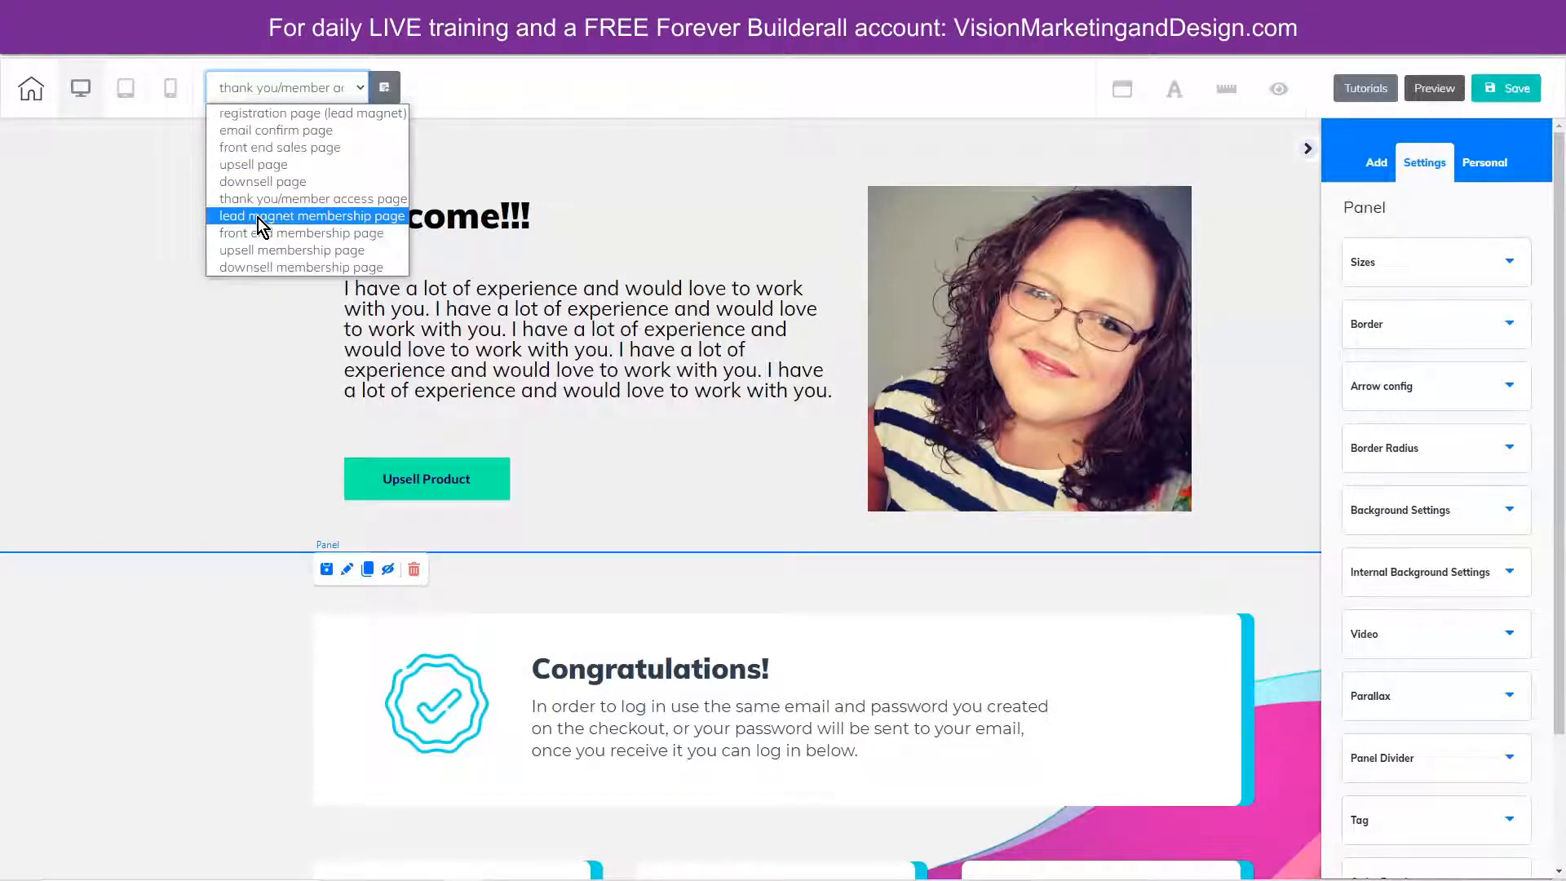
{"action": "left_click", "coordinate": [258, 216]}
{"action": "left_click", "coordinate": [875, 497]}
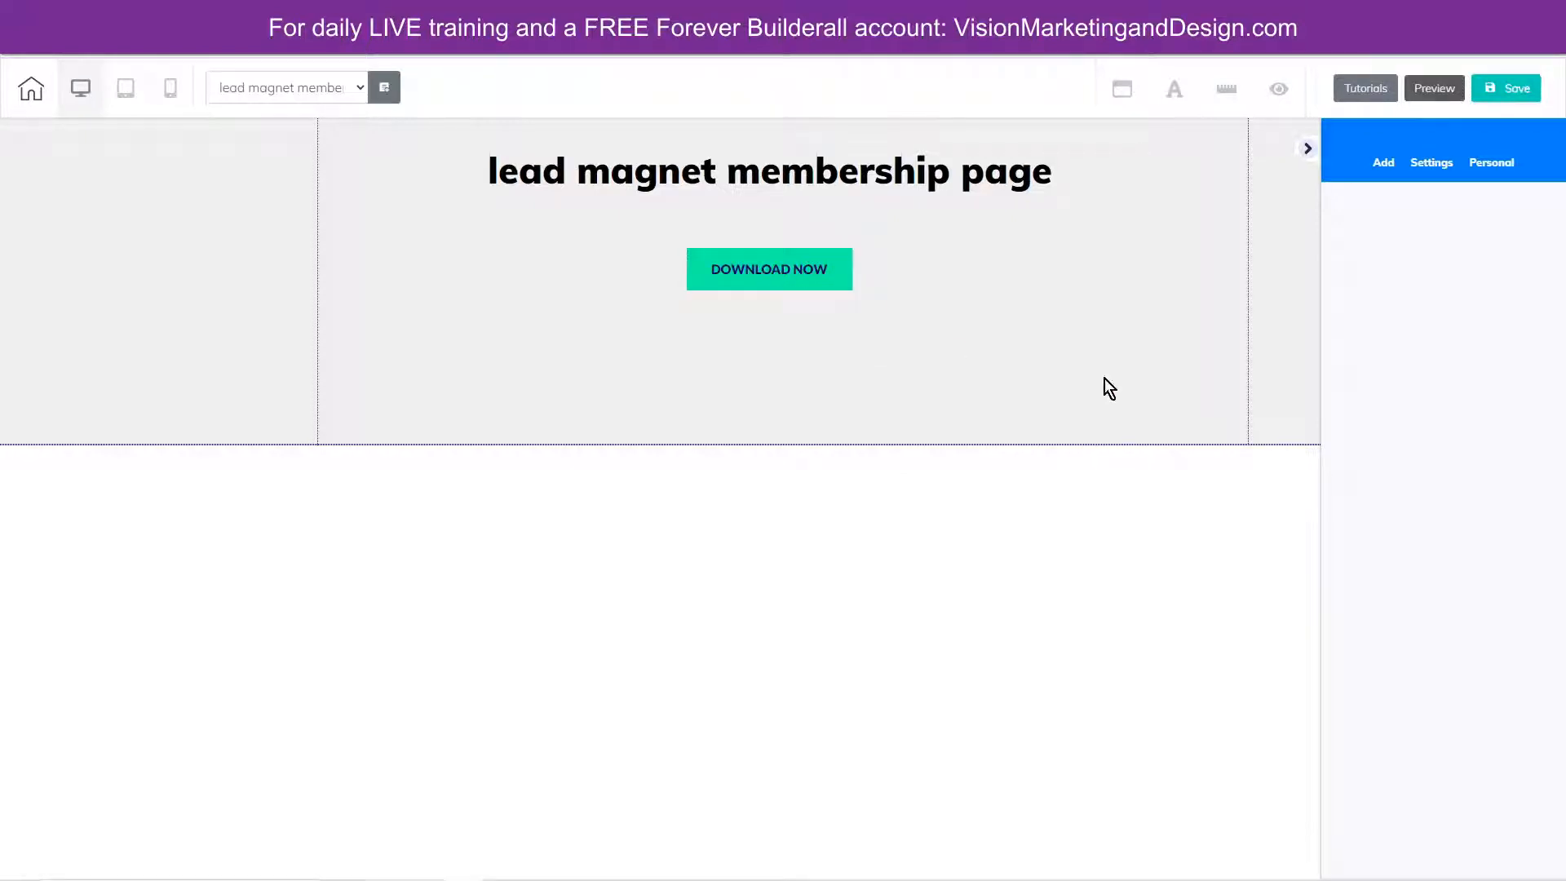
- Insert the saved Restricted Header and Restricted Offers panels into the lead magnet membership page
{"action": "left_click", "coordinate": [1490, 167]}
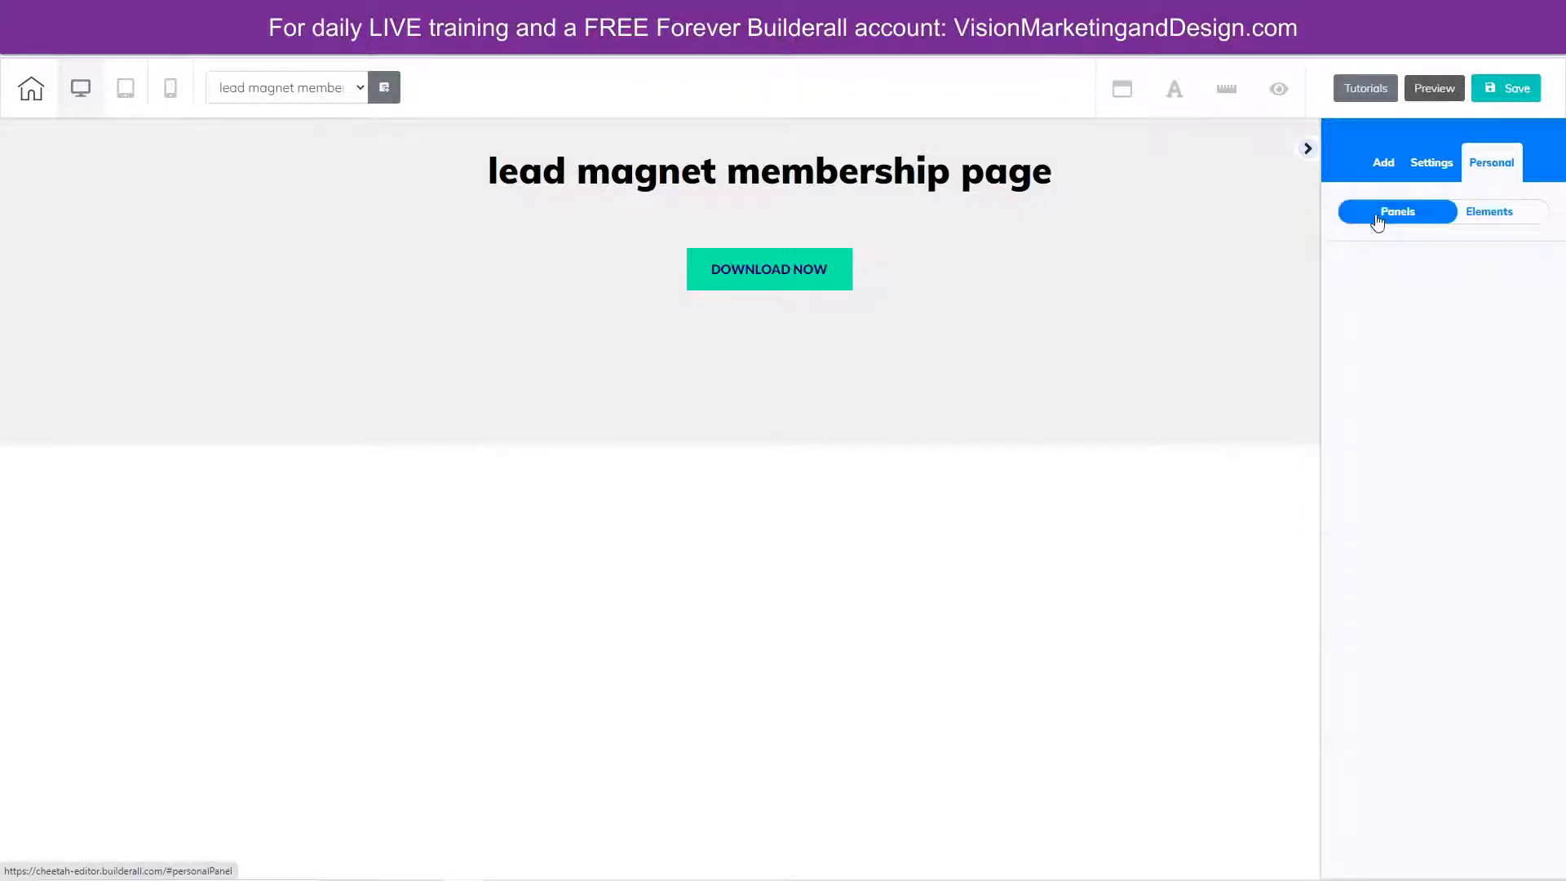
{"action": "left_click", "coordinate": [1409, 214]}
{"action": "left_click", "coordinate": [1419, 287]}
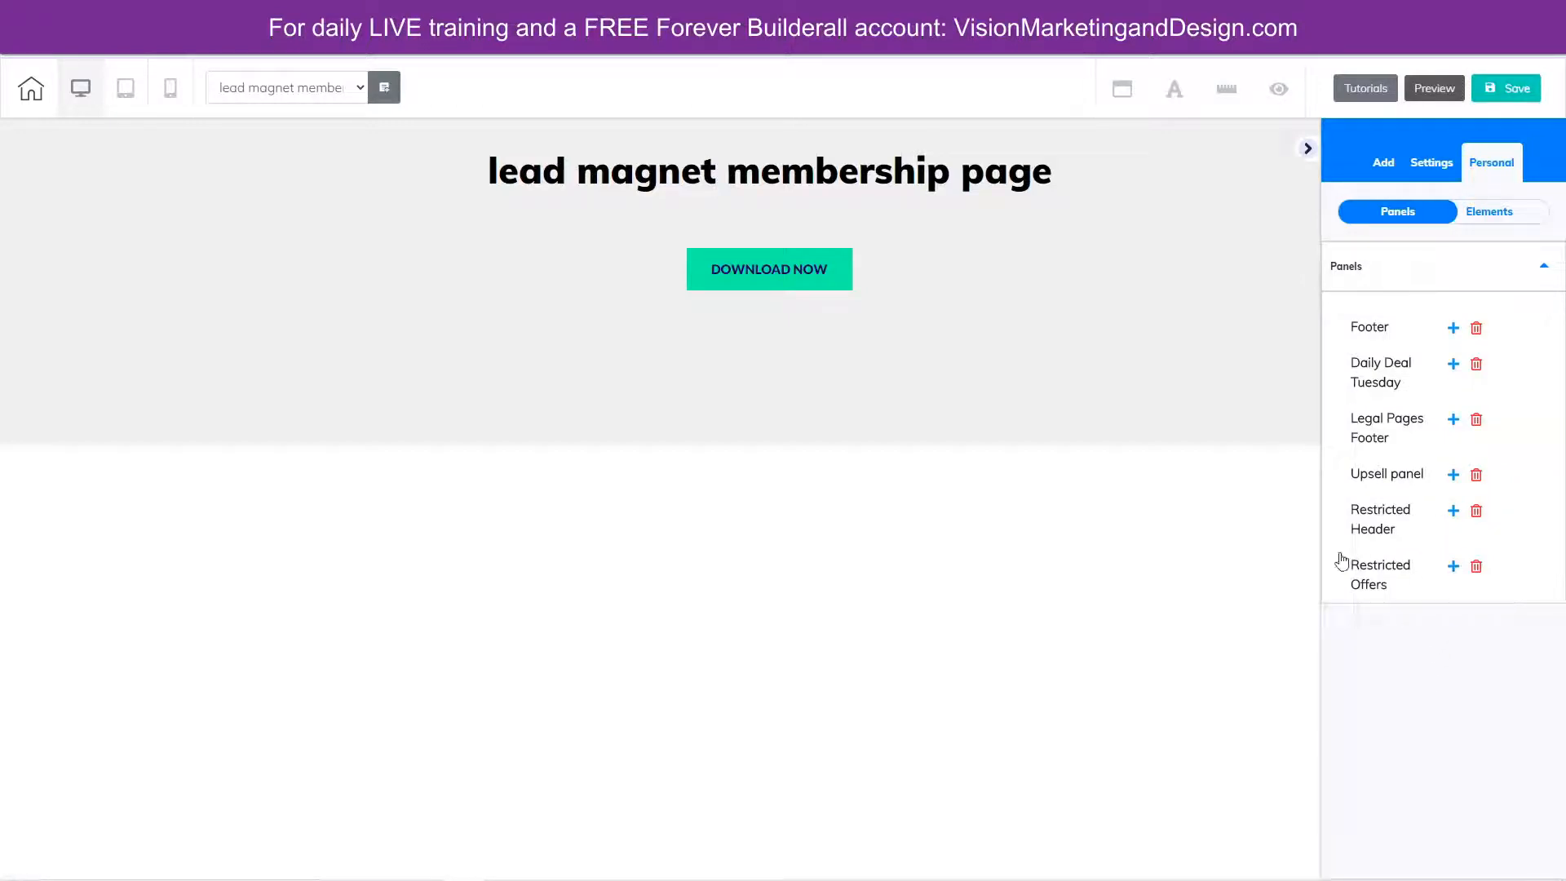
{"action": "left_click", "coordinate": [1457, 565]}
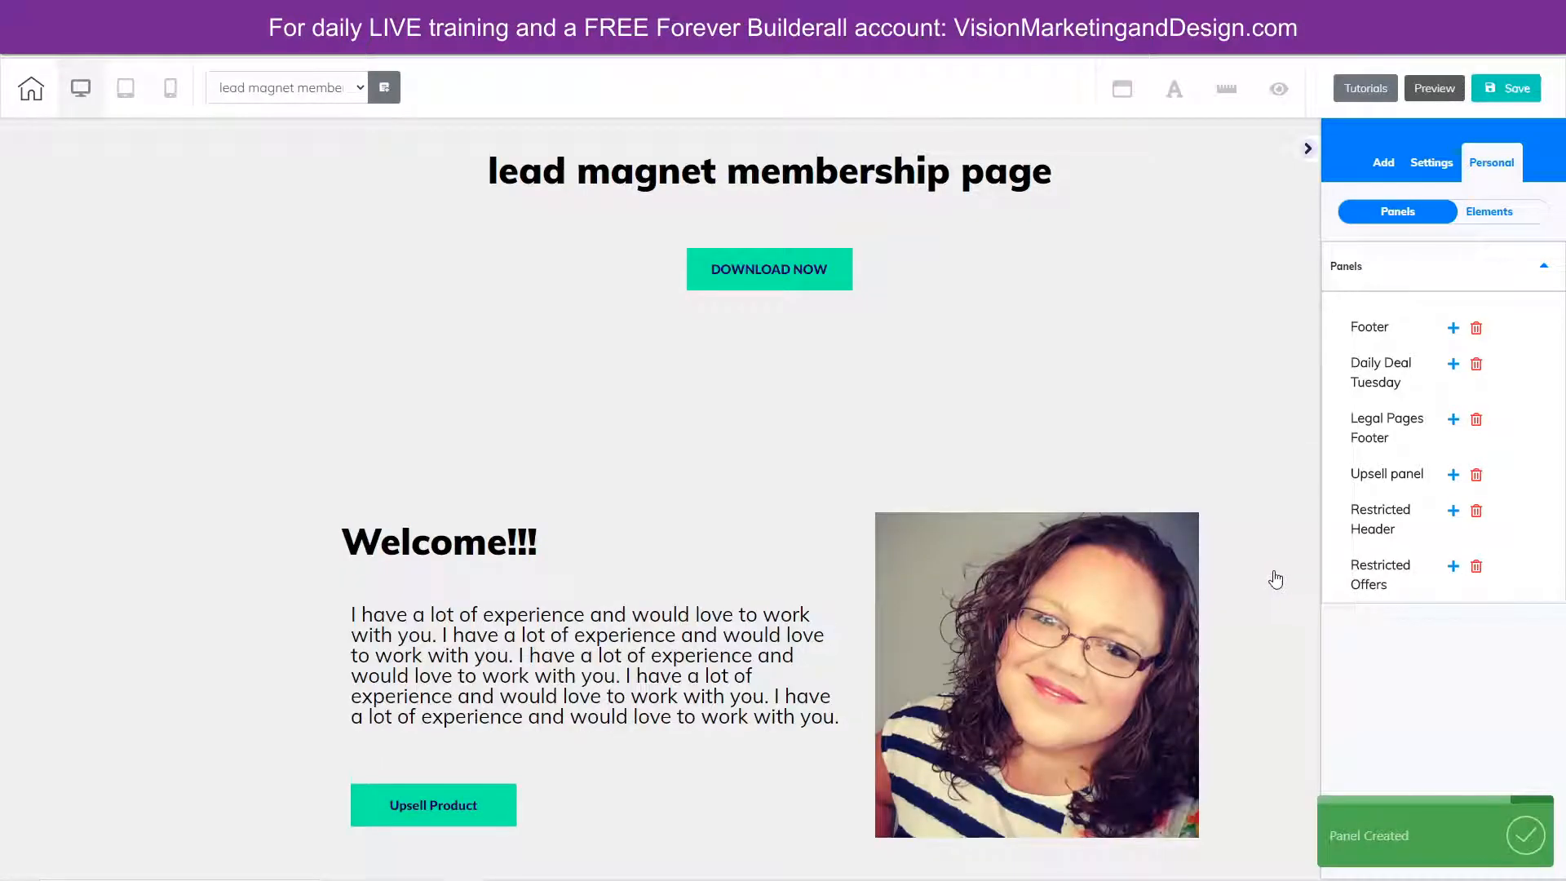
{"action": "scroll", "coordinate": [1276, 569], "scroll_direction": "down", "scroll_amount": 5}
{"action": "scroll", "coordinate": [1271, 543], "scroll_direction": "up", "scroll_amount": 5}
{"action": "scroll", "coordinate": [1266, 532], "scroll_direction": "down", "scroll_amount": 9}
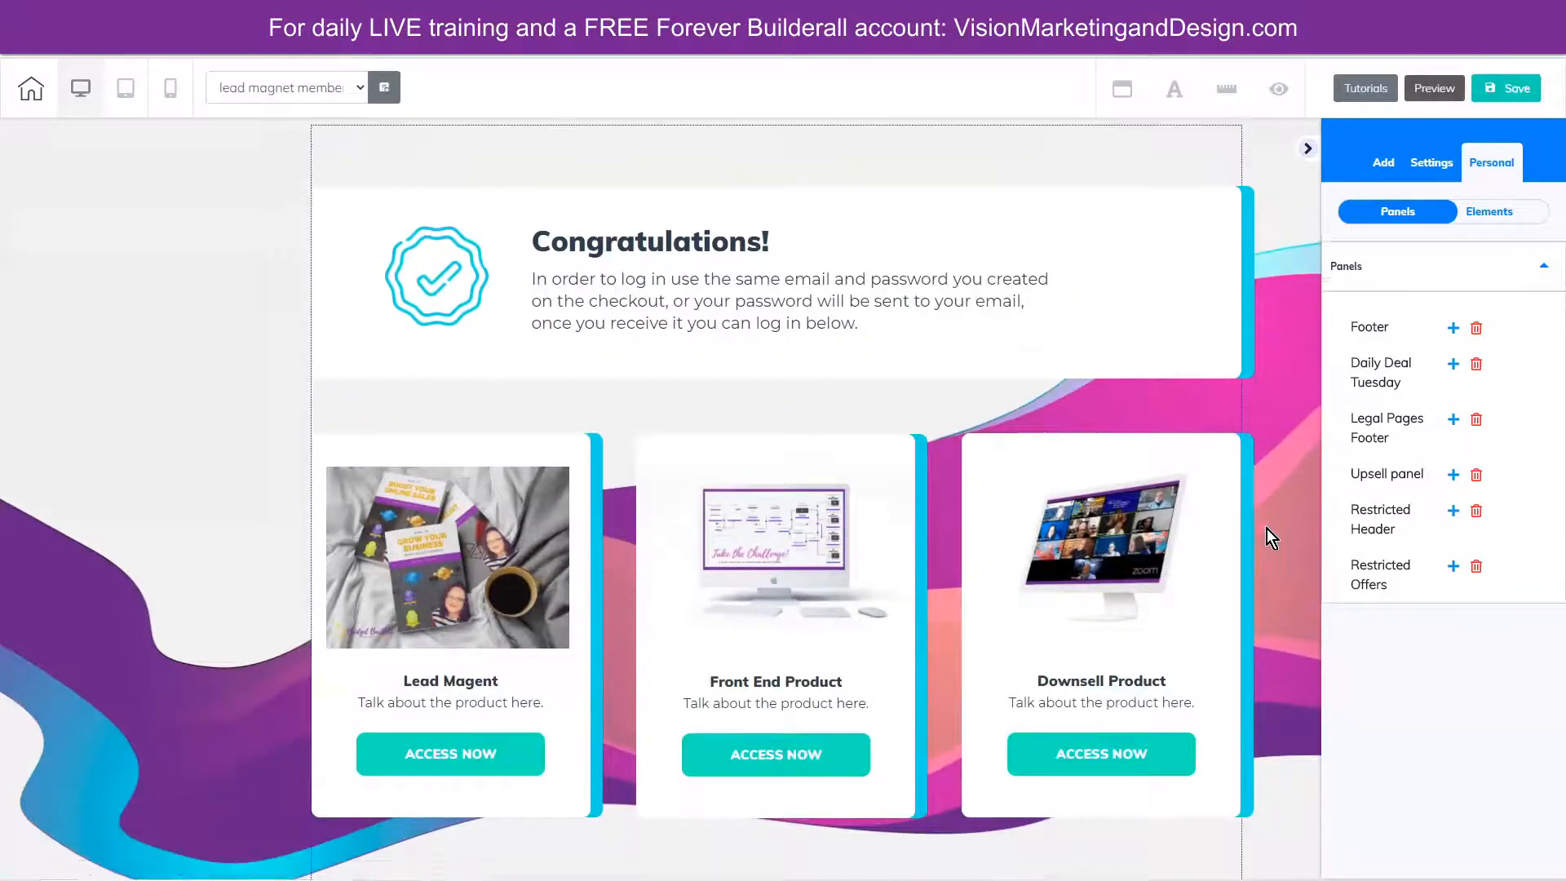
{"action": "scroll", "coordinate": [1271, 537], "scroll_direction": "up", "scroll_amount": 10}
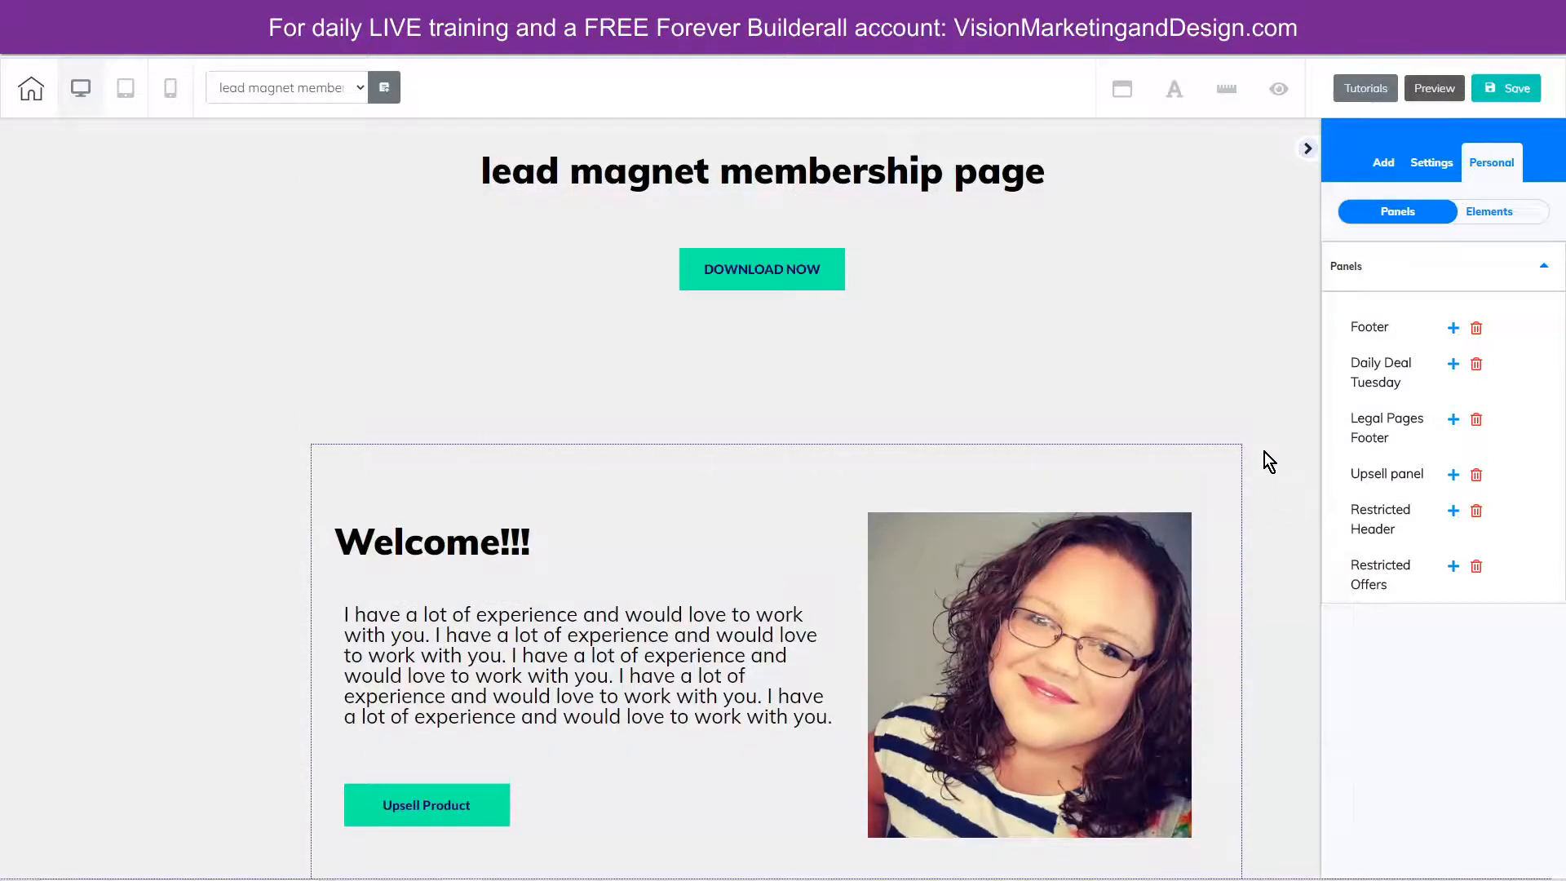
- Check the inserted welcome and offers panels and save the lead magnet membership page
{"action": "scroll", "coordinate": [1266, 489], "scroll_direction": "down", "scroll_amount": 5}
{"action": "scroll", "coordinate": [1266, 504], "scroll_direction": "up", "scroll_amount": 2}
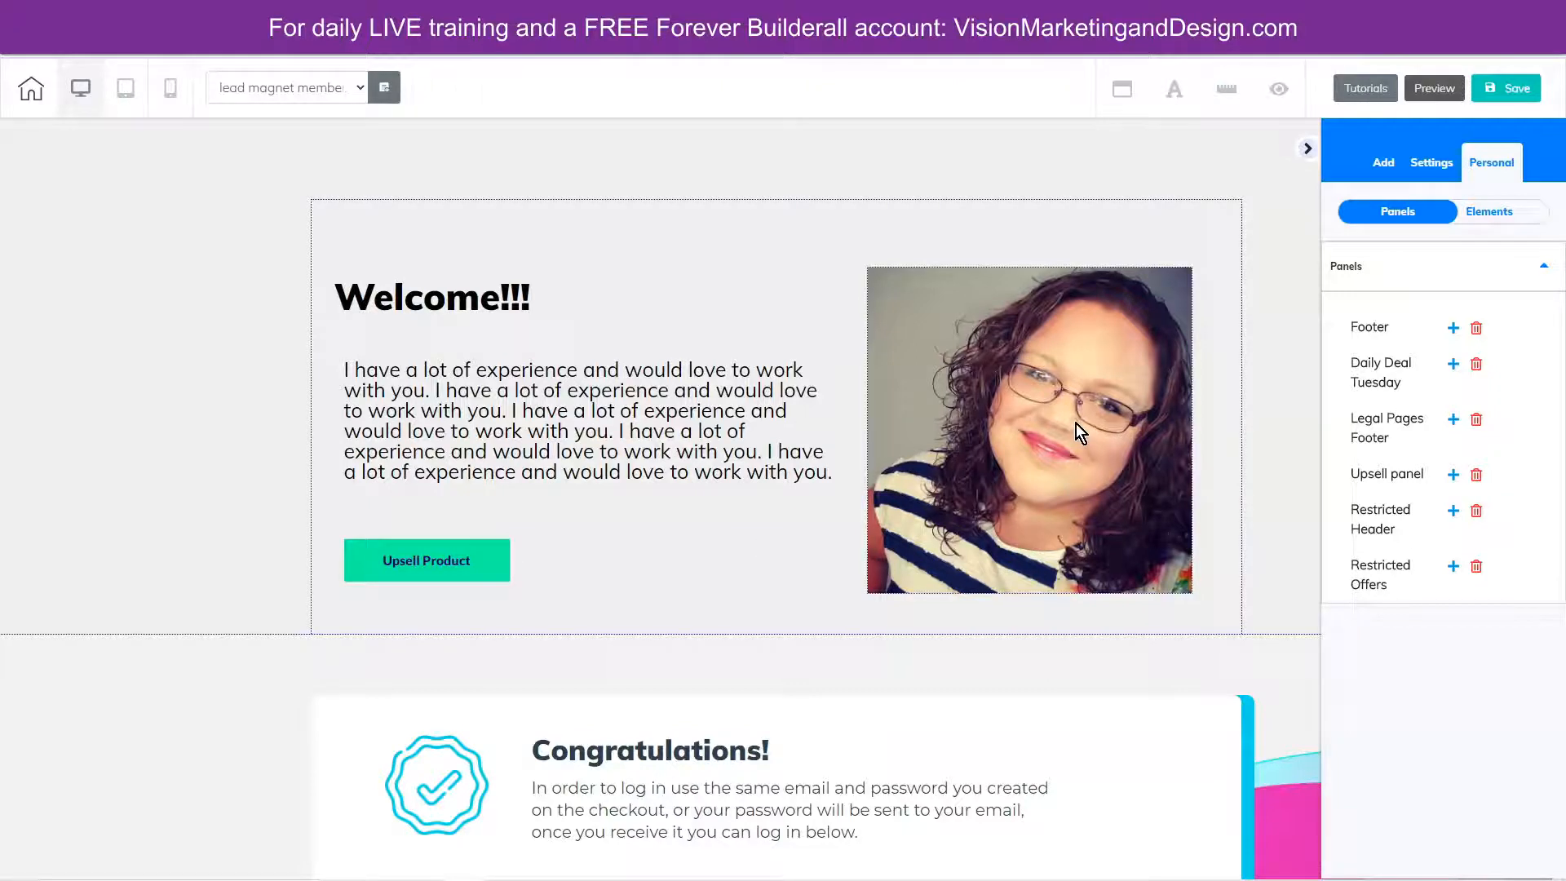
{"action": "left_click_drag", "start_coordinate": [1068, 415], "coordinate": [961, 328]}
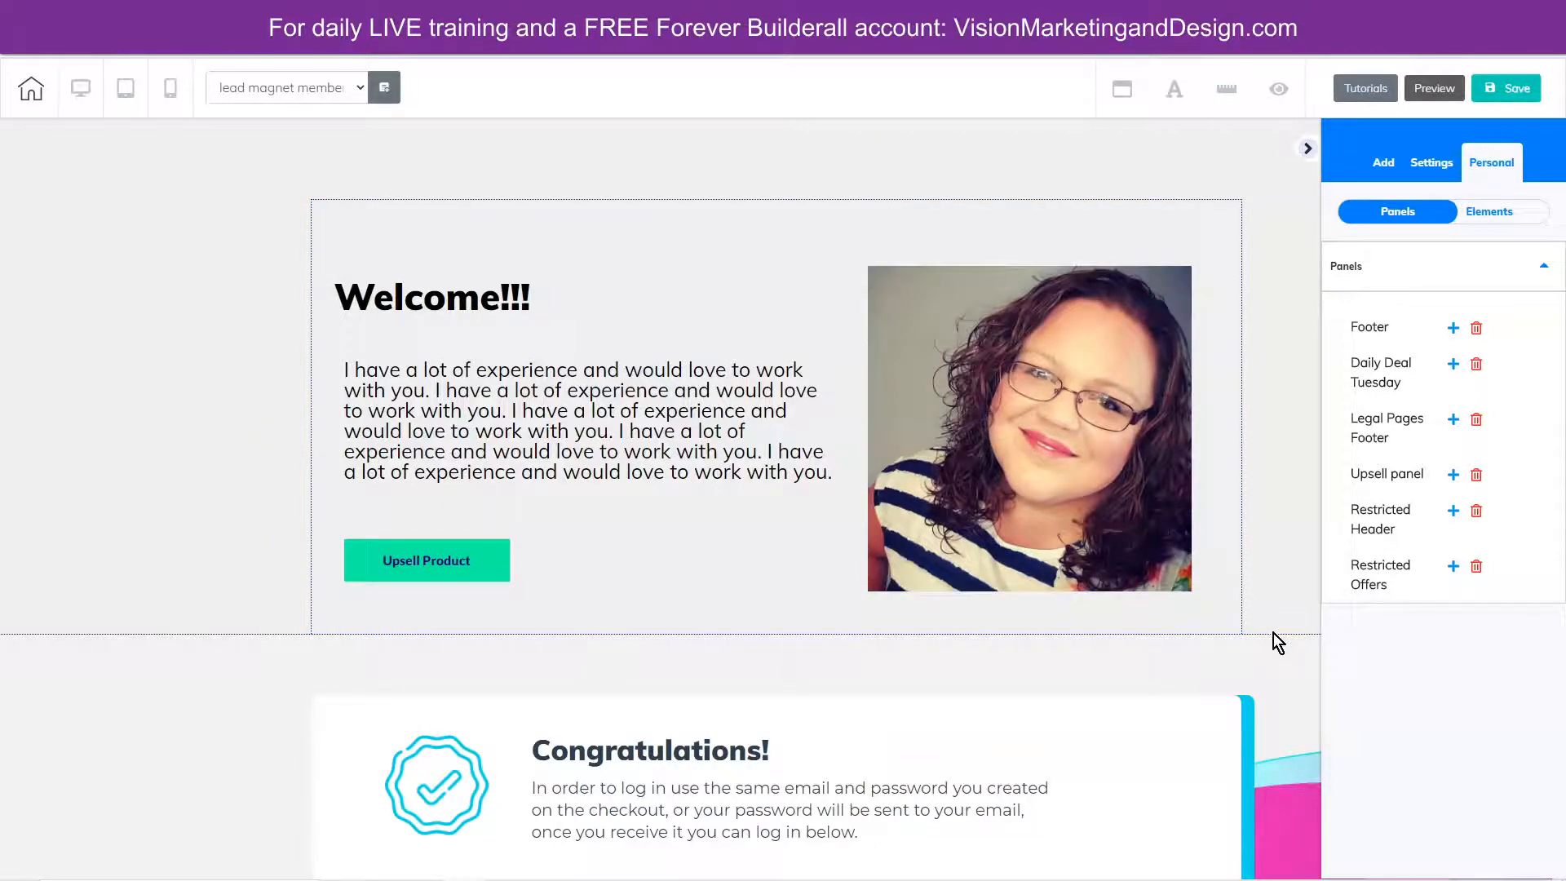
{"action": "scroll", "coordinate": [1274, 634], "scroll_direction": "down", "scroll_amount": 1}
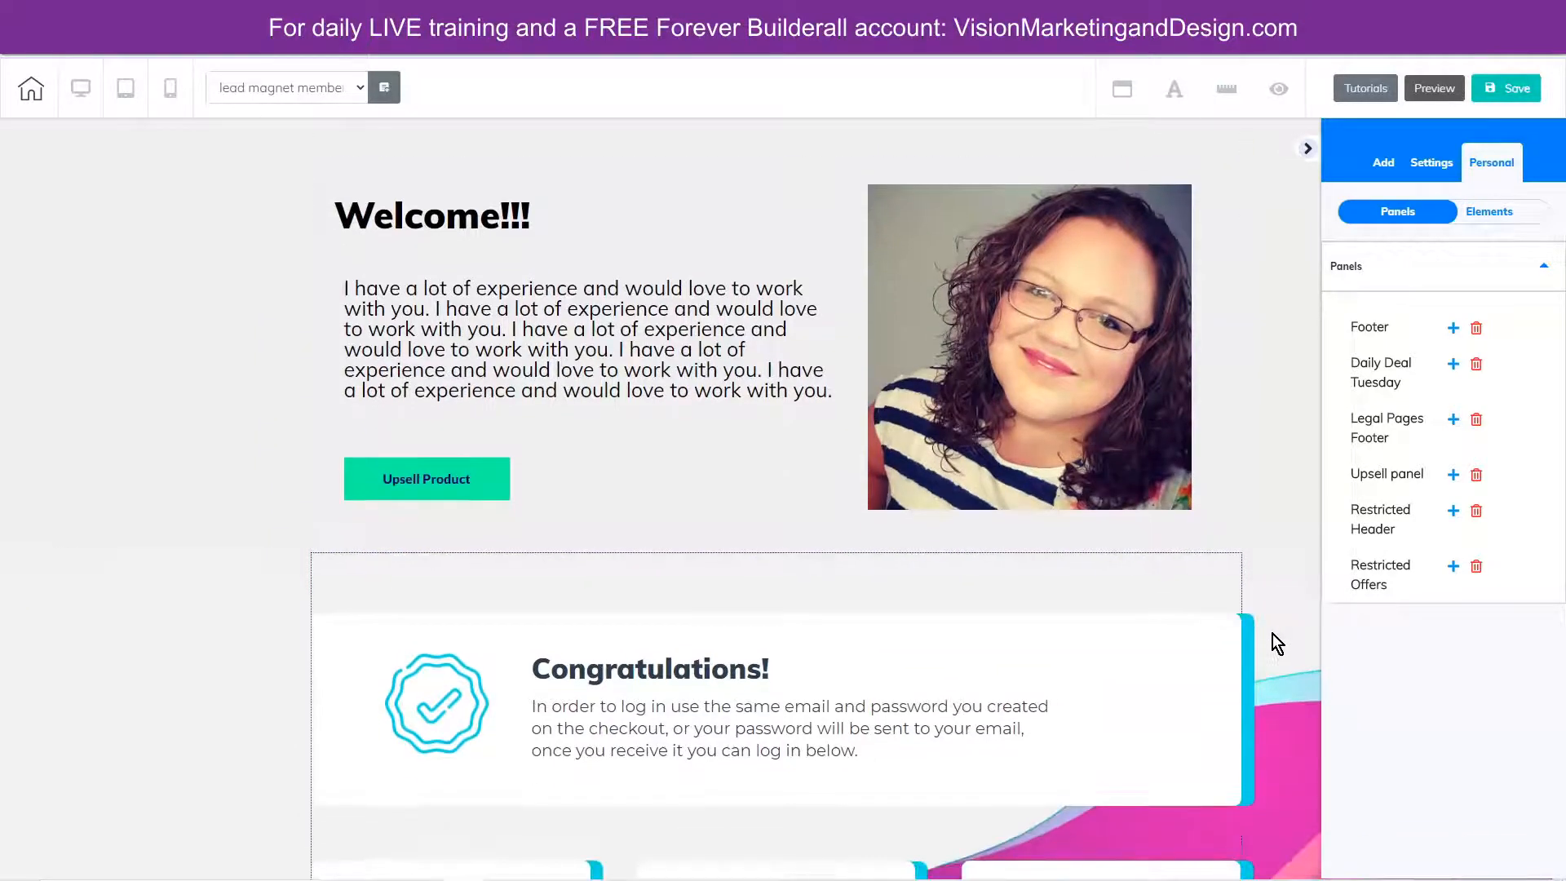
{"action": "scroll", "coordinate": [1272, 633], "scroll_direction": "down", "scroll_amount": 2}
{"action": "left_click", "coordinate": [1498, 90]}
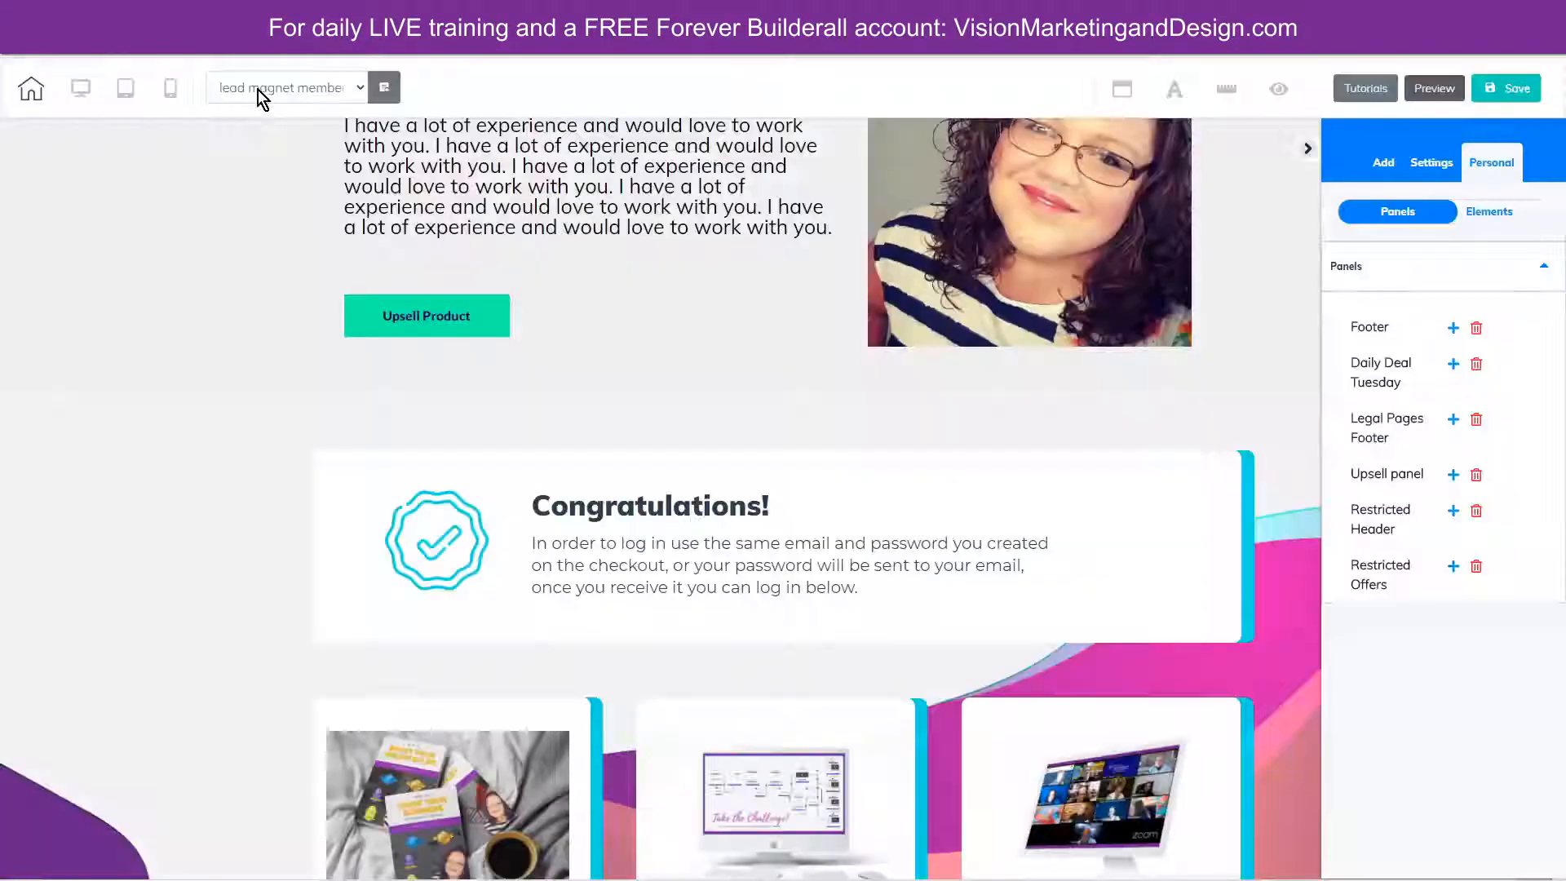
- Switch to the front end sales page, saving the changes before leaving
{"action": "left_click", "coordinate": [257, 90]}
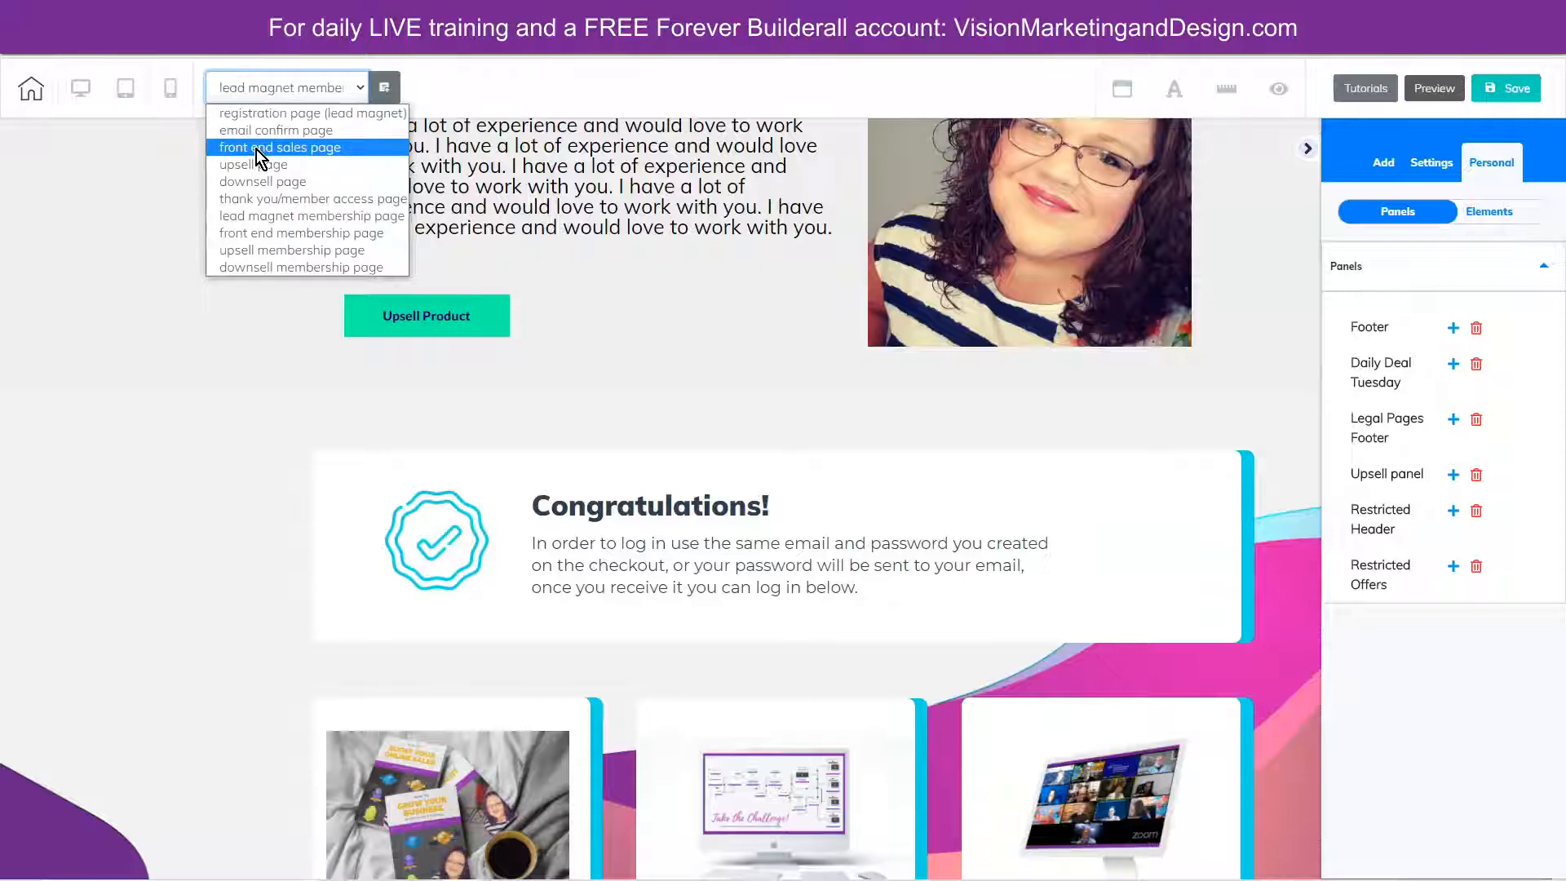
{"action": "left_click", "coordinate": [256, 149]}
{"action": "left_click", "coordinate": [836, 490]}
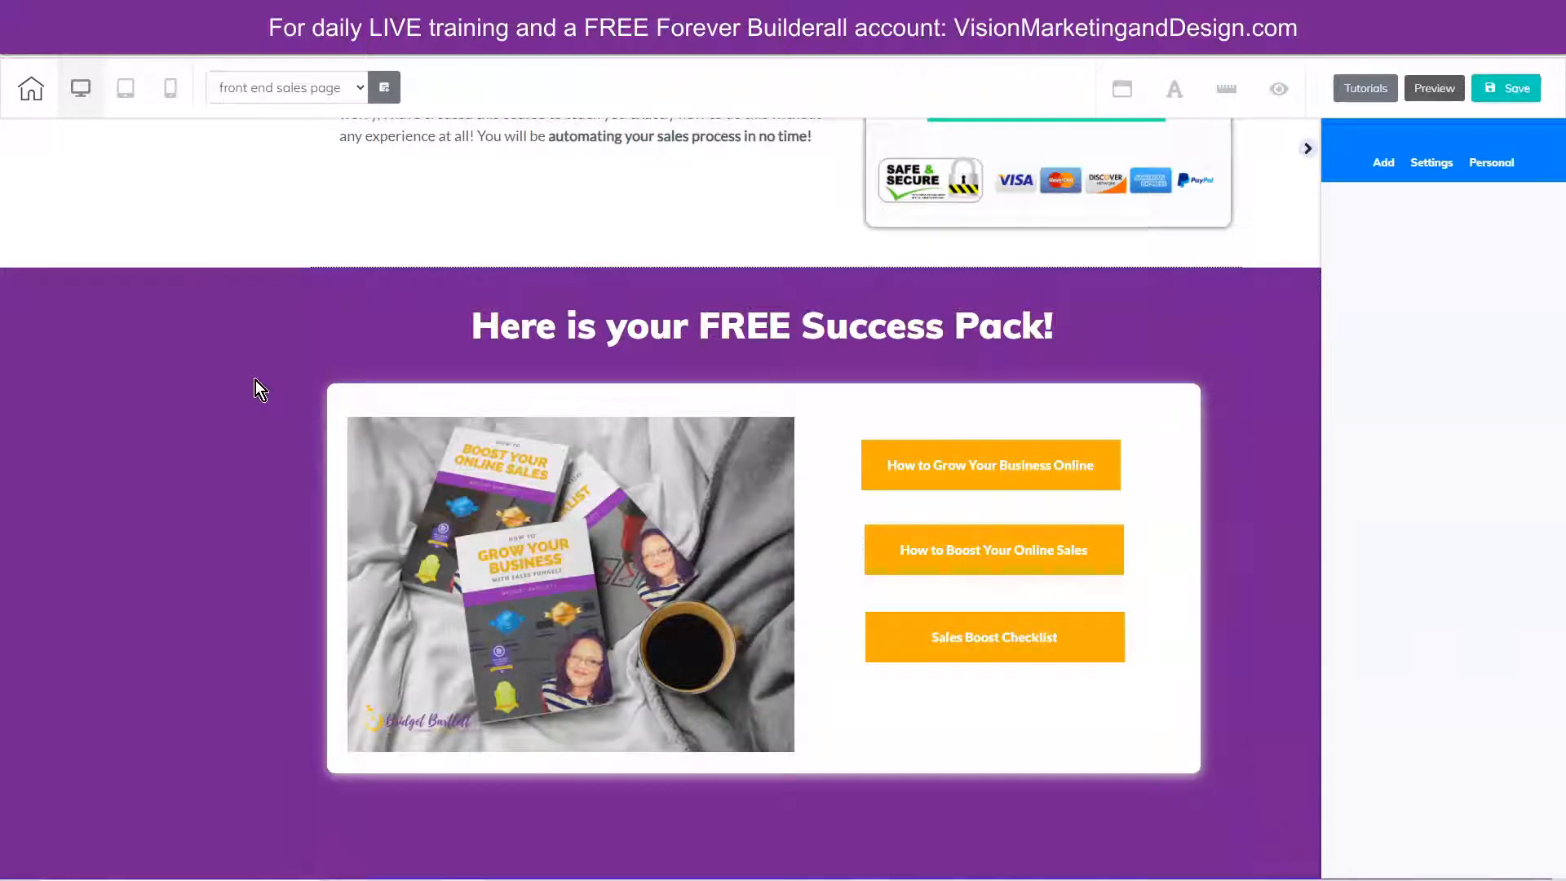
- Save the "Here is your FREE Success Pack!" panel as a personal element named "Lead magnet panel"
{"action": "left_click", "coordinate": [256, 380]}
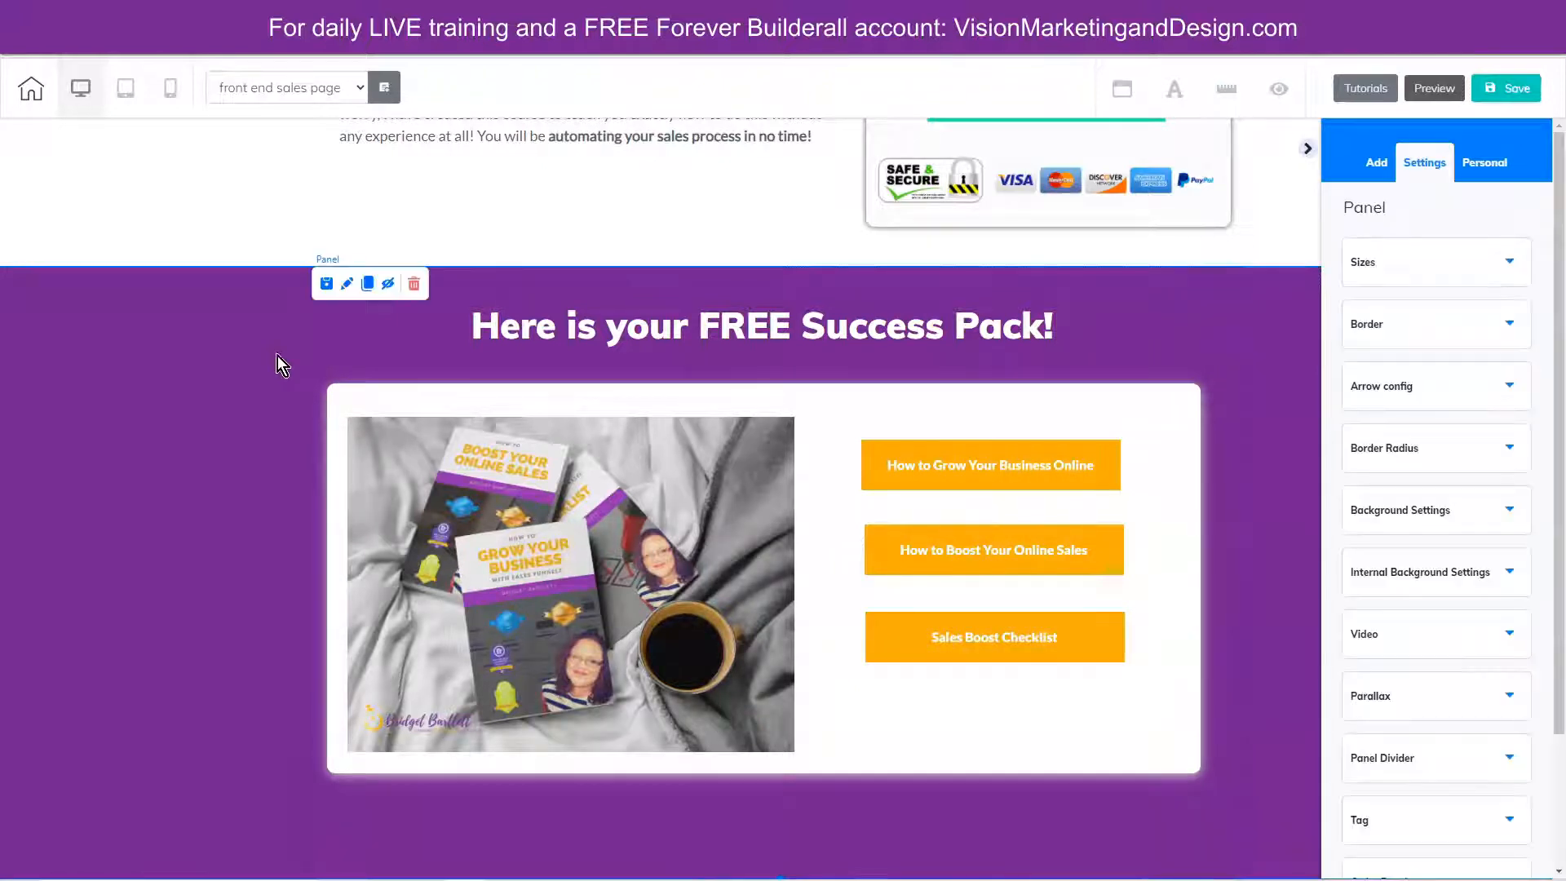
{"action": "left_click", "coordinate": [326, 285]}
{"action": "left_click", "coordinate": [640, 424]}
{"action": "type", "text": "Lead magnet panel"}
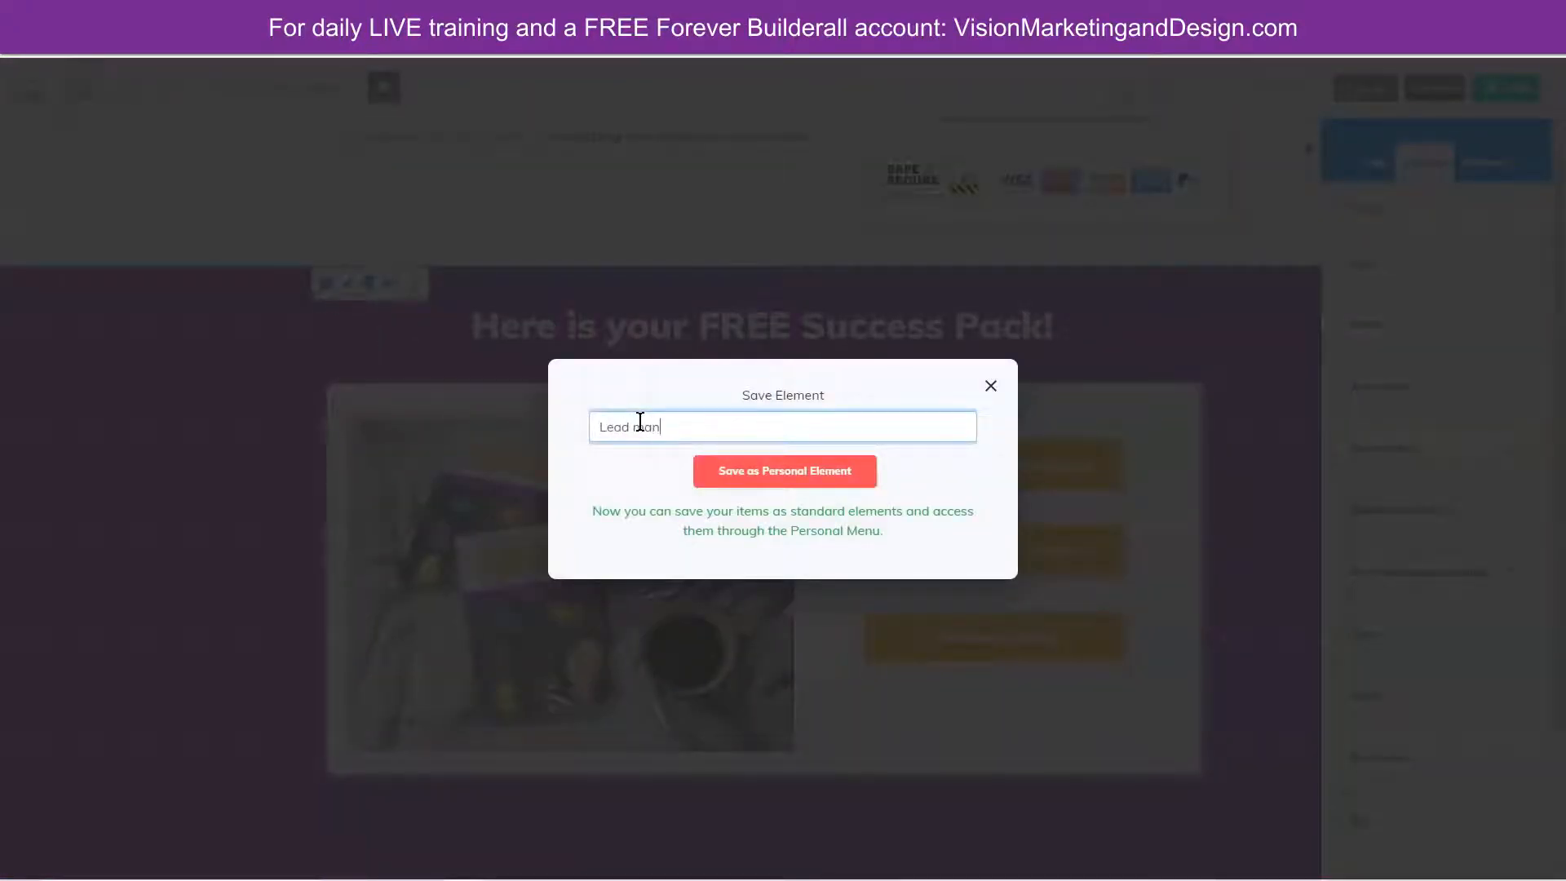
{"action": "left_click", "coordinate": [775, 473]}
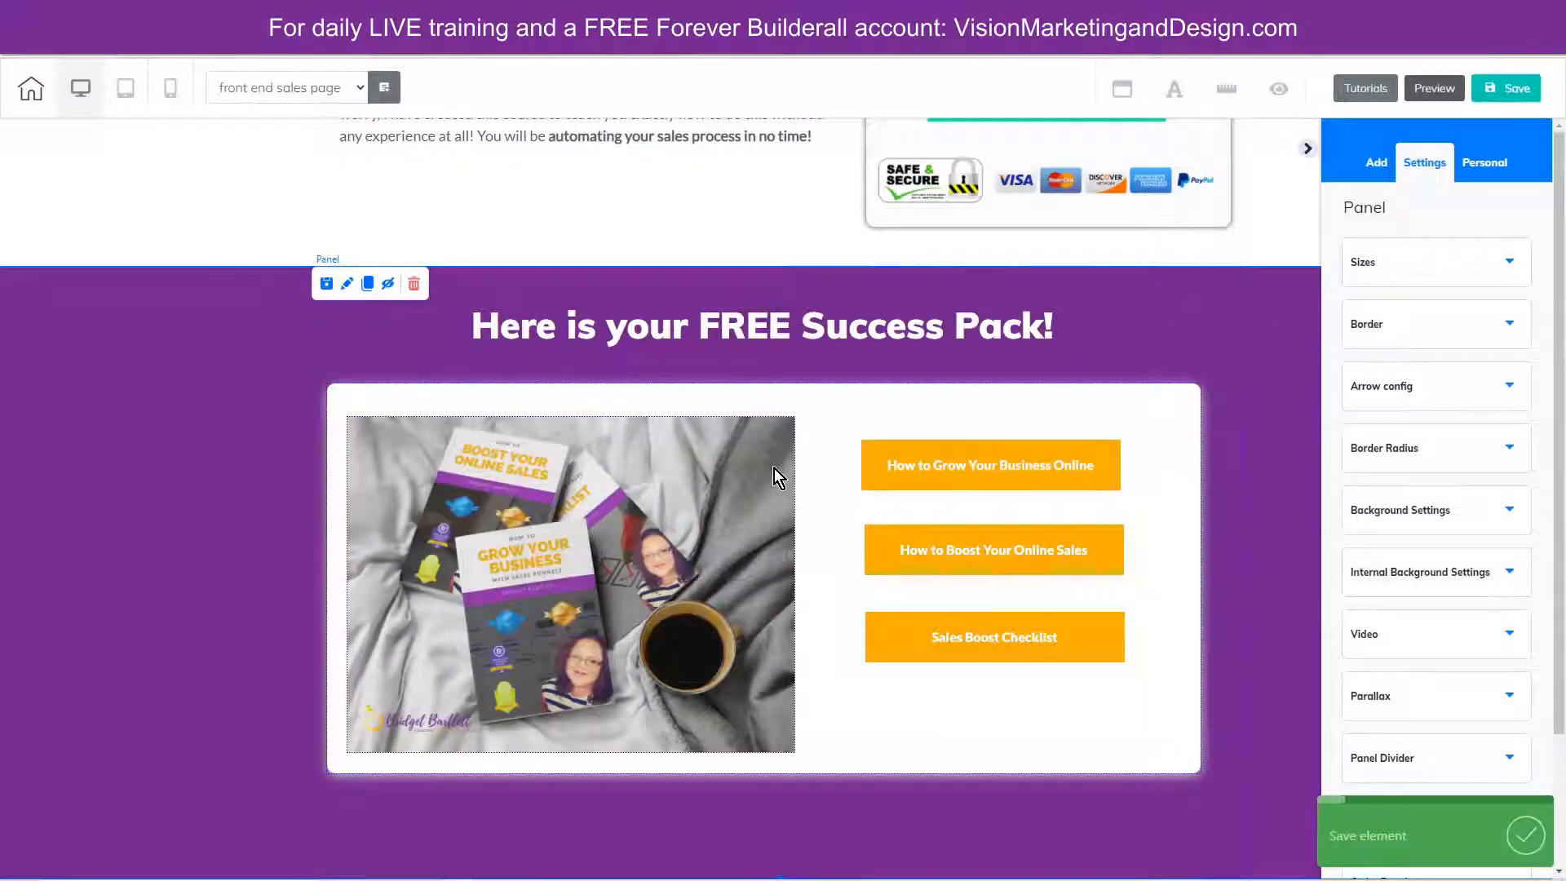
- Return to the lead magnet membership page, saving the front end sales page on exit
{"action": "left_click", "coordinate": [277, 90]}
{"action": "left_click", "coordinate": [271, 216]}
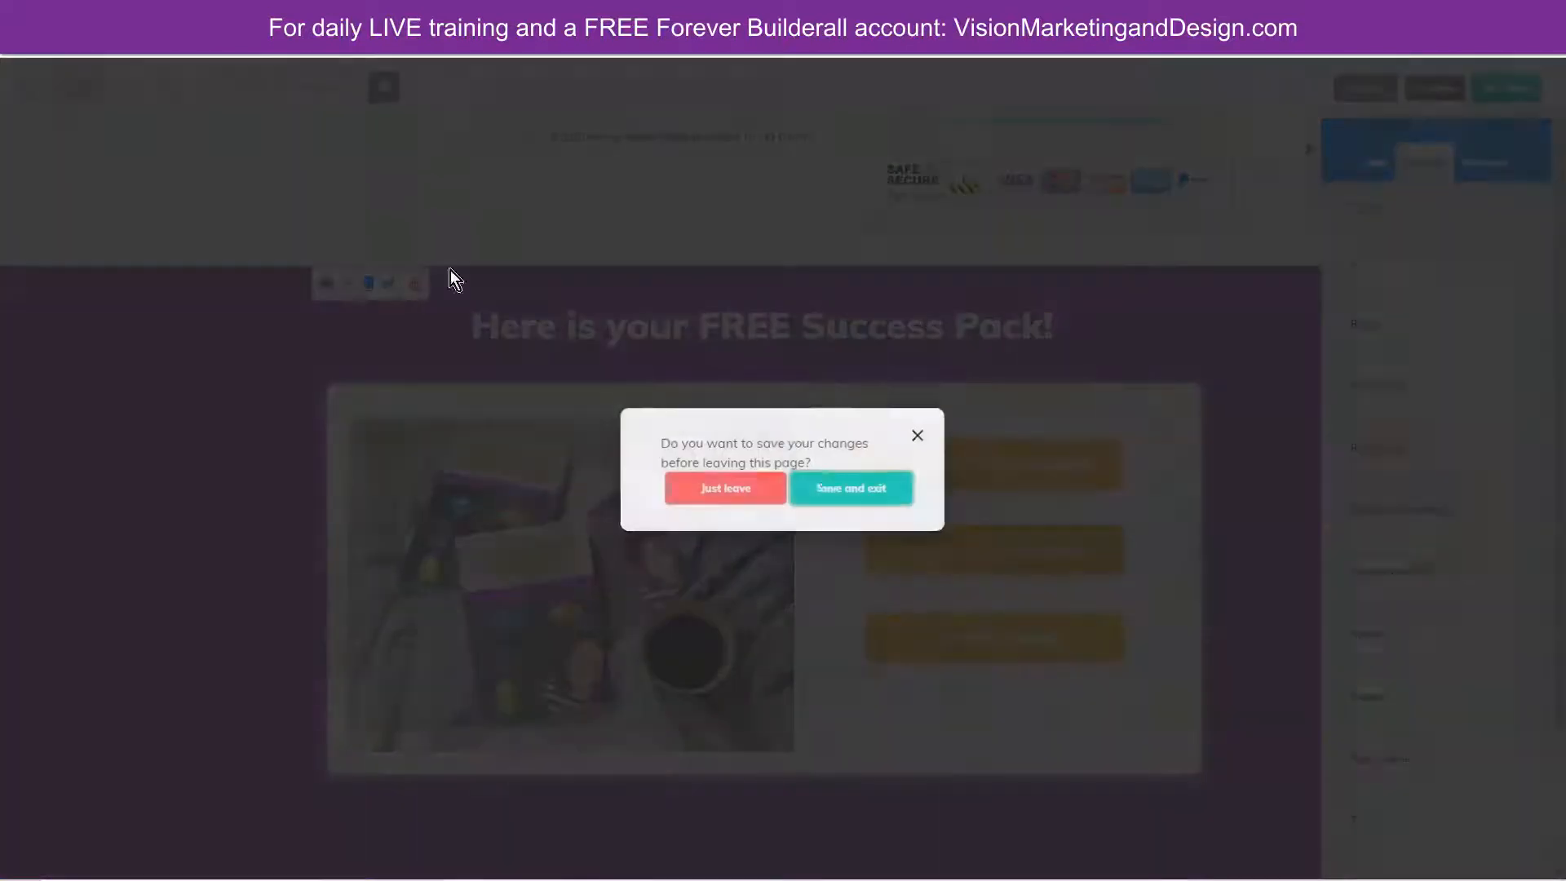
{"action": "left_click", "coordinate": [841, 492]}
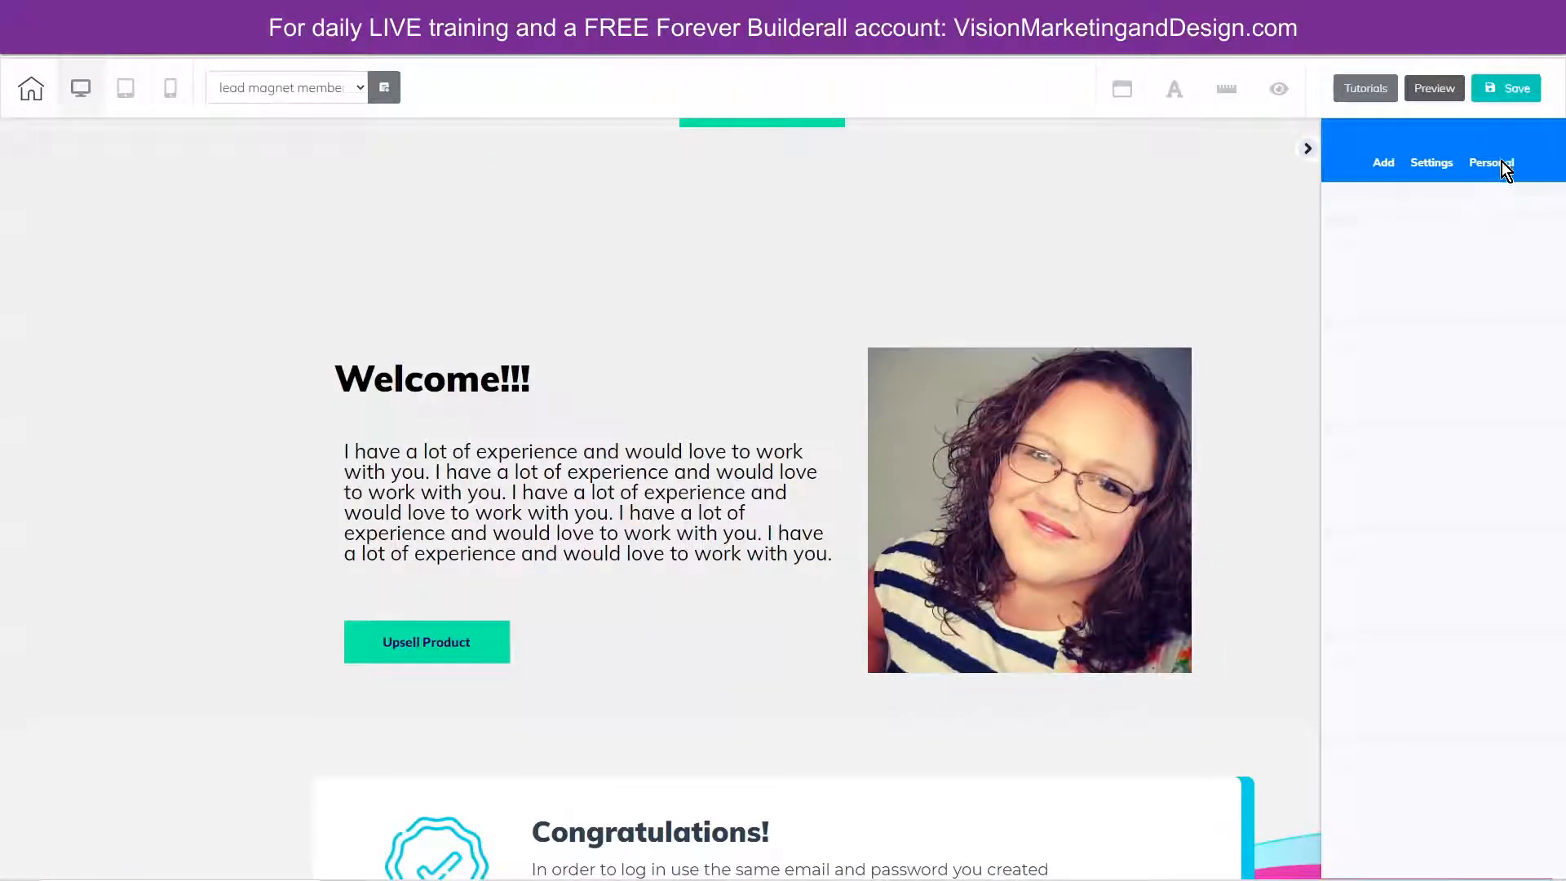
- Insert the saved Lead magnet panel into the lead magnet membership page
{"action": "left_click", "coordinate": [1505, 155]}
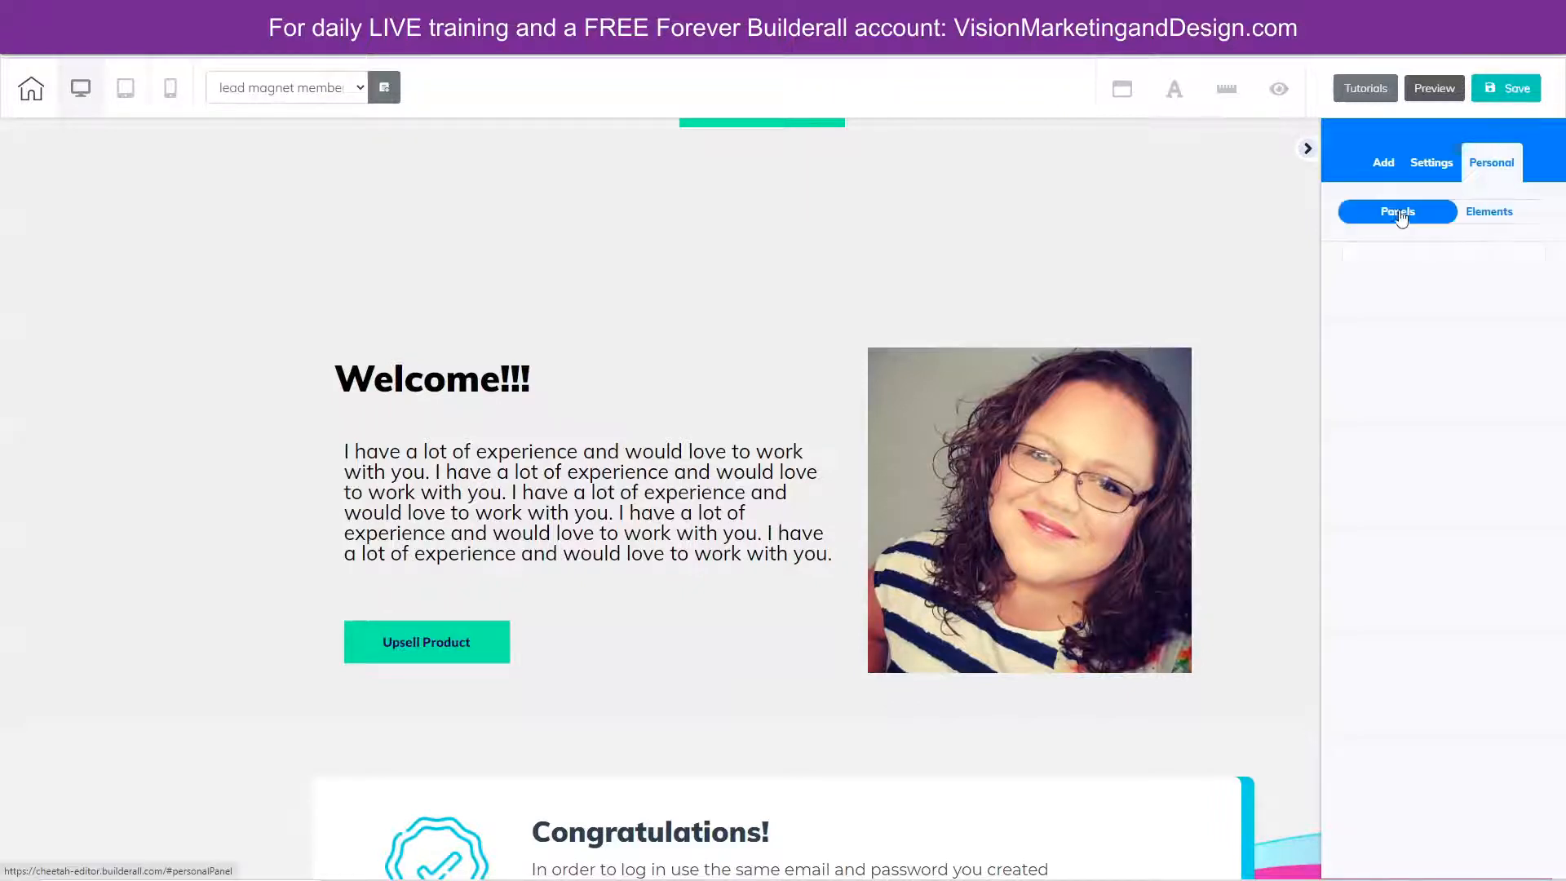
{"action": "left_click", "coordinate": [1384, 271]}
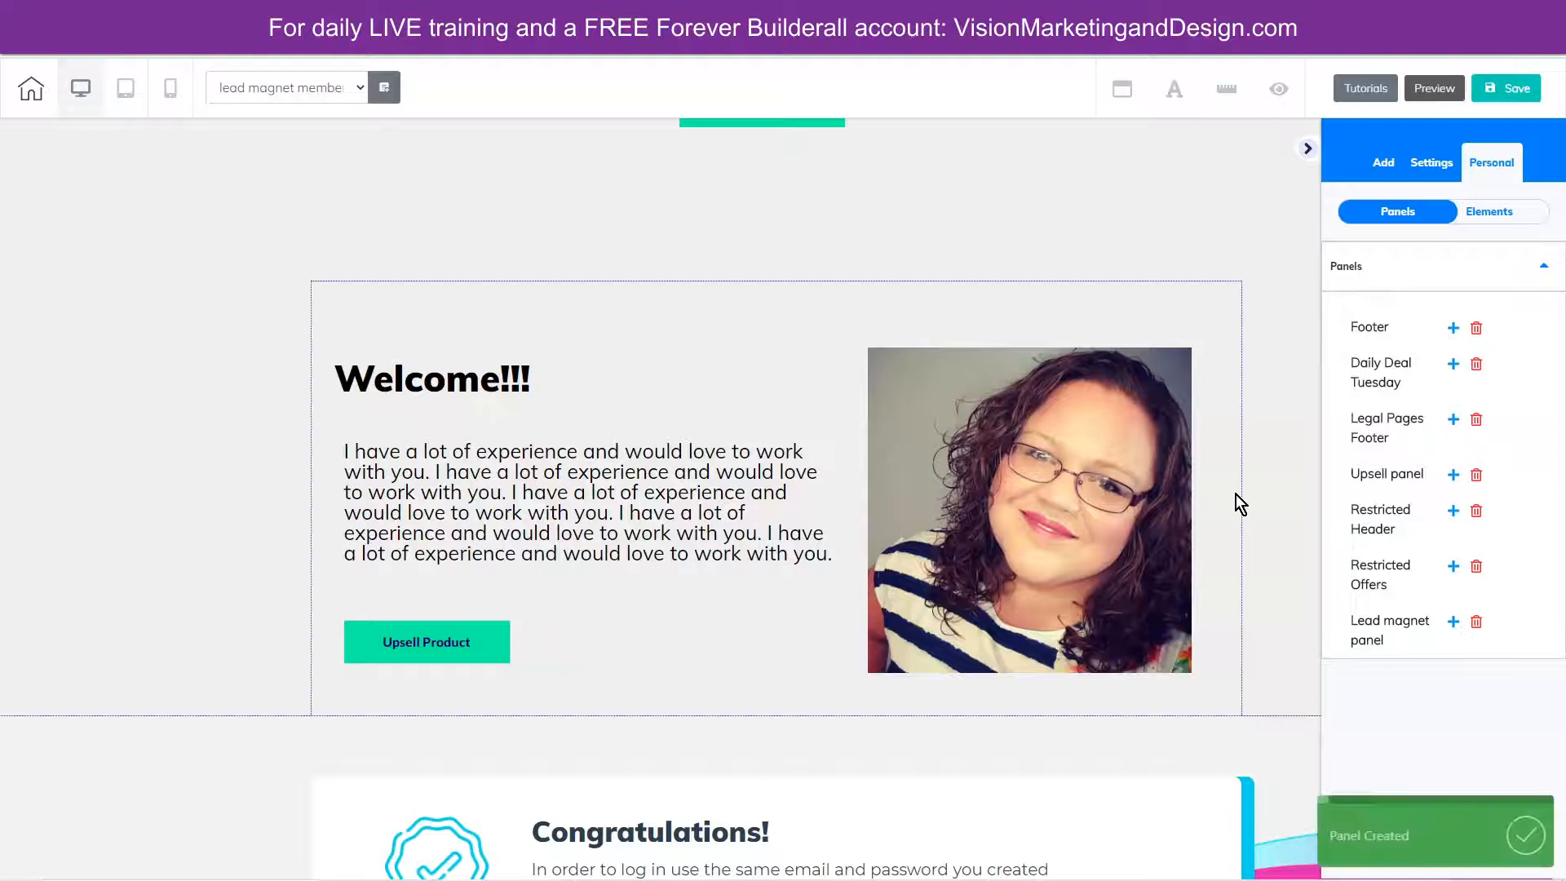
{"action": "scroll", "coordinate": [1235, 494], "scroll_direction": "down", "scroll_amount": 10}
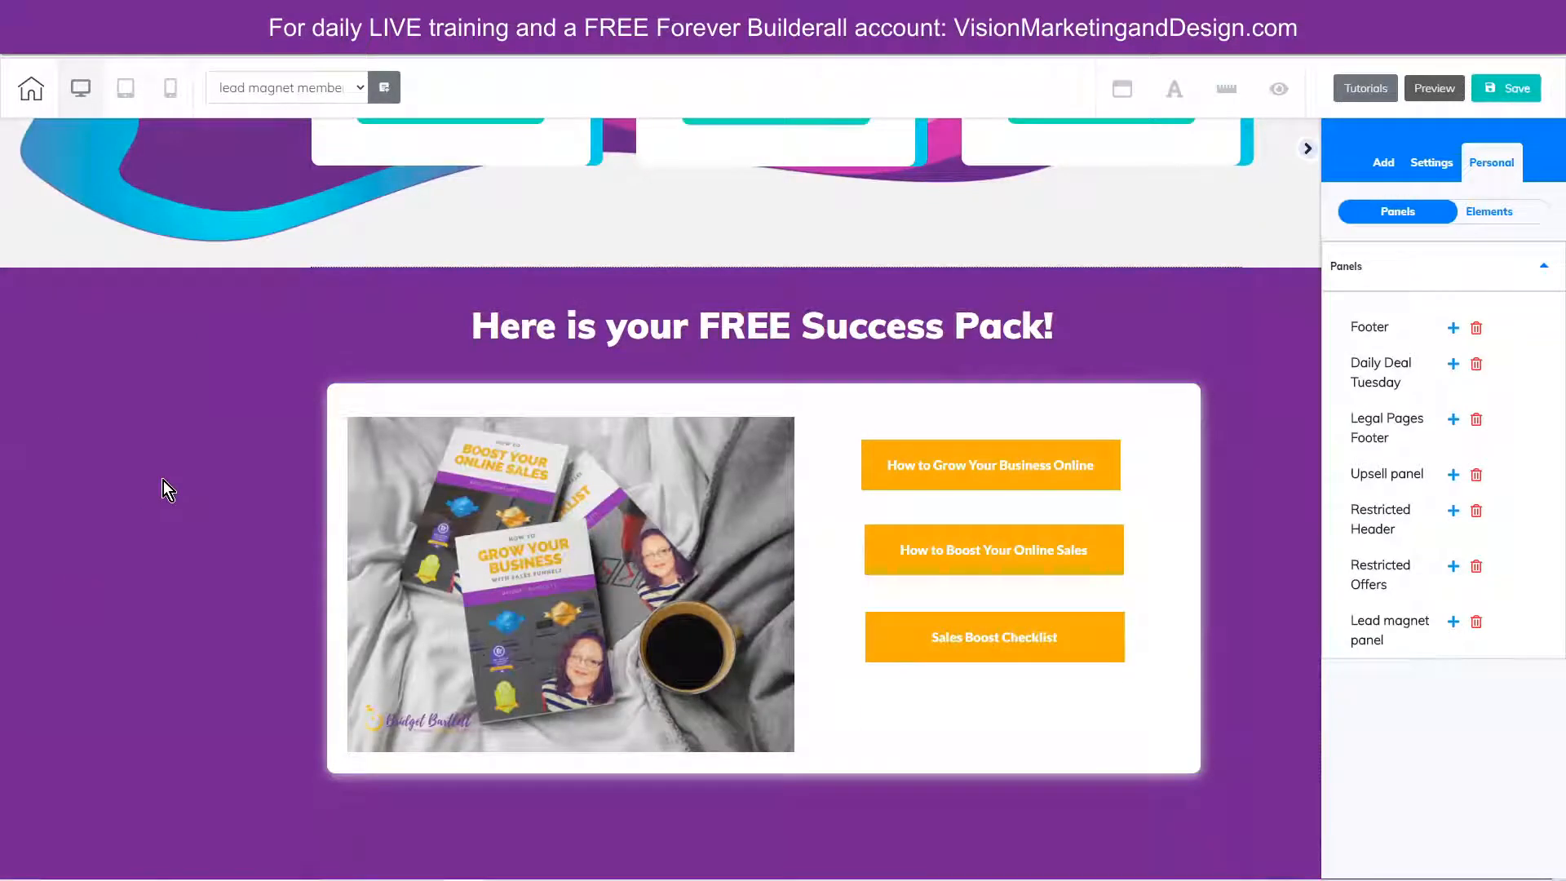
- Move the "Here is your FREE Success Pack!" panel to the first position in the panel order
{"action": "left_click", "coordinate": [163, 370]}
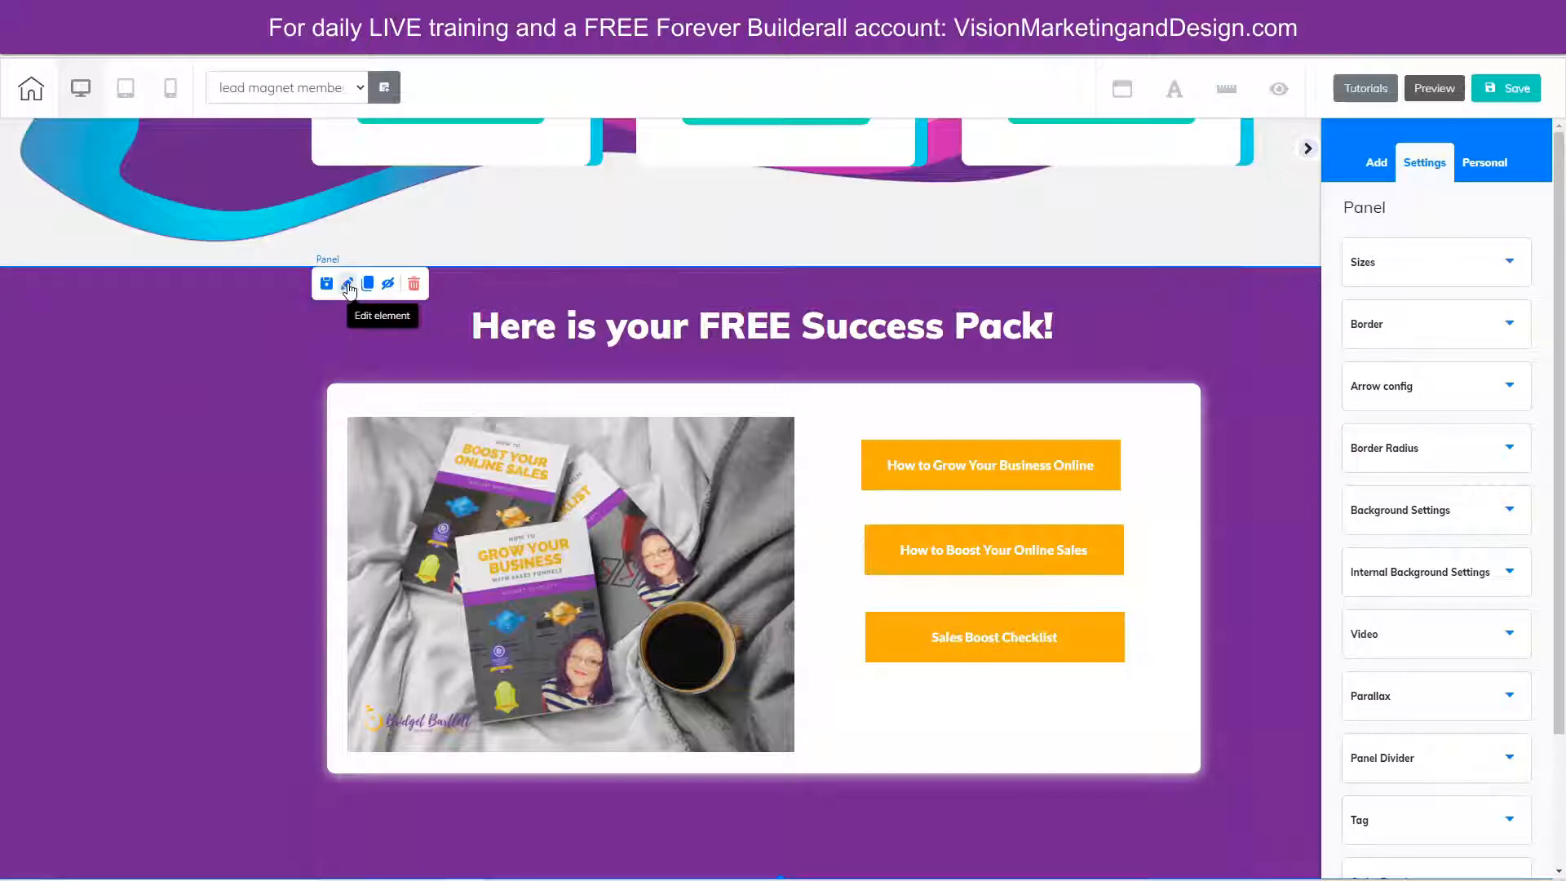
{"action": "scroll", "coordinate": [1429, 625], "scroll_direction": "down", "scroll_amount": 2}
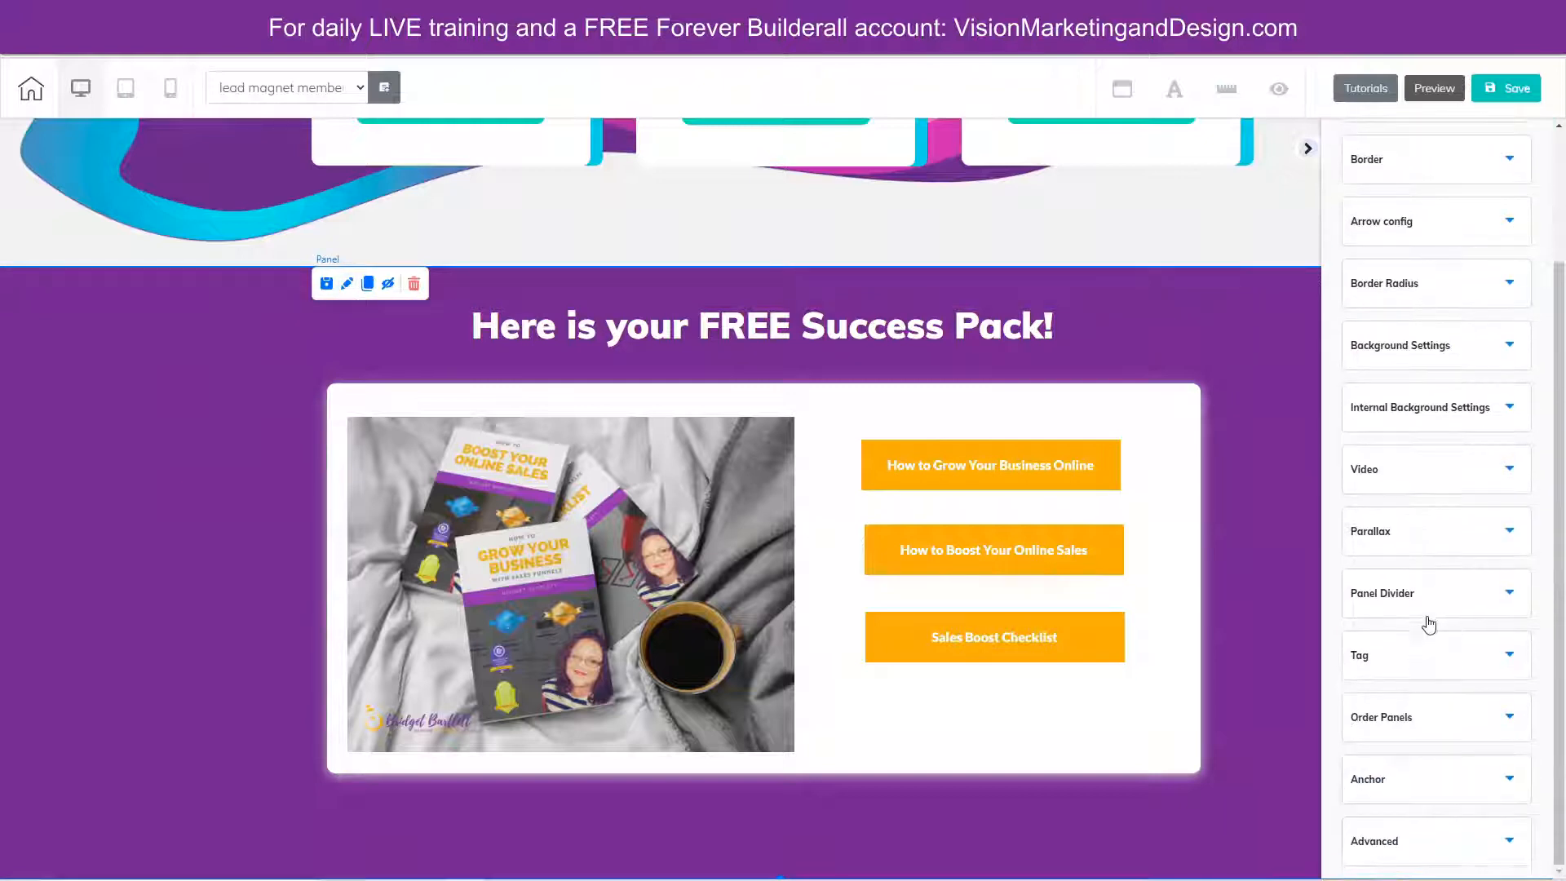
{"action": "left_click", "coordinate": [1433, 724]}
{"action": "scroll", "coordinate": [1458, 522], "scroll_direction": "down", "scroll_amount": 3}
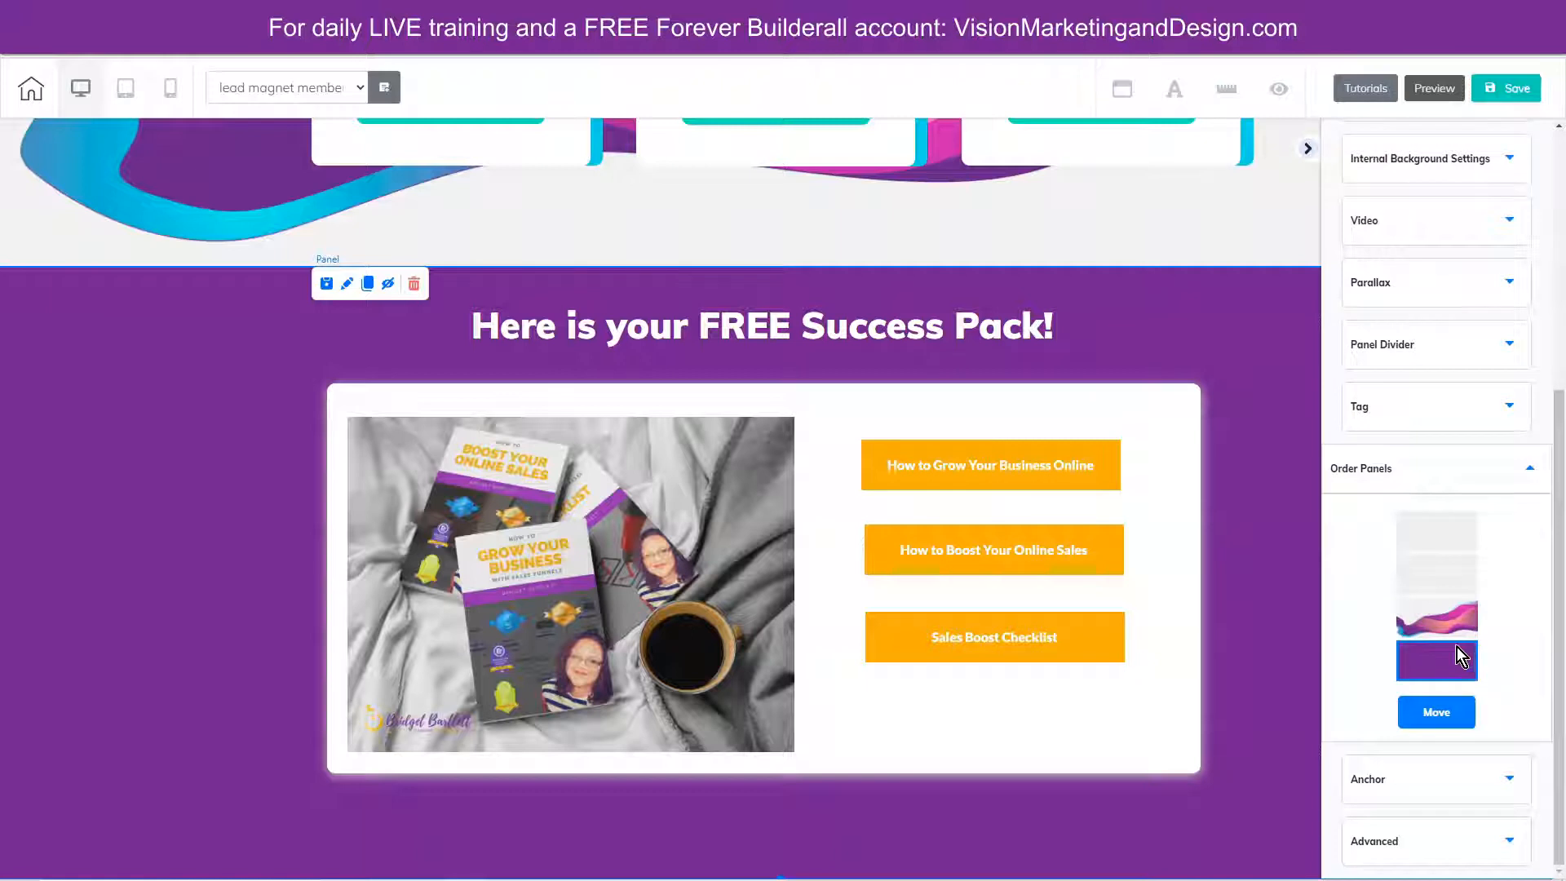
{"action": "left_click_drag", "start_coordinate": [1451, 655], "coordinate": [1447, 529]}
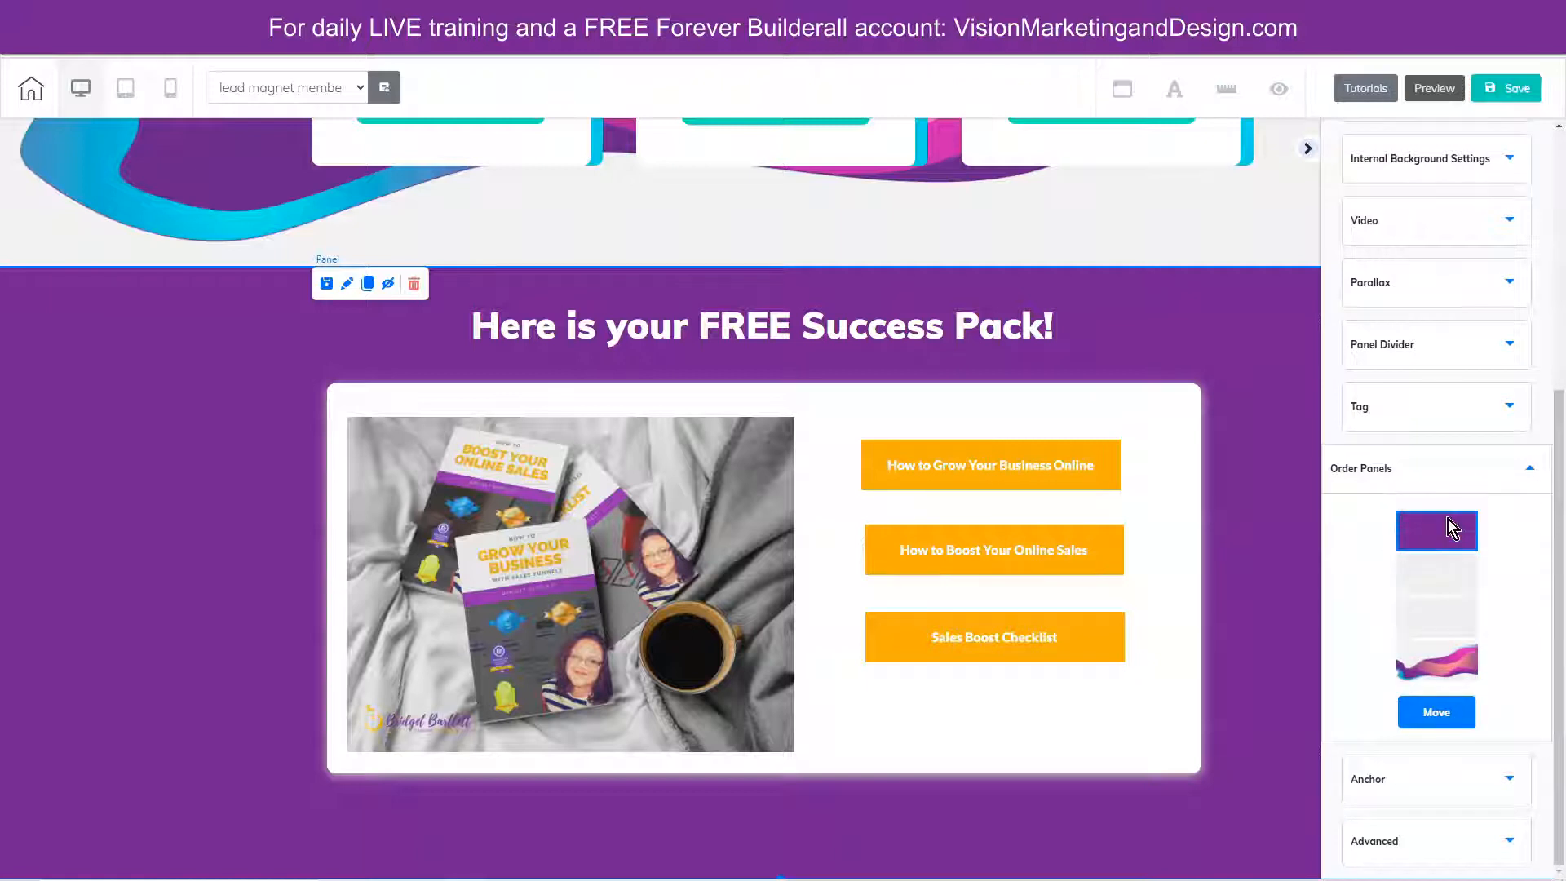
{"action": "left_click", "coordinate": [1437, 712]}
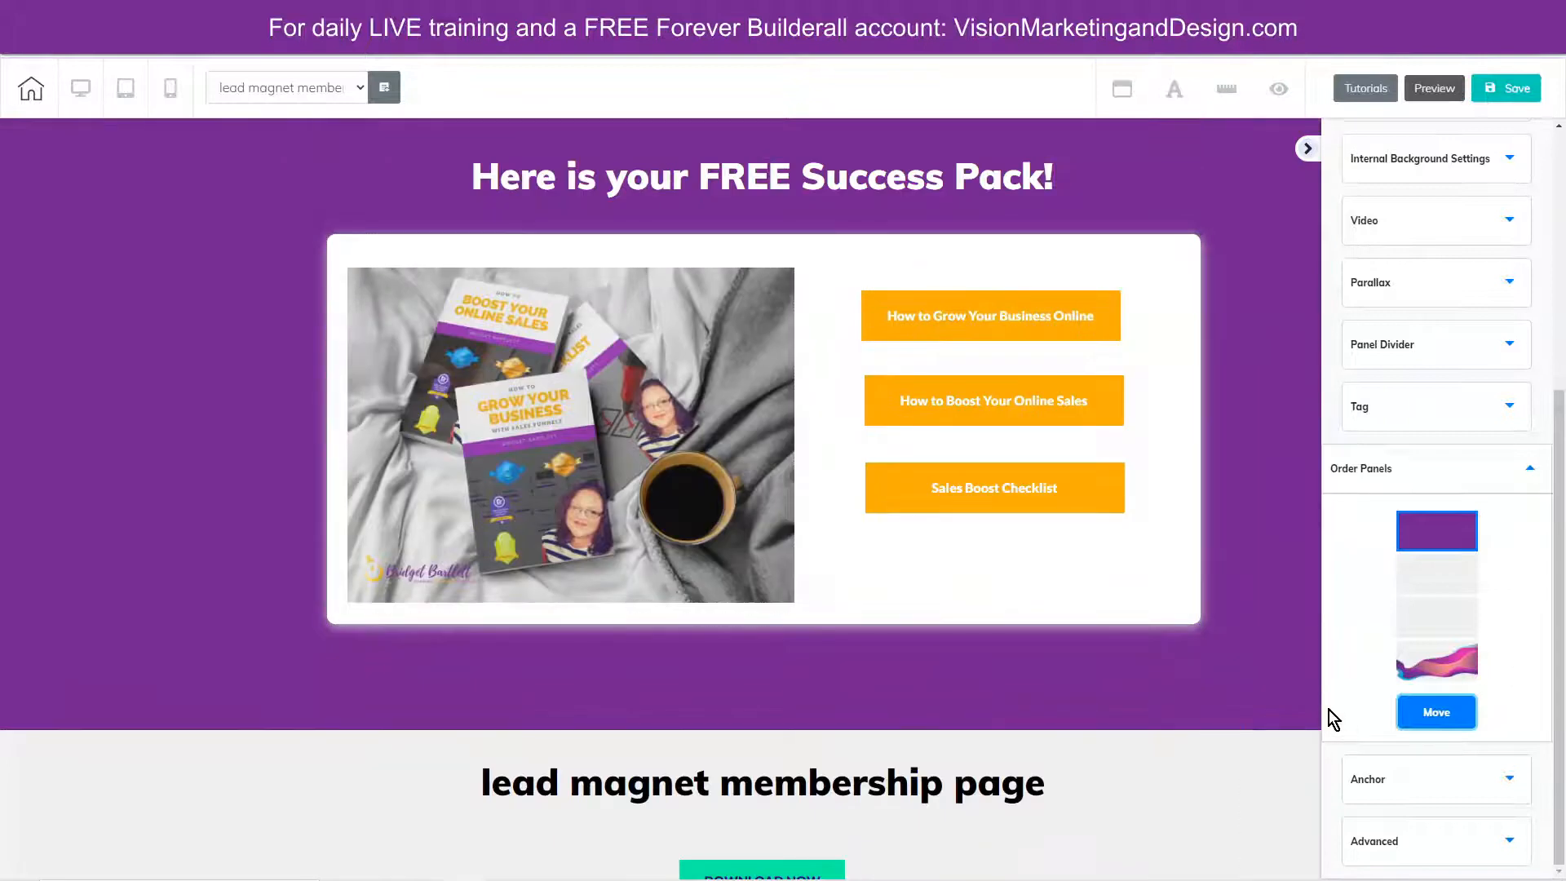
- Delete the "lead magnet membership page" title panel and the "Welcome!!!" panel below the Success Pack panel
{"action": "scroll", "coordinate": [1132, 704], "scroll_direction": "down", "scroll_amount": 3}
{"action": "scroll", "coordinate": [1136, 709], "scroll_direction": "down", "scroll_amount": 1}
{"action": "scroll", "coordinate": [1136, 624], "scroll_direction": "up", "scroll_amount": 2}
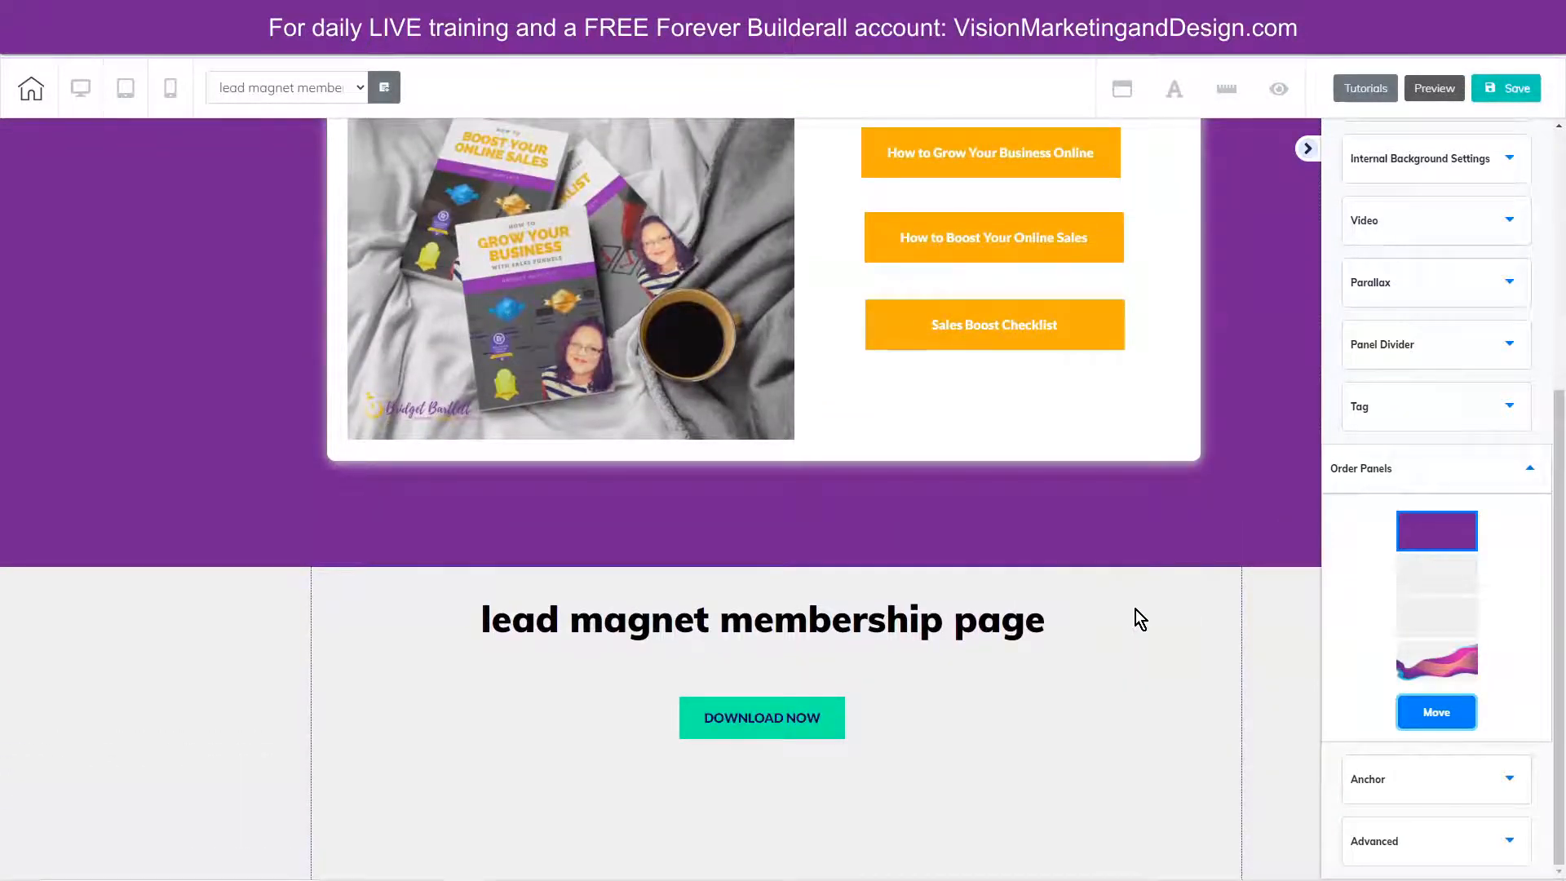
{"action": "left_click", "coordinate": [1135, 619]}
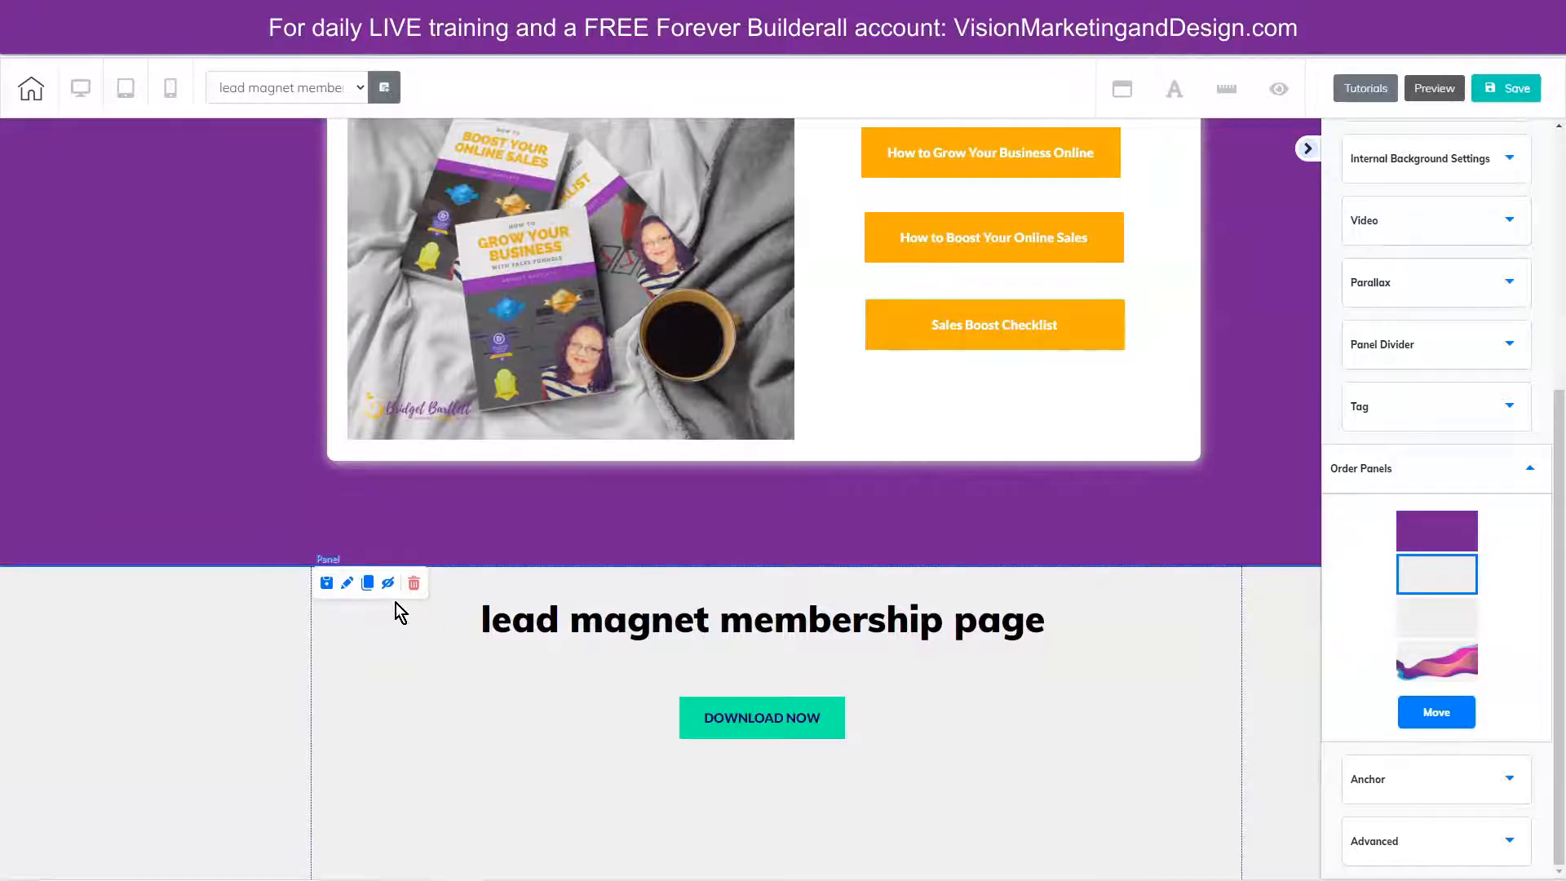
{"action": "left_click", "coordinate": [413, 583]}
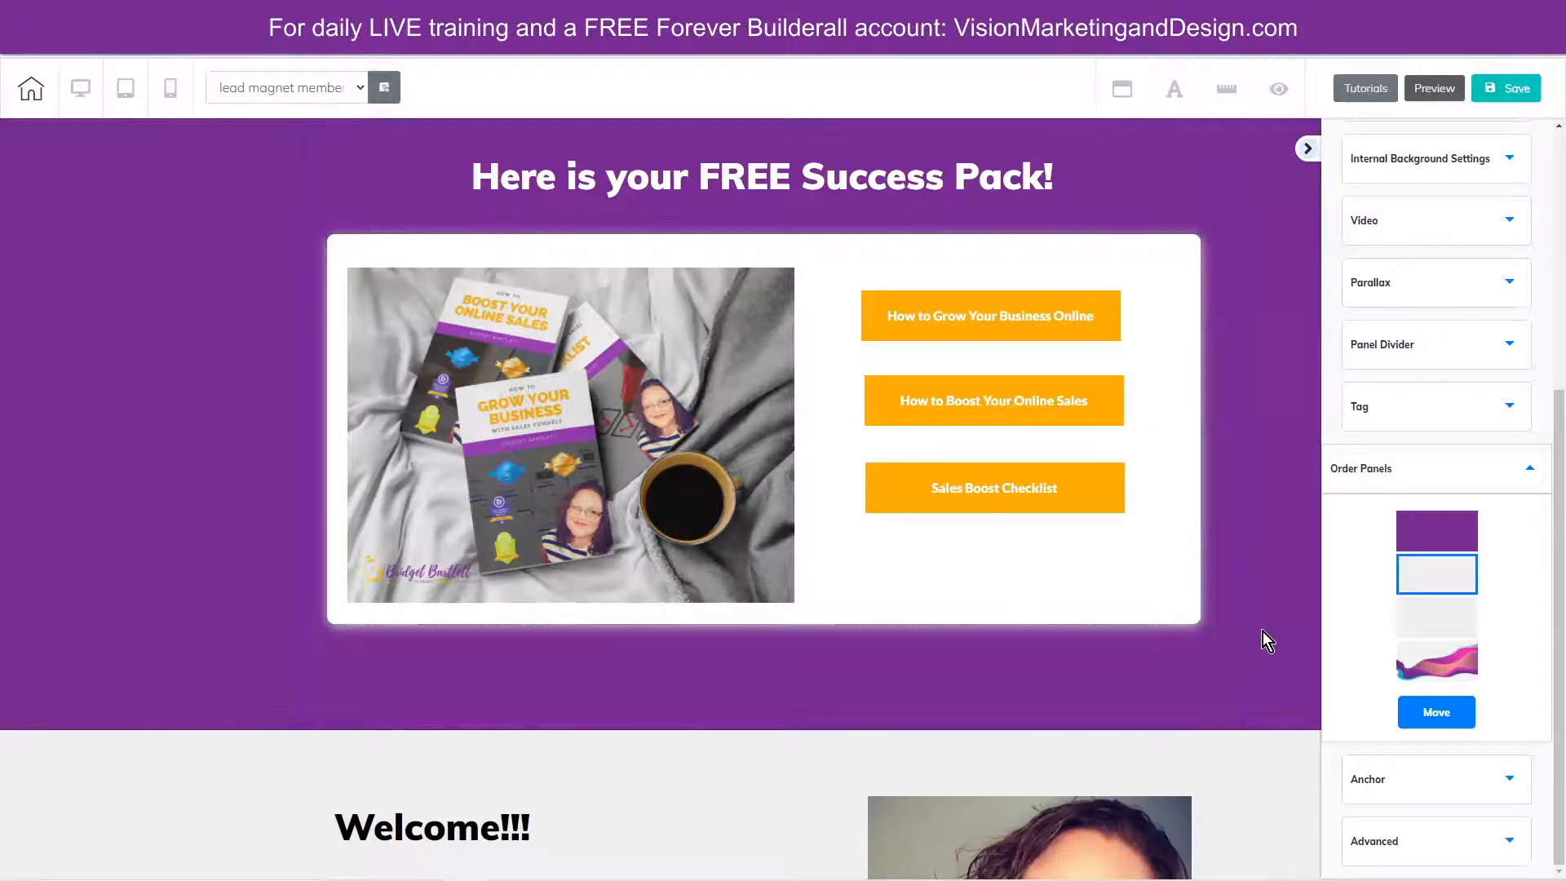
{"action": "scroll", "coordinate": [1265, 648], "scroll_direction": "down", "scroll_amount": 6}
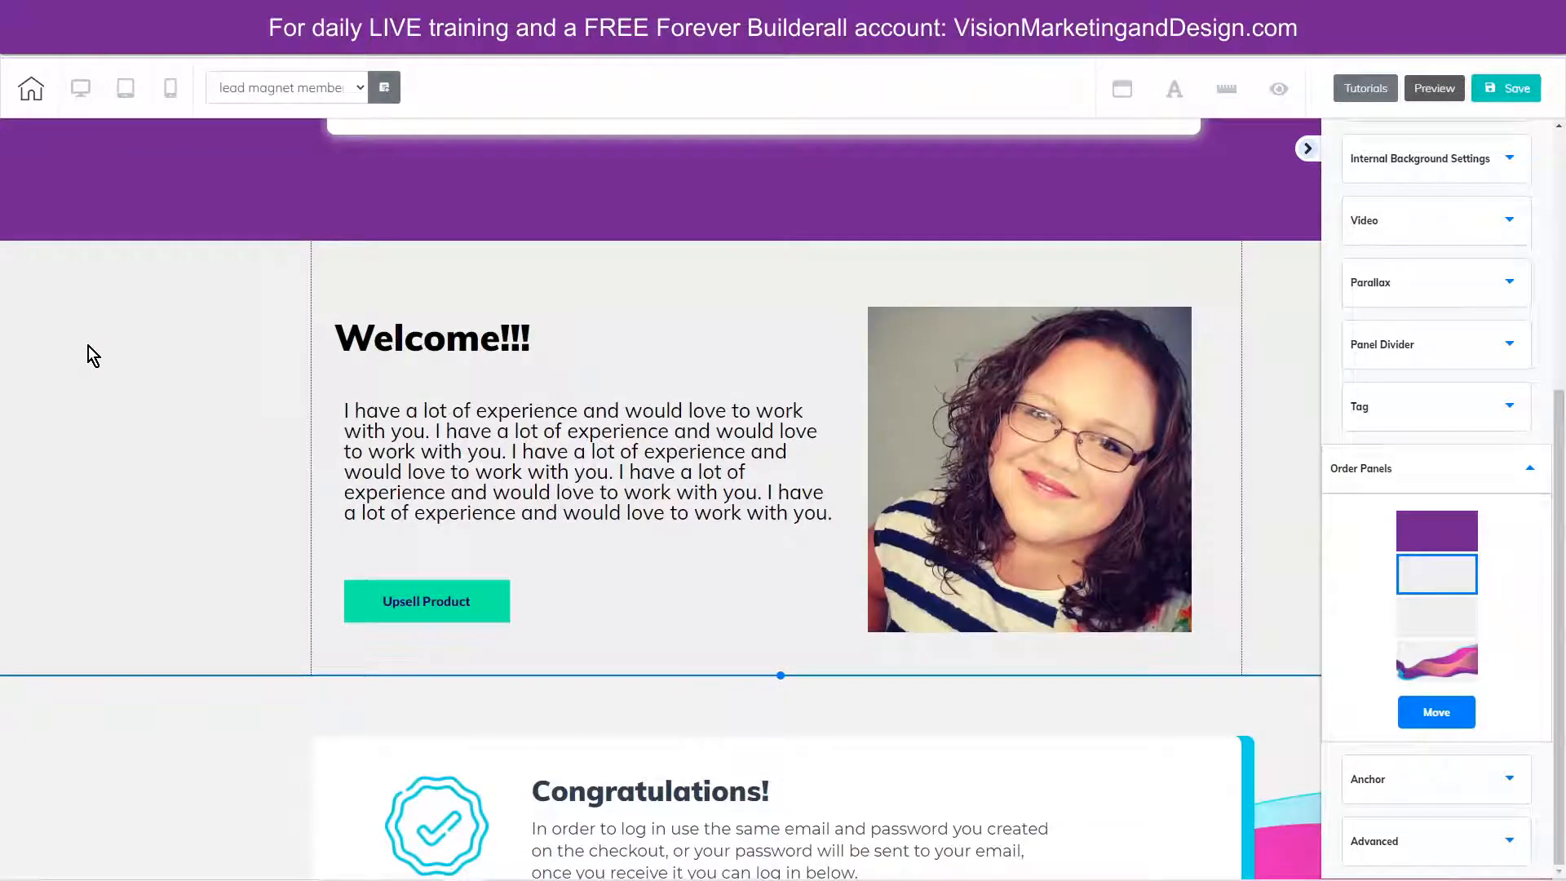
{"action": "left_click", "coordinate": [137, 353]}
{"action": "left_click", "coordinate": [410, 259]}
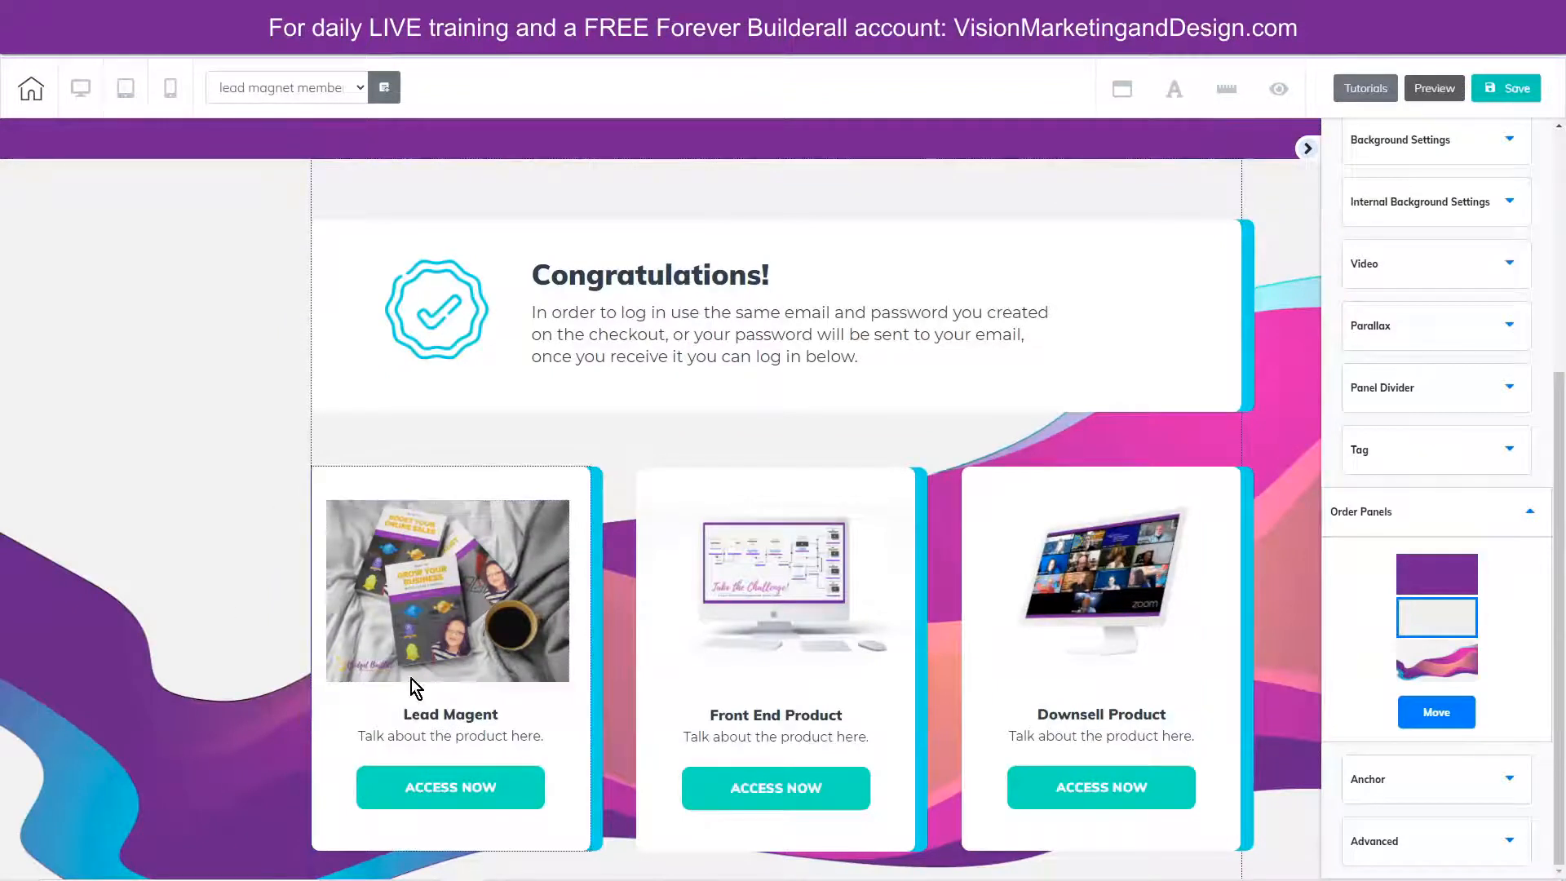
- Replace the first product card's image with the "profile pic" file, then shrink and centre it above the card title
{"action": "scroll", "coordinate": [220, 653], "scroll_direction": "up", "scroll_amount": 5}
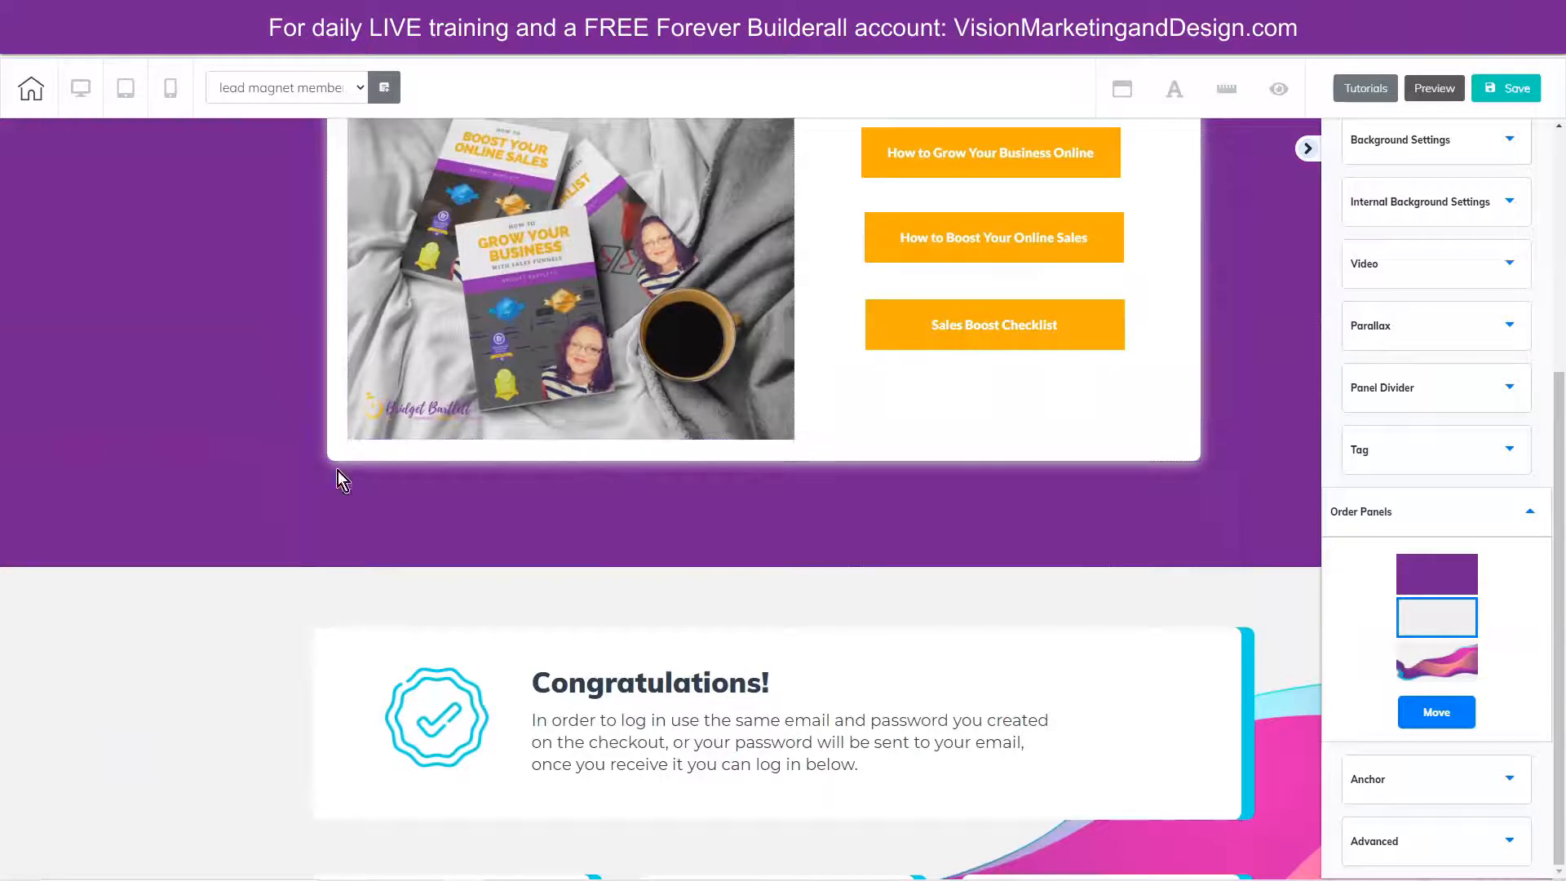
{"action": "scroll", "coordinate": [224, 560], "scroll_direction": "down", "scroll_amount": 6}
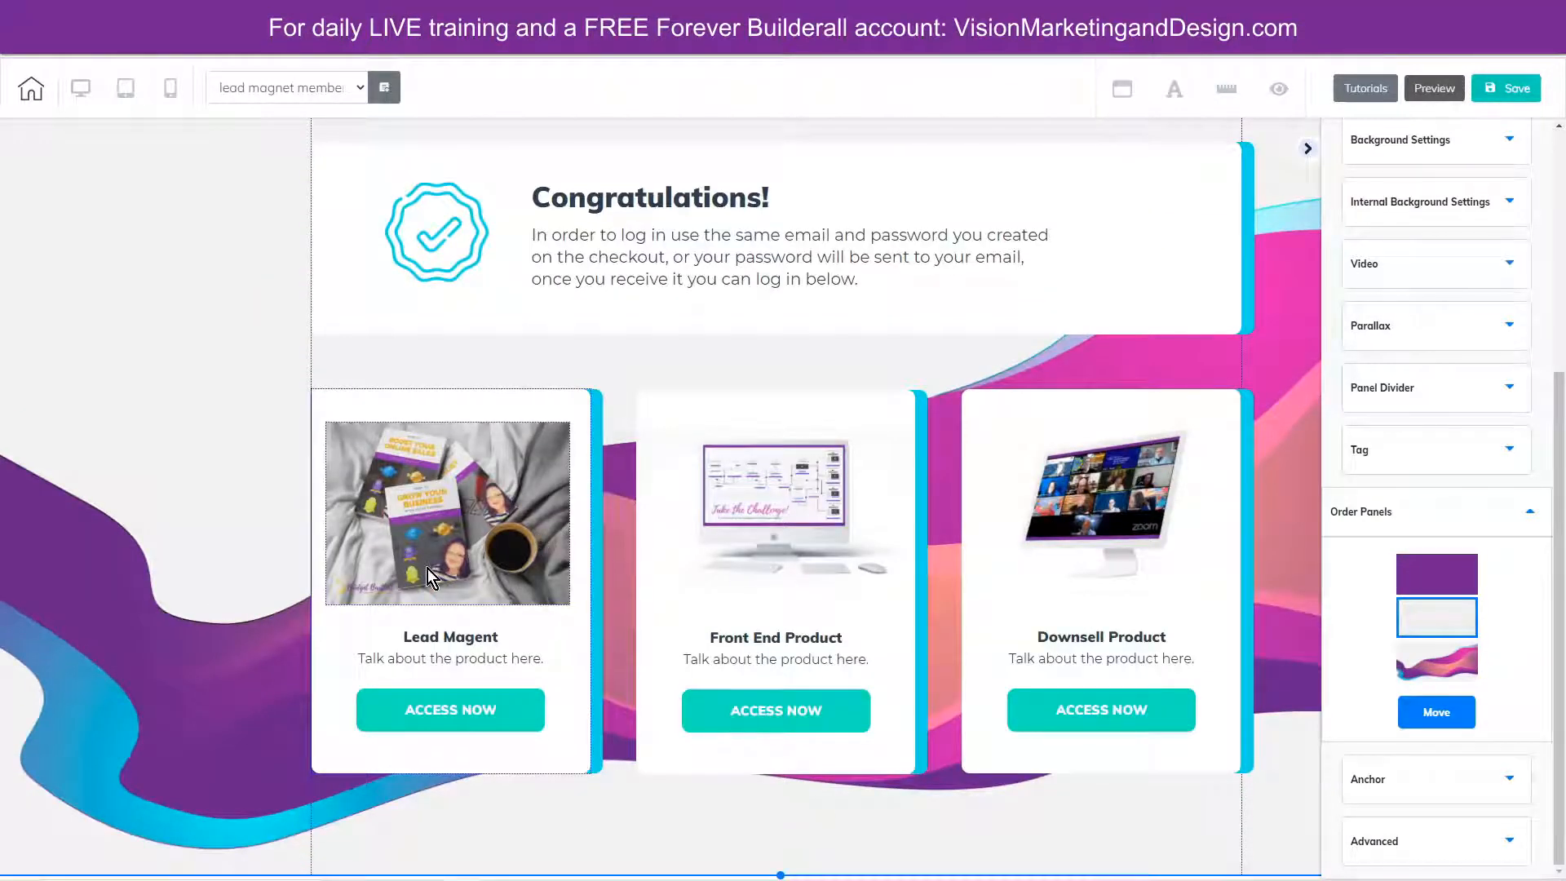
{"action": "left_click", "coordinate": [475, 550]}
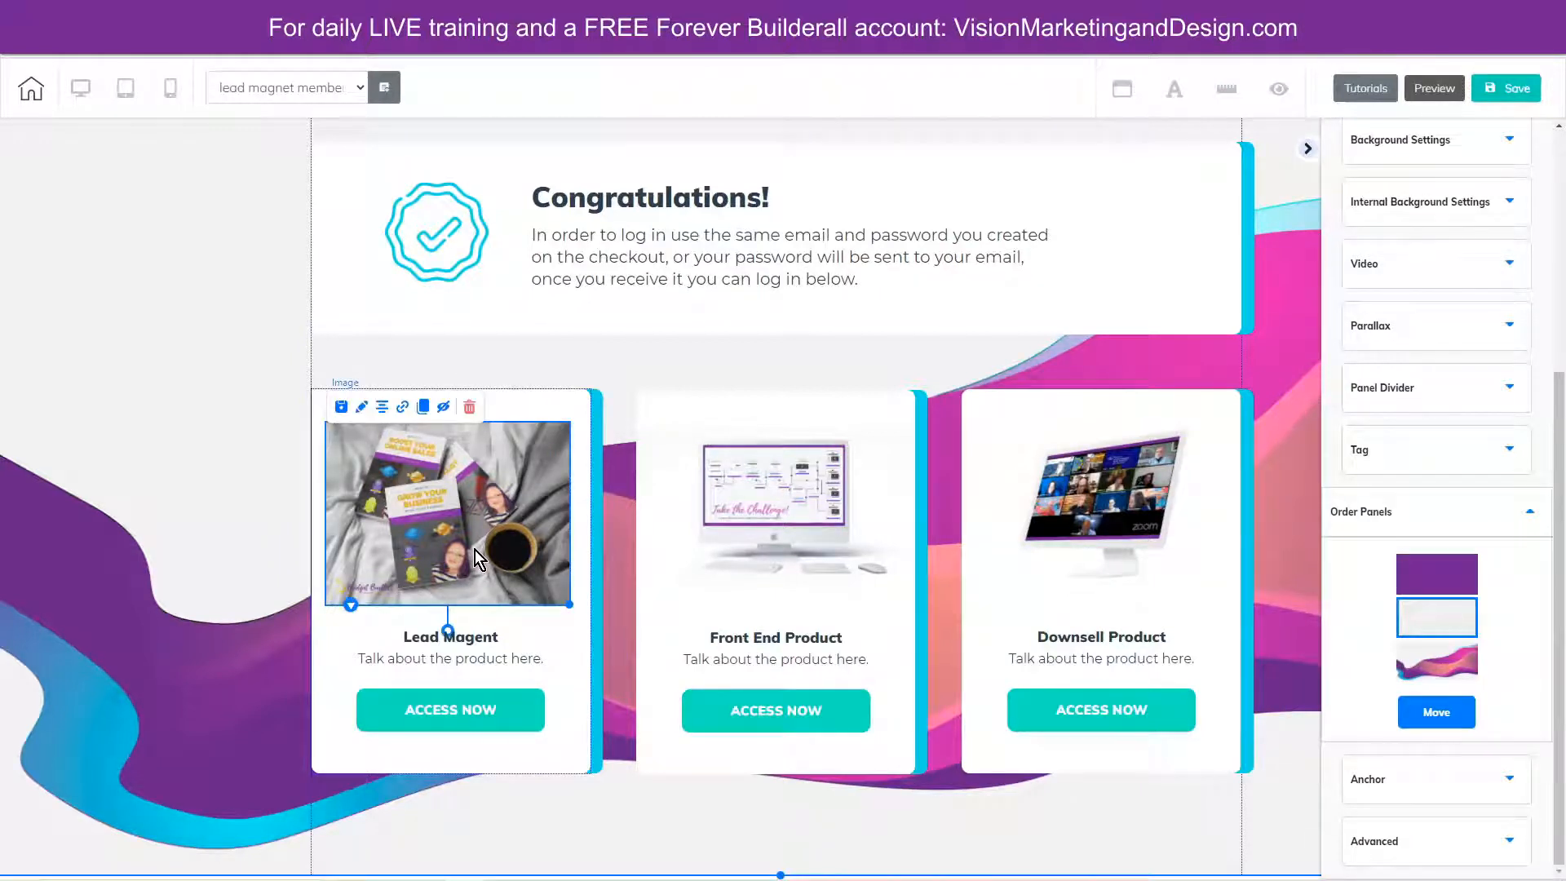
{"action": "left_click", "coordinate": [361, 407]}
{"action": "left_click", "coordinate": [1475, 266]}
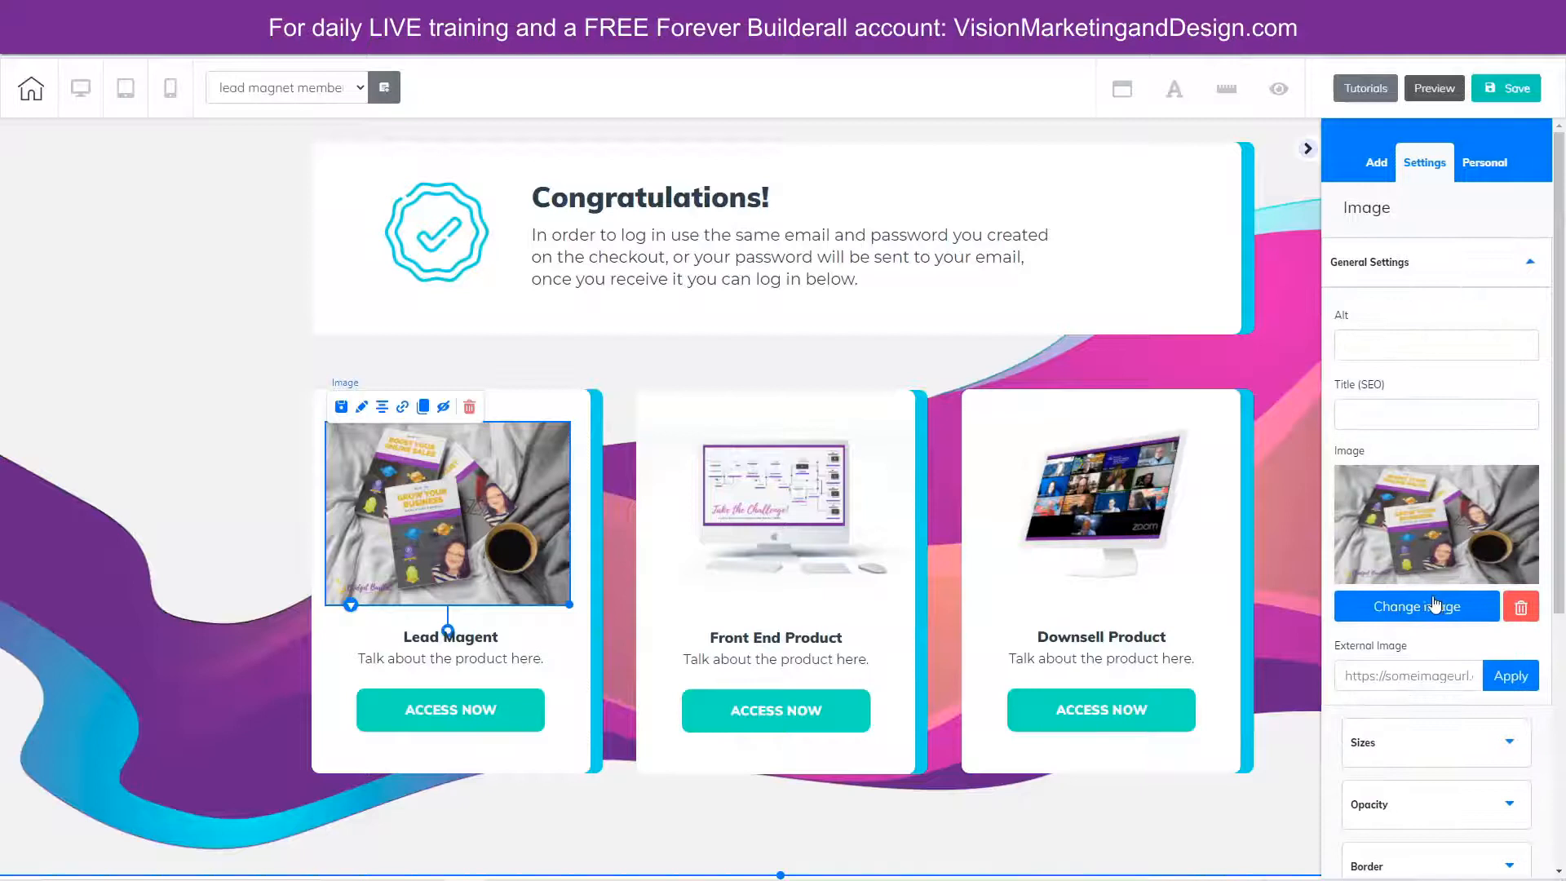
{"action": "left_click", "coordinate": [1436, 604]}
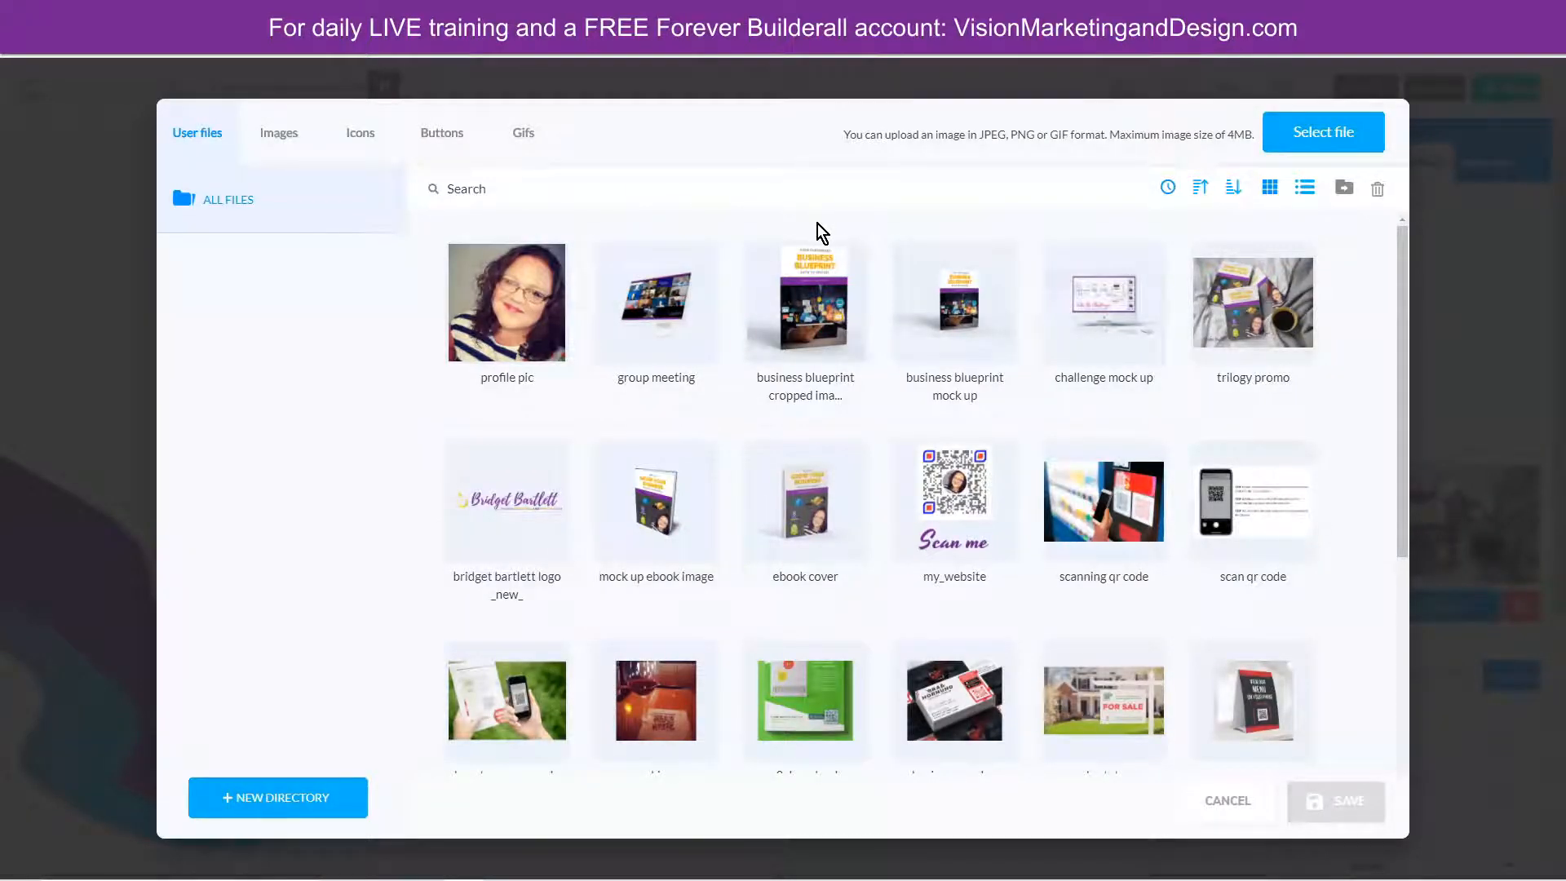
{"action": "mouse_move", "coordinate": [824, 248]}
{"action": "left_click", "coordinate": [502, 268]}
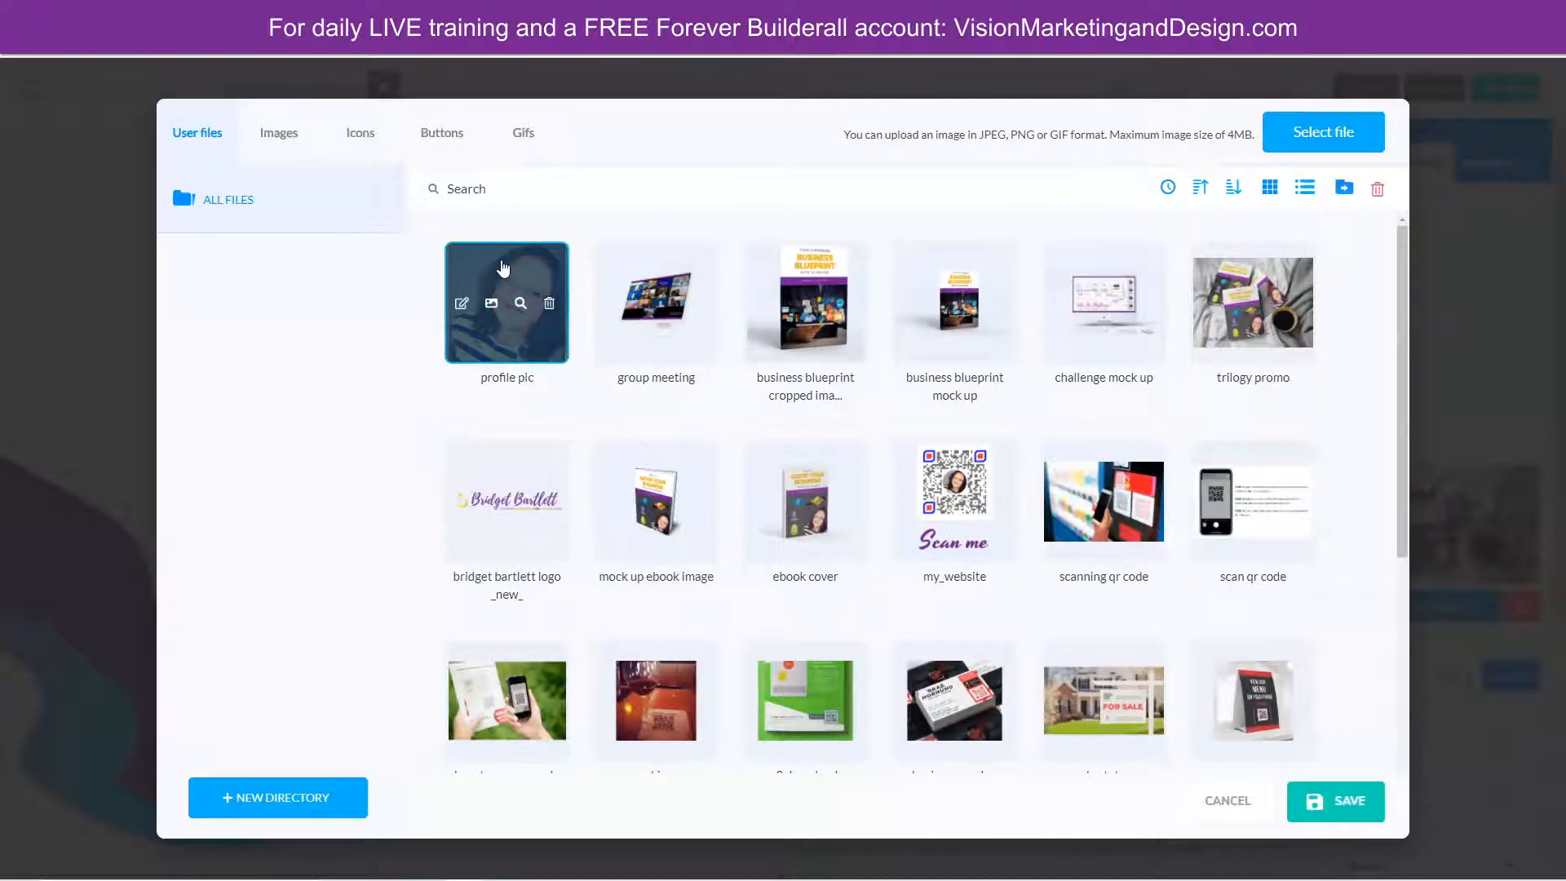
{"action": "left_click", "coordinate": [1332, 809]}
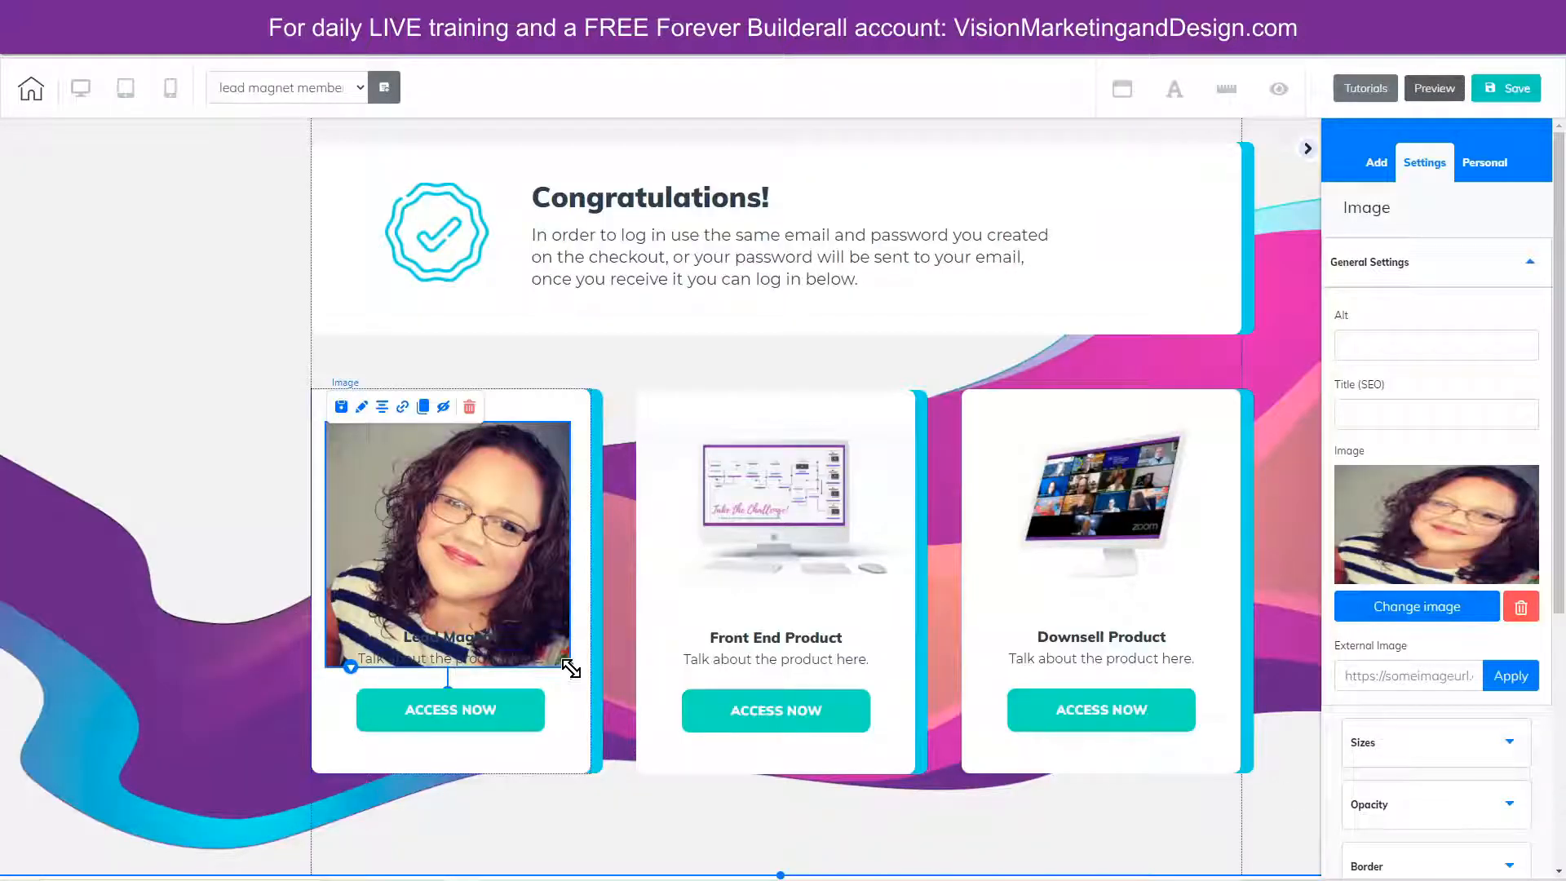
{"action": "left_click_drag", "start_coordinate": [573, 672], "coordinate": [499, 599]}
{"action": "left_click_drag", "start_coordinate": [405, 517], "coordinate": [443, 529]}
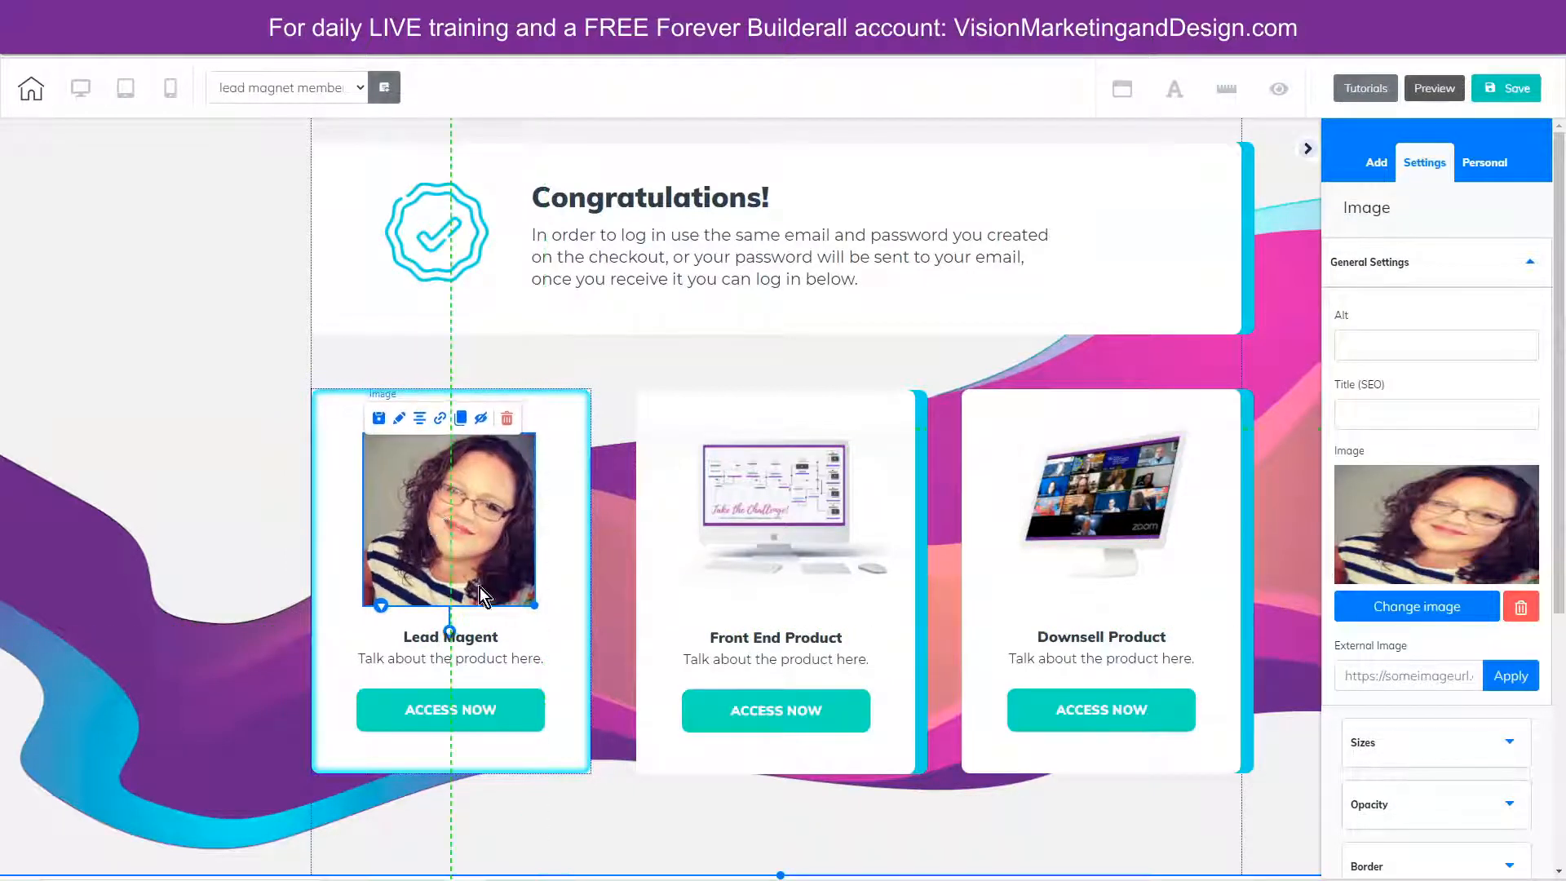
- Change the first product card's title to "Upsell Offer"
{"action": "left_click", "coordinate": [492, 646]}
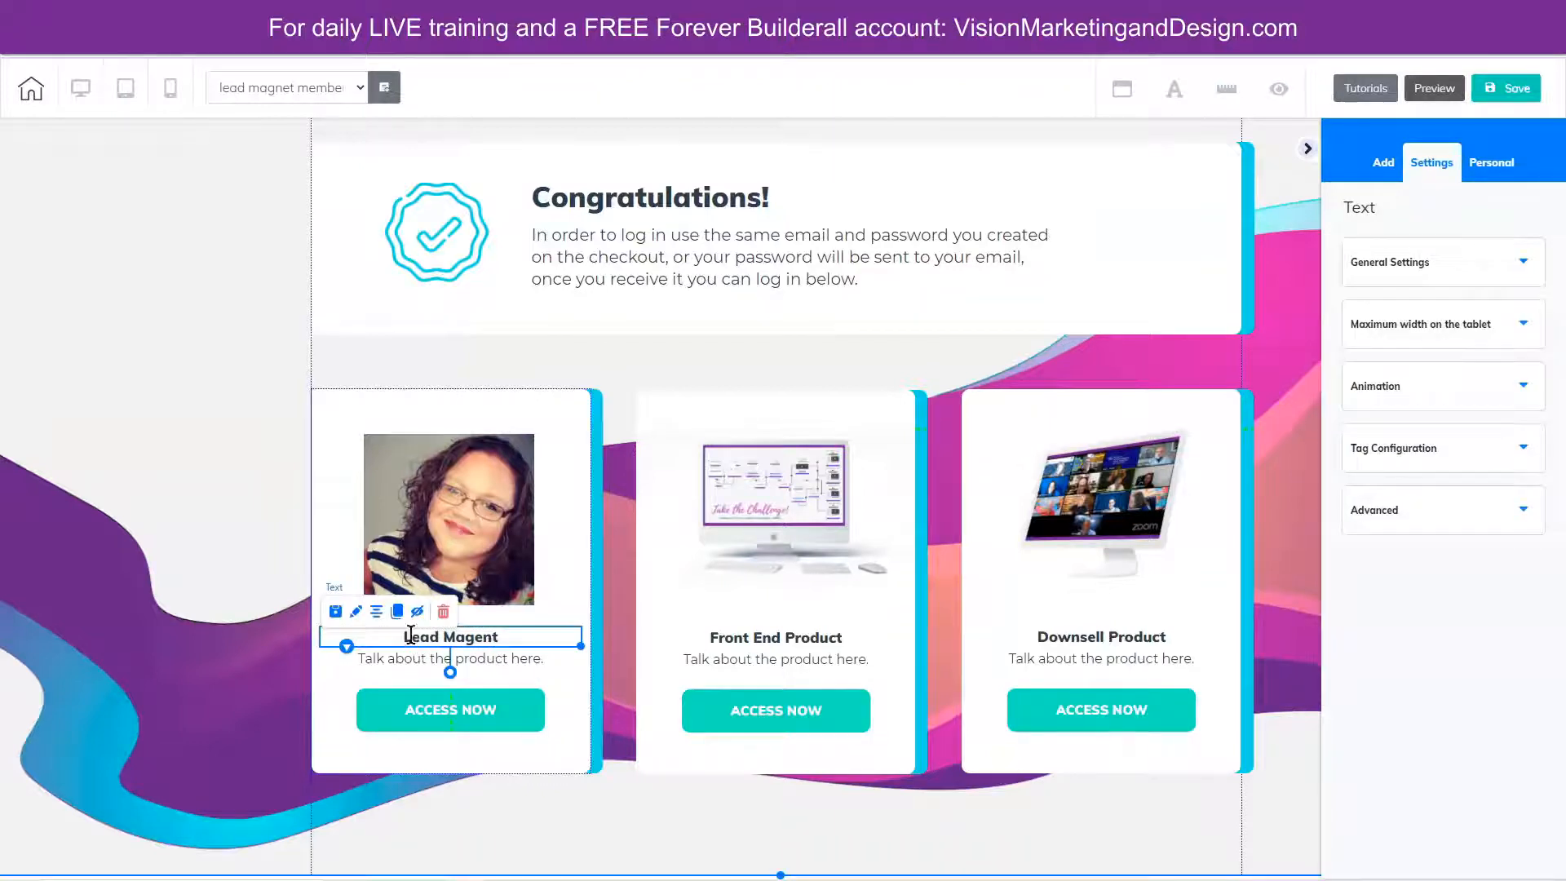
{"action": "left_click", "coordinate": [411, 638]}
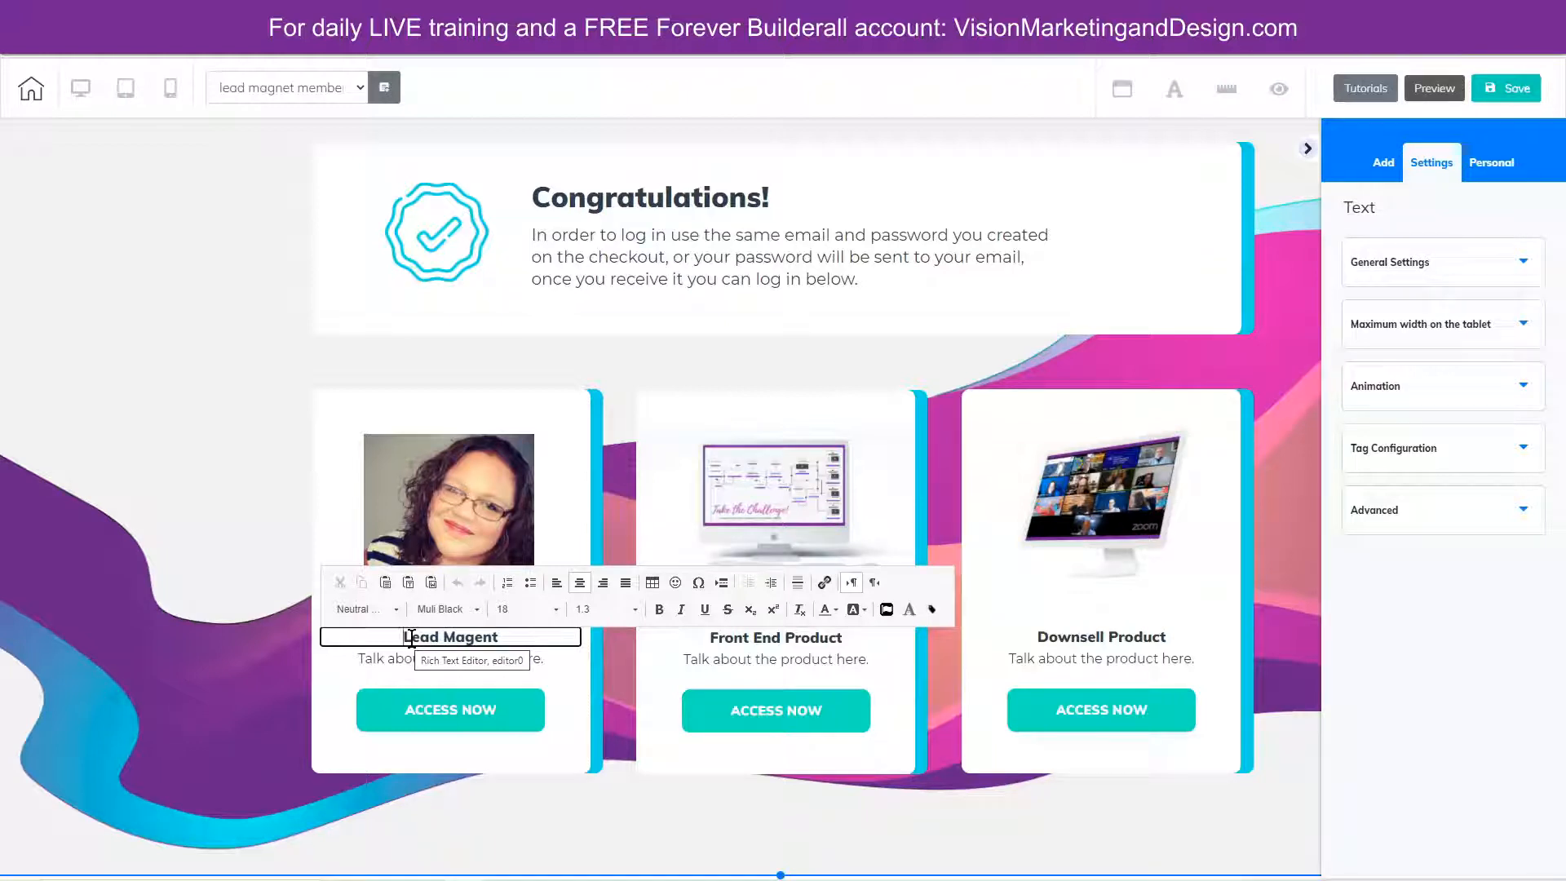
{"action": "type", "text": "Upsell Offer"}
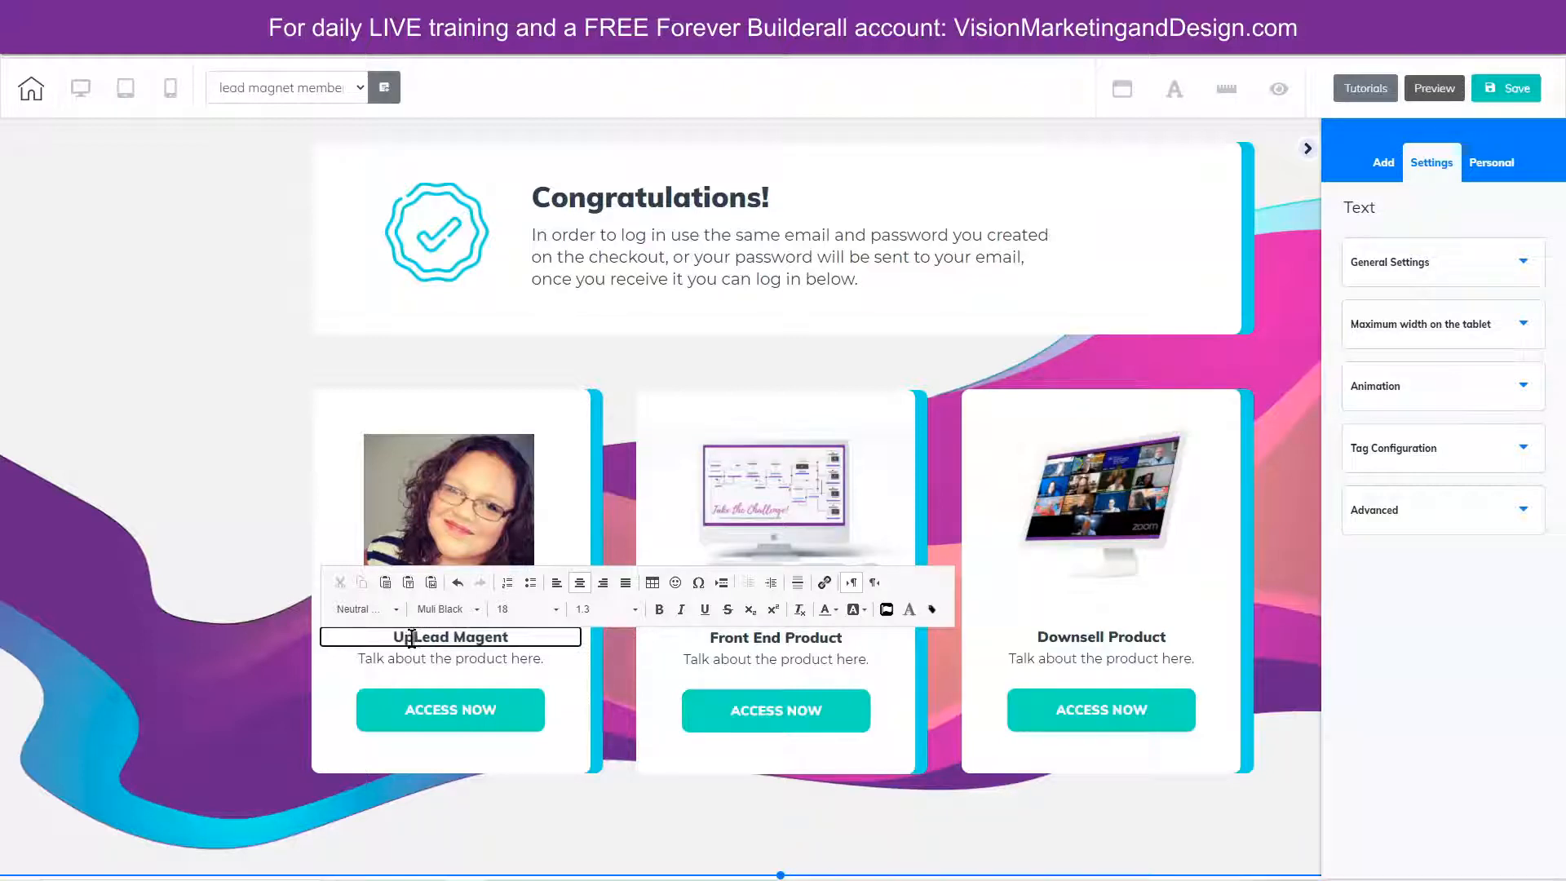
{"action": "key", "text": "Delete"}
{"action": "key", "text": "Delete"}
{"action": "key", "text": "Delete"}
{"action": "key", "text": "Delete"}
{"action": "key", "text": "Delete"}
{"action": "key", "text": "Delete"}
{"action": "key", "text": "Delete"}
{"action": "key", "text": "Delete"}
{"action": "key", "text": "Delete"}
{"action": "key", "text": "Delete"}
{"action": "key", "text": "Delete"}
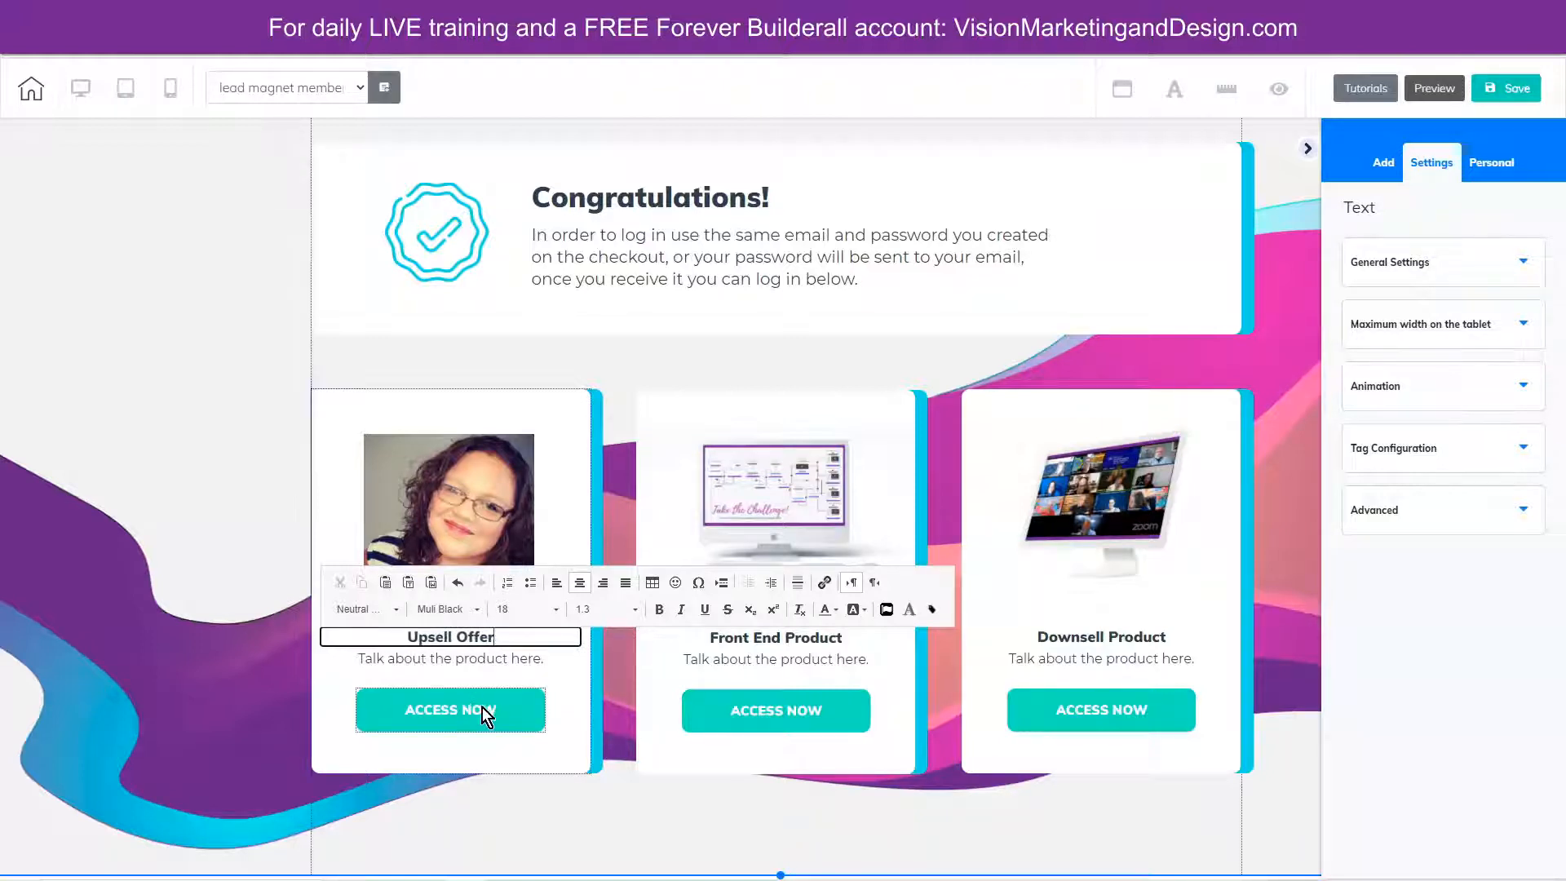
- Link the Upsell Offer card's ACCESS NOW button to the upsell membership page and save the page
{"action": "left_click", "coordinate": [471, 699]}
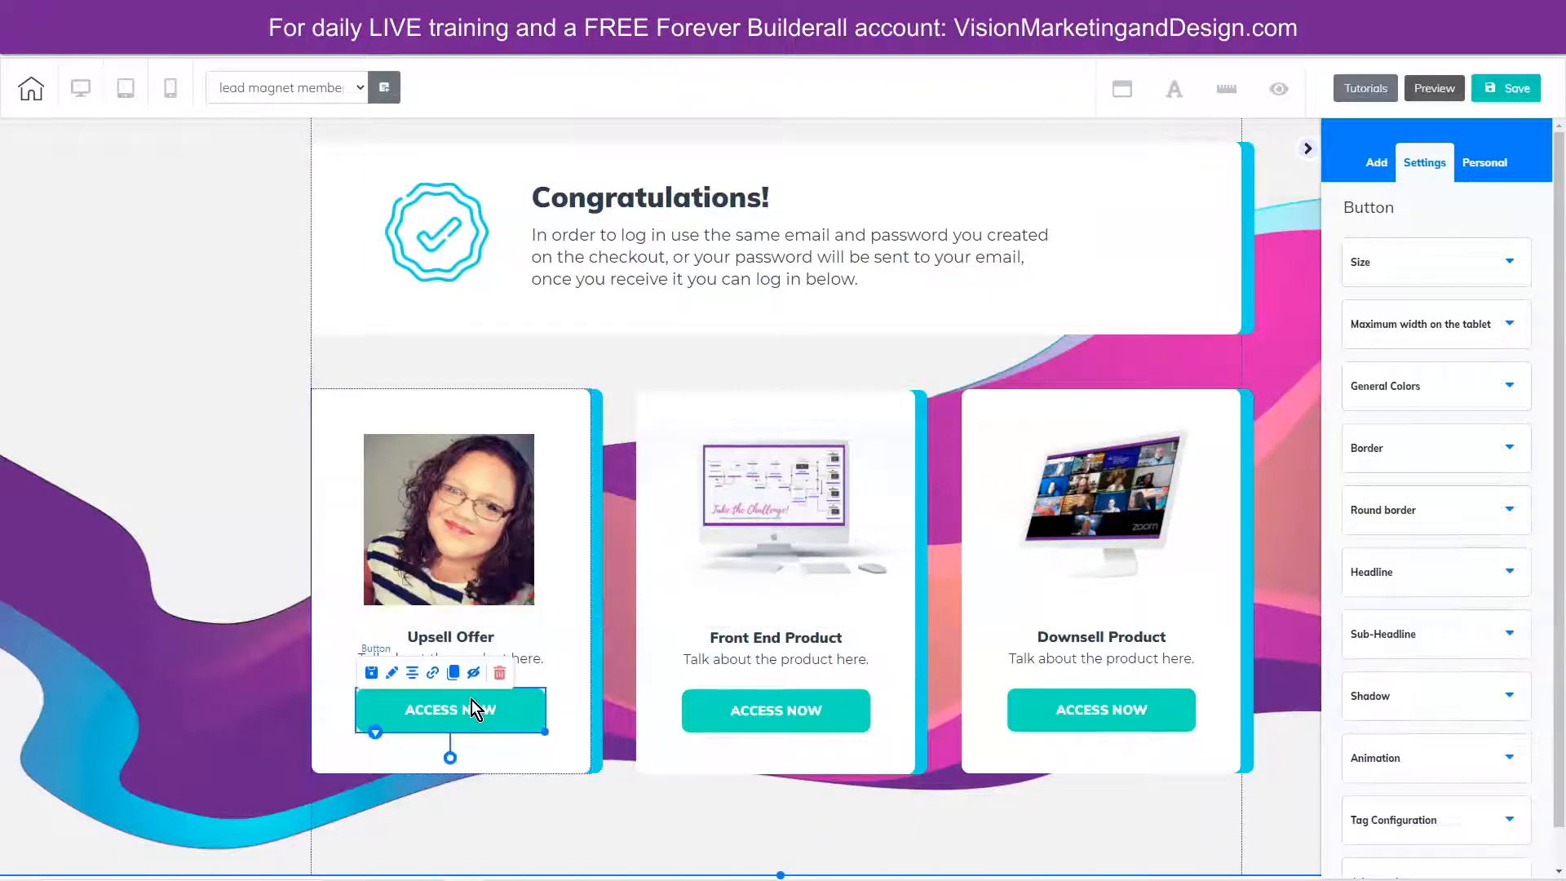
{"action": "left_click", "coordinate": [432, 674]}
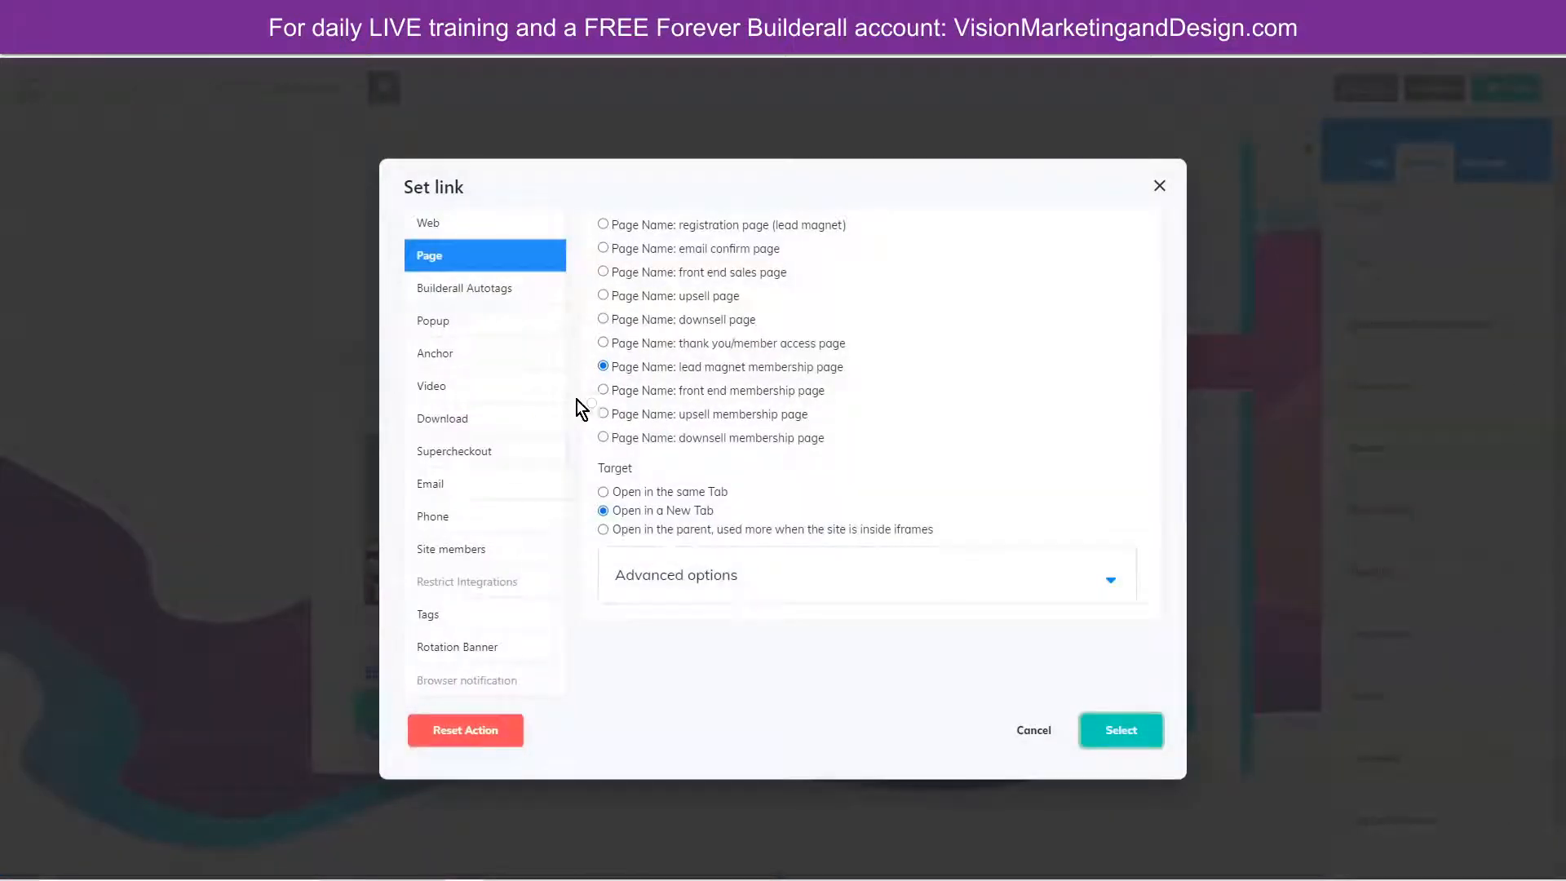
{"action": "left_click", "coordinate": [603, 413]}
{"action": "left_click", "coordinate": [1121, 731]}
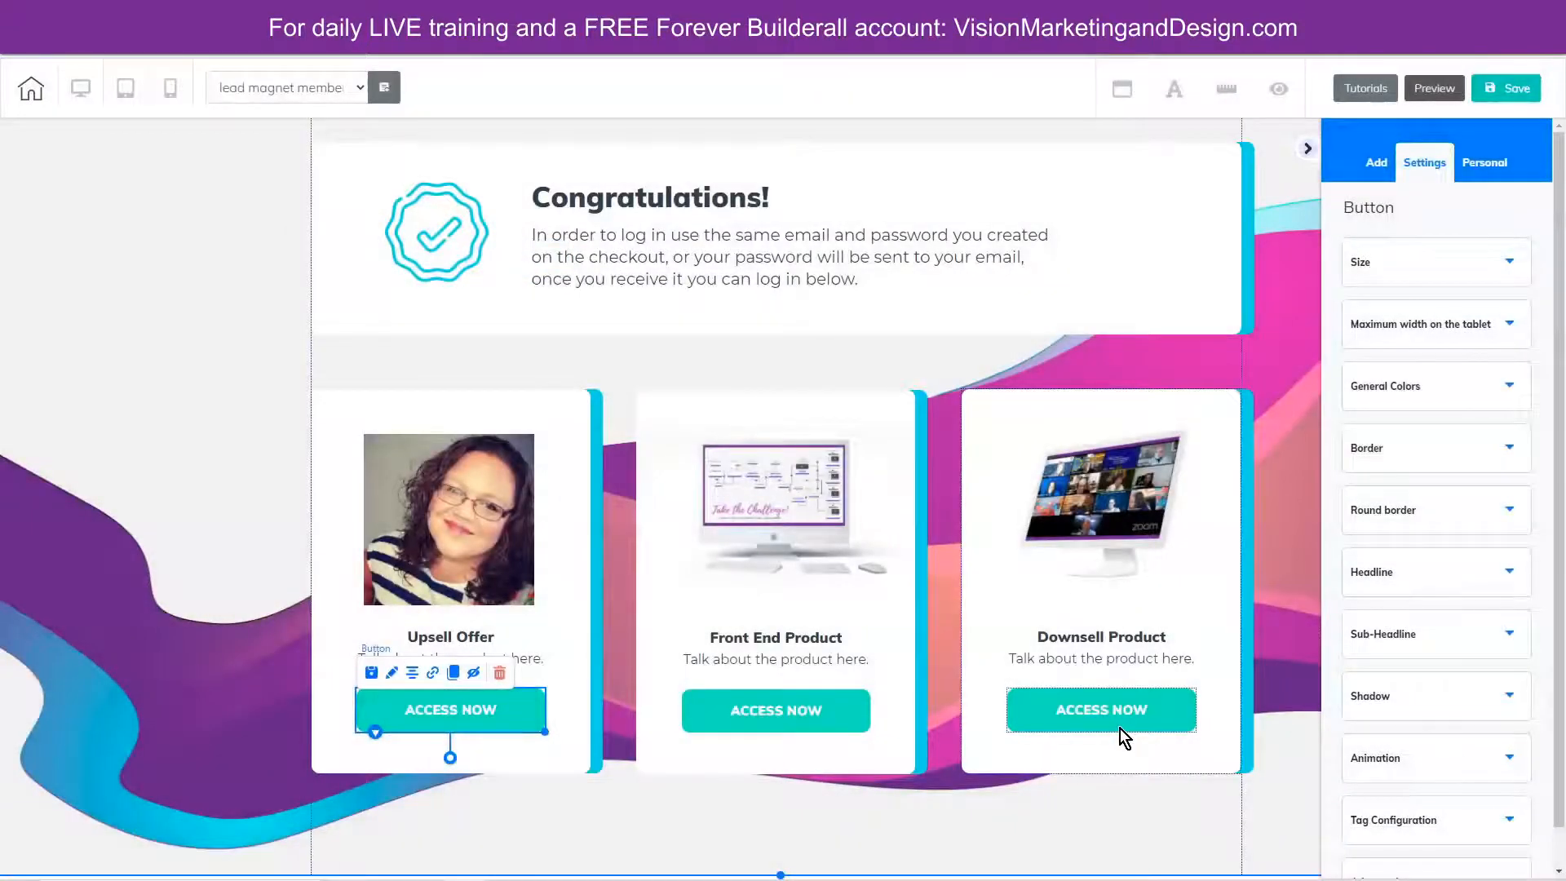
{"action": "left_click", "coordinate": [1515, 93]}
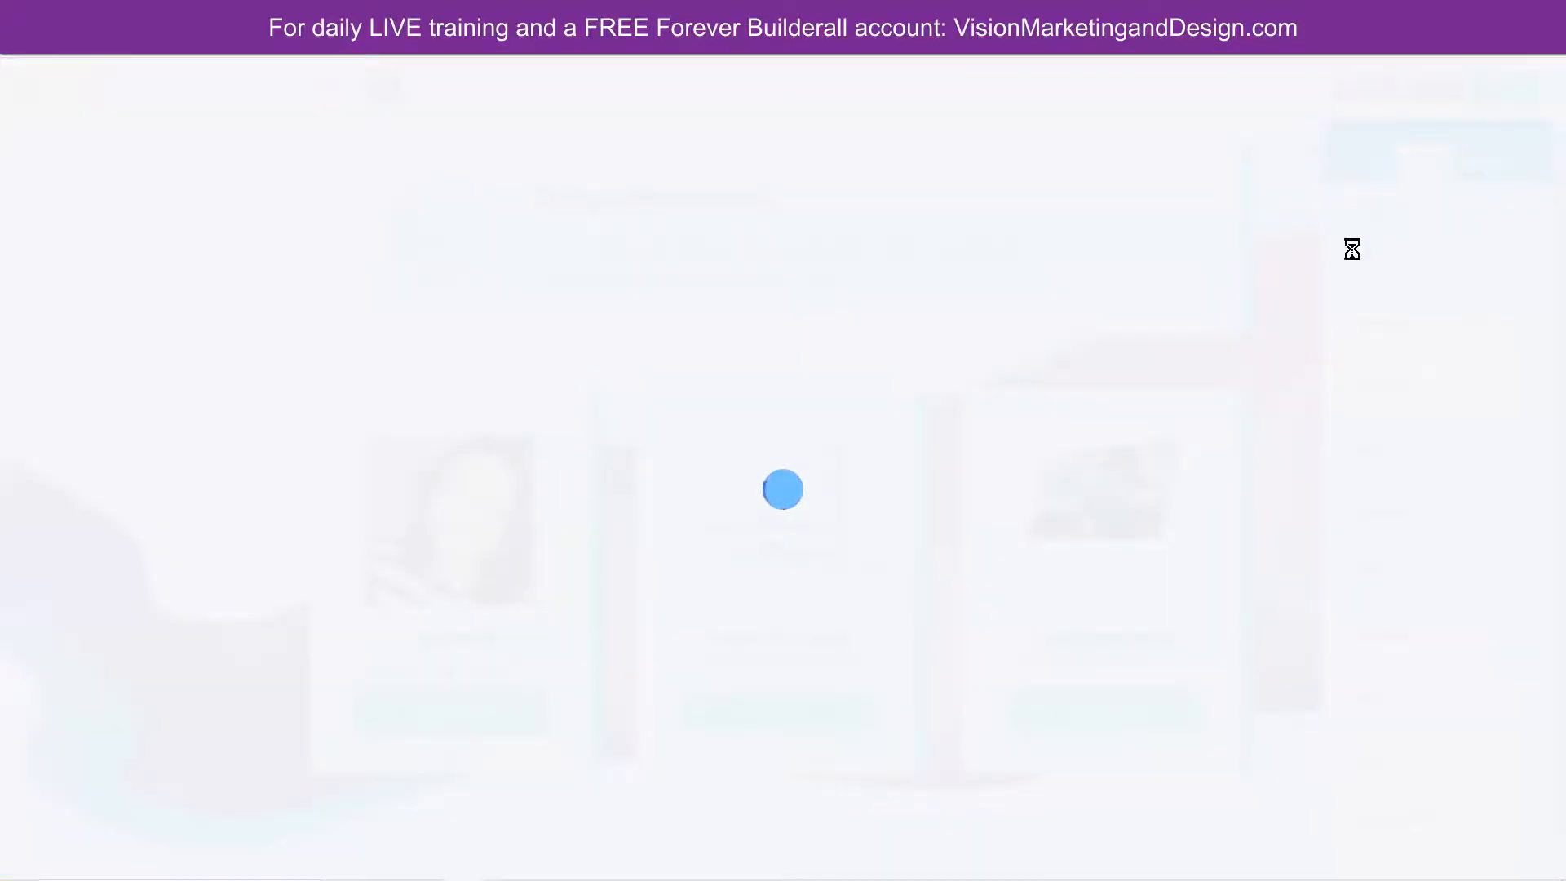
- Check the layout of the lead magnet membership page in mobile view, from the Success Pack panel down to the product cards
{"action": "scroll", "coordinate": [207, 483], "scroll_direction": "up", "scroll_amount": 8}
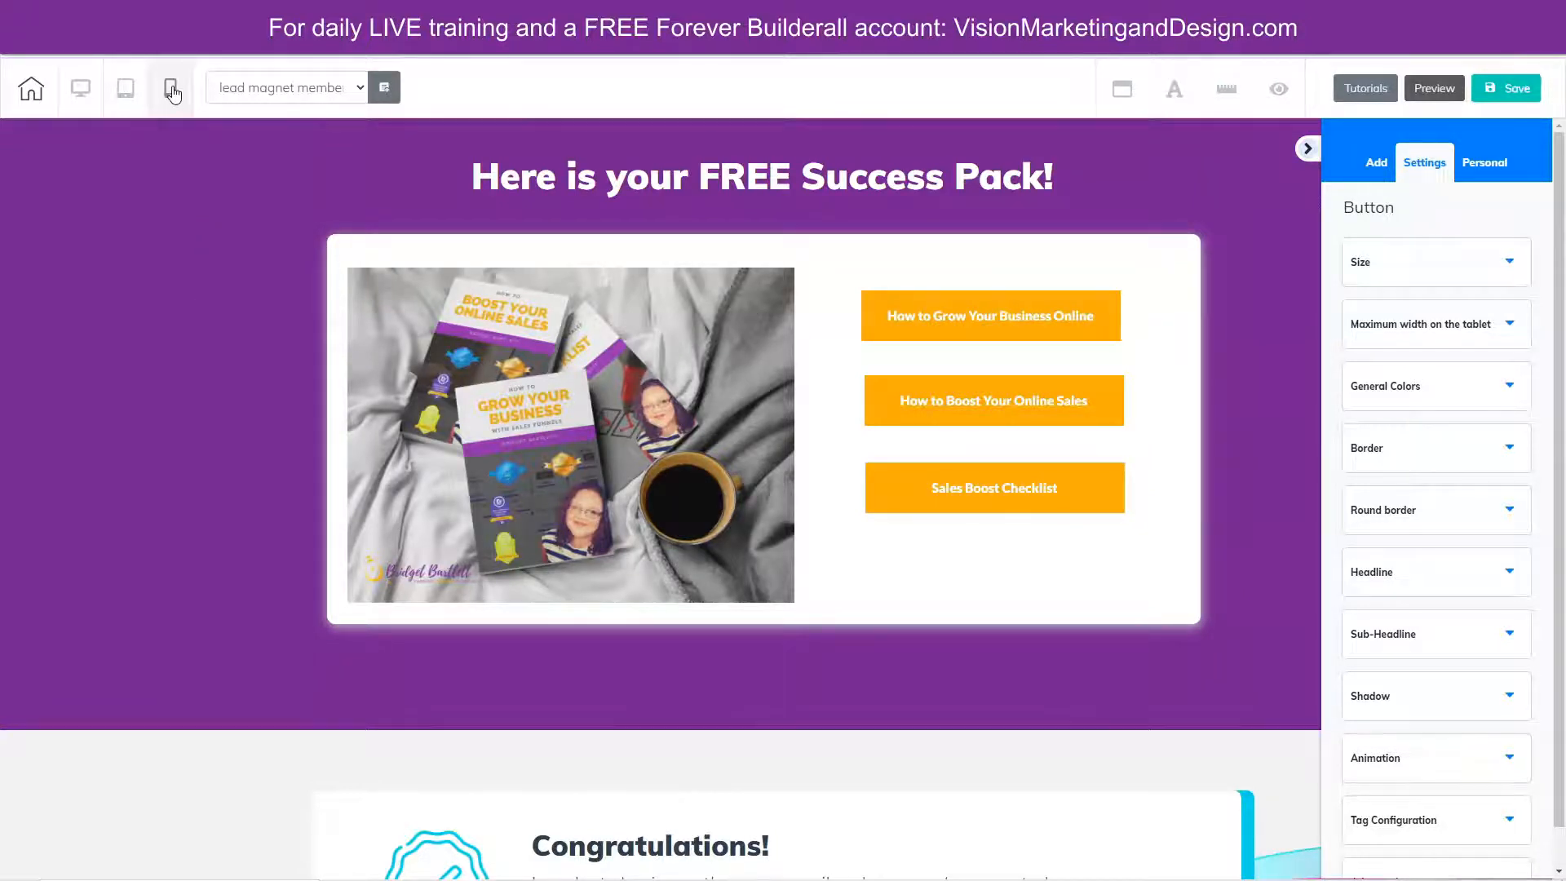
{"action": "left_click", "coordinate": [172, 92]}
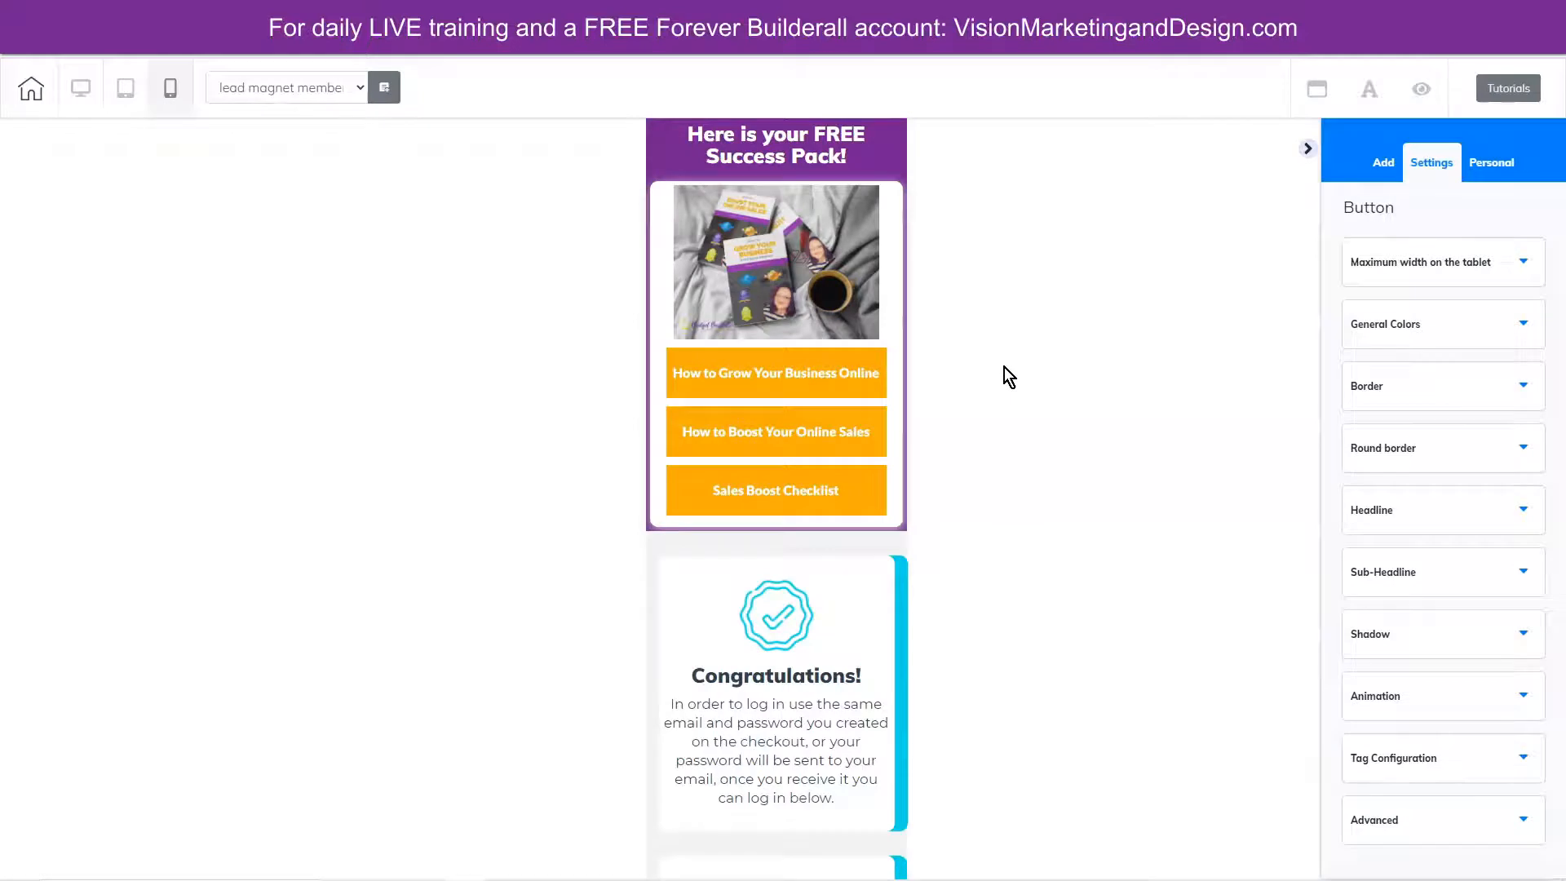
{"action": "scroll", "coordinate": [988, 367], "scroll_direction": "down", "scroll_amount": 6}
{"action": "scroll", "coordinate": [981, 375], "scroll_direction": "down", "scroll_amount": 3}
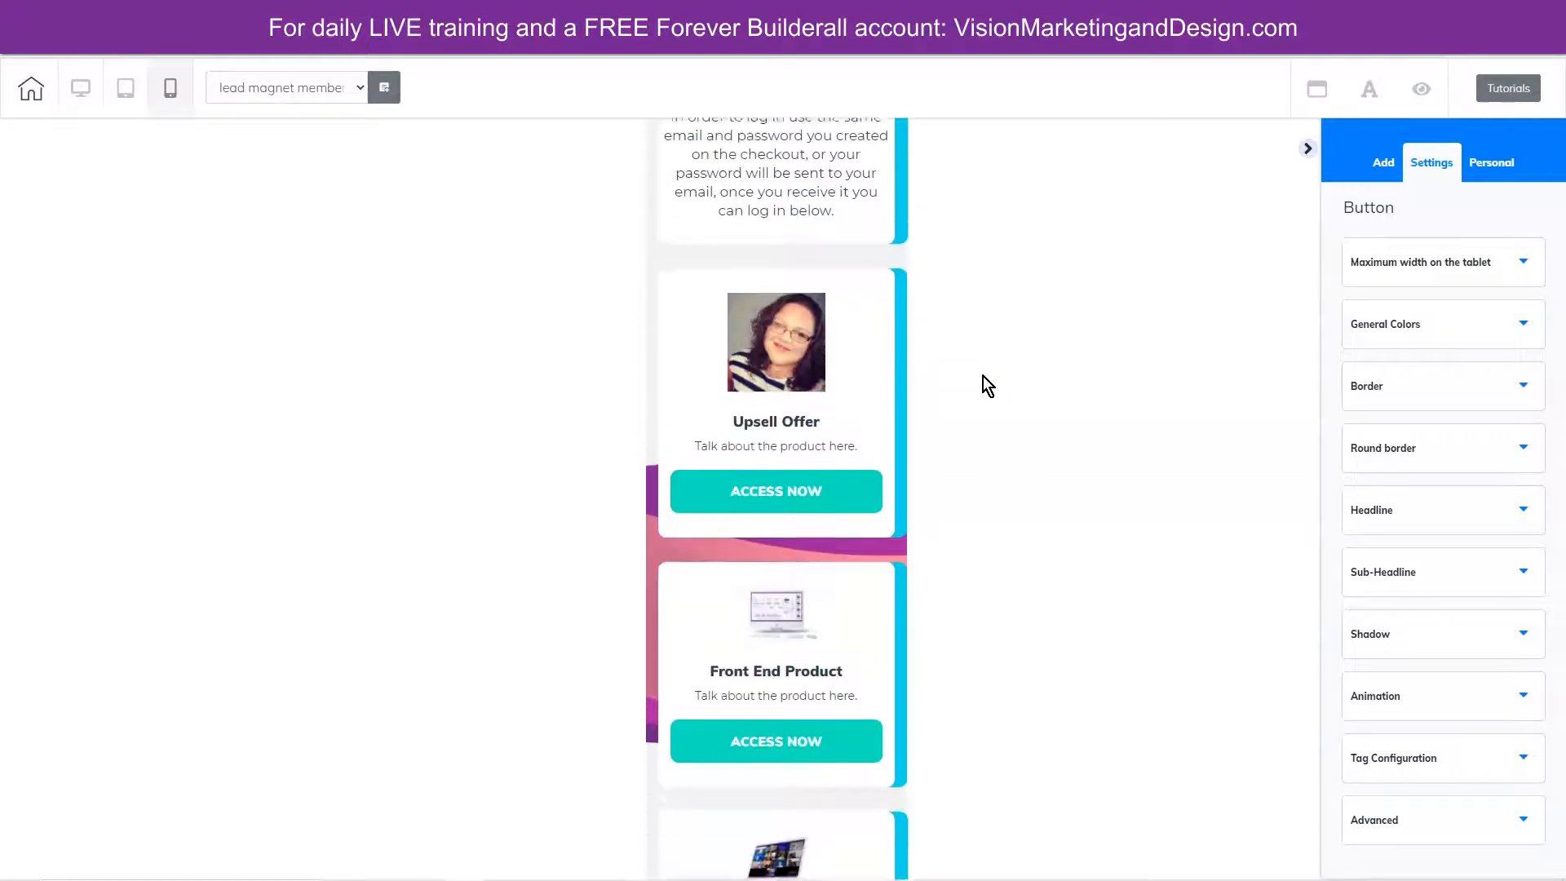
{"action": "scroll", "coordinate": [982, 379], "scroll_direction": "up", "scroll_amount": 9}
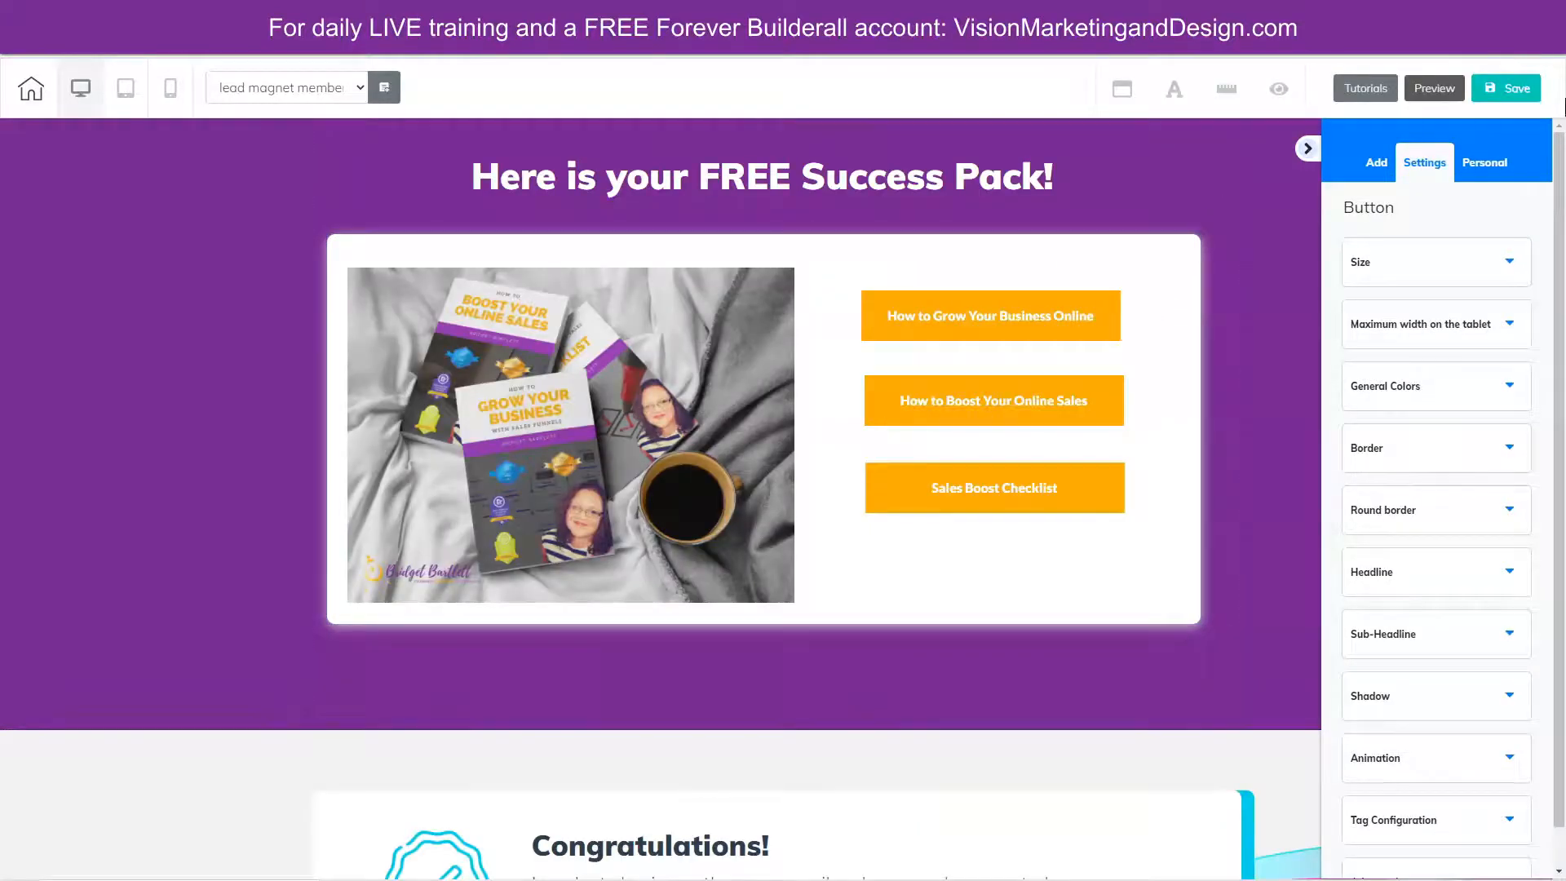
- Save and publish the site, and switch to the front end membership page without saving again on exit
{"action": "left_click", "coordinate": [1492, 88]}
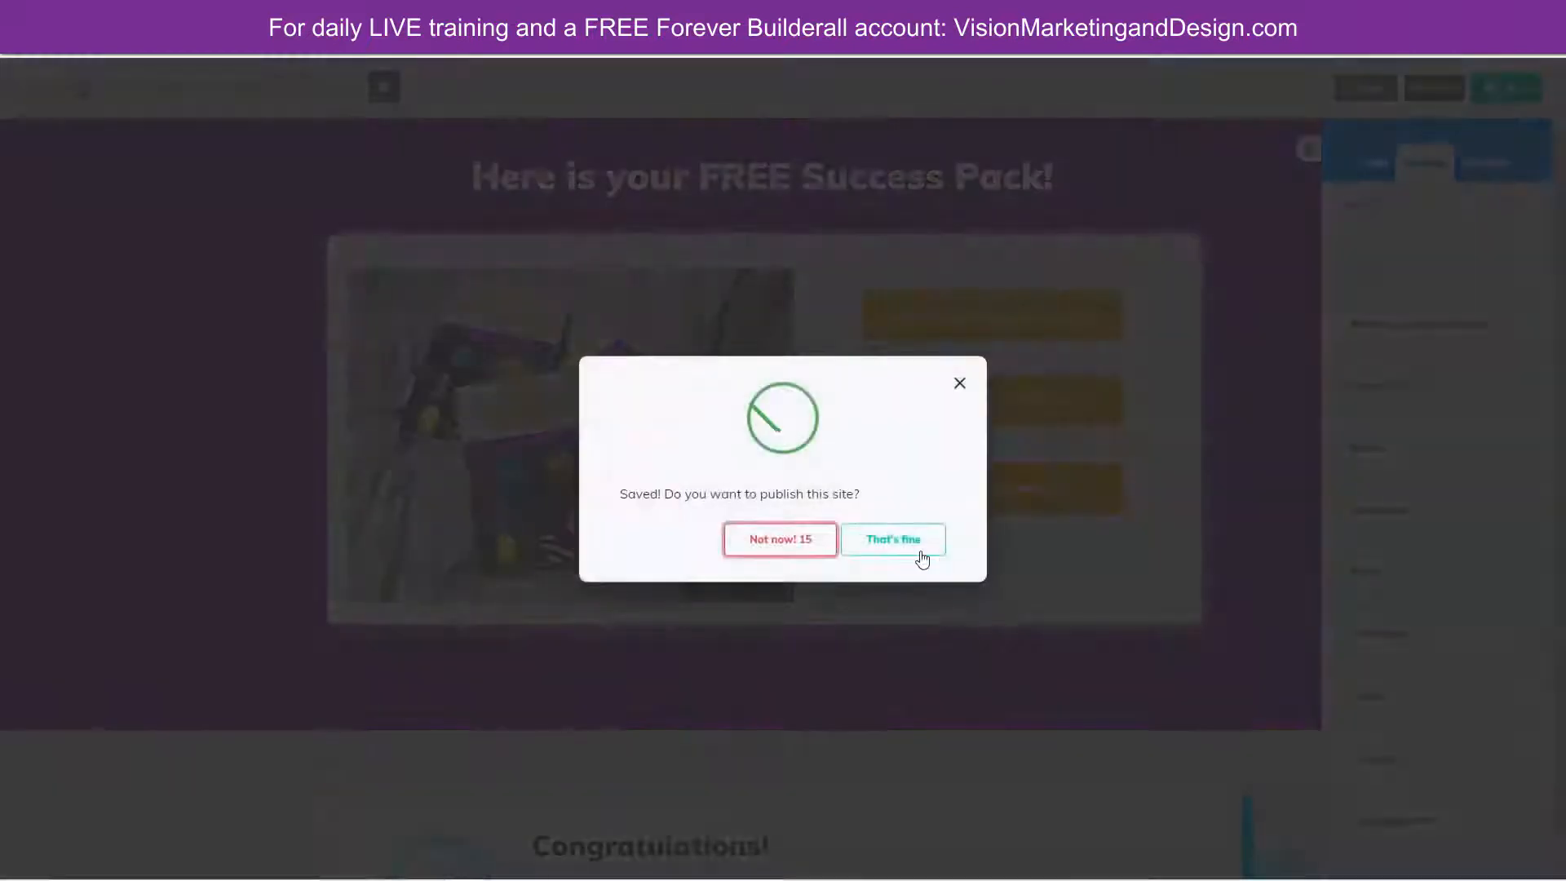
{"action": "left_click", "coordinate": [914, 546]}
{"action": "left_click", "coordinate": [282, 90]}
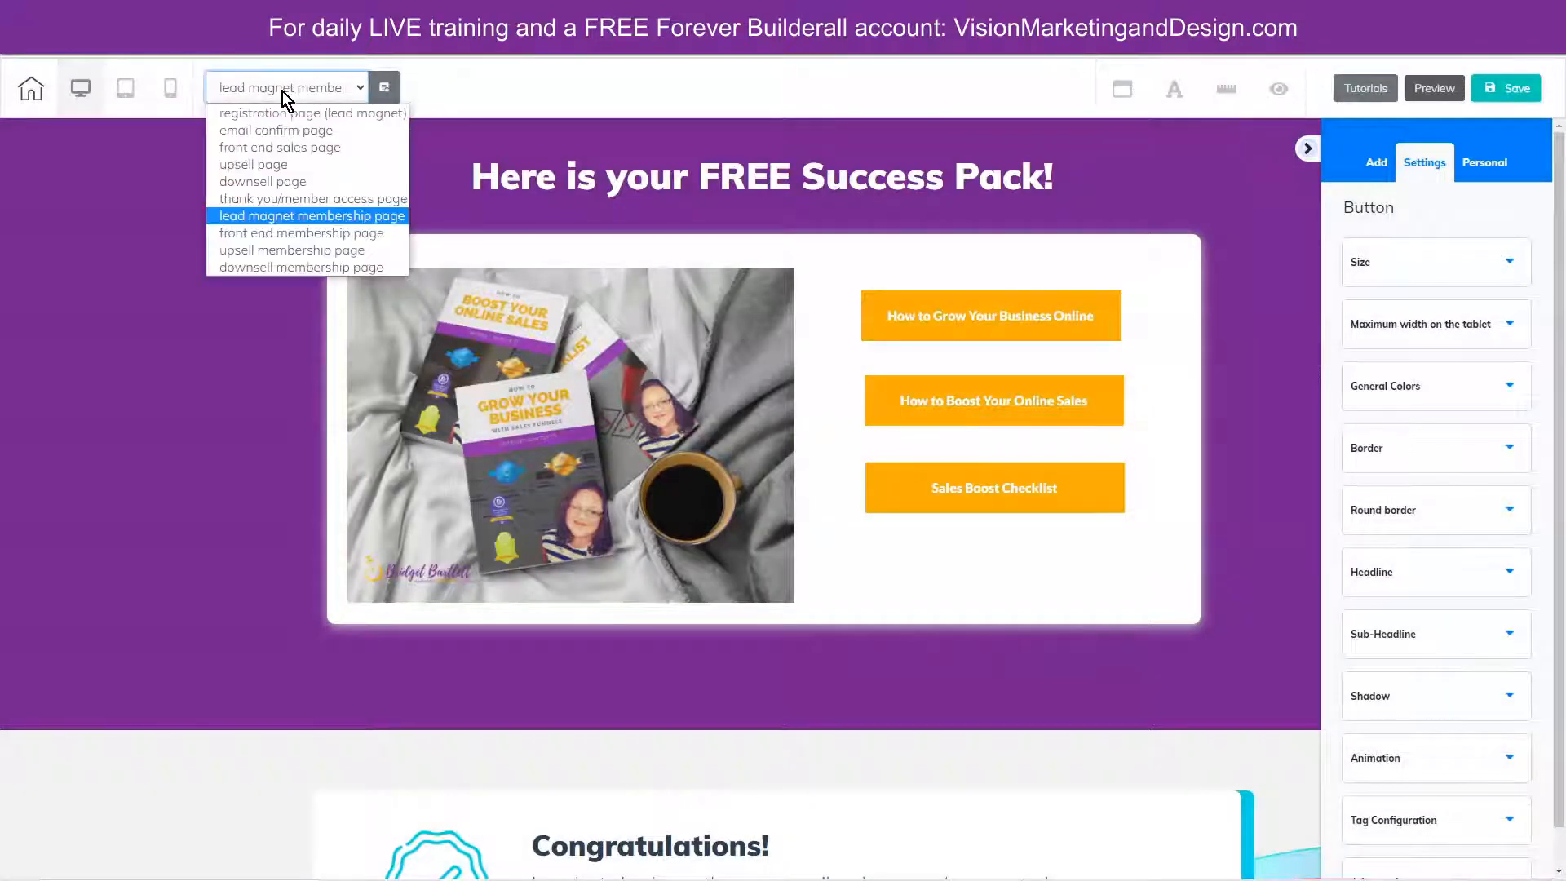
{"action": "left_click", "coordinate": [250, 233]}
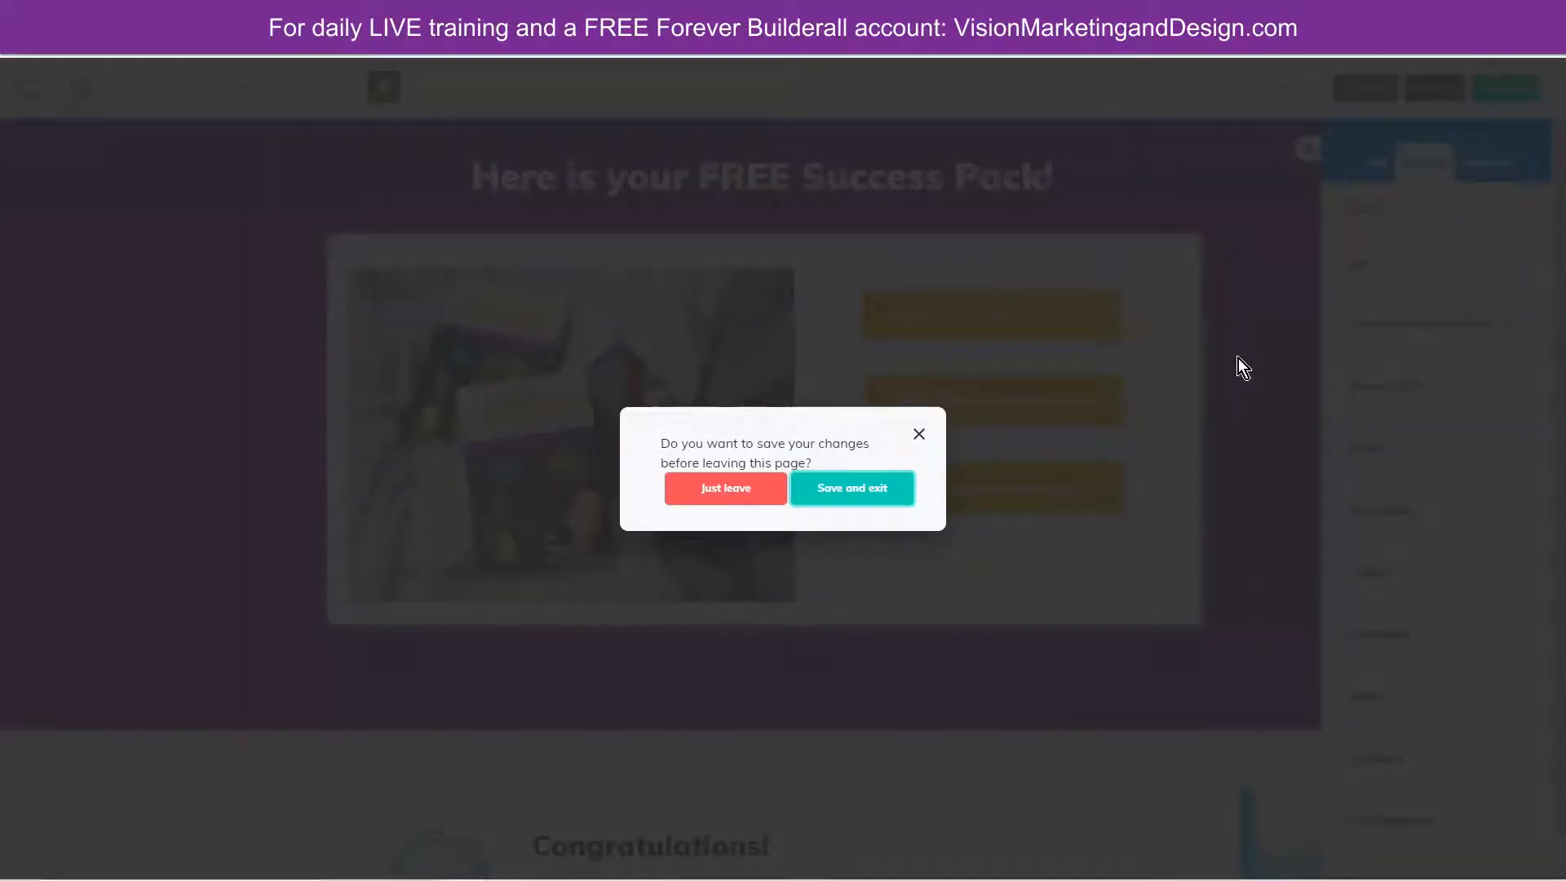
{"action": "left_click", "coordinate": [726, 488]}
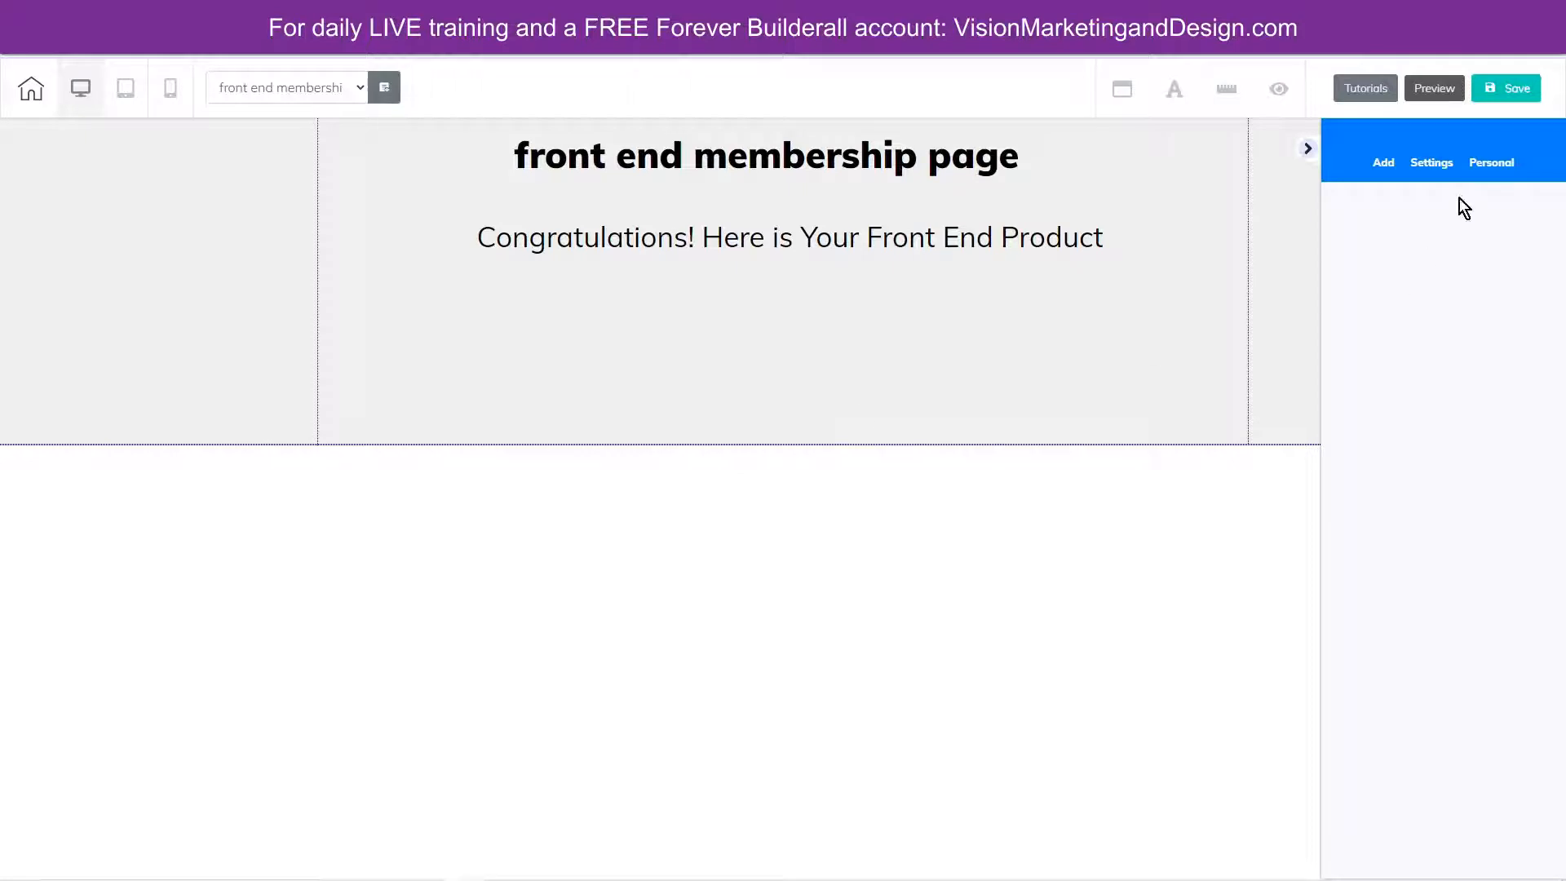
- Add the Course Membership Area panel from the Membership Area category below the front end membership page's title panel
{"action": "left_click", "coordinate": [1385, 165]}
{"action": "left_click", "coordinate": [1389, 206]}
{"action": "scroll", "coordinate": [1491, 514], "scroll_direction": "down", "scroll_amount": 8}
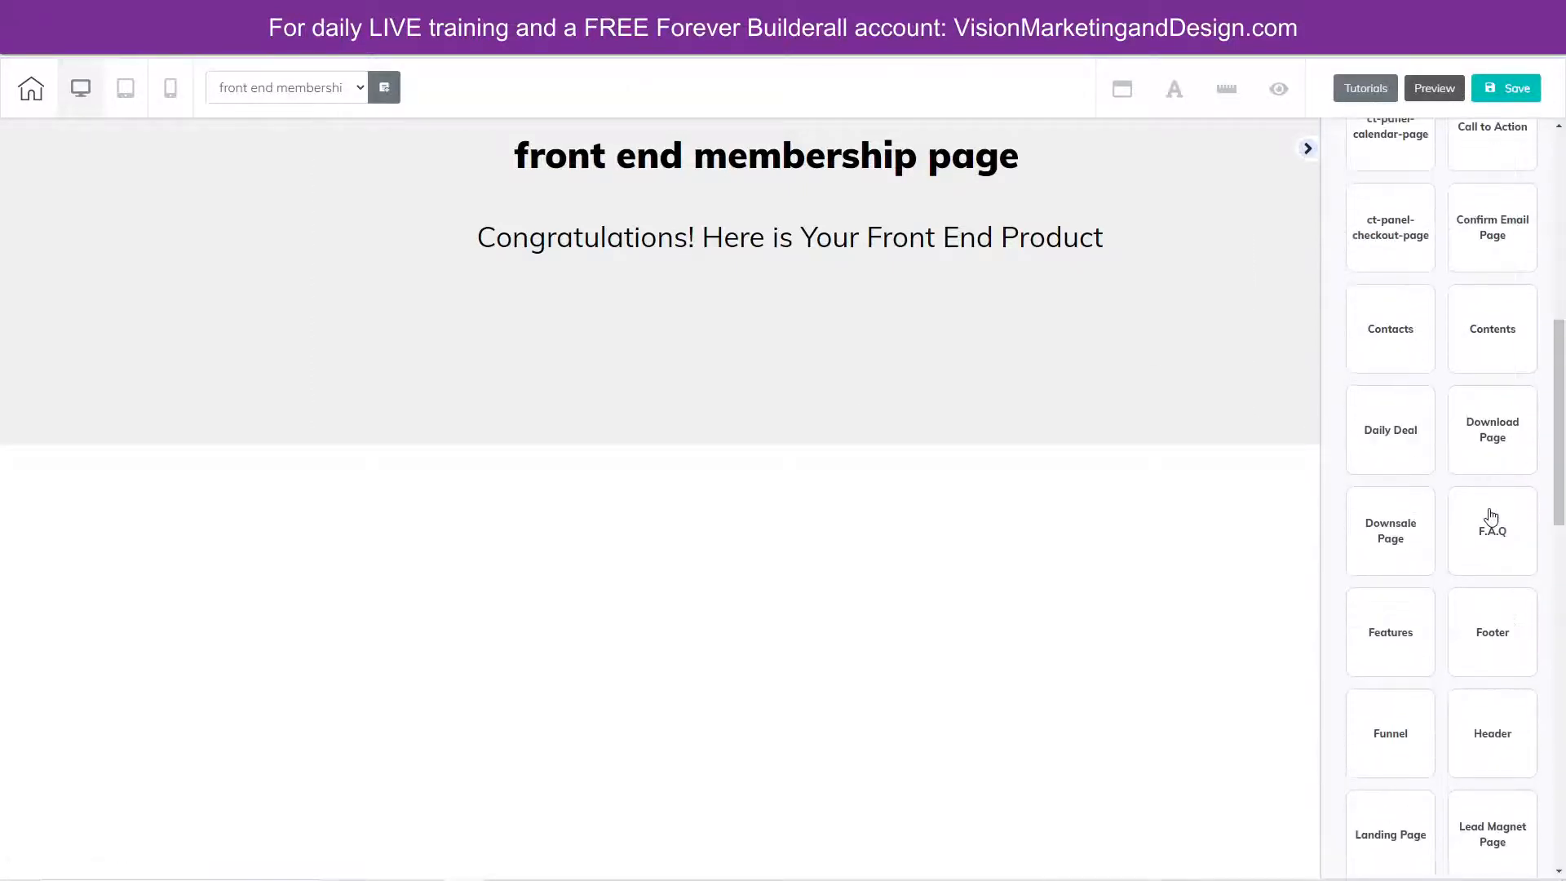
{"action": "scroll", "coordinate": [1491, 515], "scroll_direction": "down", "scroll_amount": 6}
{"action": "left_click", "coordinate": [1489, 437]}
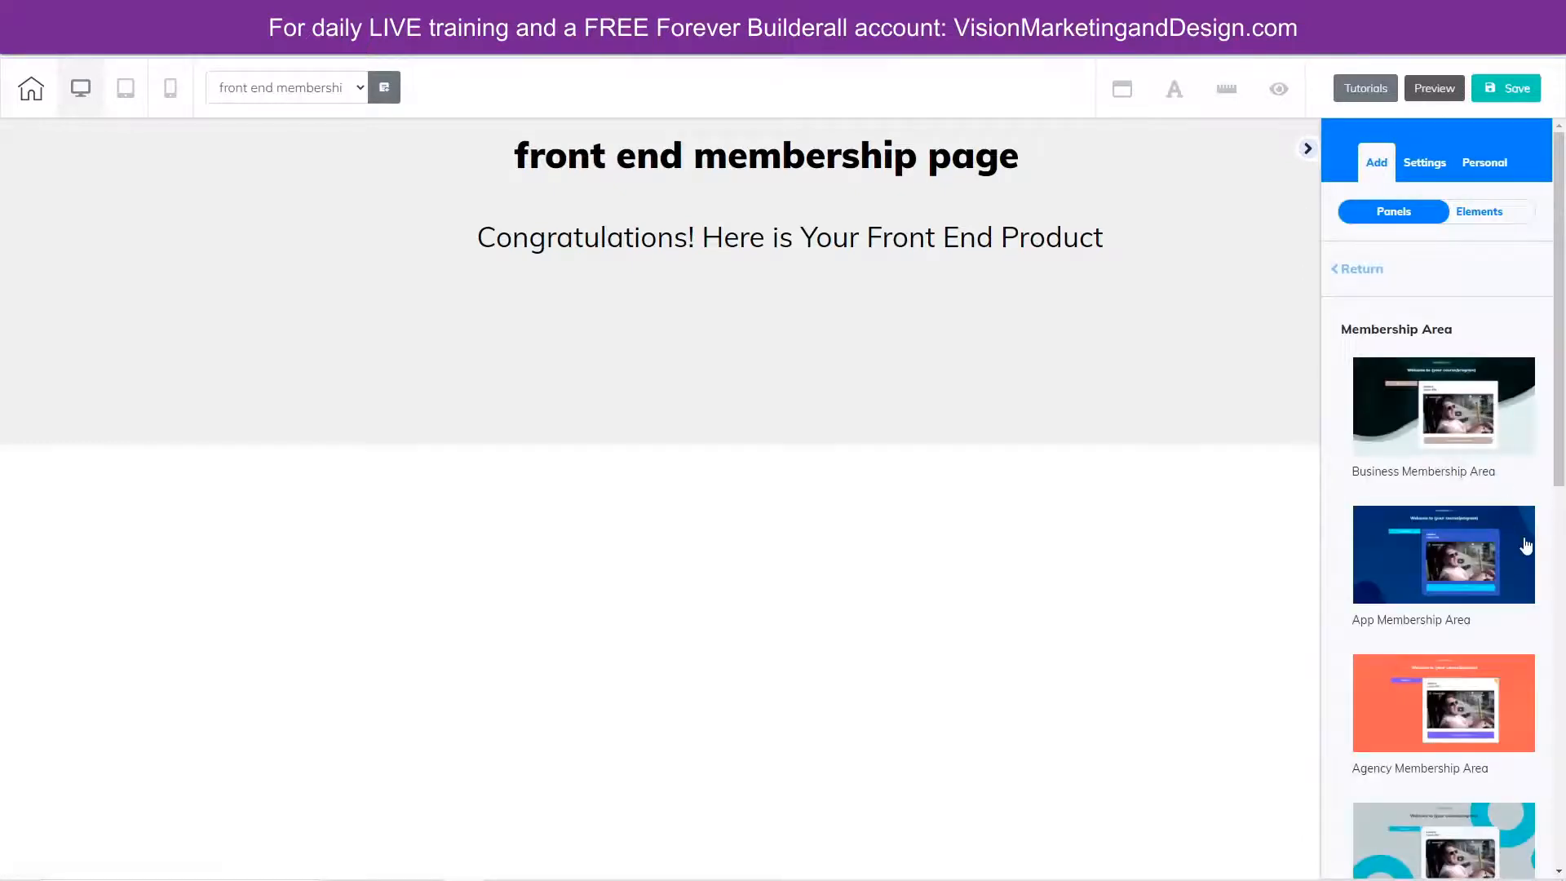
{"action": "scroll", "coordinate": [1525, 544], "scroll_direction": "down", "scroll_amount": 5}
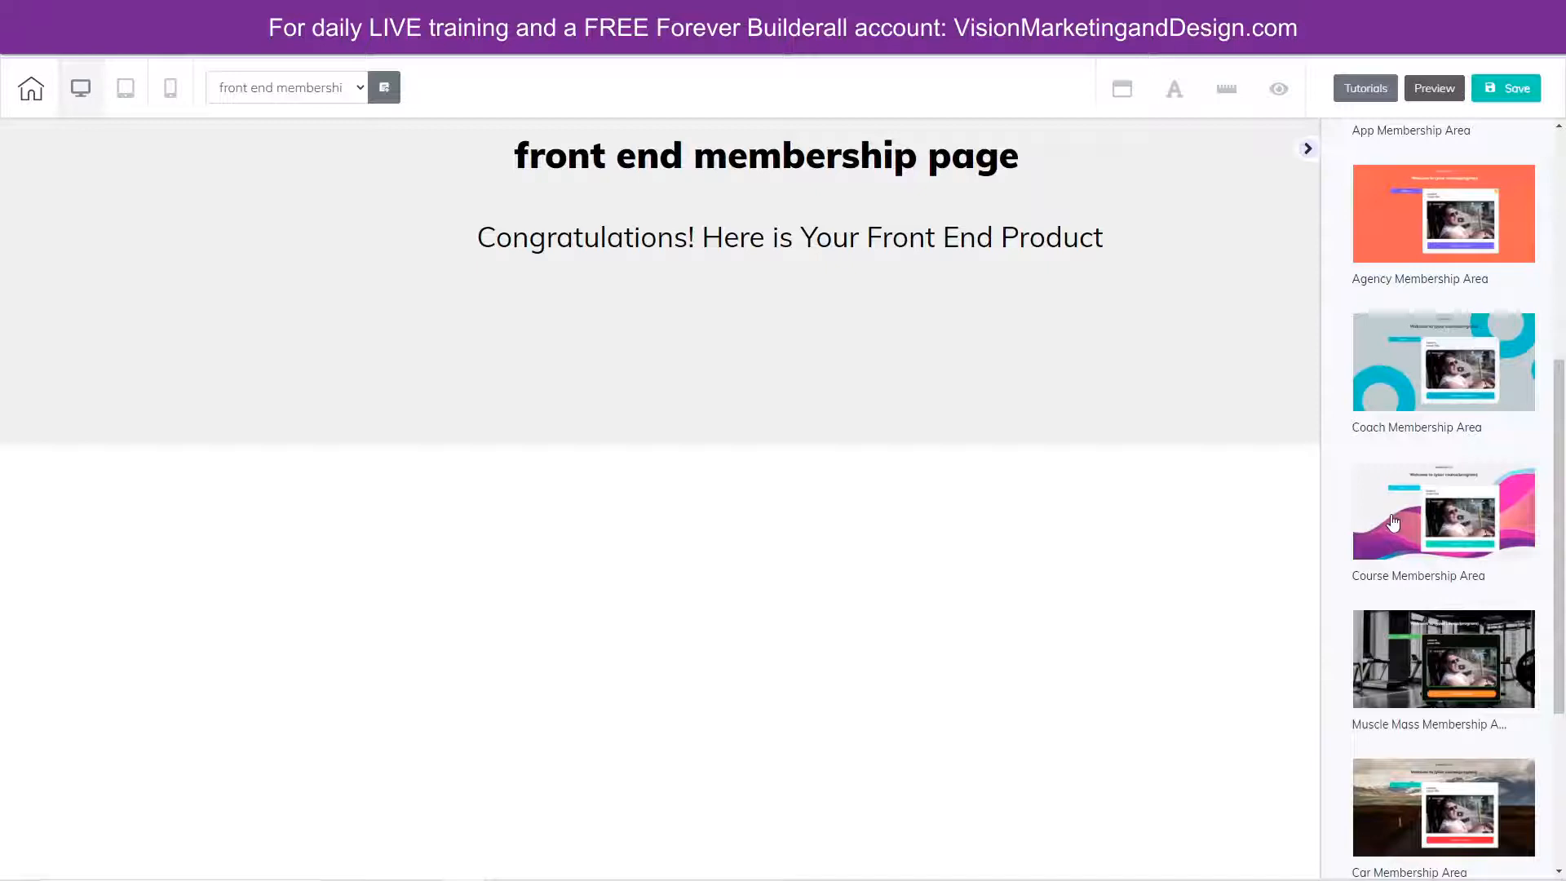
{"action": "left_click", "coordinate": [1393, 523]}
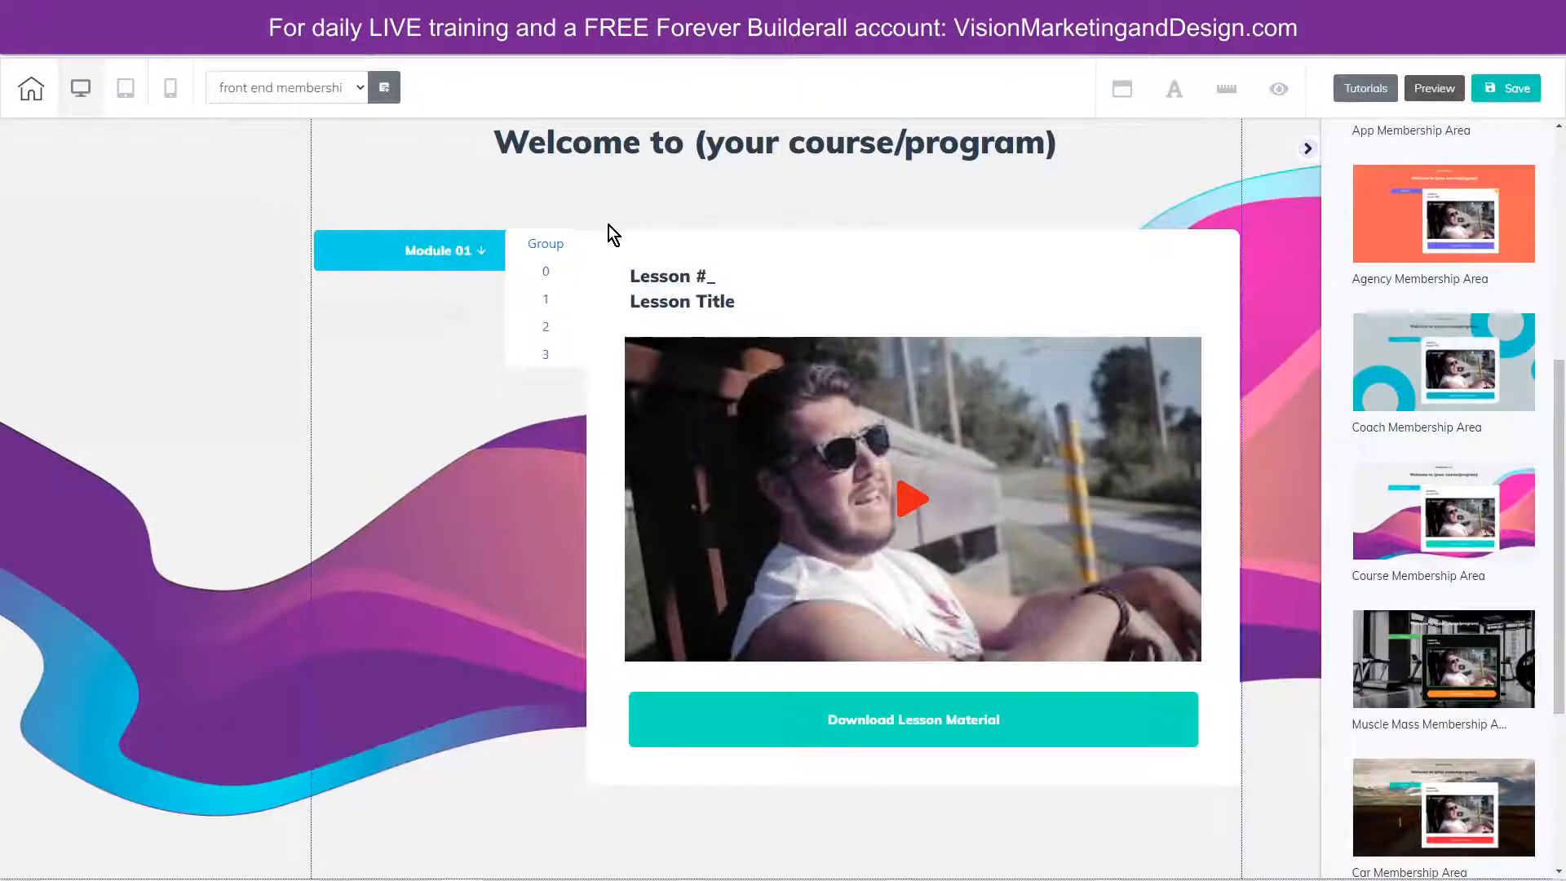
{"action": "left_click", "coordinate": [605, 239]}
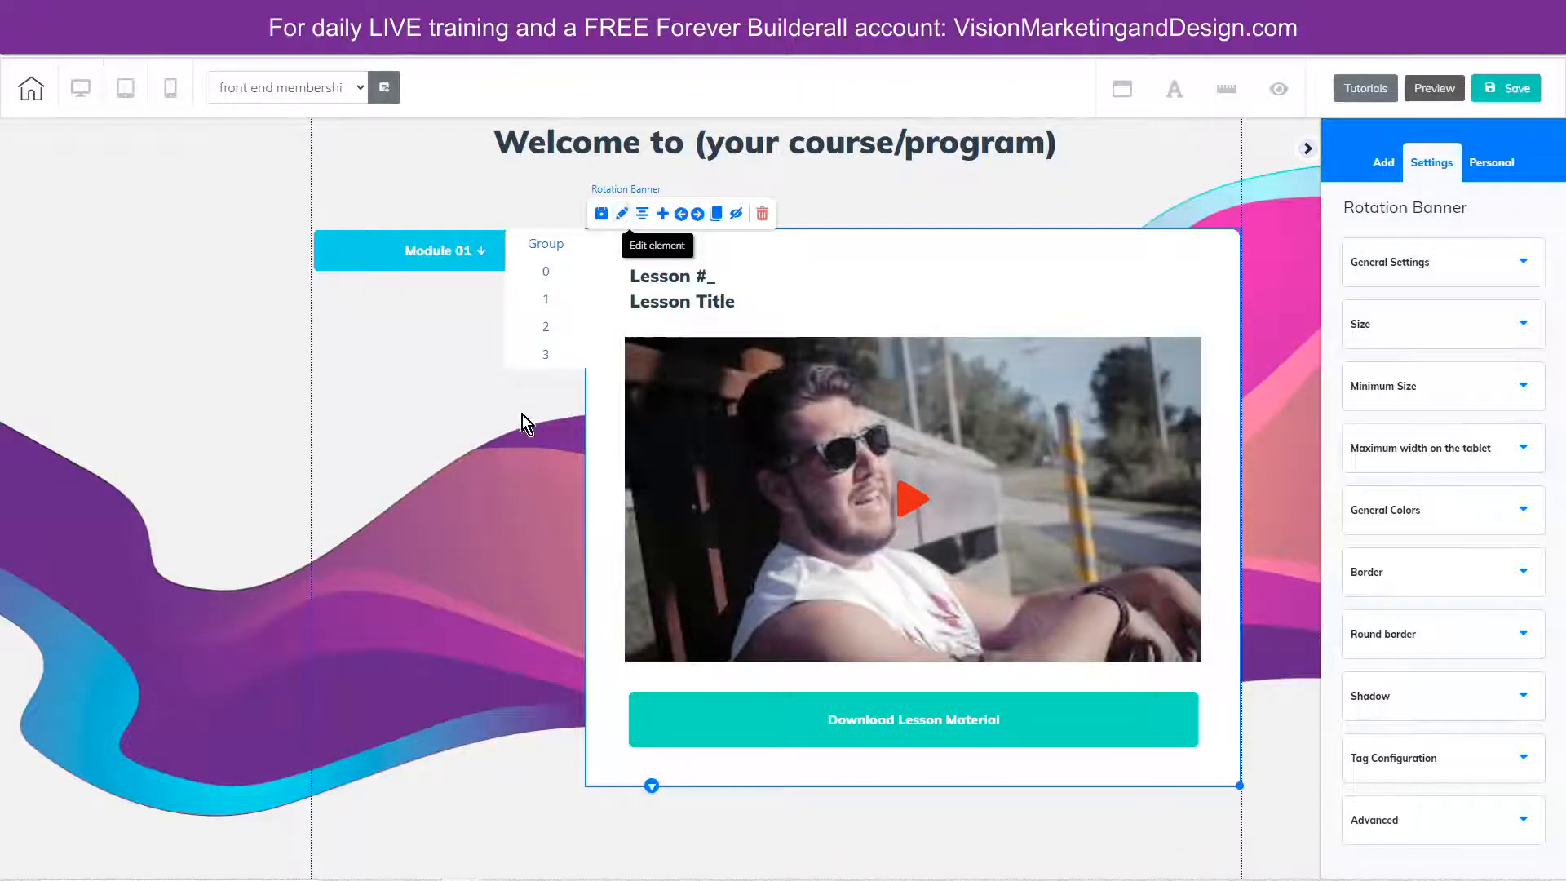
{"action": "left_click", "coordinate": [497, 559]}
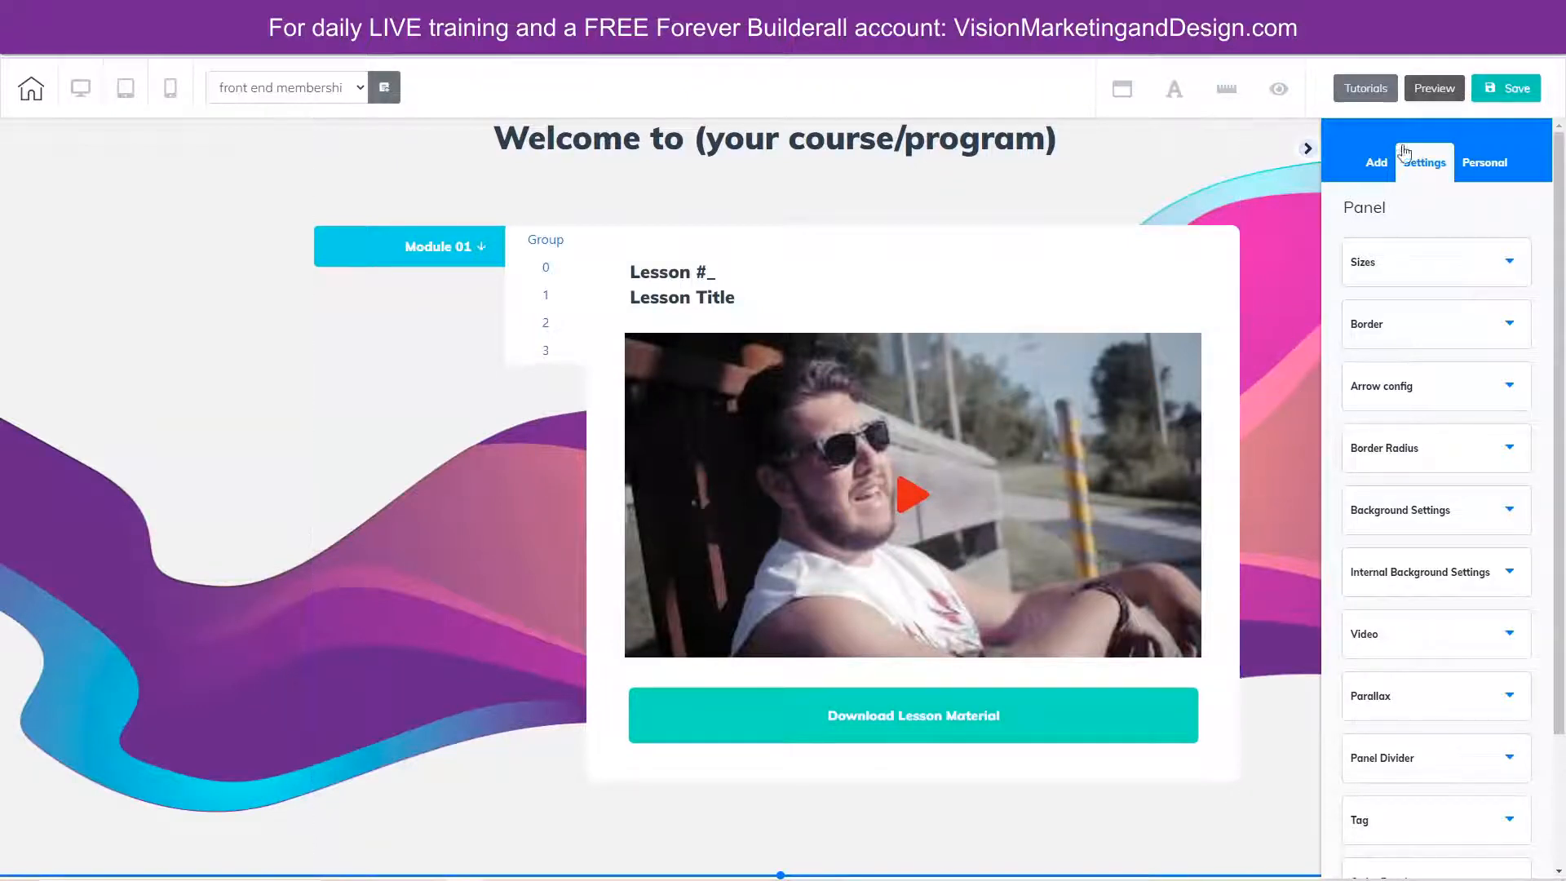
- Insert the saved personal panel with the Congratulations message and three product cards below the course panel
{"action": "left_click", "coordinate": [1496, 169]}
{"action": "left_click", "coordinate": [1397, 211]}
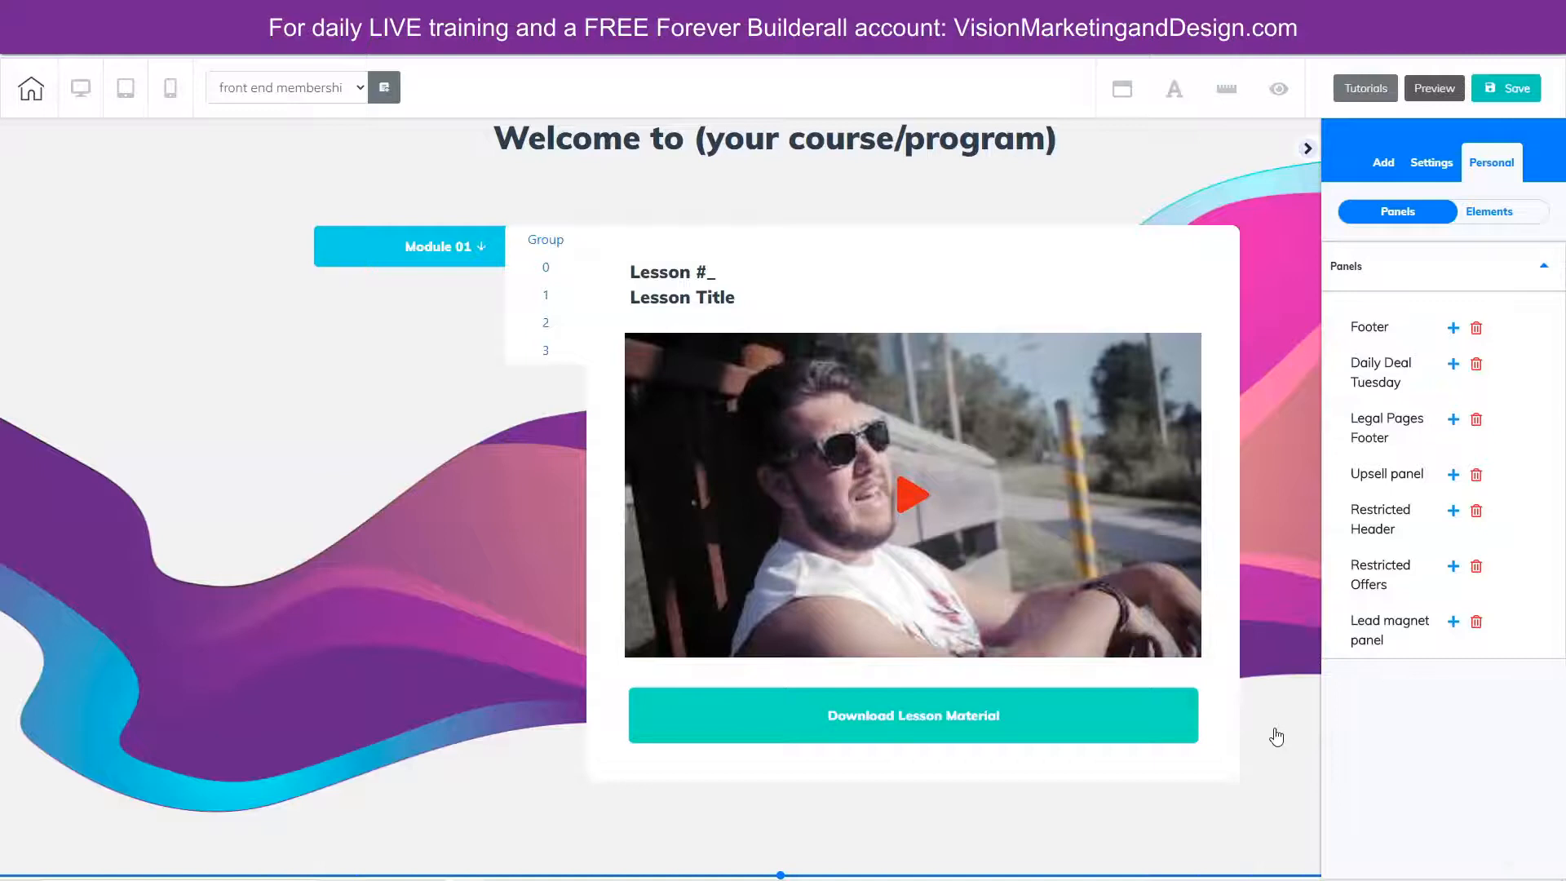
{"action": "scroll", "coordinate": [1276, 736], "scroll_direction": "down", "scroll_amount": 5}
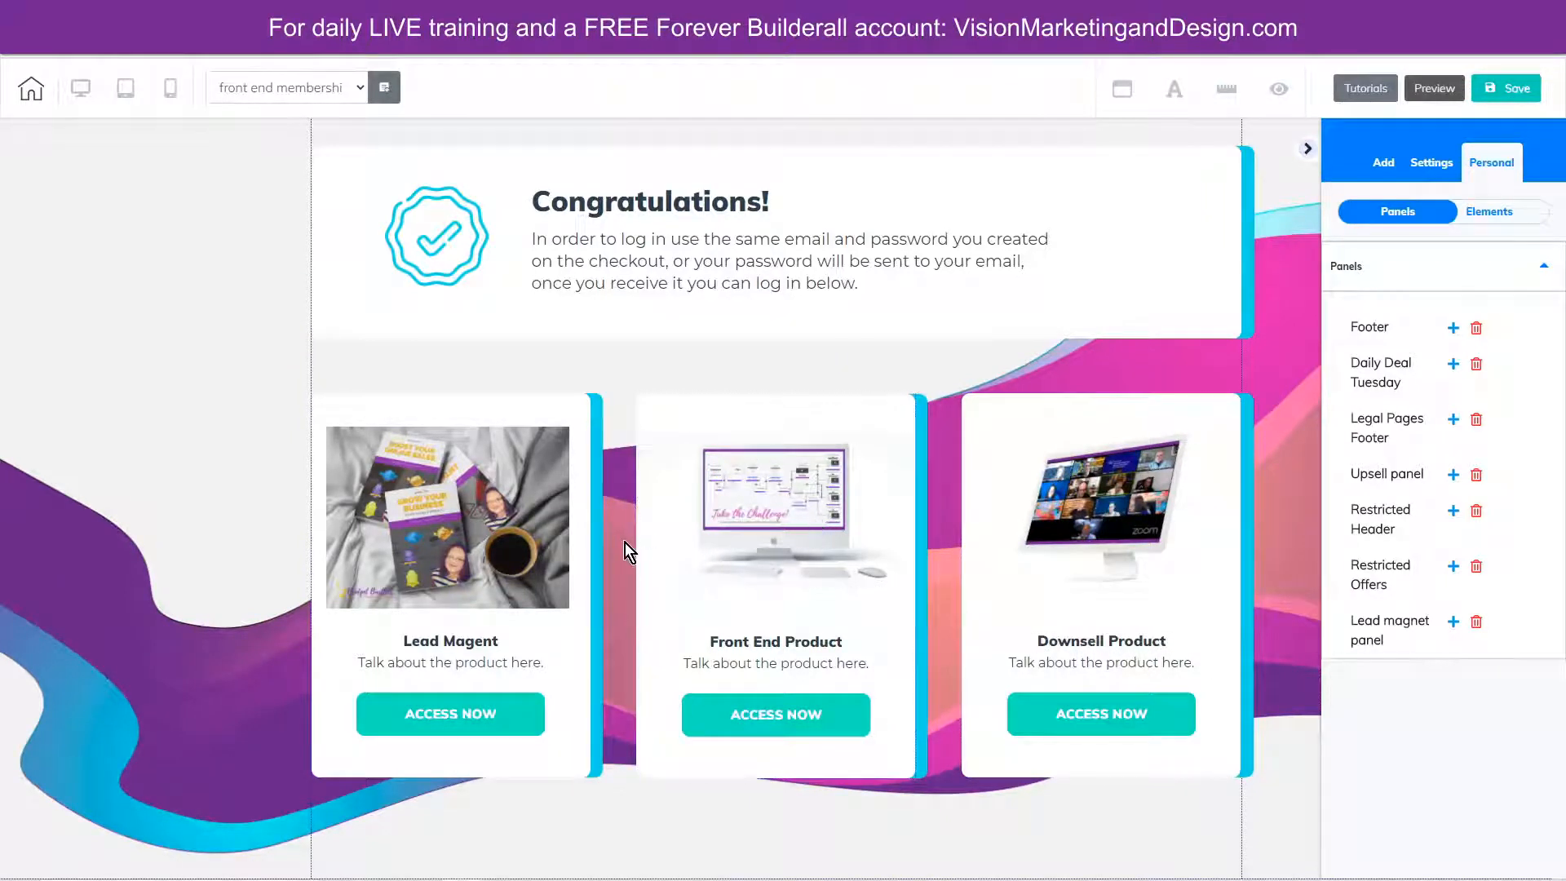
{"action": "scroll", "coordinate": [628, 542], "scroll_direction": "up", "scroll_amount": 8}
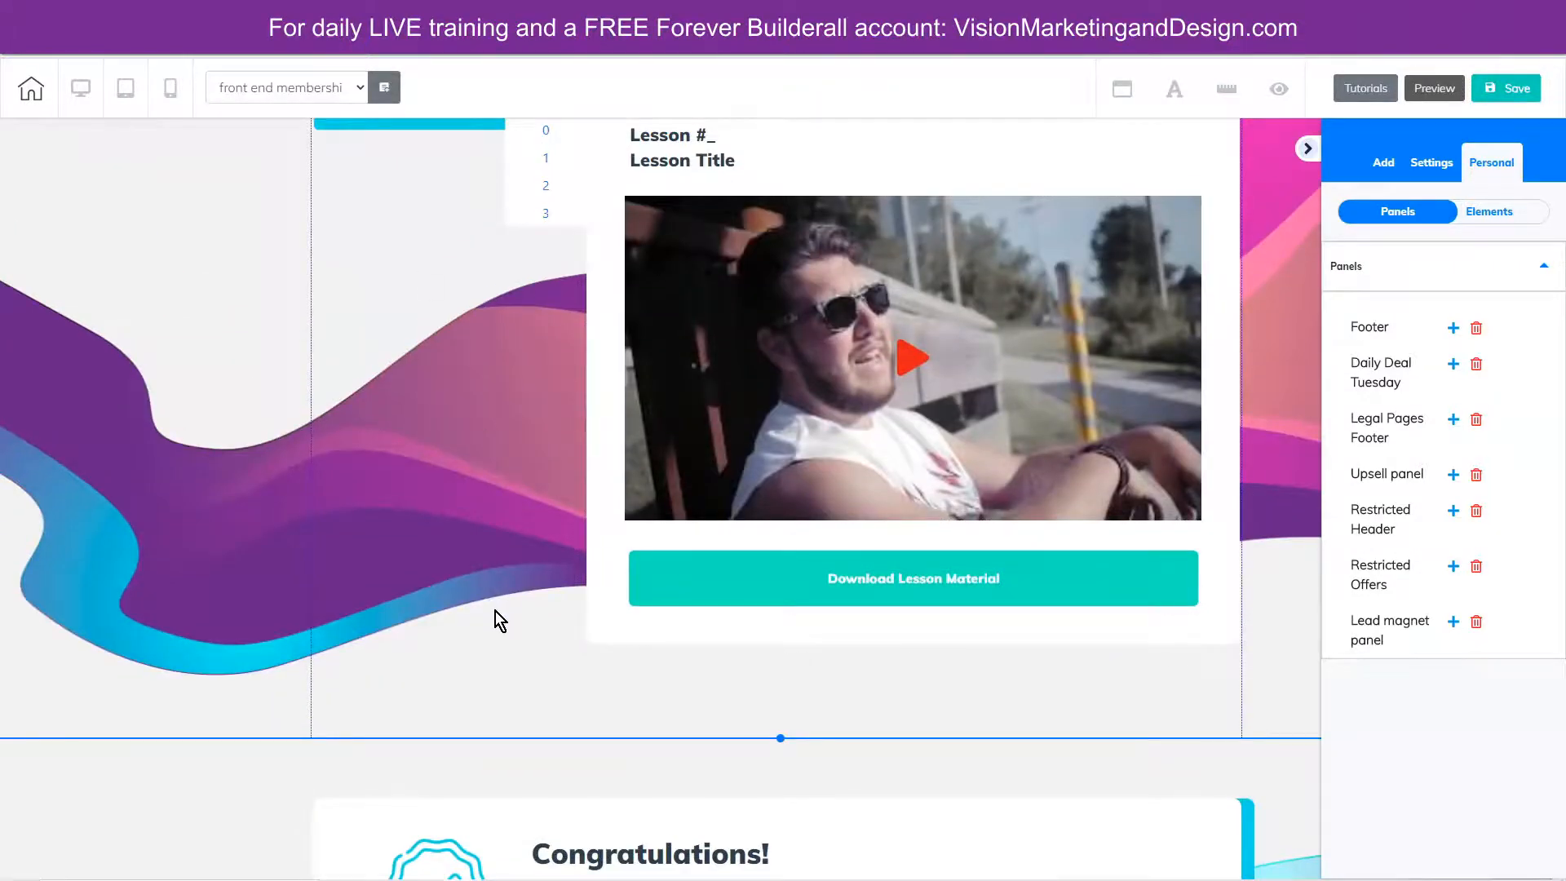
{"action": "scroll", "coordinate": [496, 609], "scroll_direction": "down", "scroll_amount": 8}
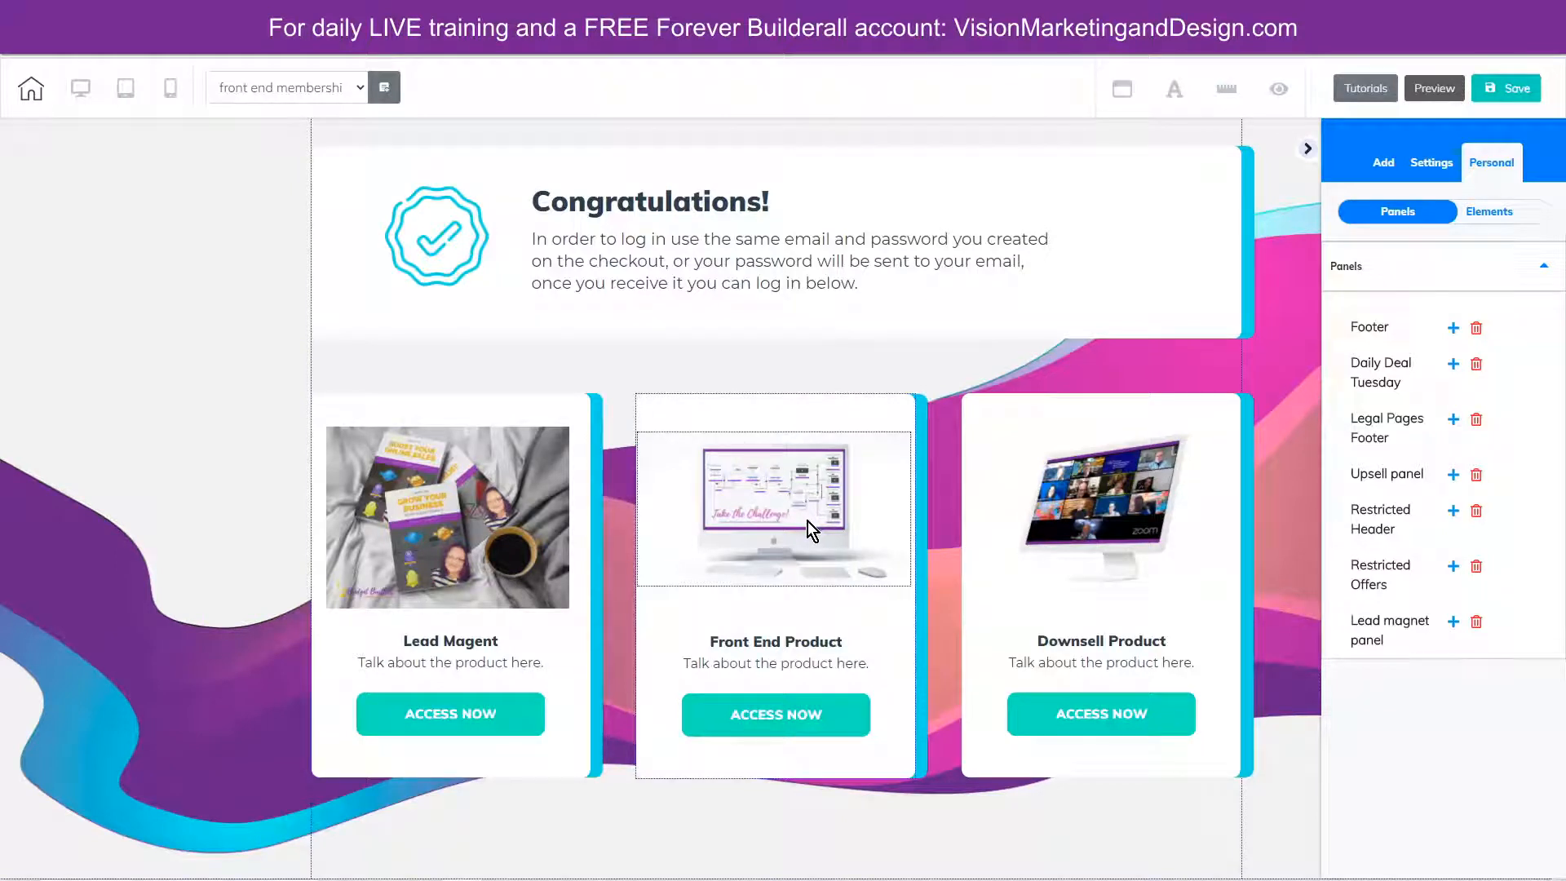
- Replace the Front End Product card's image with the profile pic, then shrink and centre it above the card's title
{"action": "left_click", "coordinate": [807, 521]}
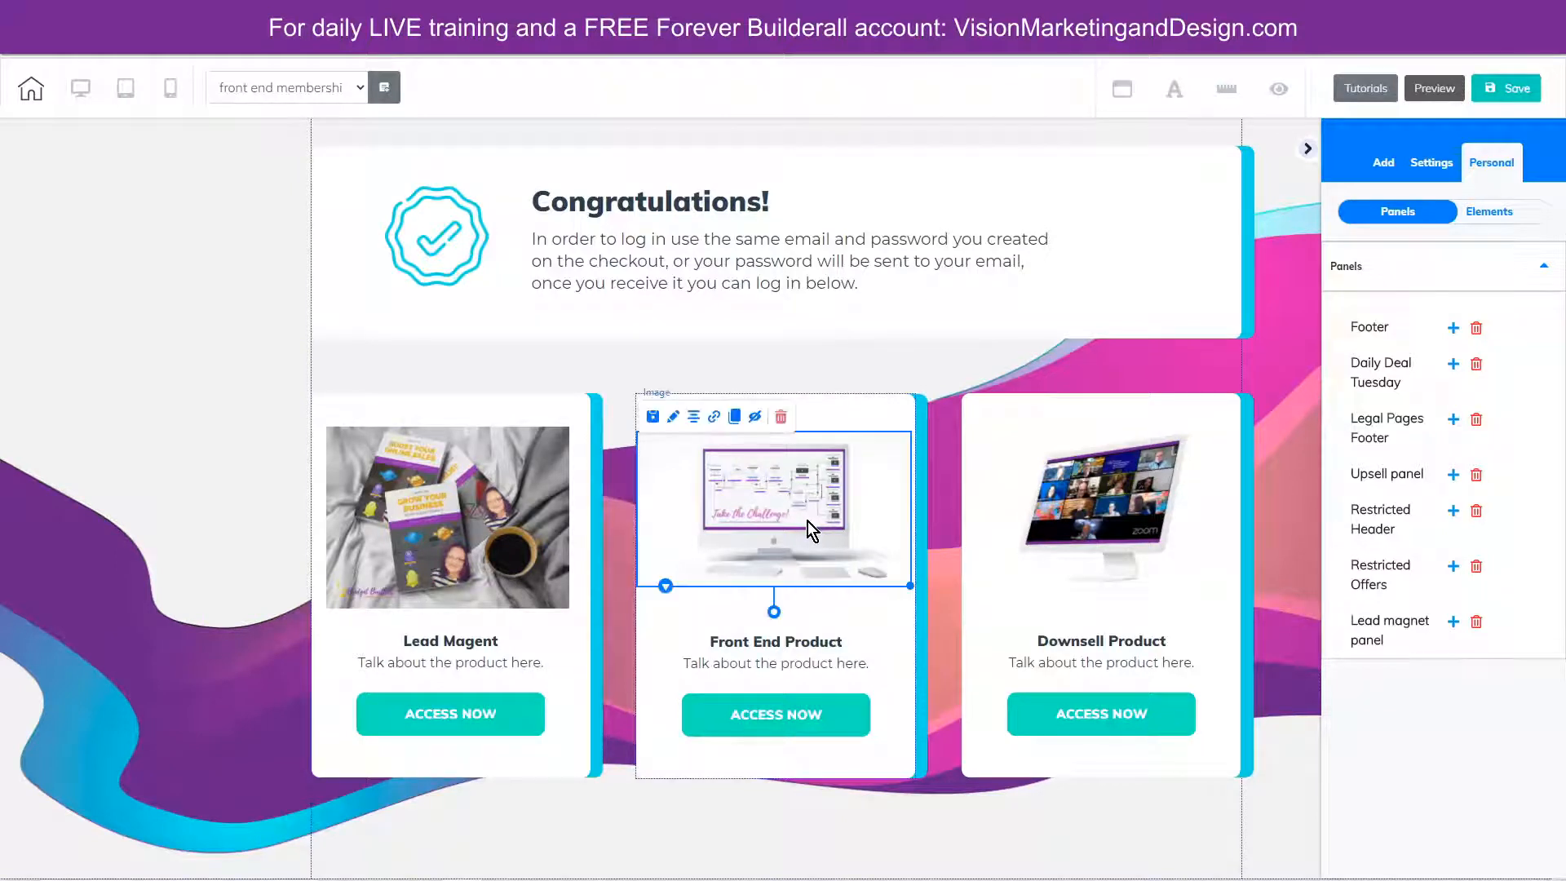
{"action": "left_click", "coordinate": [674, 419]}
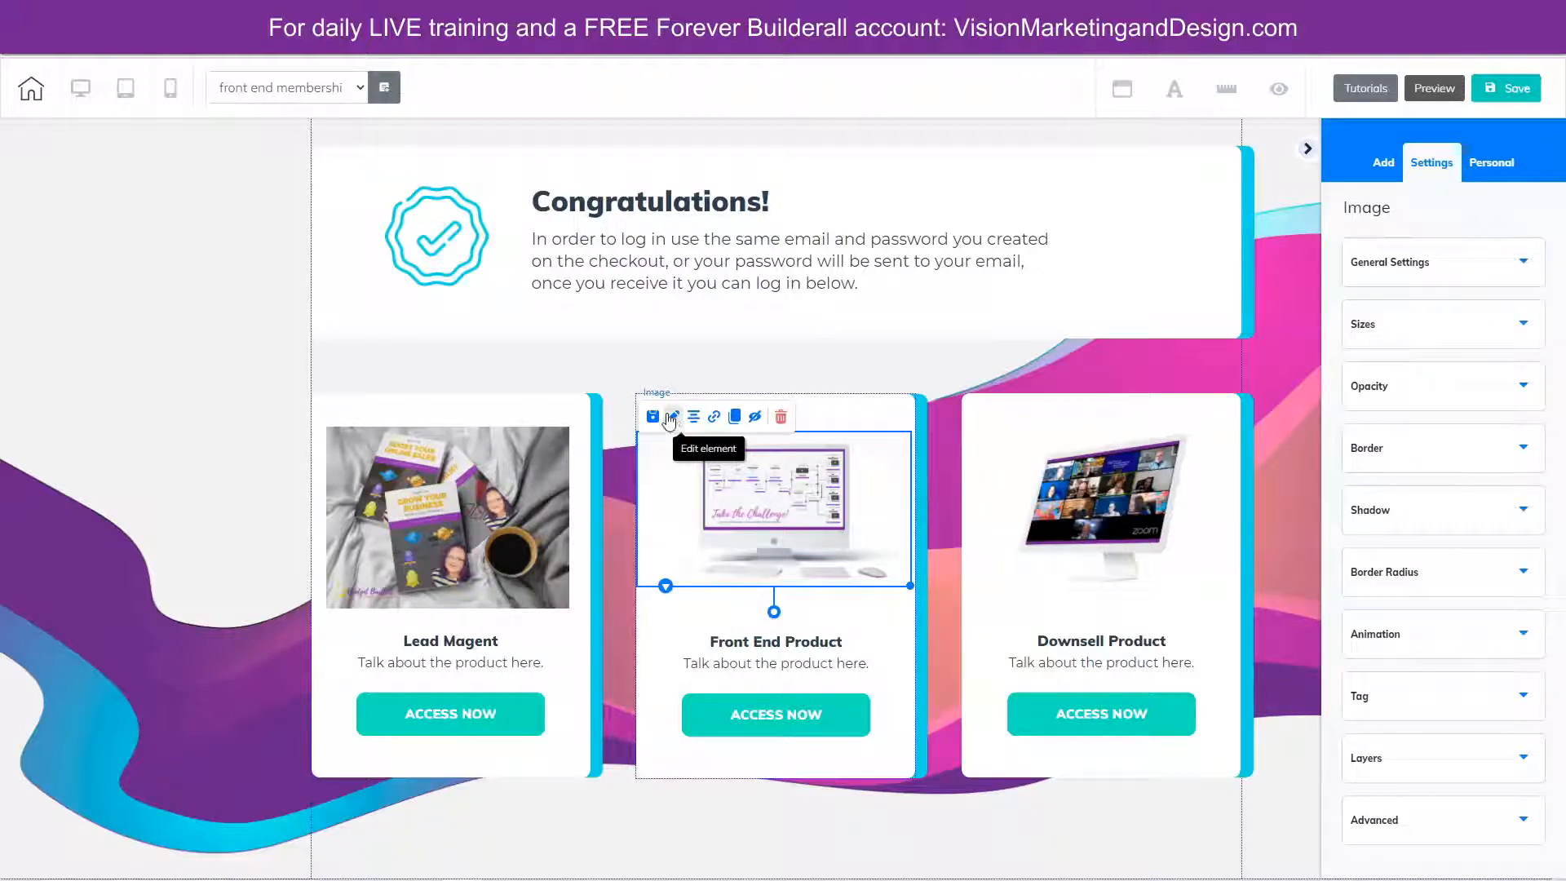
{"action": "left_click", "coordinate": [1493, 260]}
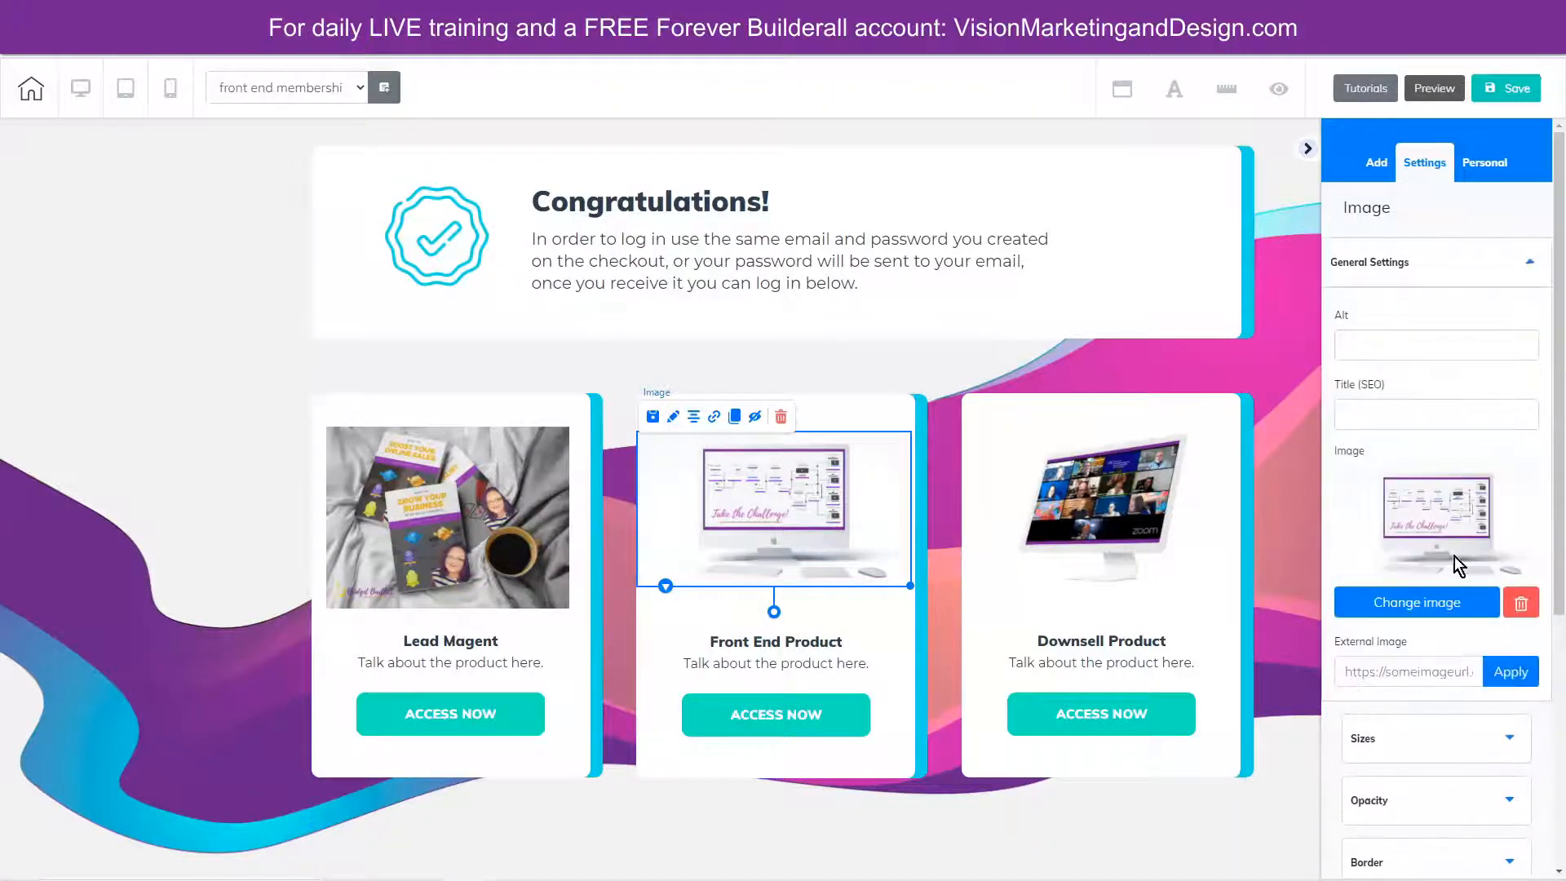
{"action": "left_click", "coordinate": [1443, 603]}
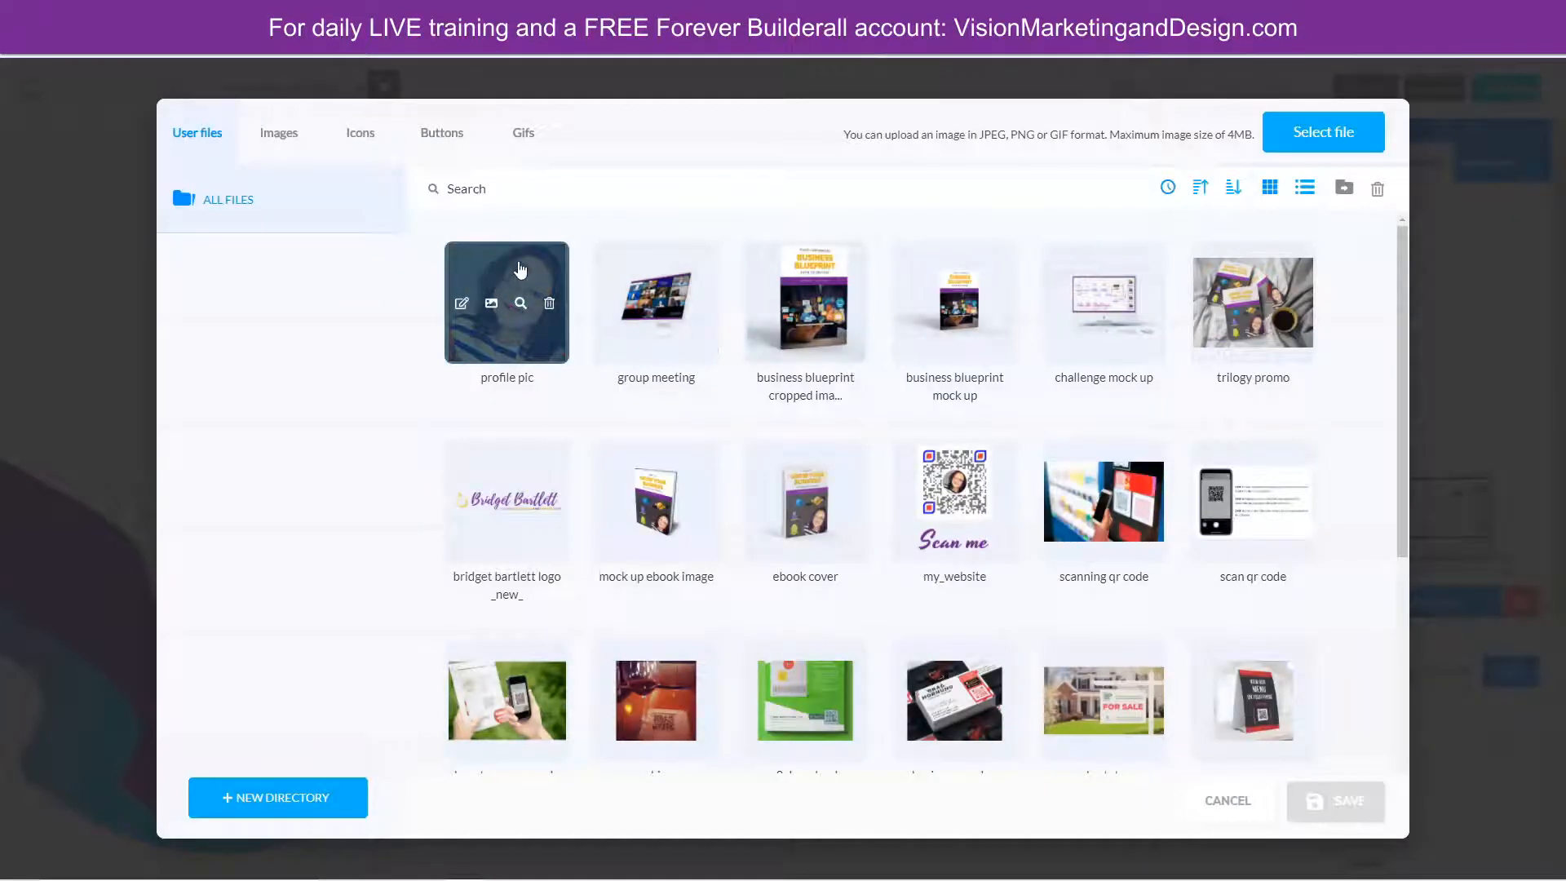
{"action": "left_click", "coordinate": [517, 263]}
{"action": "left_click", "coordinate": [1335, 801]}
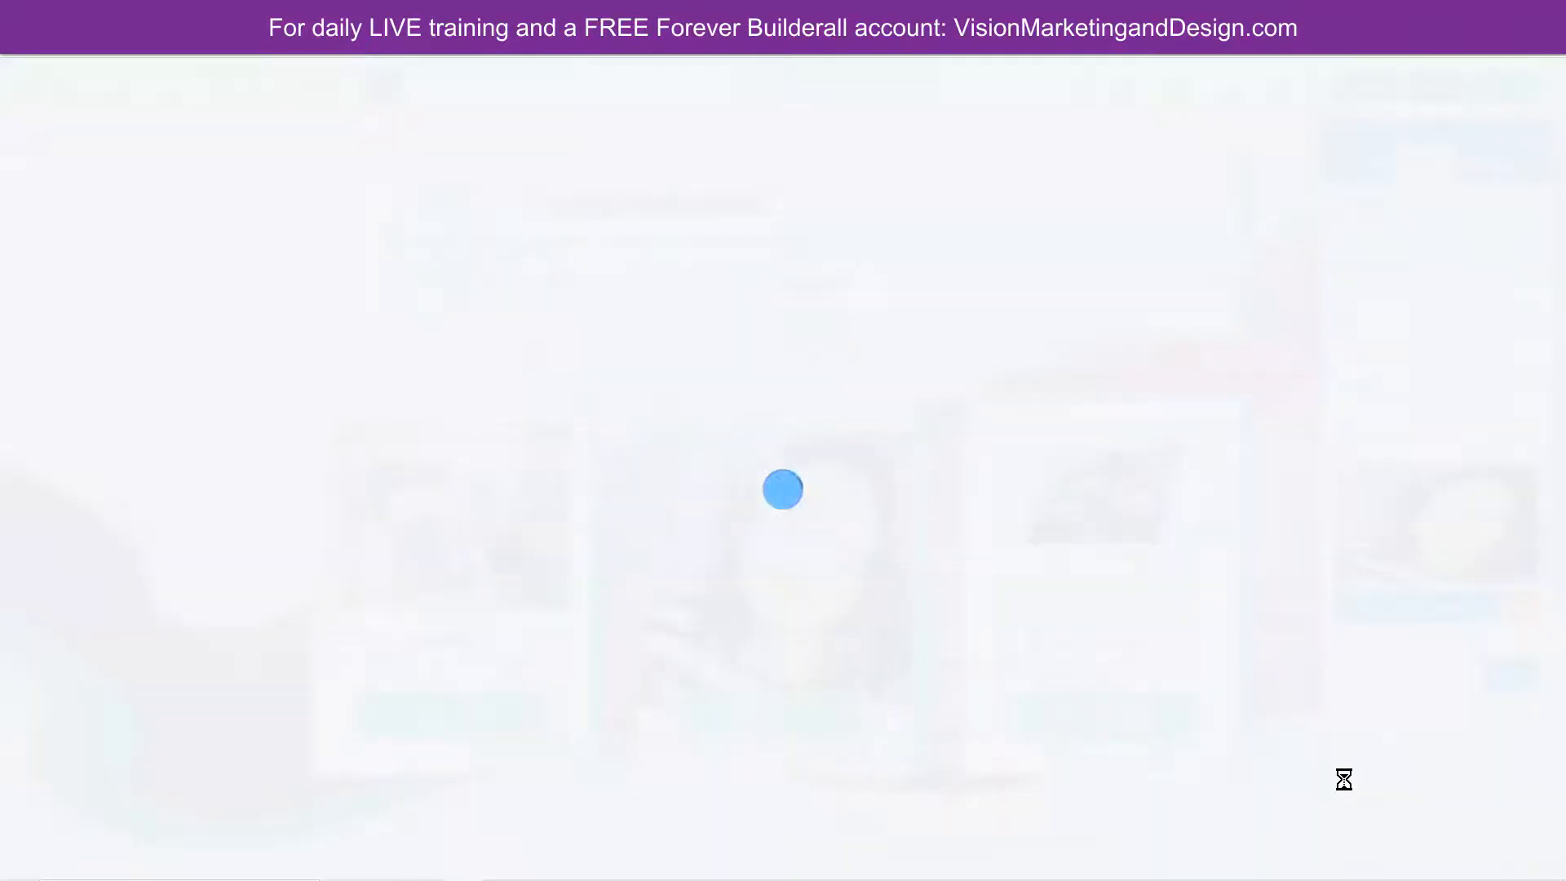
{"action": "left_click_drag", "start_coordinate": [905, 695], "coordinate": [830, 608]}
{"action": "left_click_drag", "start_coordinate": [765, 552], "coordinate": [794, 530]}
- Link the middle product card's ACCESS NOW button to the upsell membership page
{"action": "left_click", "coordinate": [752, 717]}
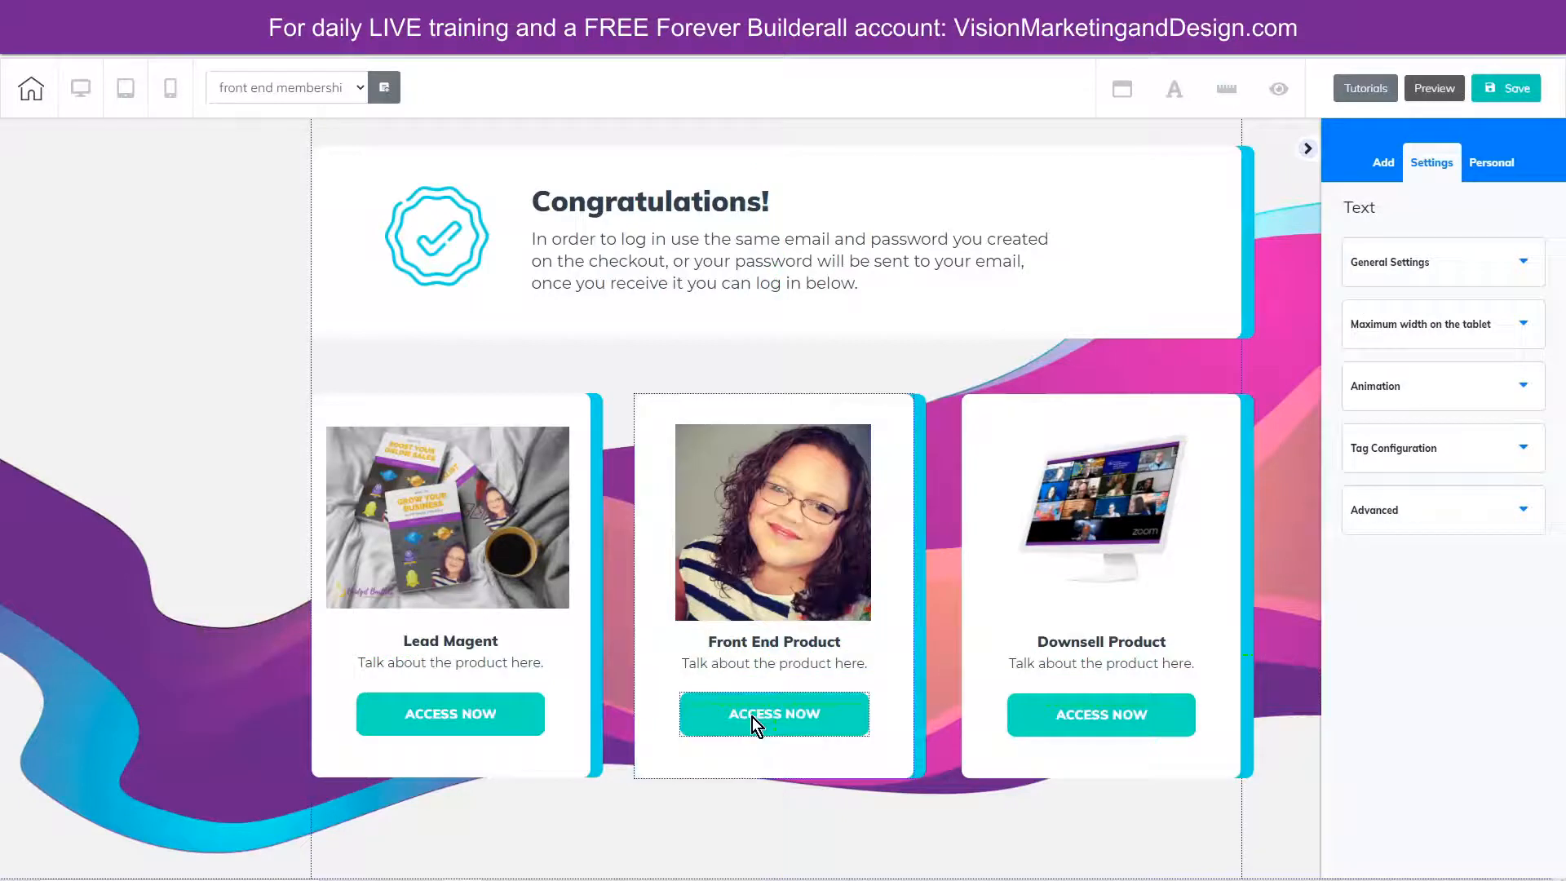
{"action": "left_click", "coordinate": [752, 717]}
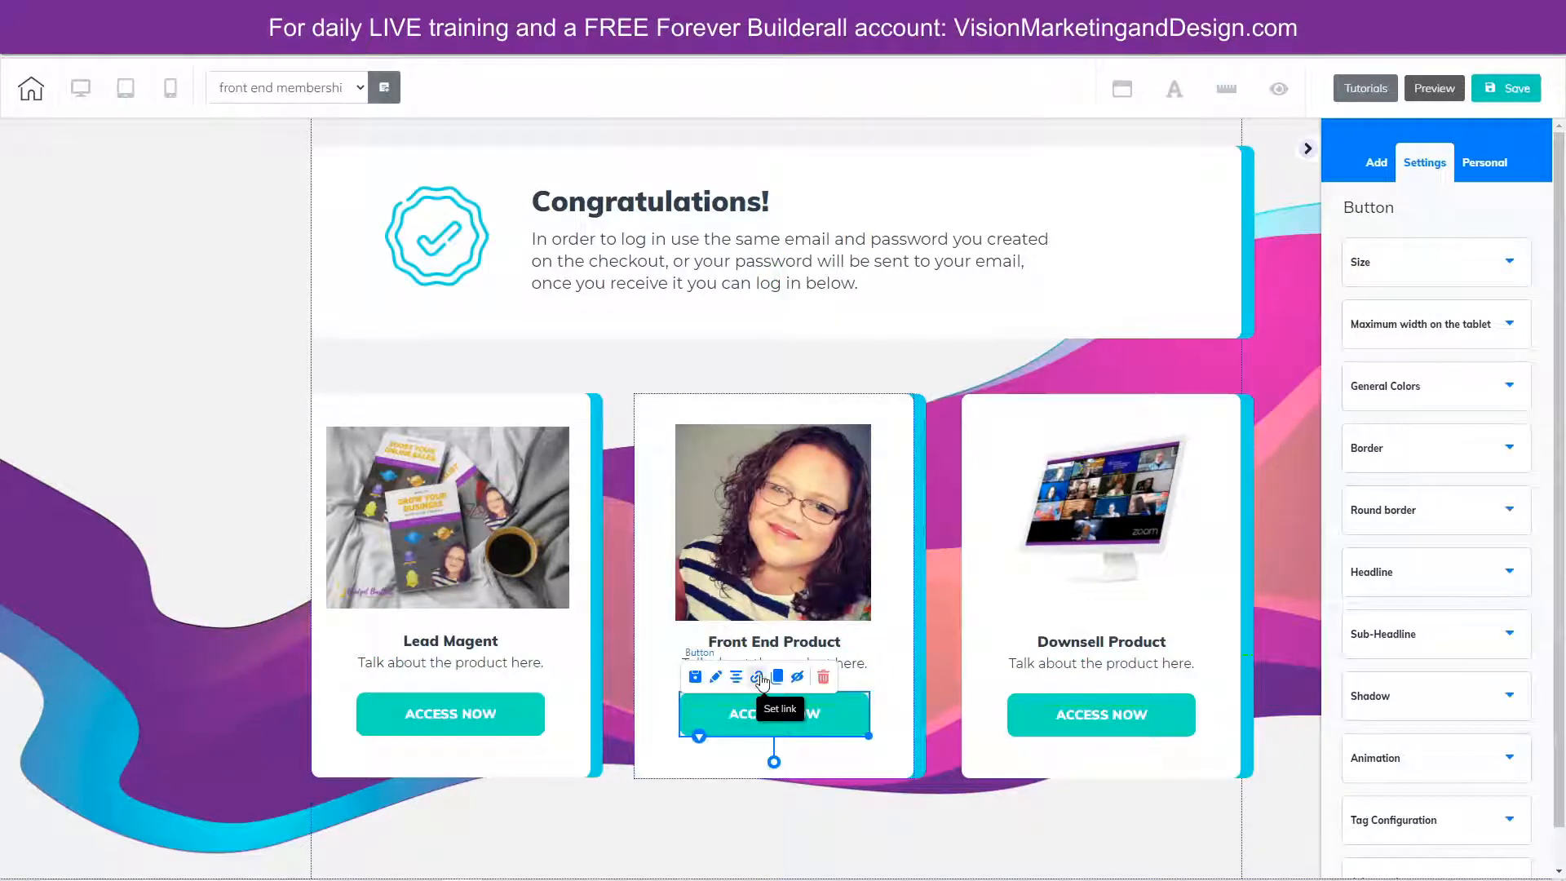
{"action": "left_click", "coordinate": [759, 677]}
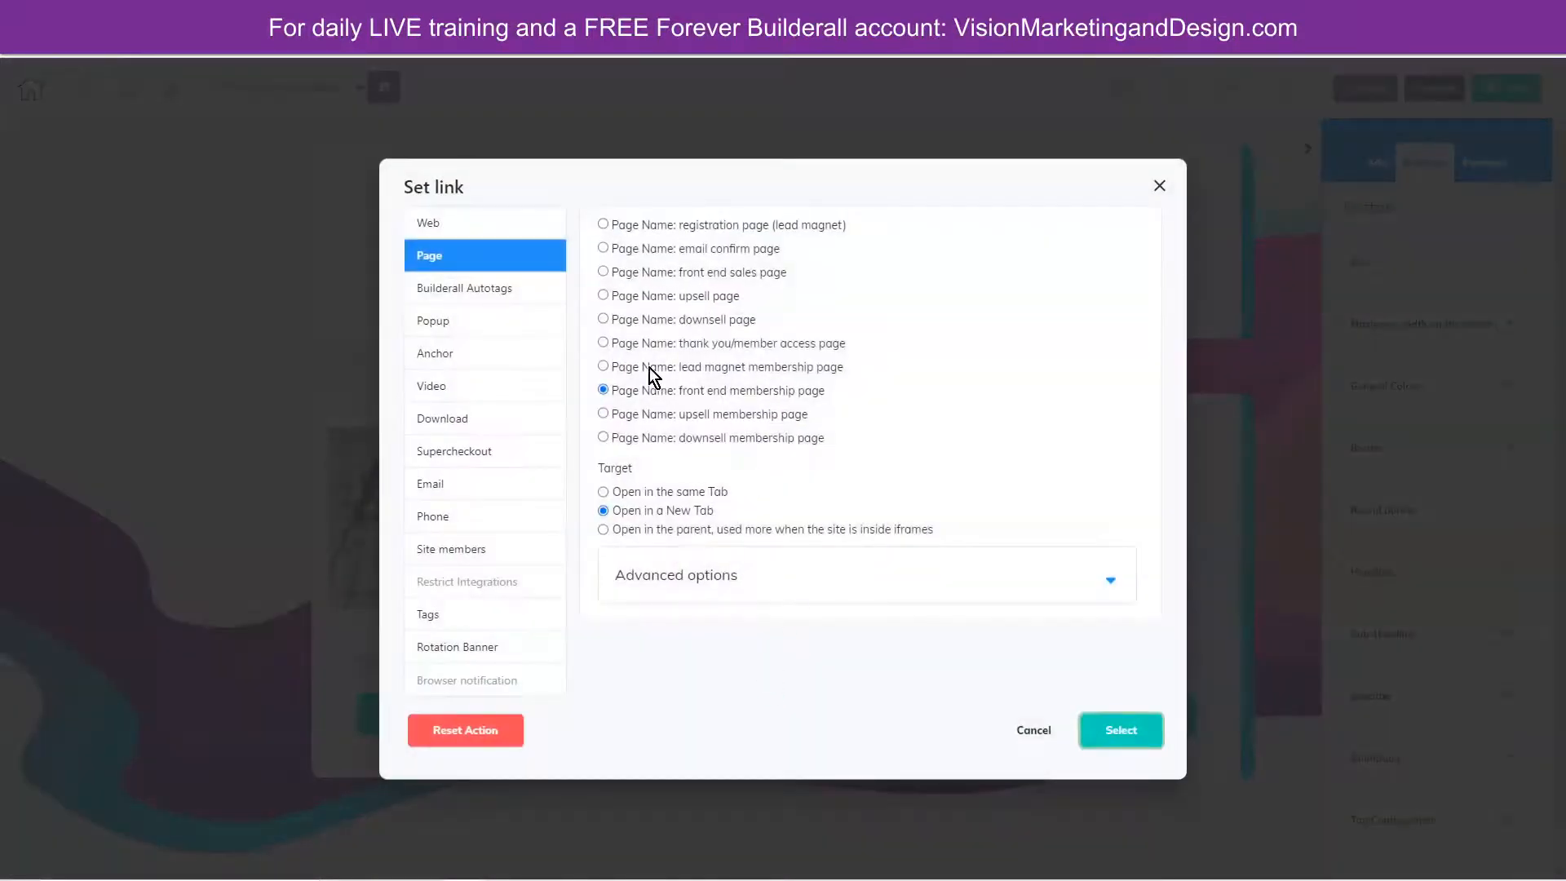
{"action": "left_click", "coordinate": [604, 414]}
{"action": "left_click", "coordinate": [1120, 730]}
- Change the middle product card's title to "Upsell Offer"
{"action": "left_click_drag", "start_coordinate": [840, 643], "coordinate": [706, 637]}
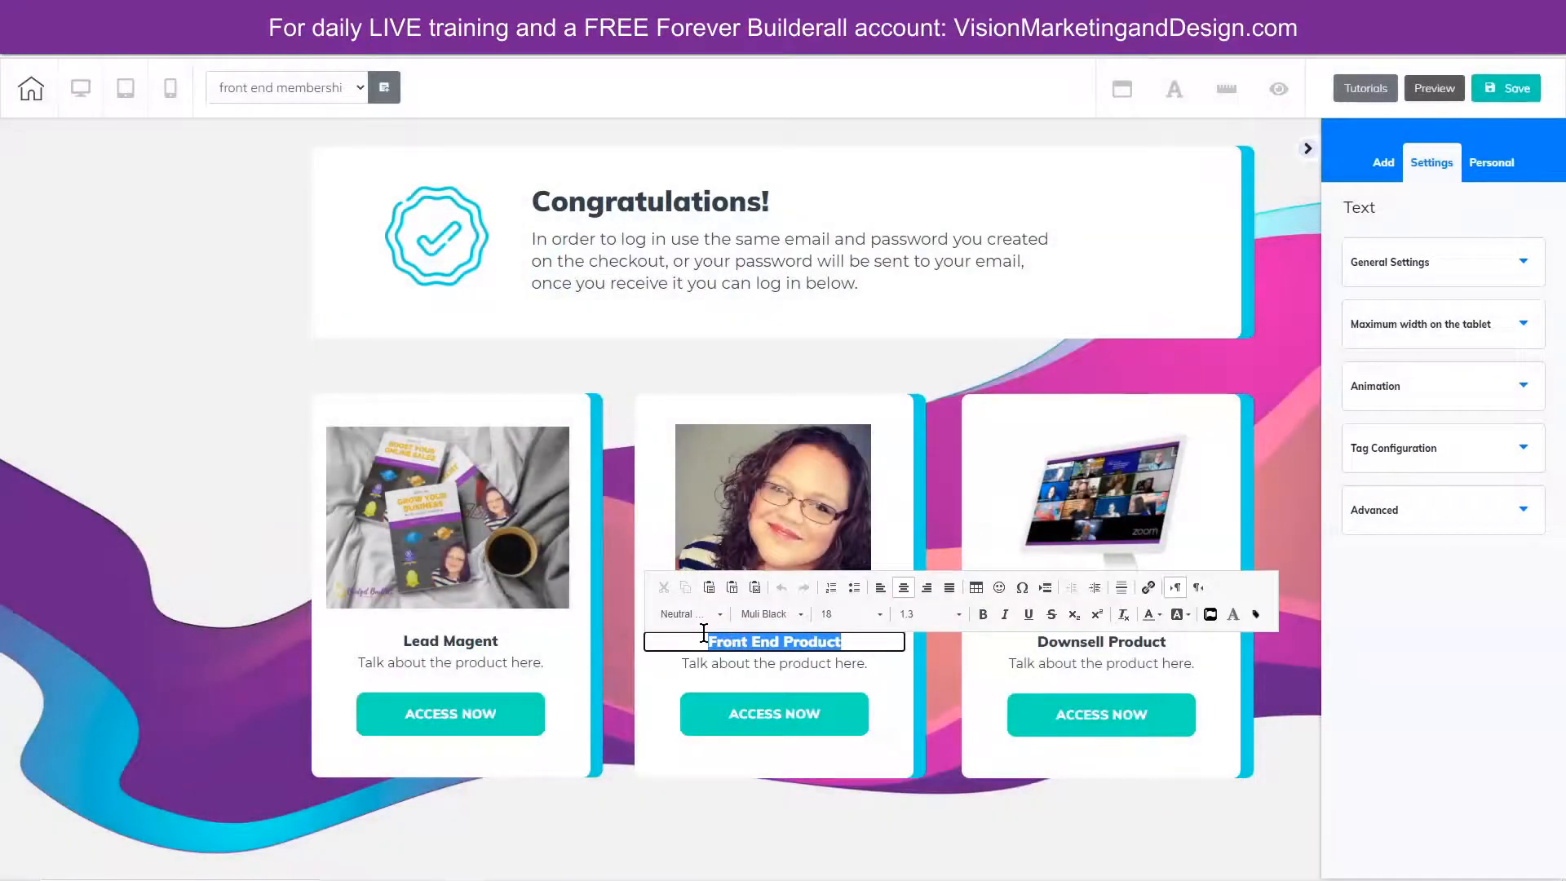
{"action": "type", "text": "Upsell Offer"}
{"action": "left_click", "coordinate": [651, 725]}
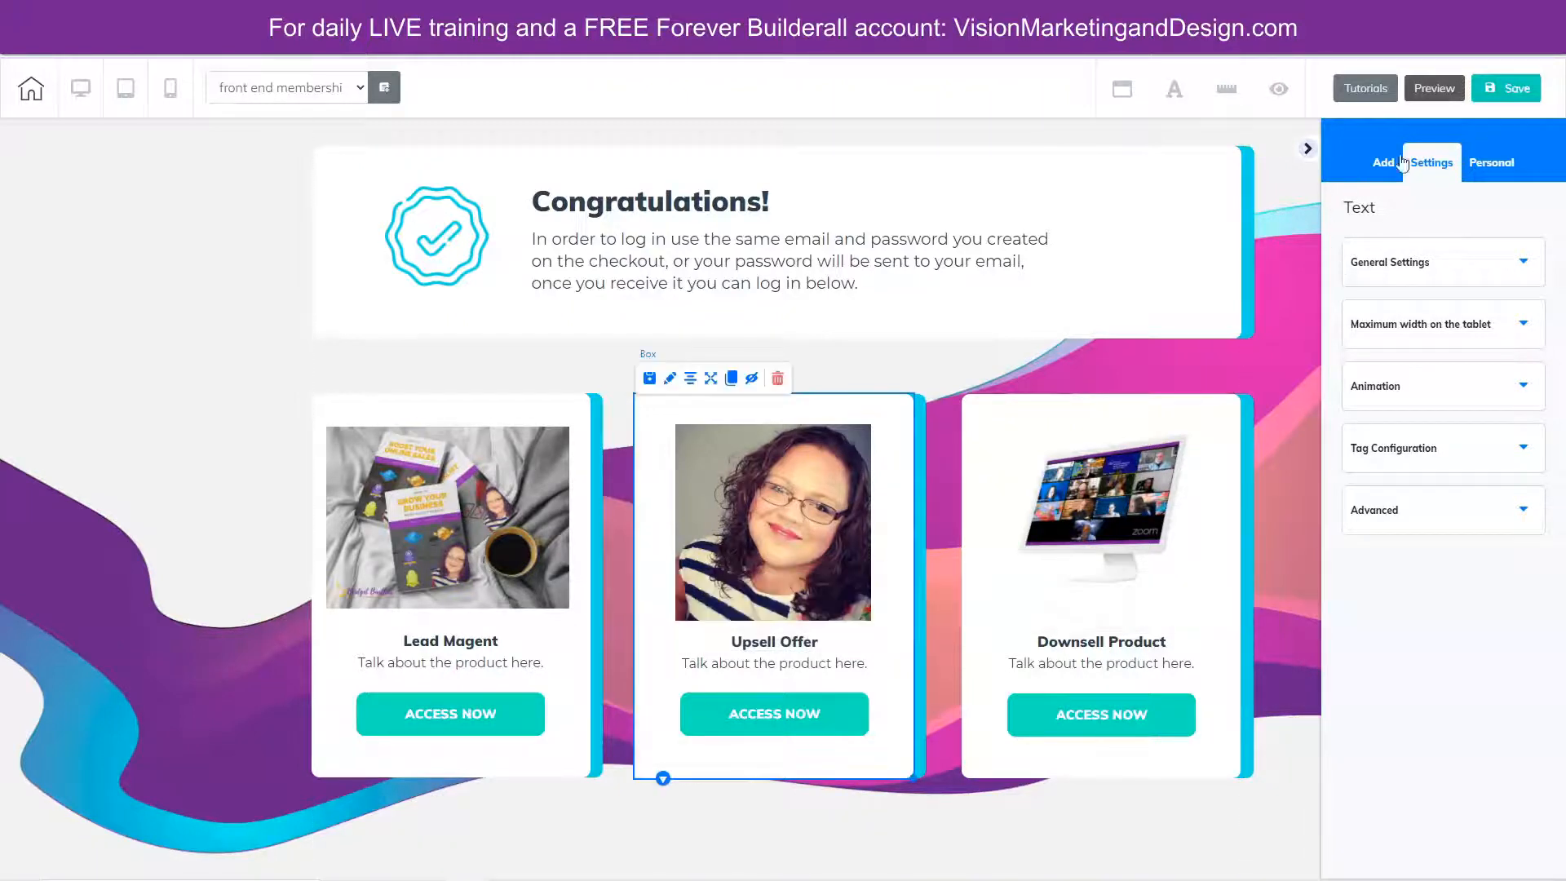
- Save the front end membership page and publish the site
{"action": "left_click", "coordinate": [1514, 88]}
{"action": "left_click", "coordinate": [901, 540]}
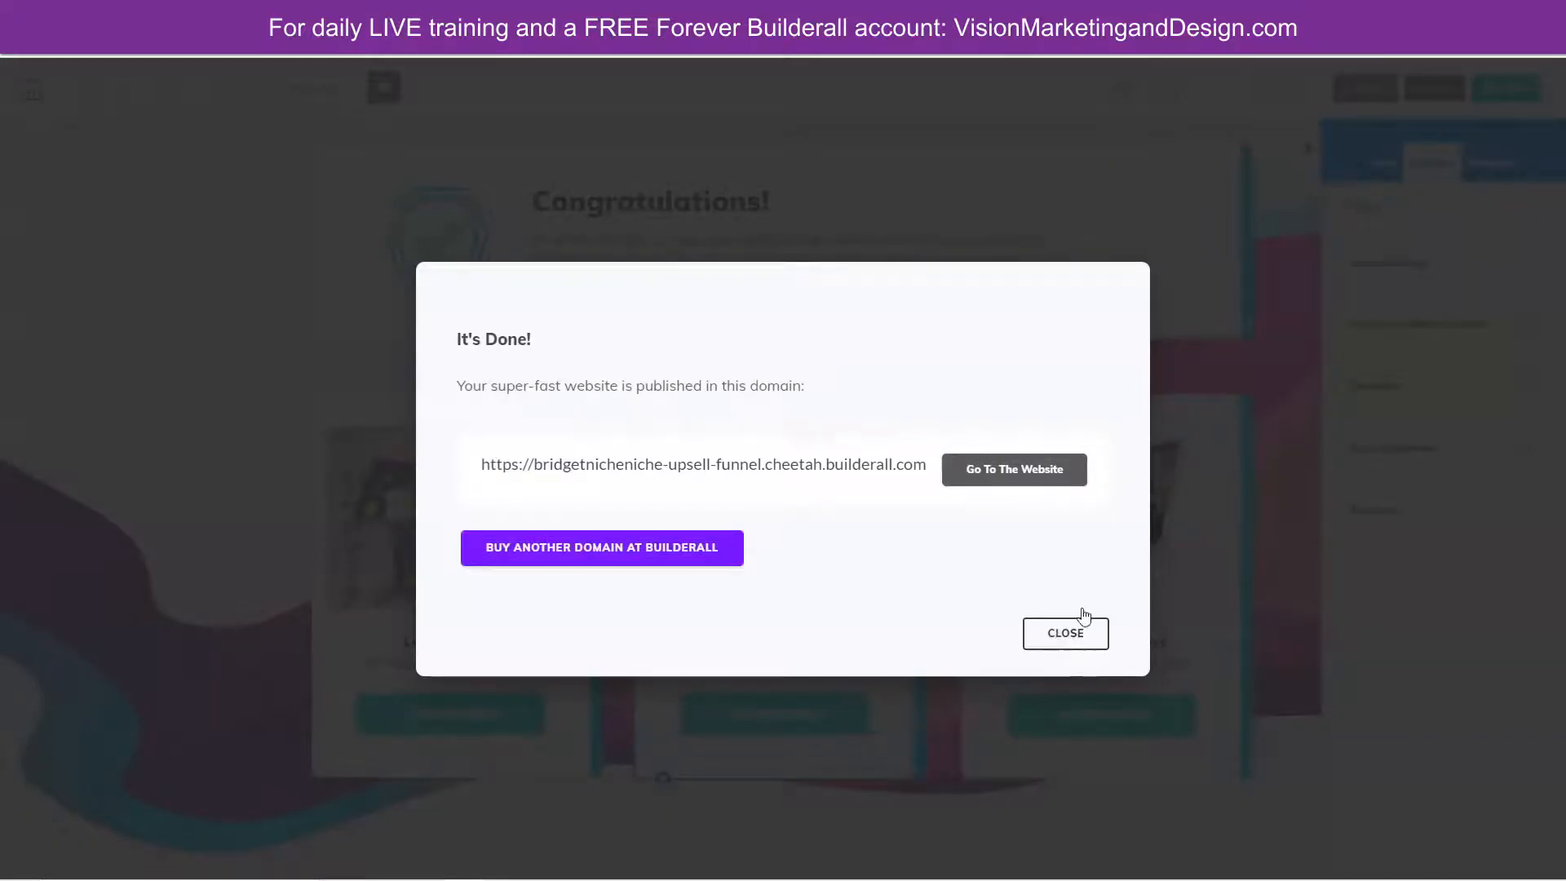
{"action": "left_click", "coordinate": [1074, 630]}
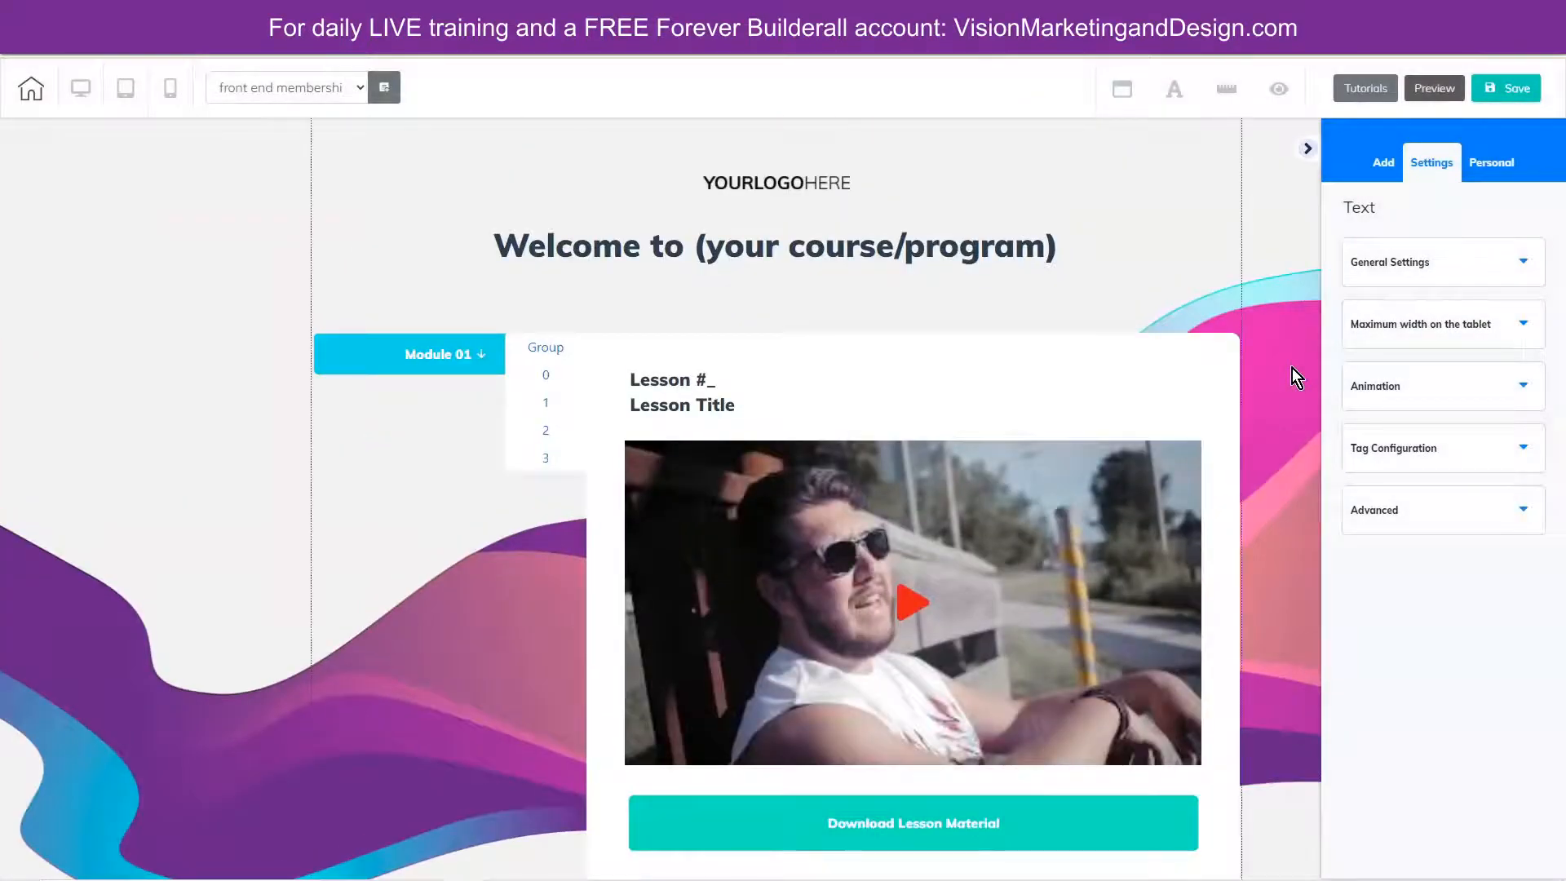
- Review the page's panels and hide the original front end membership title panel in mobile view
{"action": "scroll", "coordinate": [1295, 364], "scroll_direction": "down", "scroll_amount": 2}
{"action": "scroll", "coordinate": [1294, 364], "scroll_direction": "down", "scroll_amount": 8}
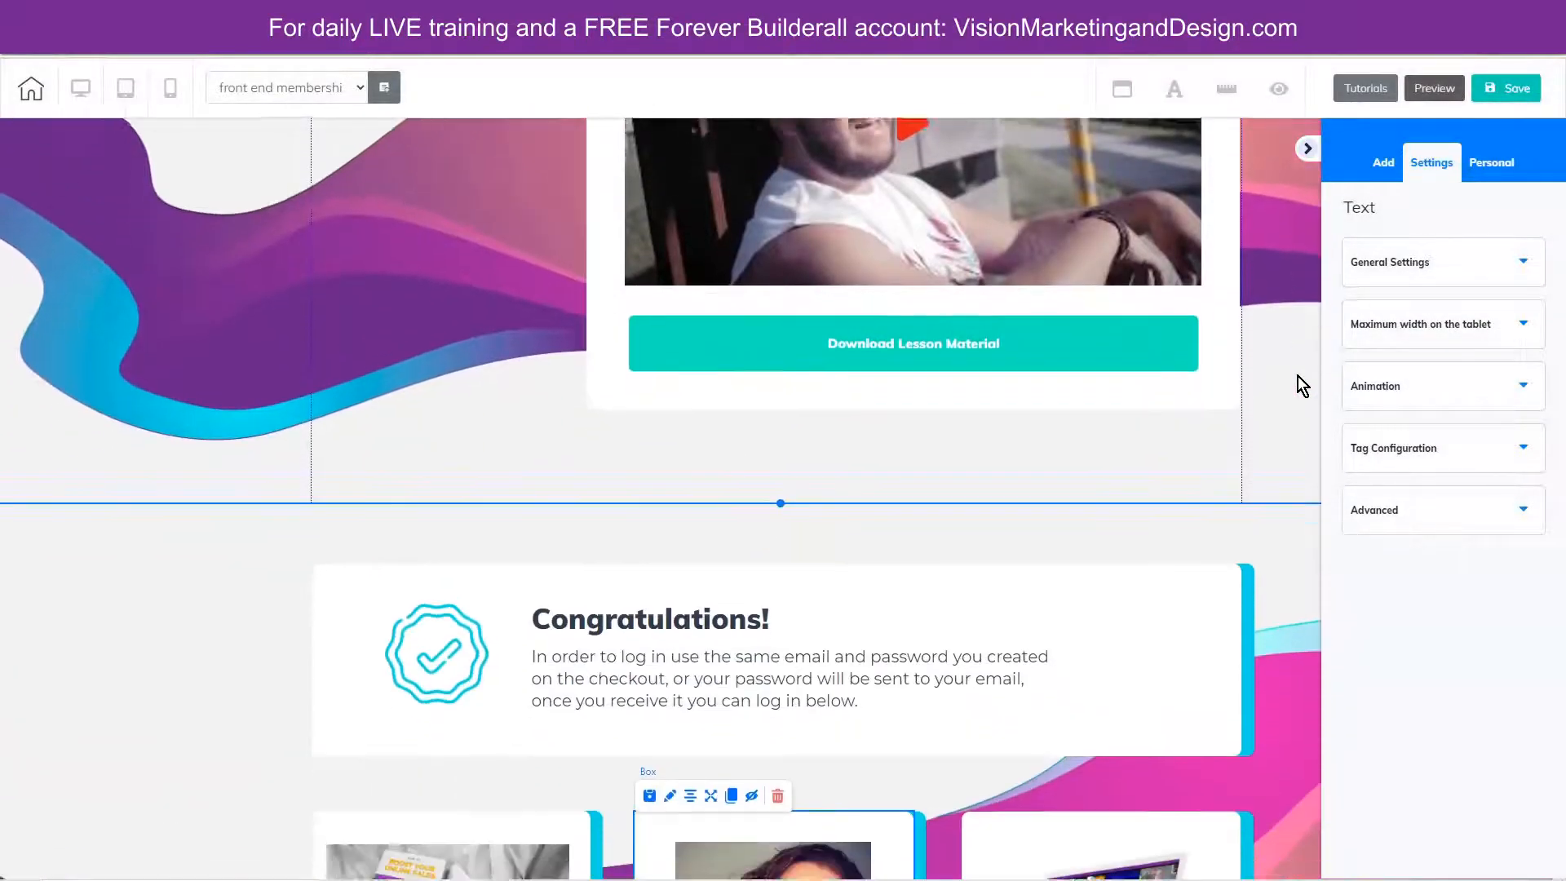
{"action": "scroll", "coordinate": [1297, 373], "scroll_direction": "up", "scroll_amount": 8}
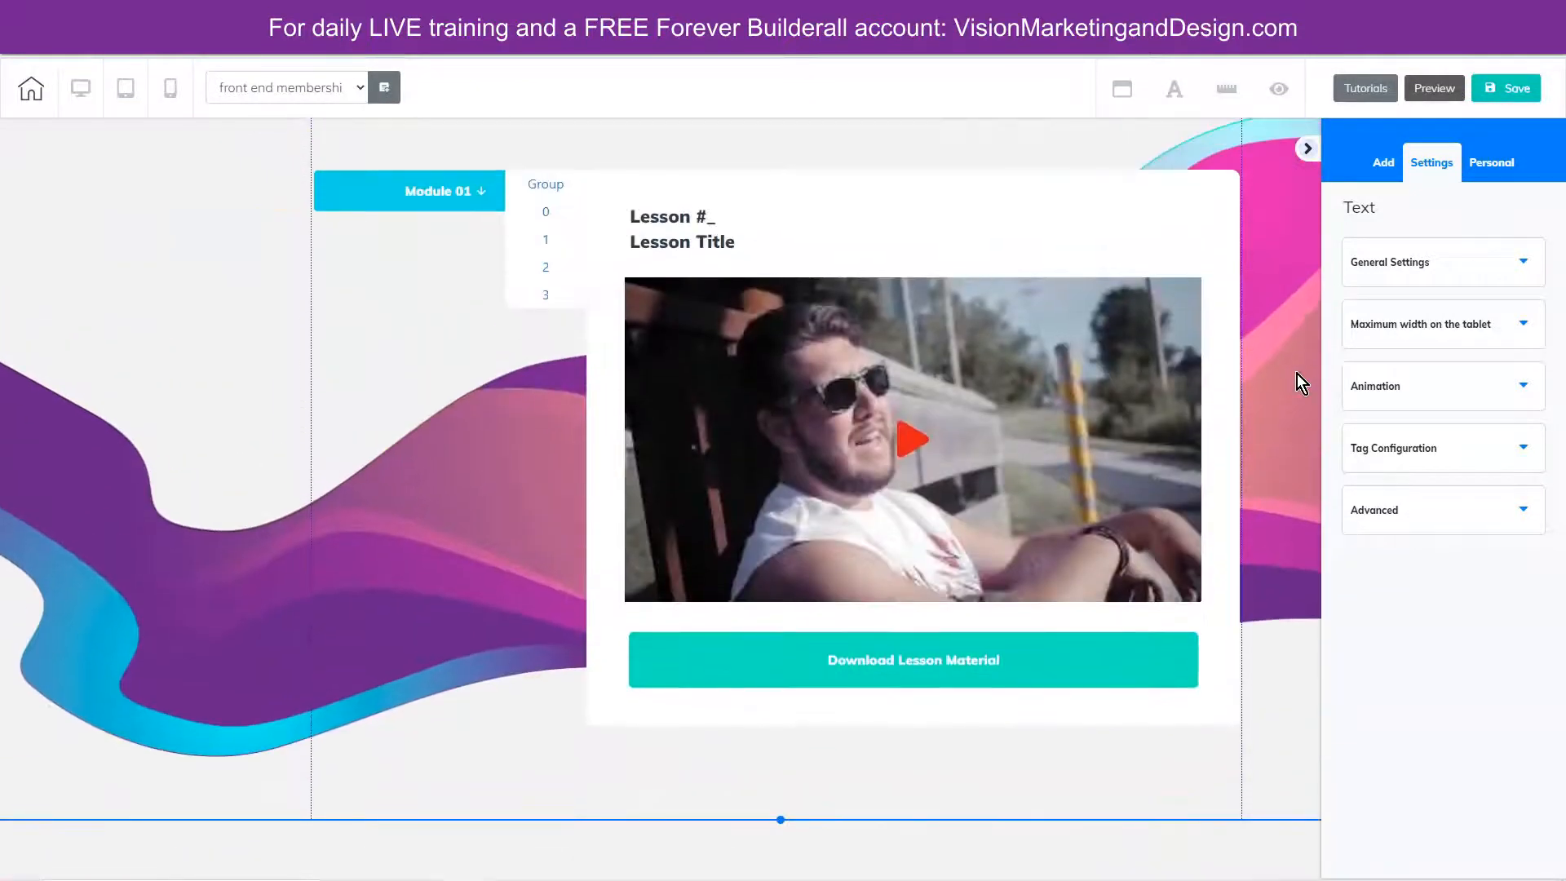
{"action": "scroll", "coordinate": [1297, 373], "scroll_direction": "down", "scroll_amount": 5}
{"action": "scroll", "coordinate": [1297, 374], "scroll_direction": "down", "scroll_amount": 4}
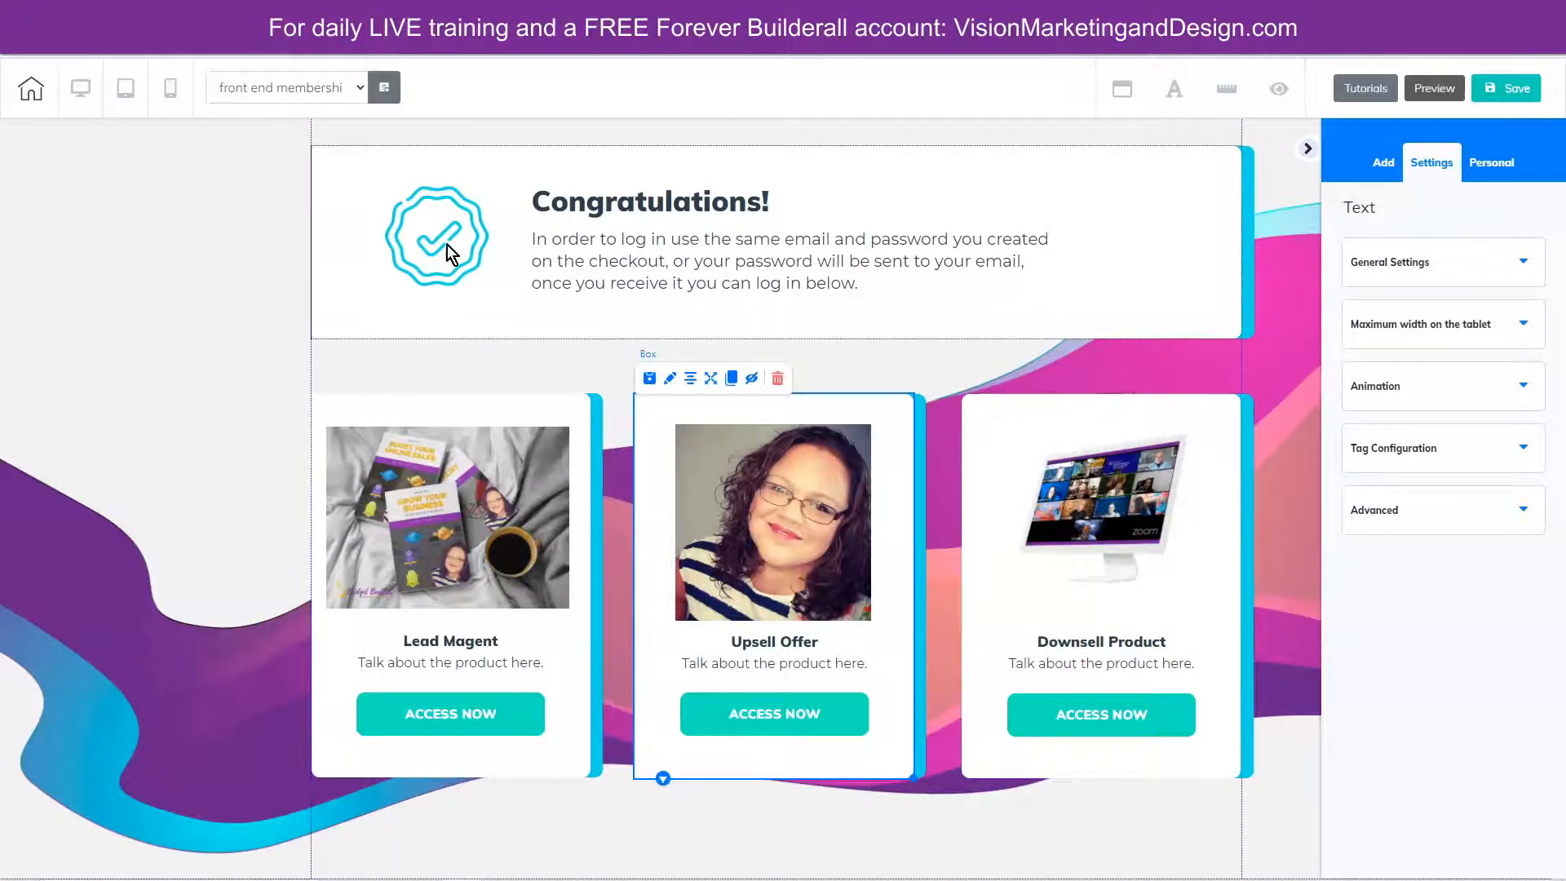
{"action": "left_click", "coordinate": [173, 114]}
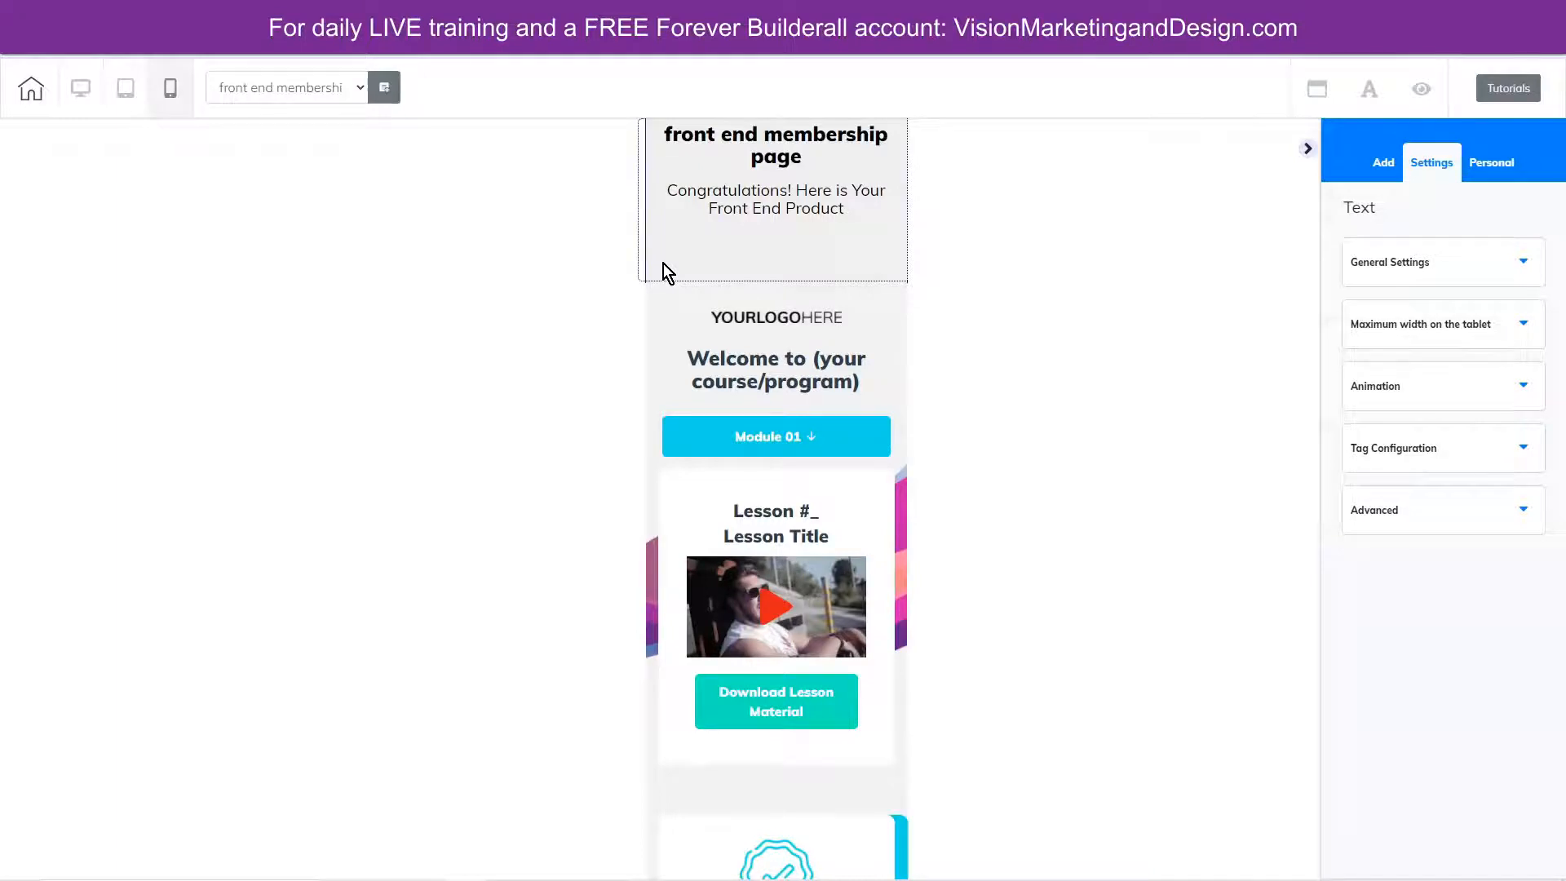
{"action": "left_click", "coordinate": [663, 263]}
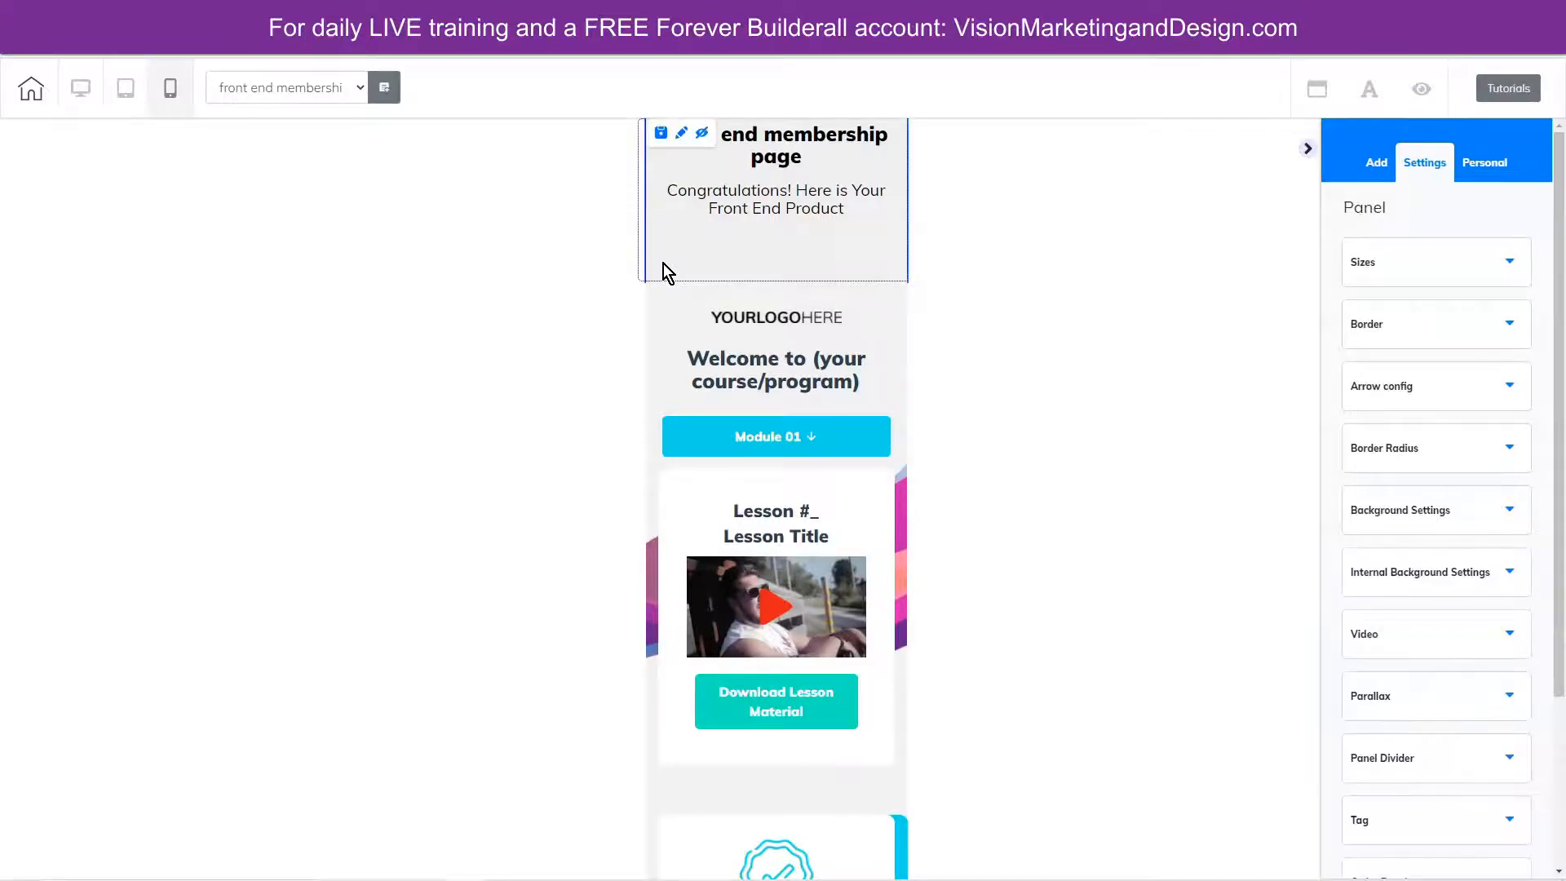
{"action": "left_click", "coordinate": [702, 135]}
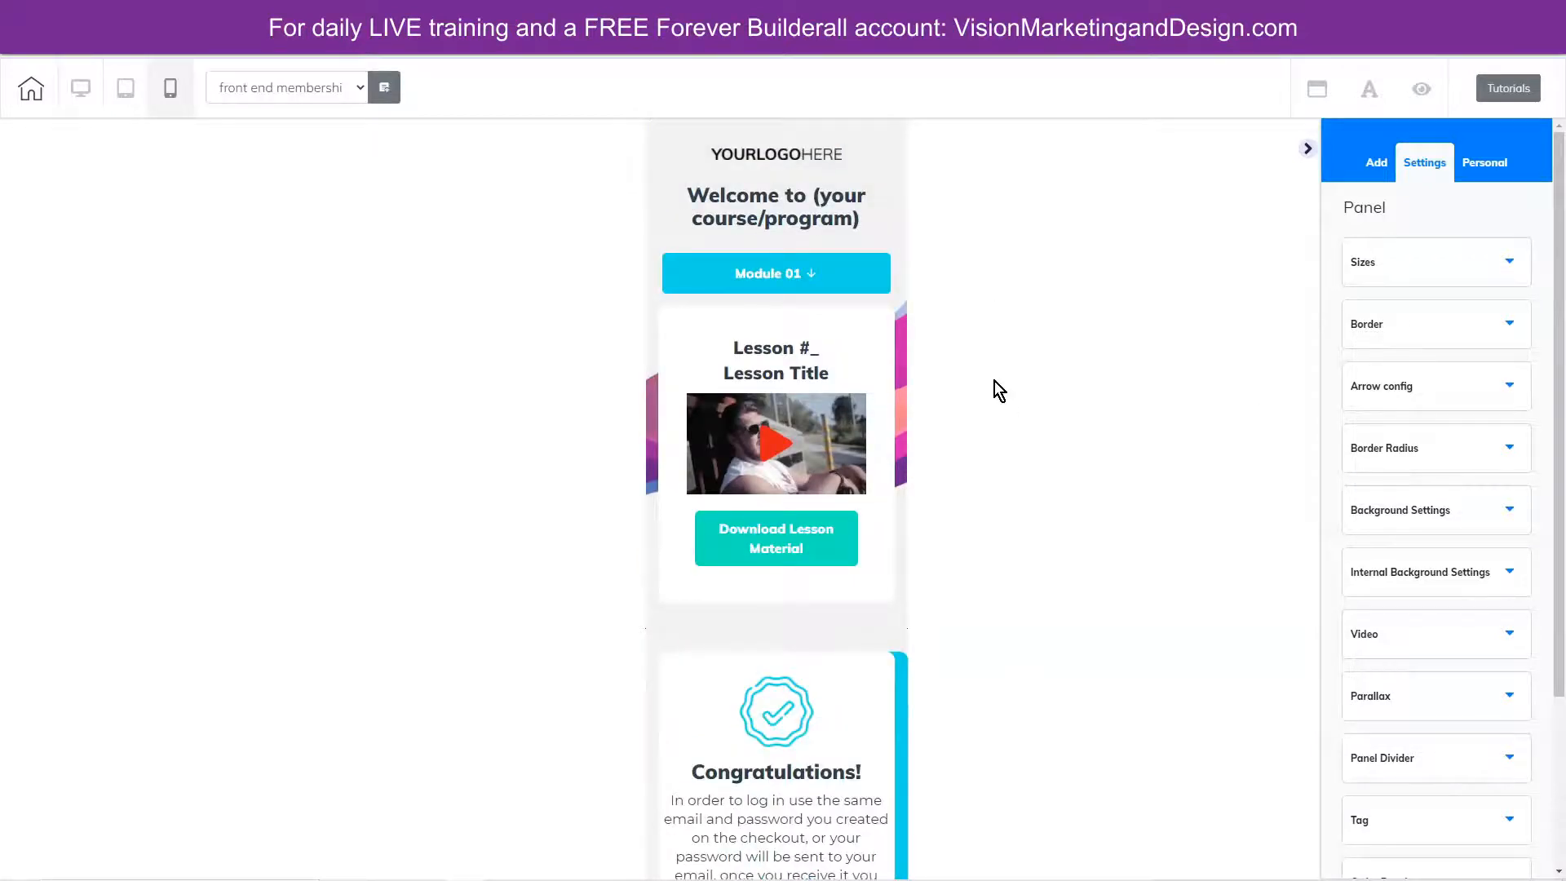
{"action": "scroll", "coordinate": [988, 373], "scroll_direction": "down", "scroll_amount": 10}
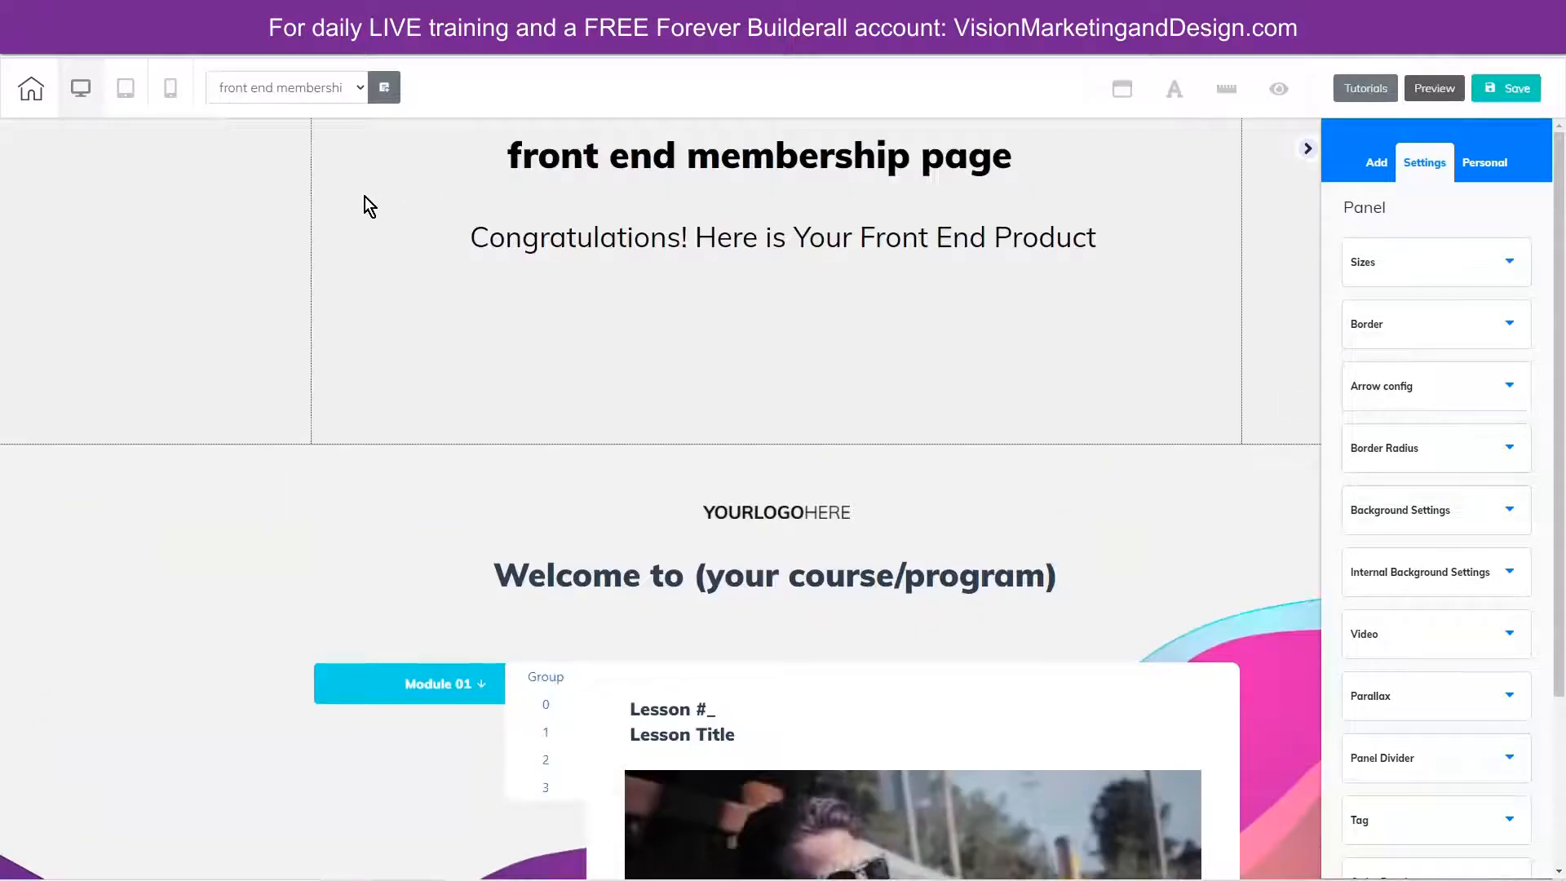
- Delete the original front end membership title panel in desktop view, and save and publish the site
{"action": "left_click", "coordinate": [363, 197]}
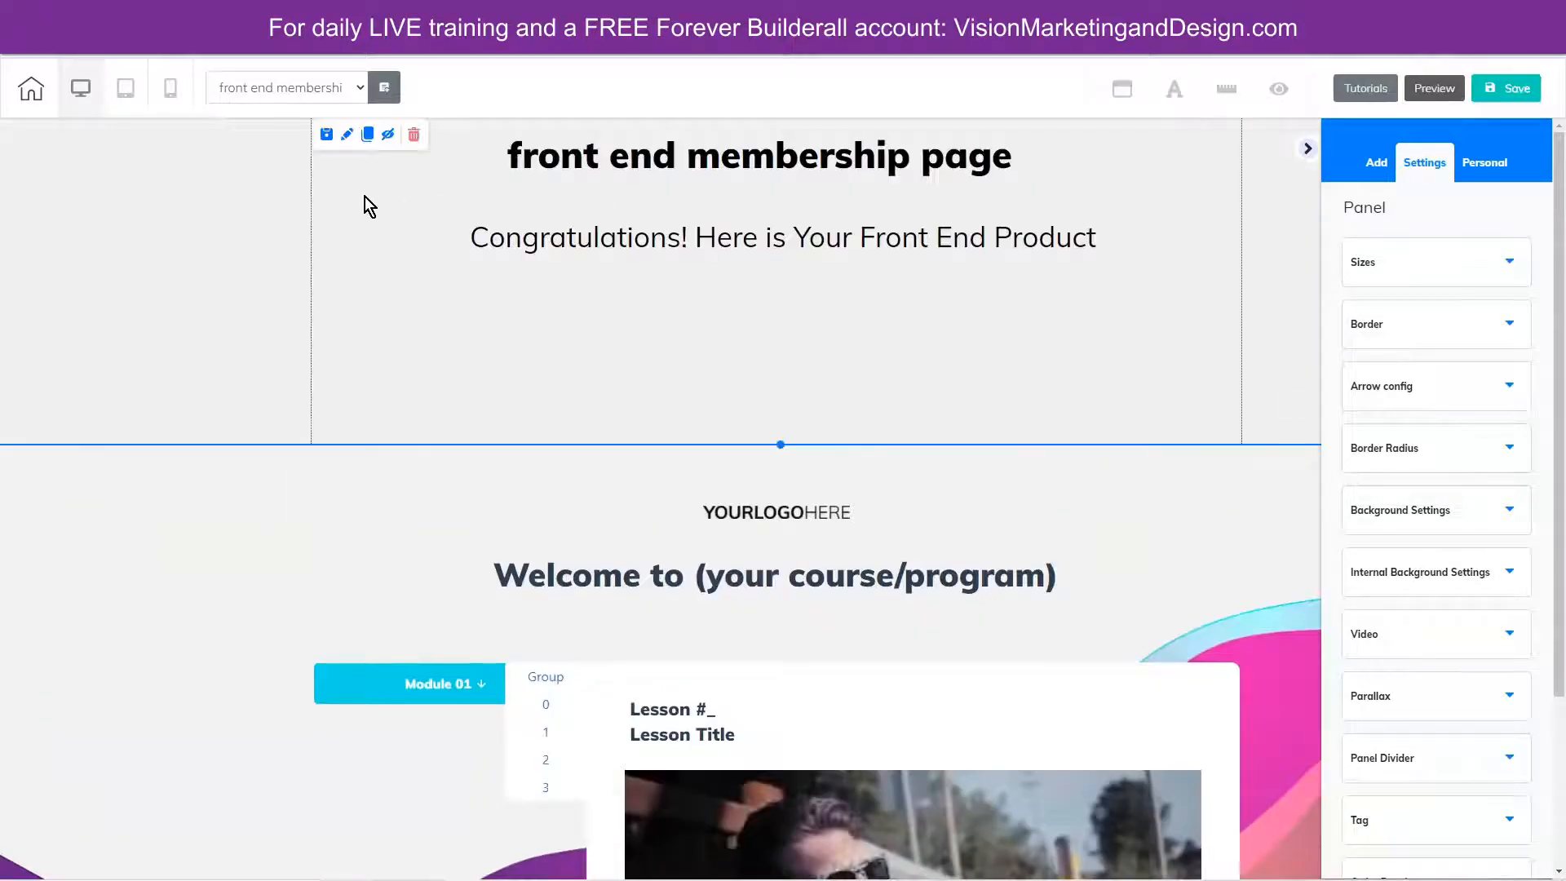
{"action": "left_click", "coordinate": [415, 135]}
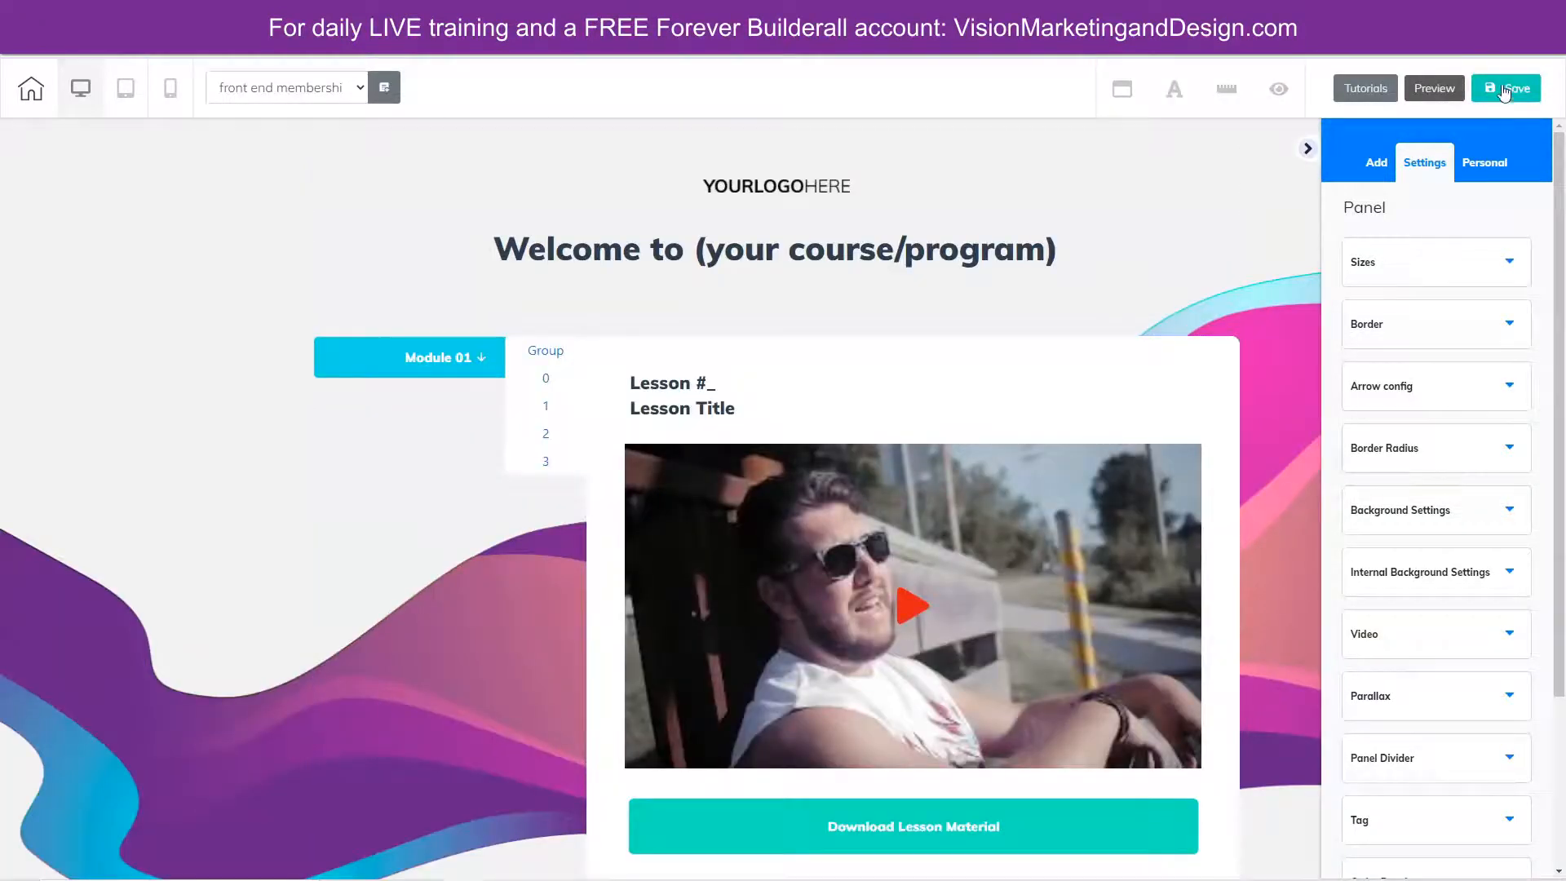
{"action": "left_click", "coordinate": [1503, 89]}
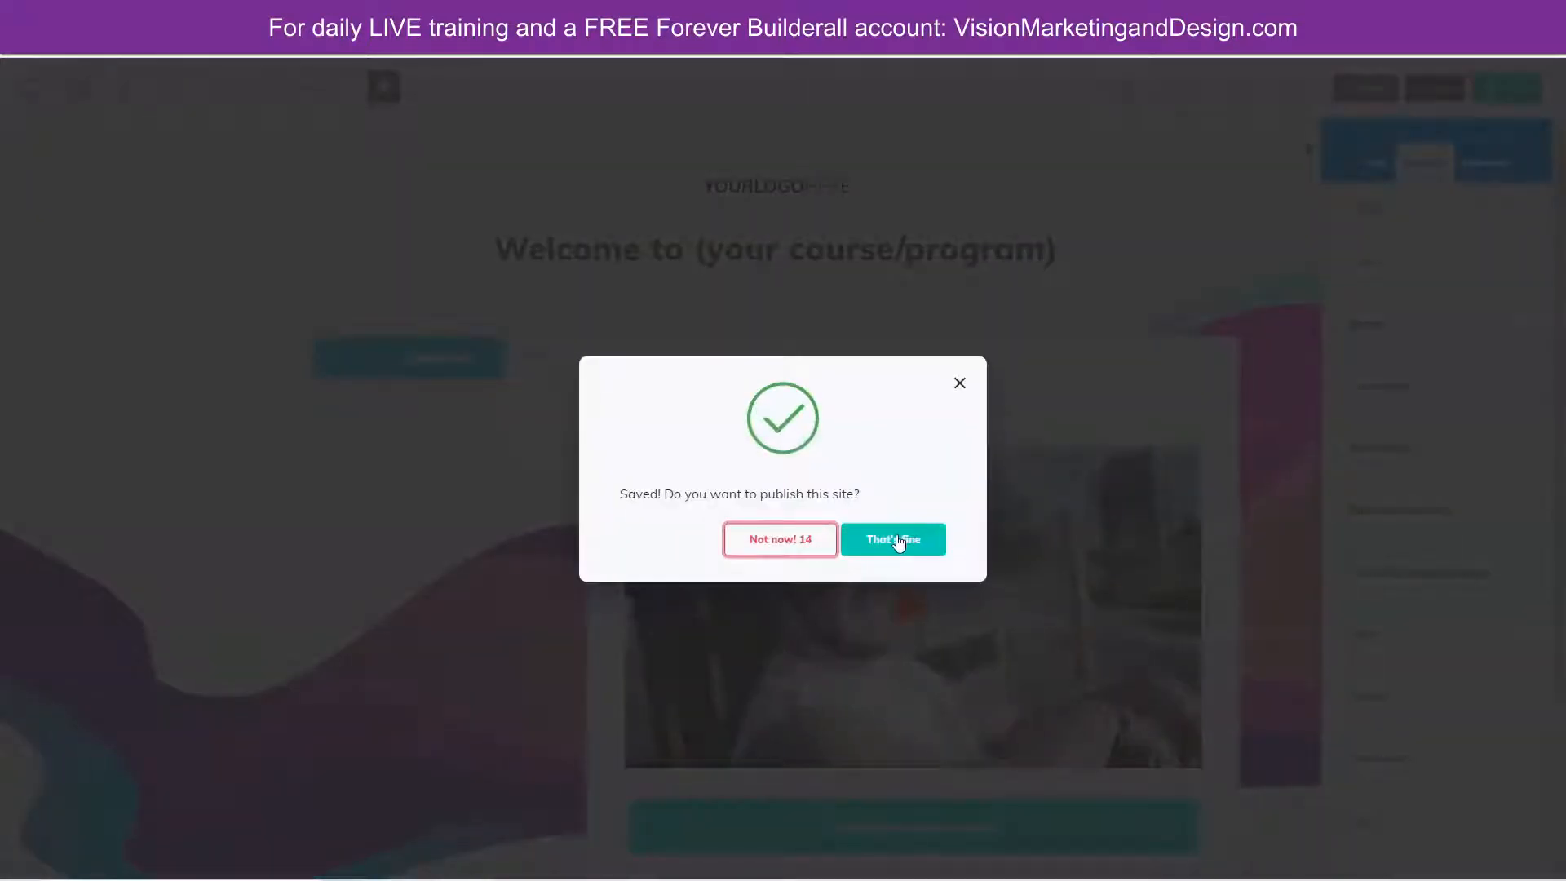
{"action": "left_click", "coordinate": [902, 540]}
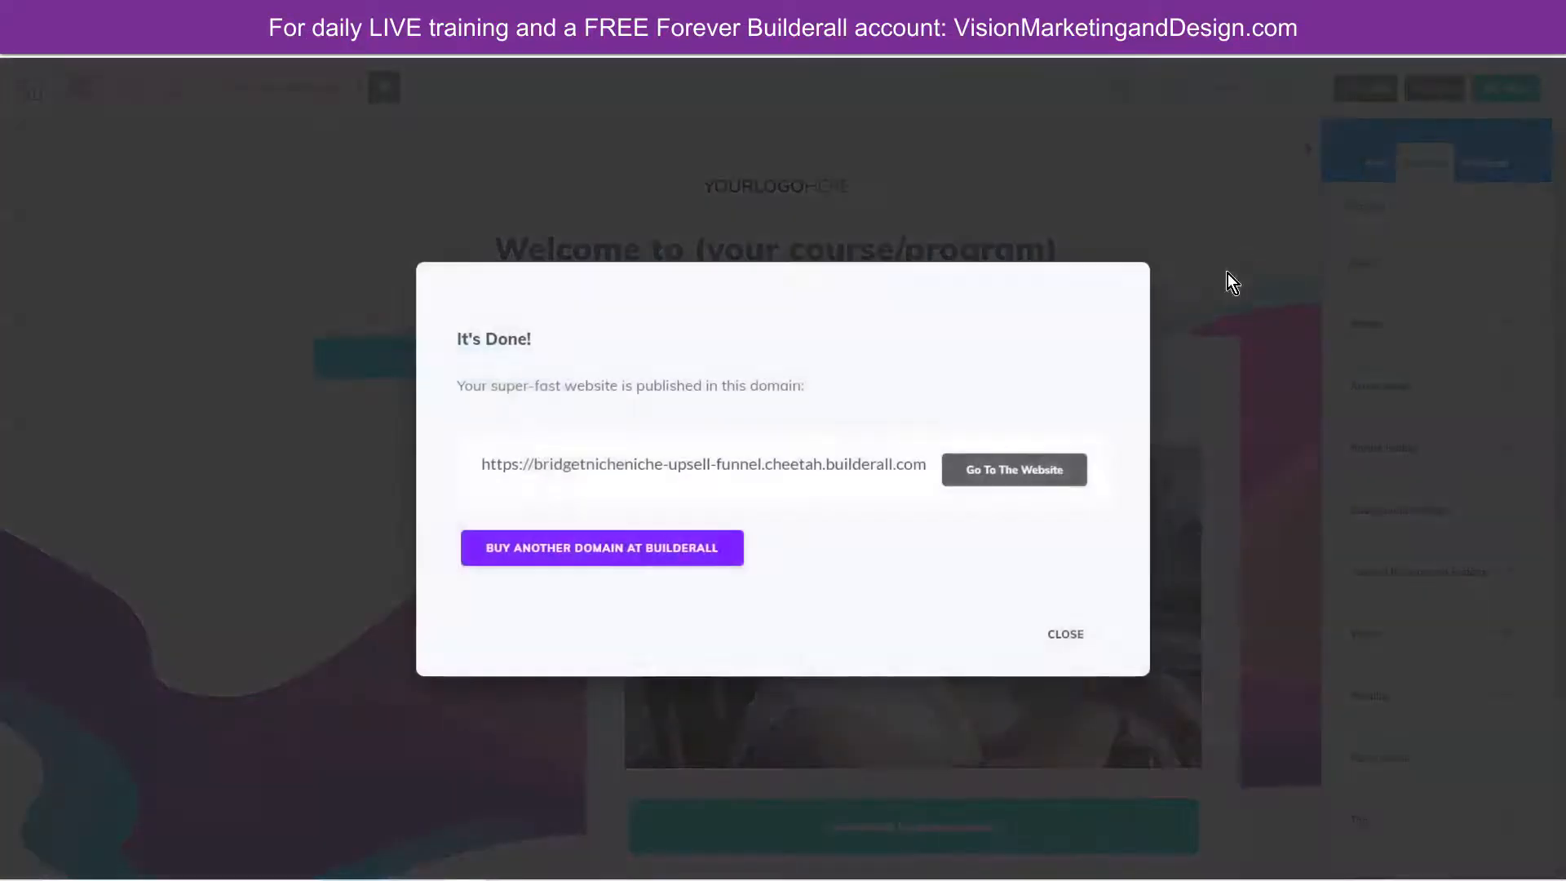
{"action": "left_click", "coordinate": [1065, 634]}
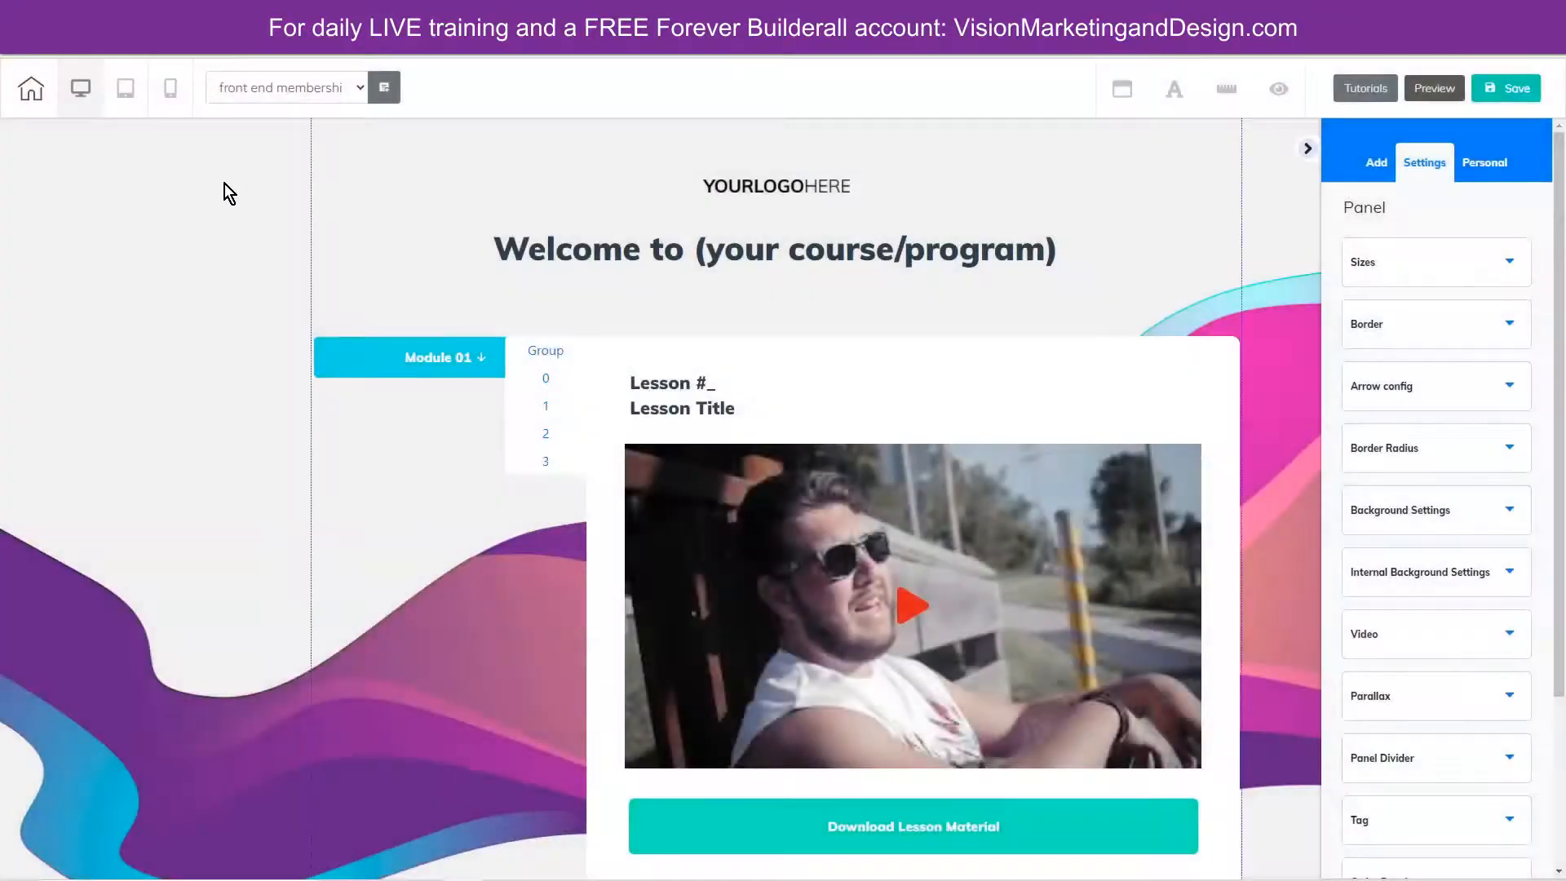
- Open the upsell membership page and review its title, placeholder heading and booking calendar
{"action": "left_click", "coordinate": [301, 90]}
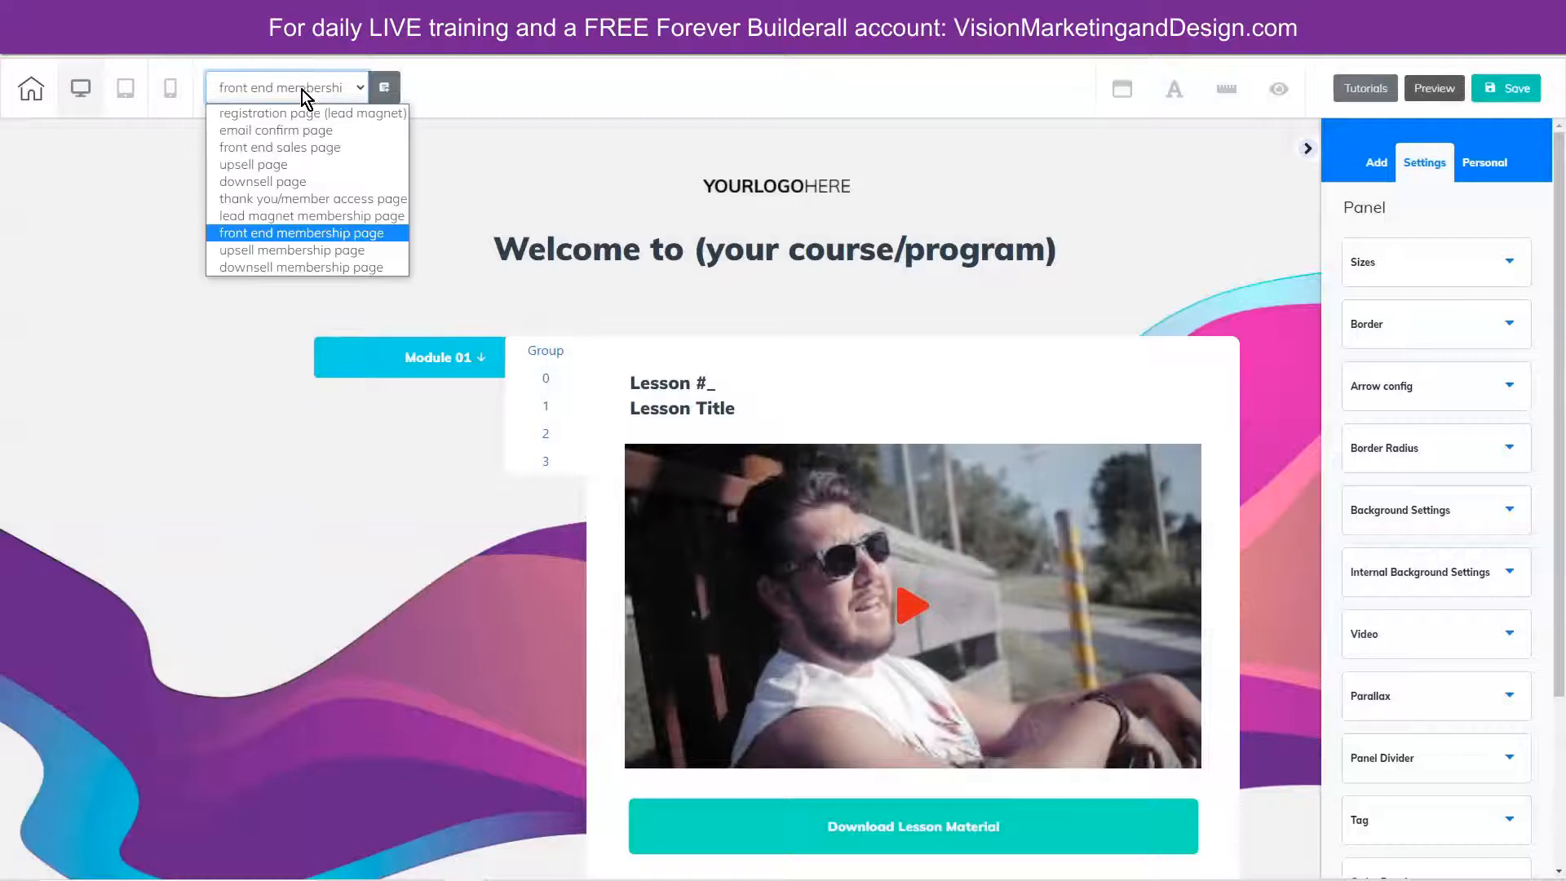
{"action": "left_click", "coordinate": [277, 250]}
{"action": "left_click", "coordinate": [839, 497]}
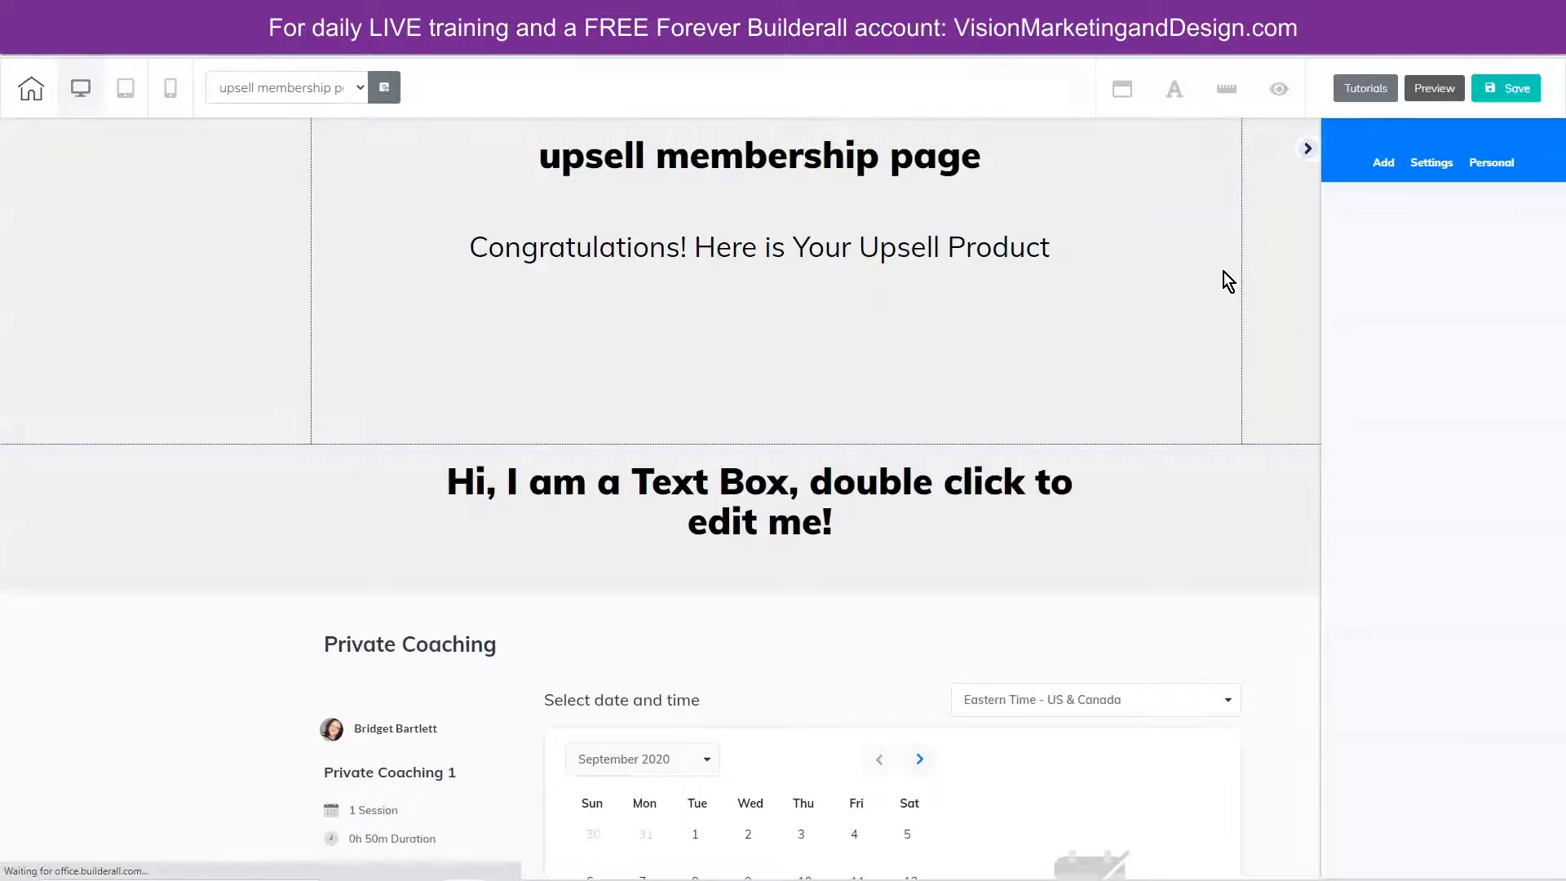
{"action": "scroll", "coordinate": [1265, 499], "scroll_direction": "down", "scroll_amount": 4}
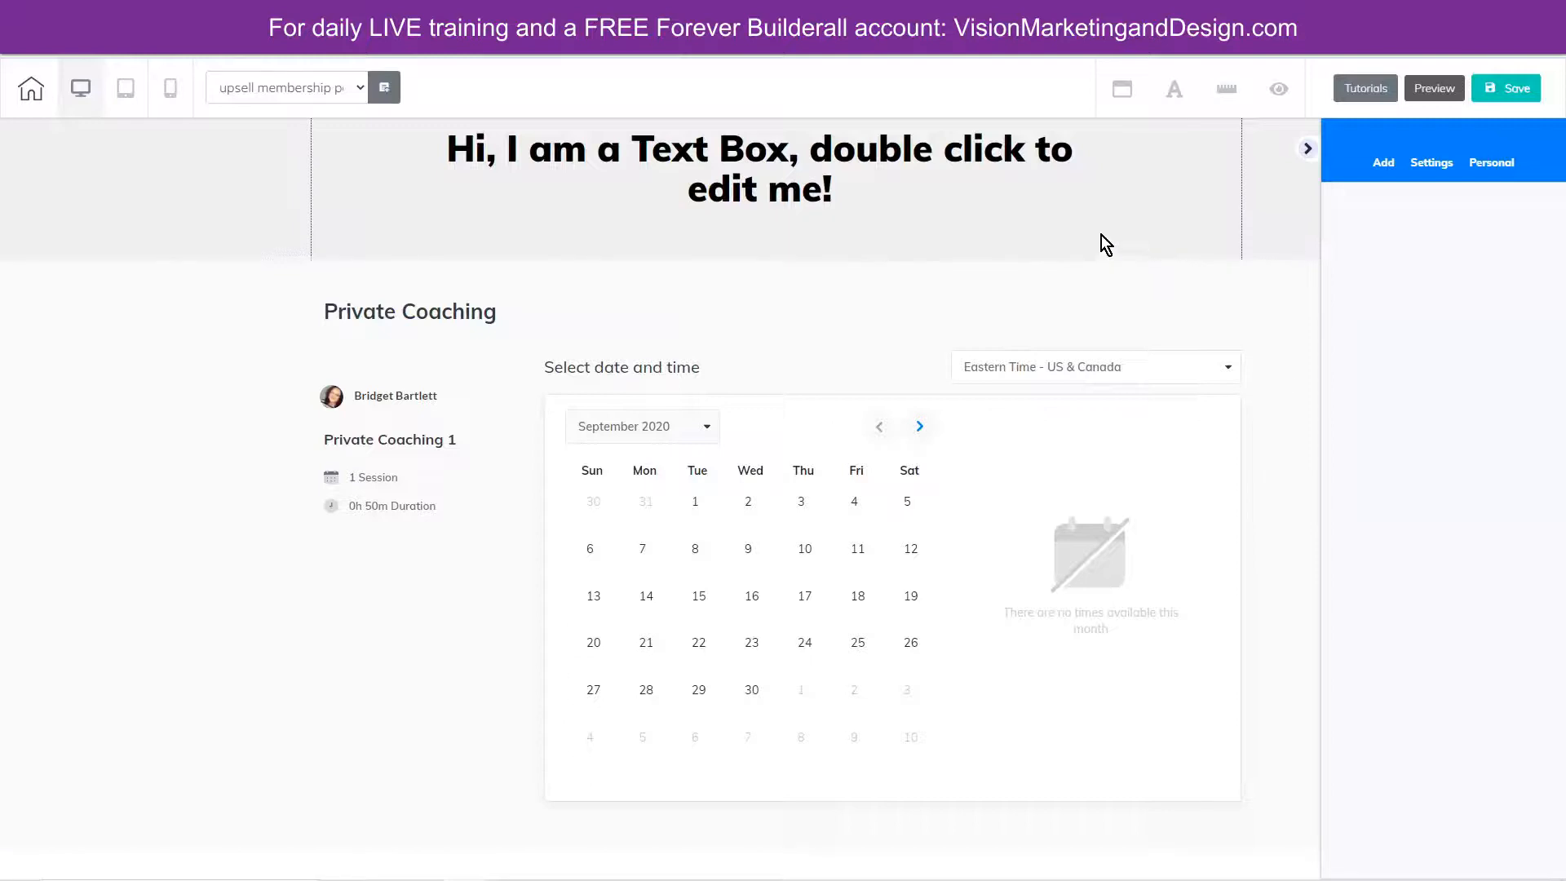
{"action": "scroll", "coordinate": [1299, 466], "scroll_direction": "up", "scroll_amount": 3}
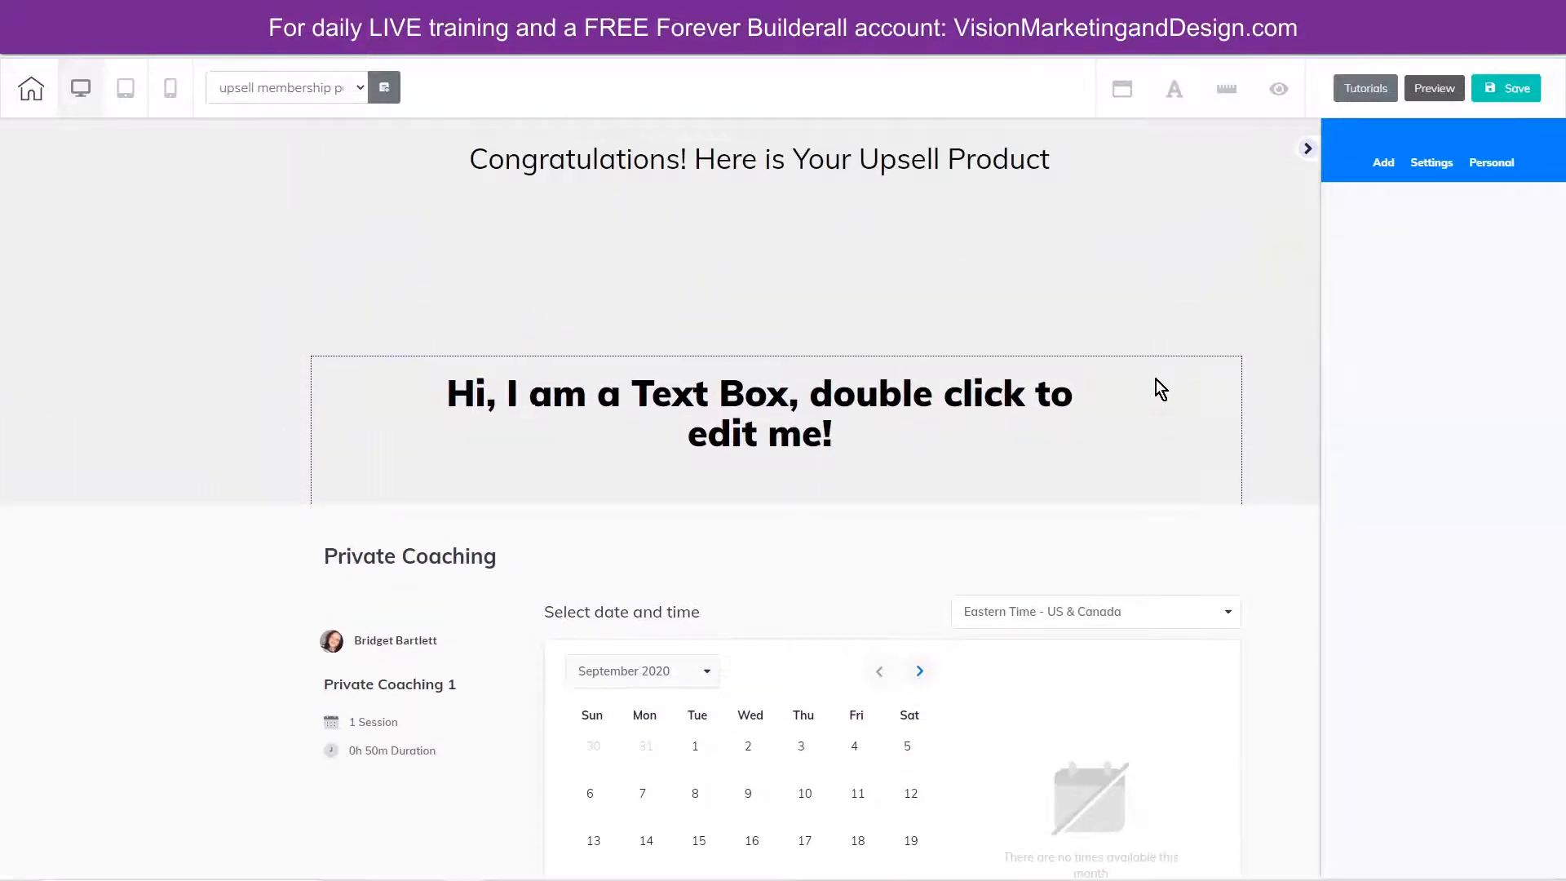
{"action": "scroll", "coordinate": [1156, 384], "scroll_direction": "up", "scroll_amount": 1}
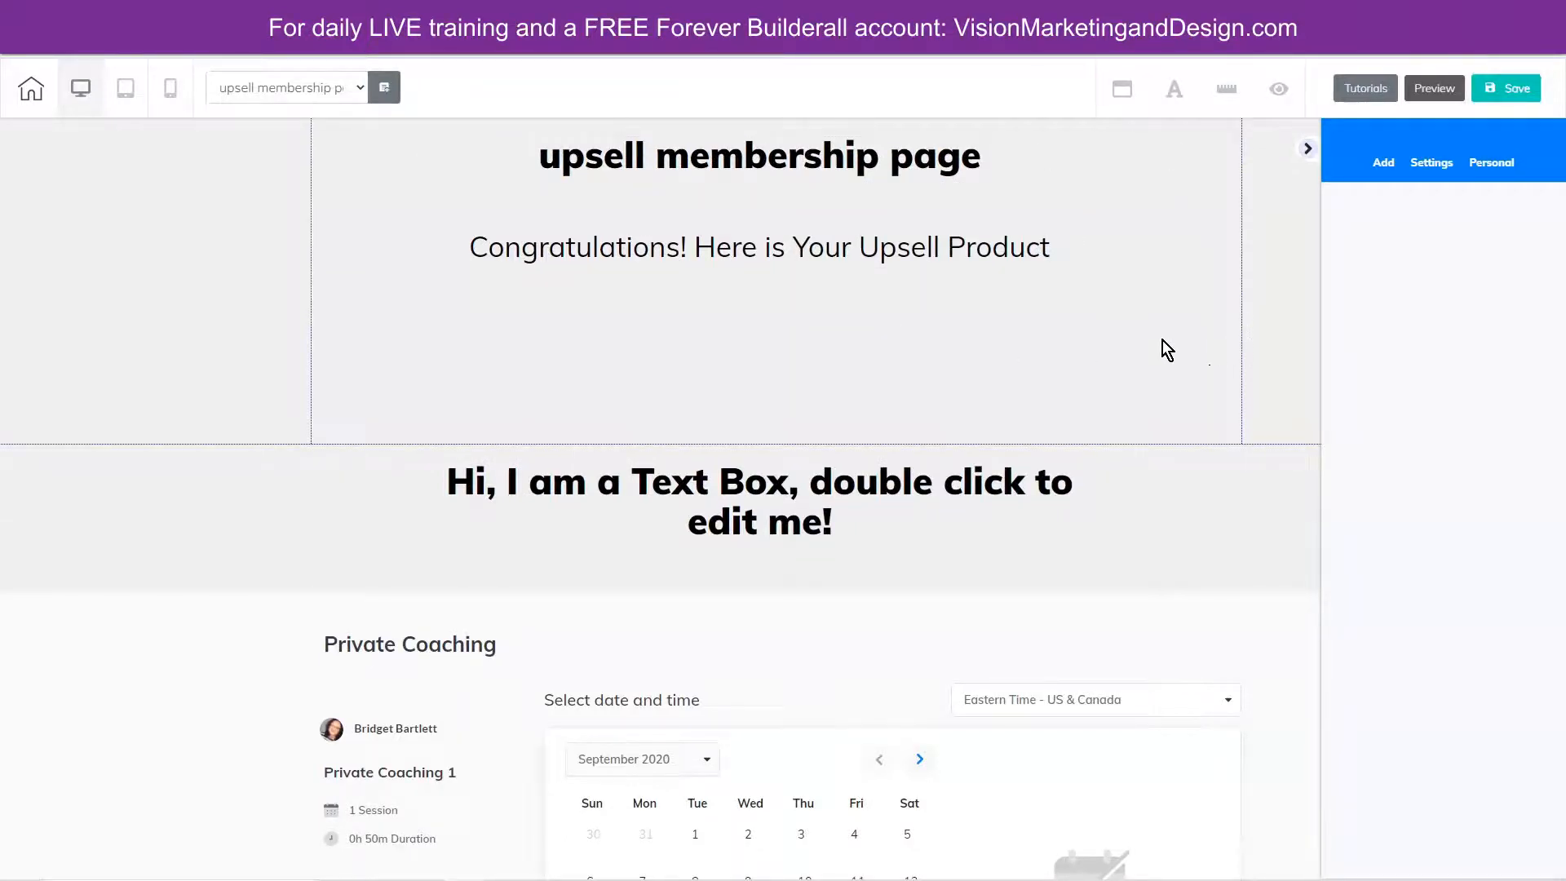
- Save the Welcome panel from the thank you/member access page as a personal element named "Upsell Header"
{"action": "left_click", "coordinate": [326, 85]}
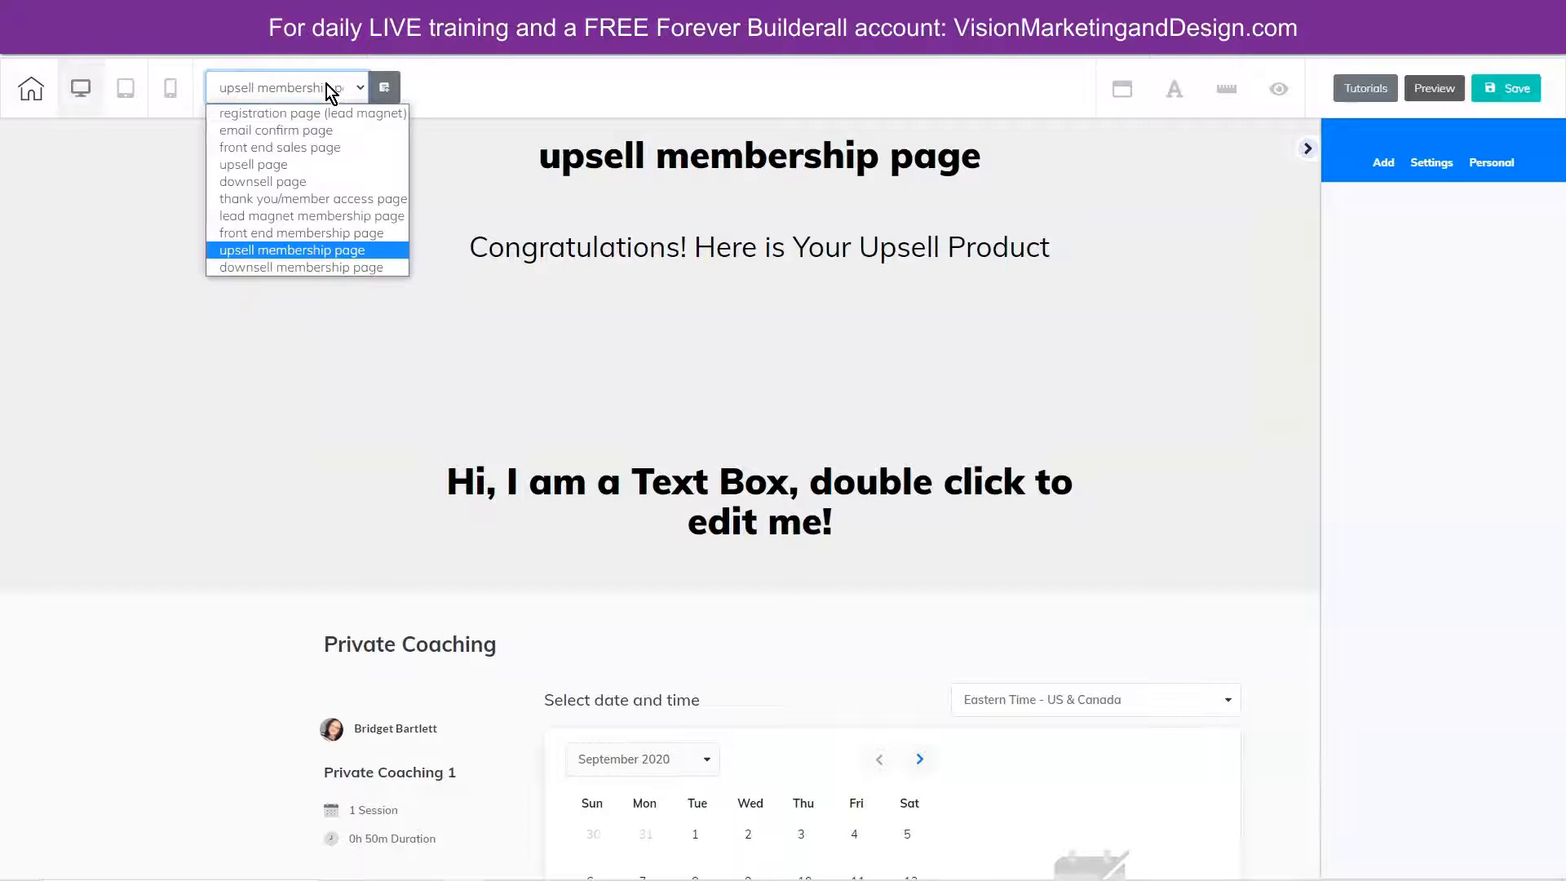
{"action": "left_click", "coordinate": [305, 199]}
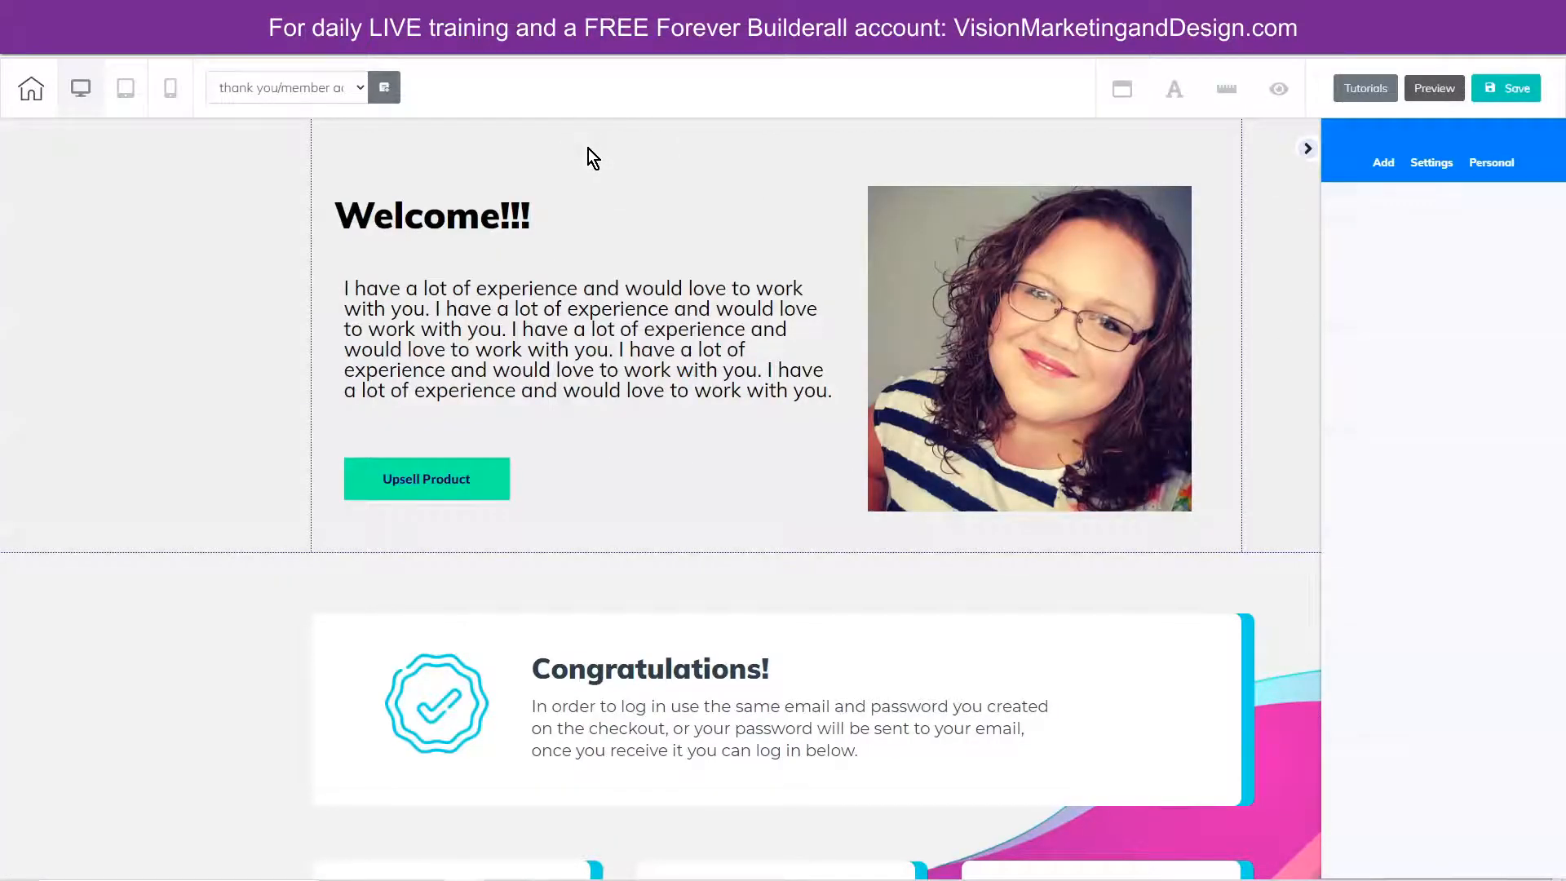
{"action": "left_click", "coordinate": [359, 162]}
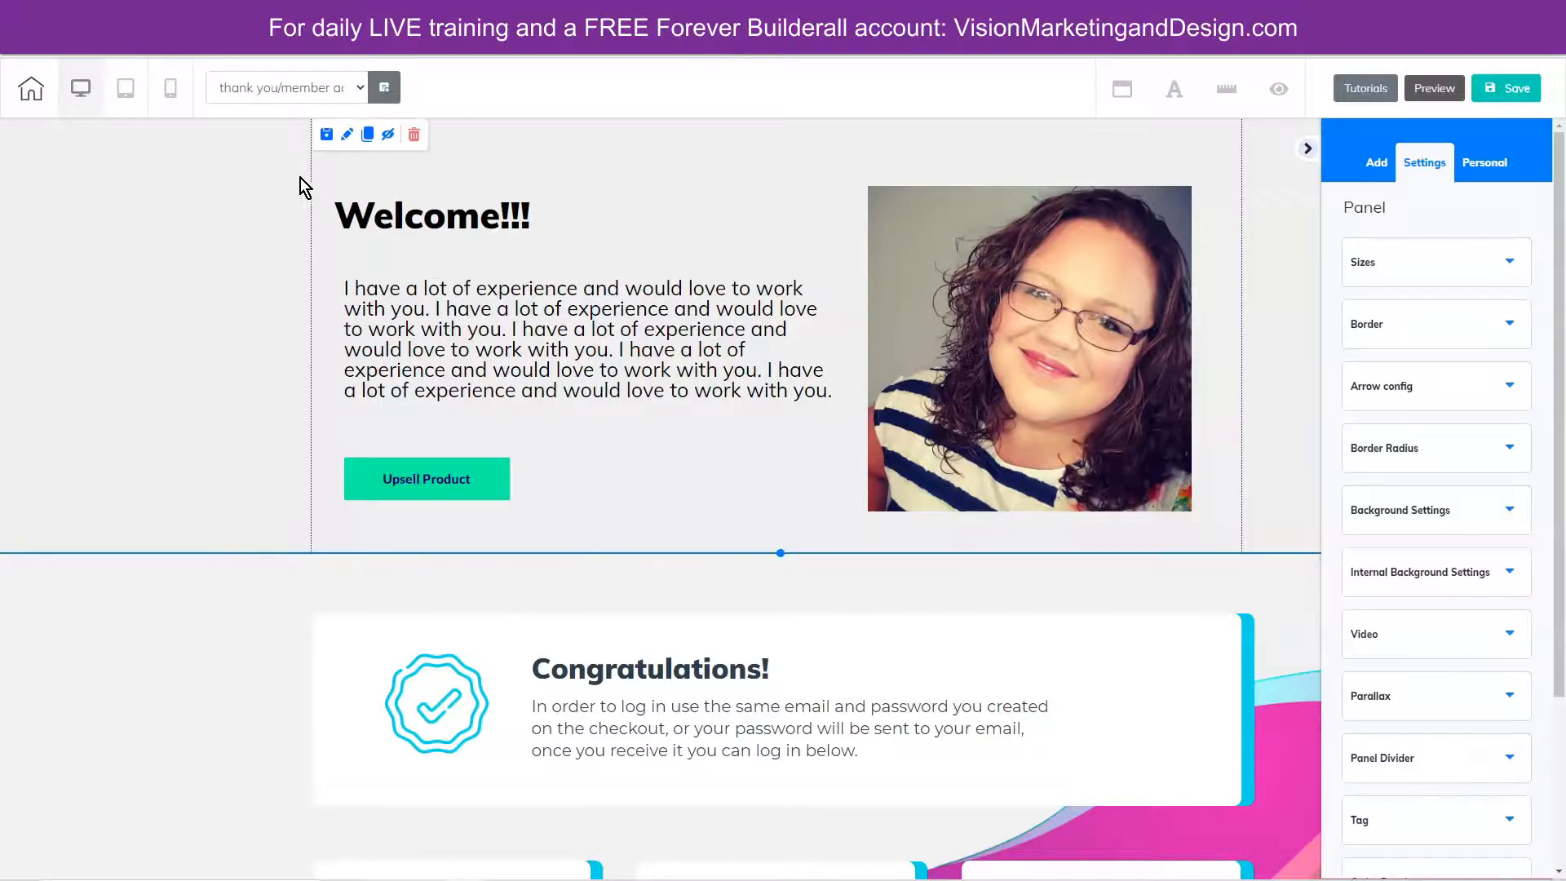
{"action": "left_click", "coordinate": [327, 136]}
{"action": "left_click", "coordinate": [667, 423]}
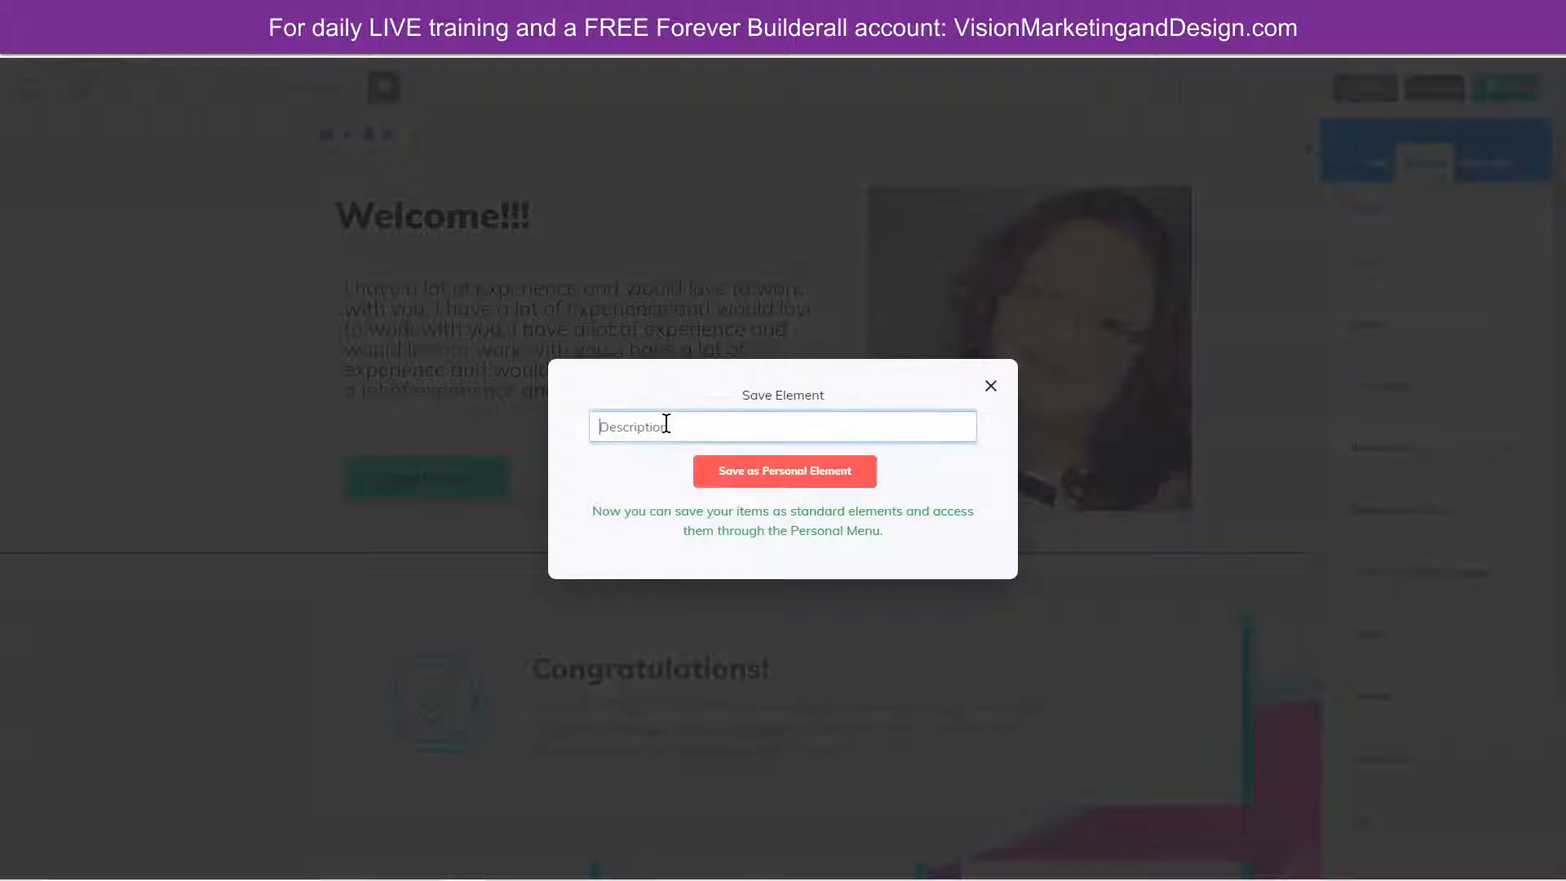
{"action": "type", "text": "U"}
{"action": "left_click", "coordinate": [777, 469]}
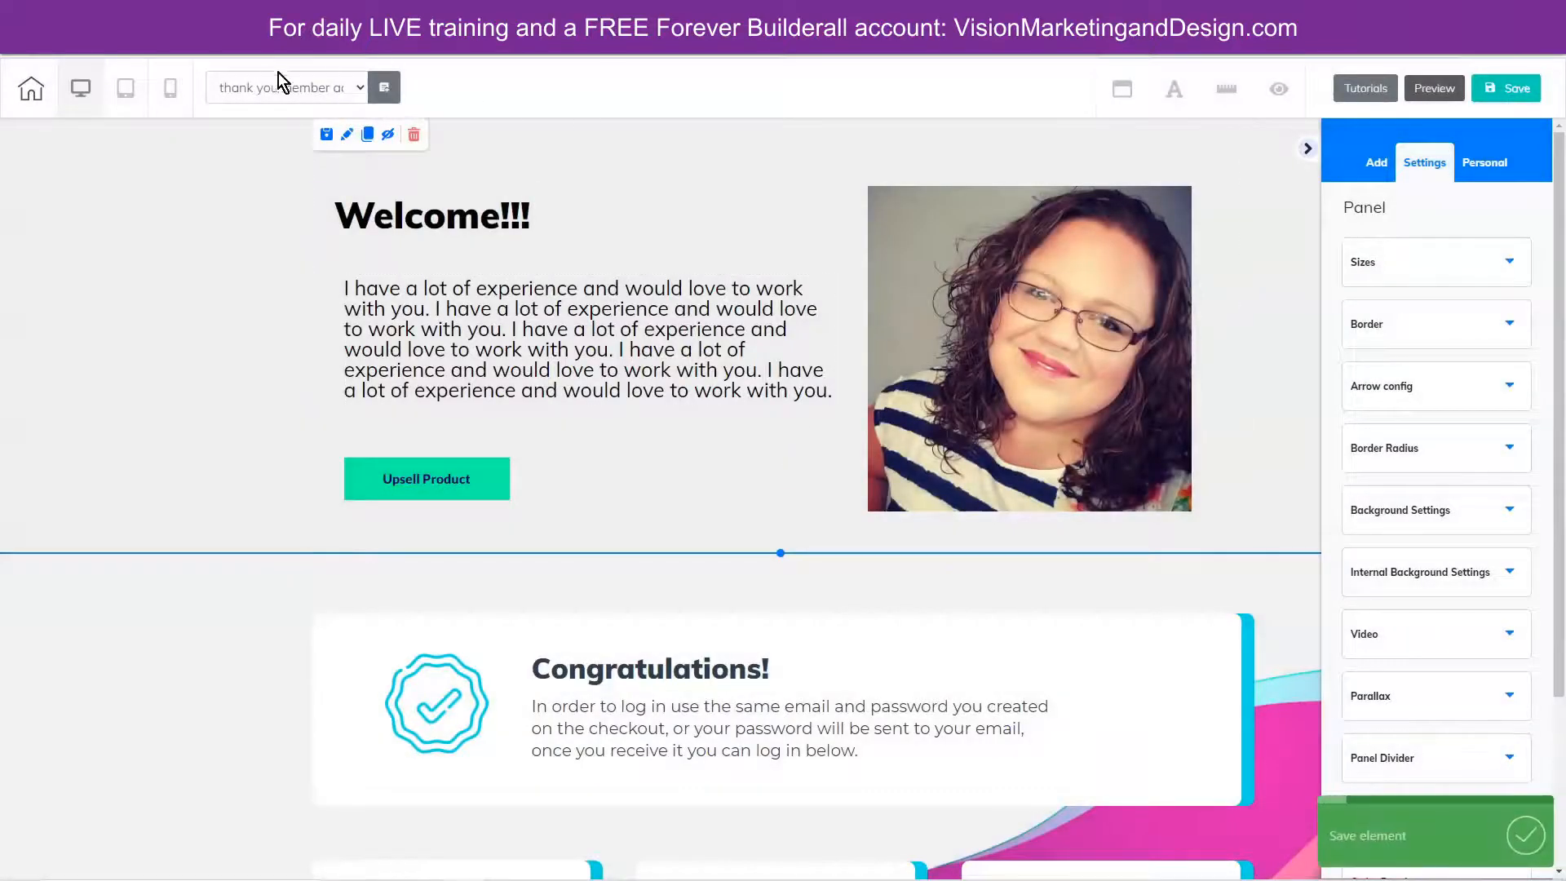
- Return to the upsell membership page and add the saved "Upsell Header" panel
{"action": "left_click", "coordinate": [280, 88]}
{"action": "left_click", "coordinate": [277, 250]}
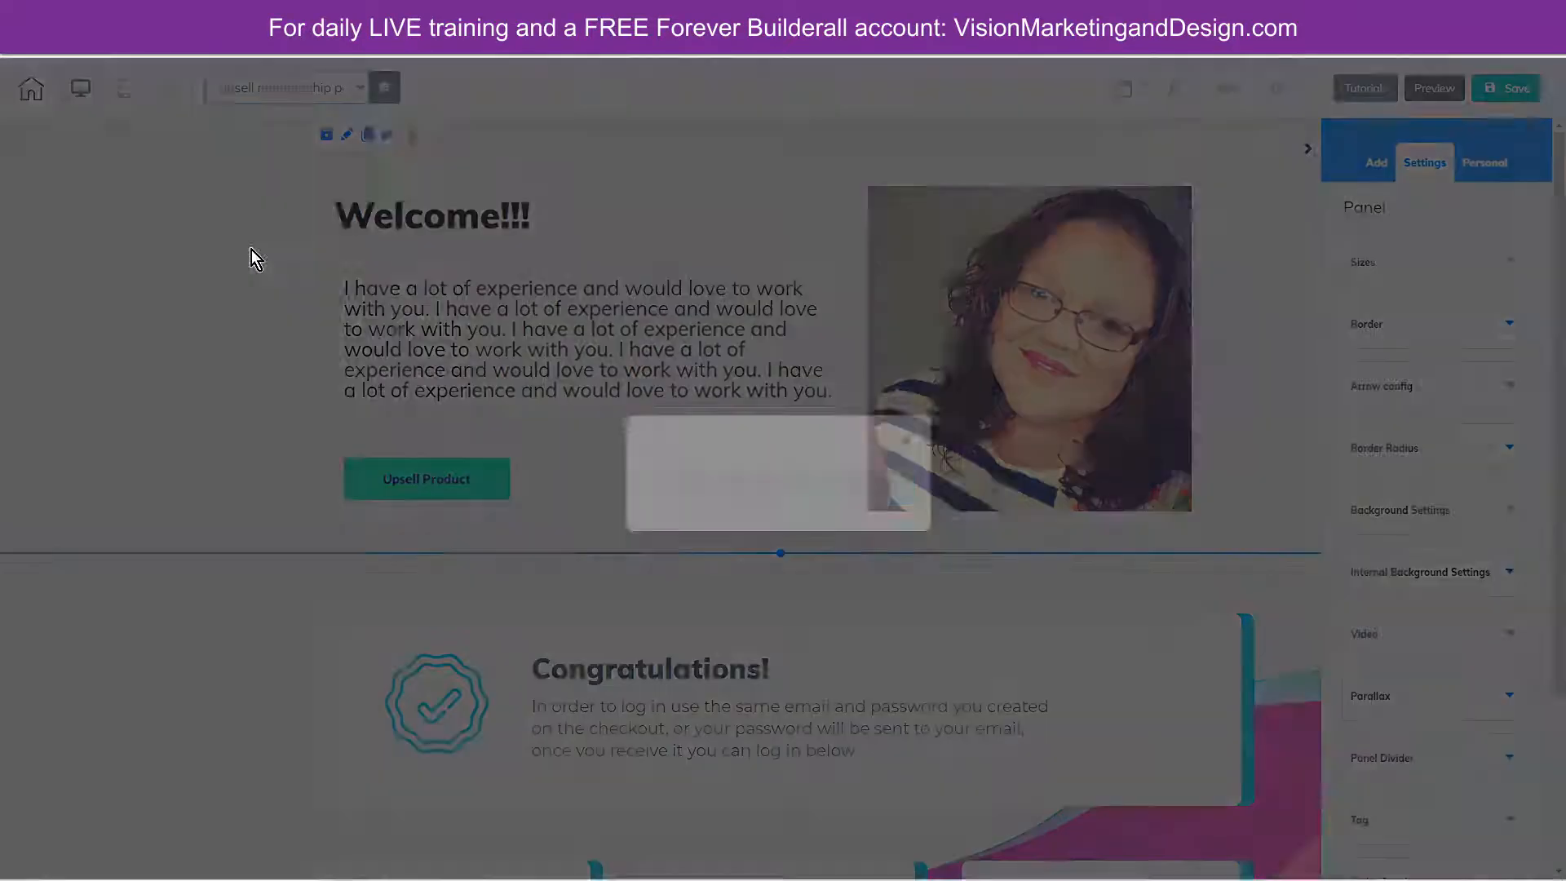
{"action": "key", "text": "Return"}
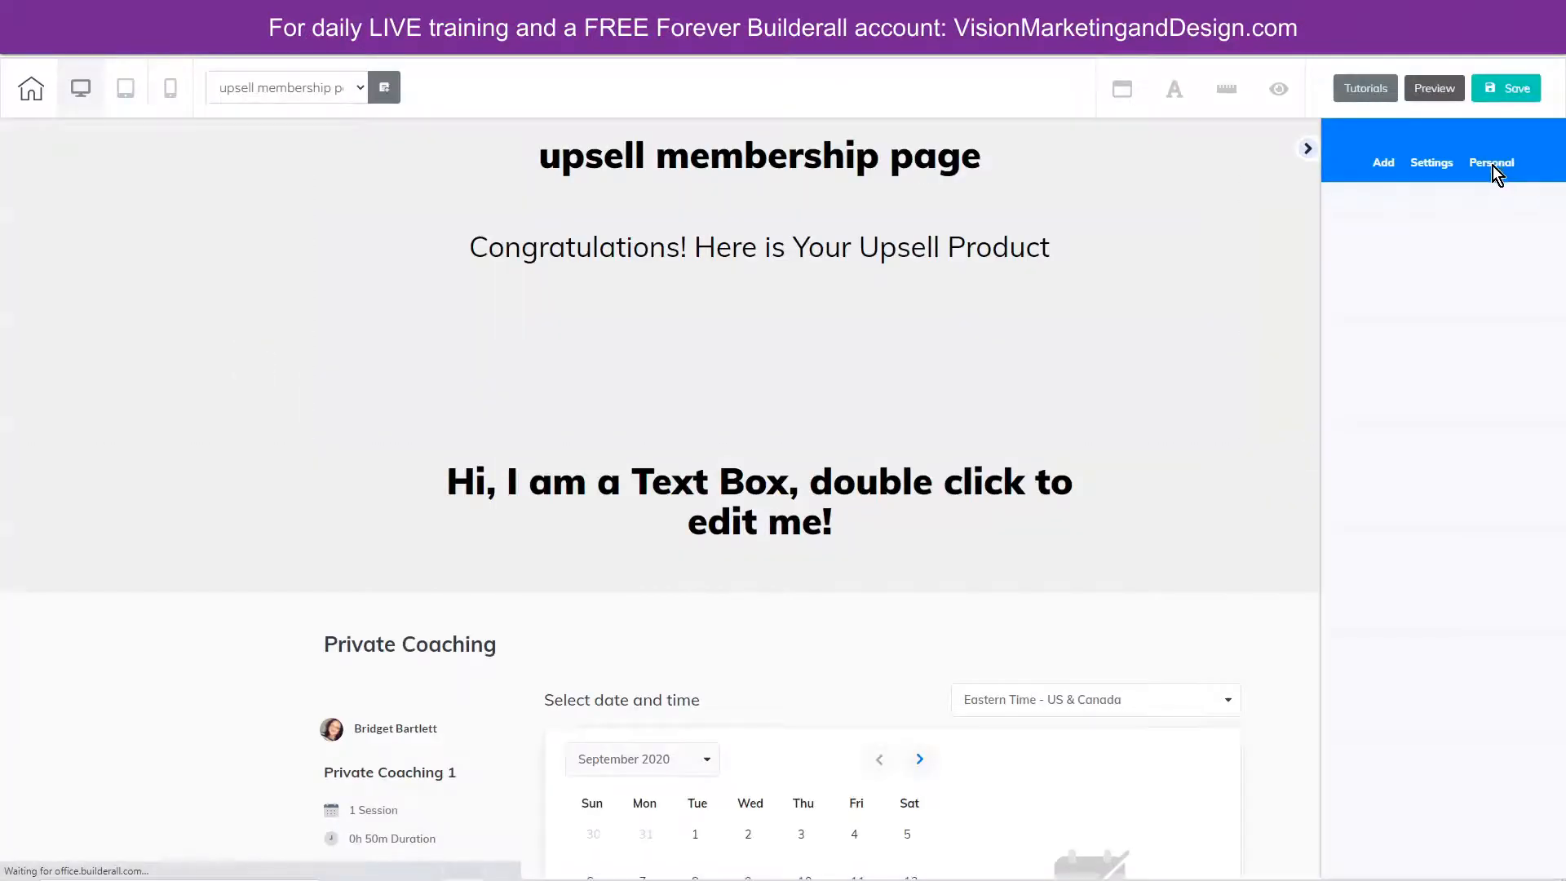
{"action": "left_click", "coordinate": [1495, 165]}
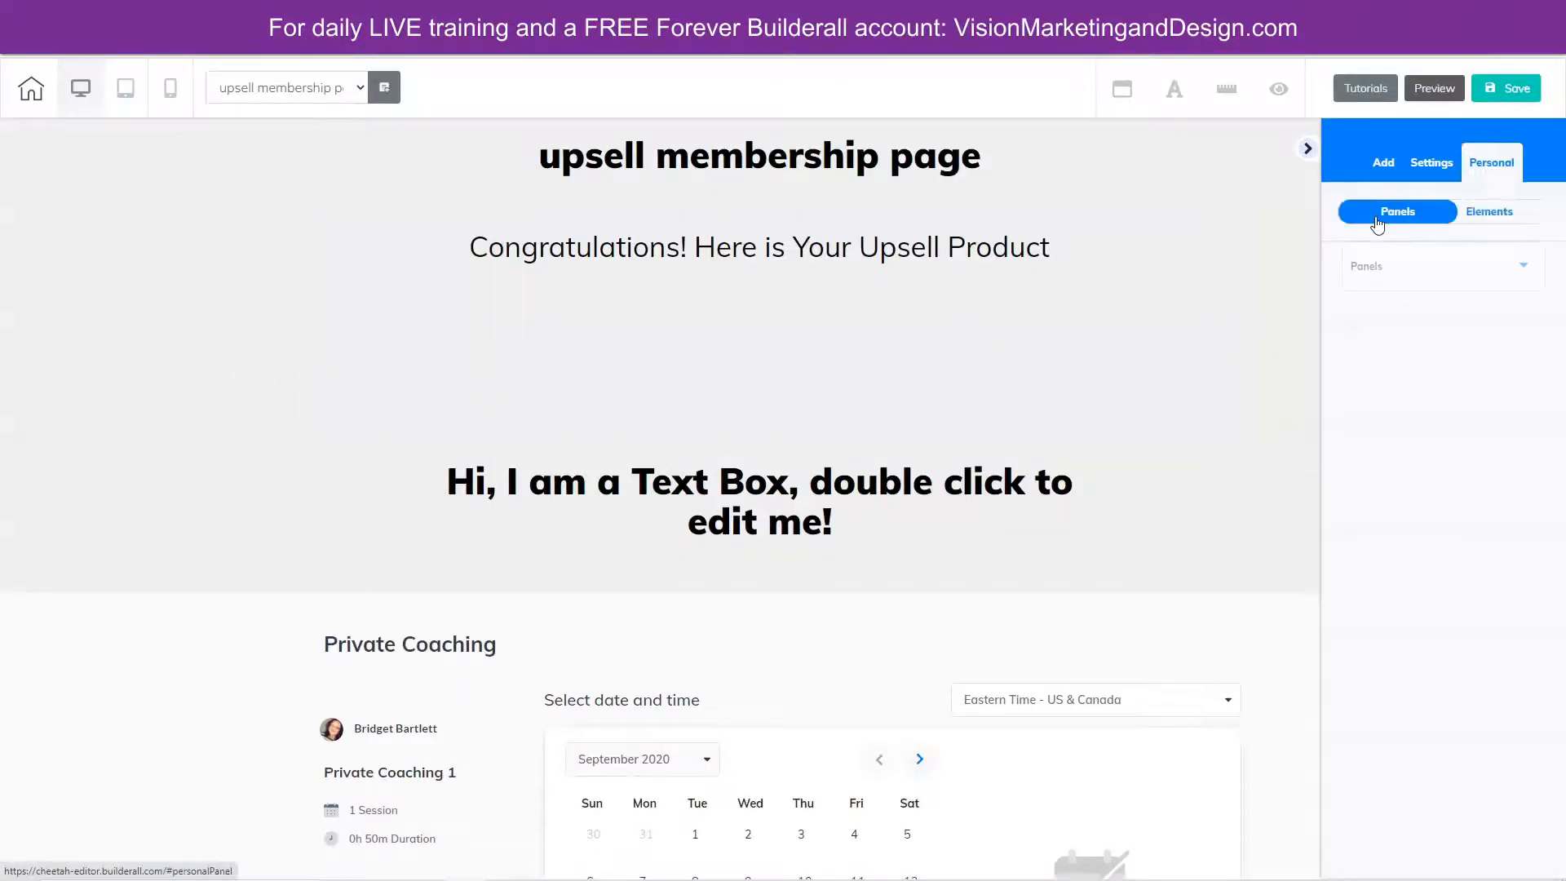
{"action": "left_click", "coordinate": [1386, 270]}
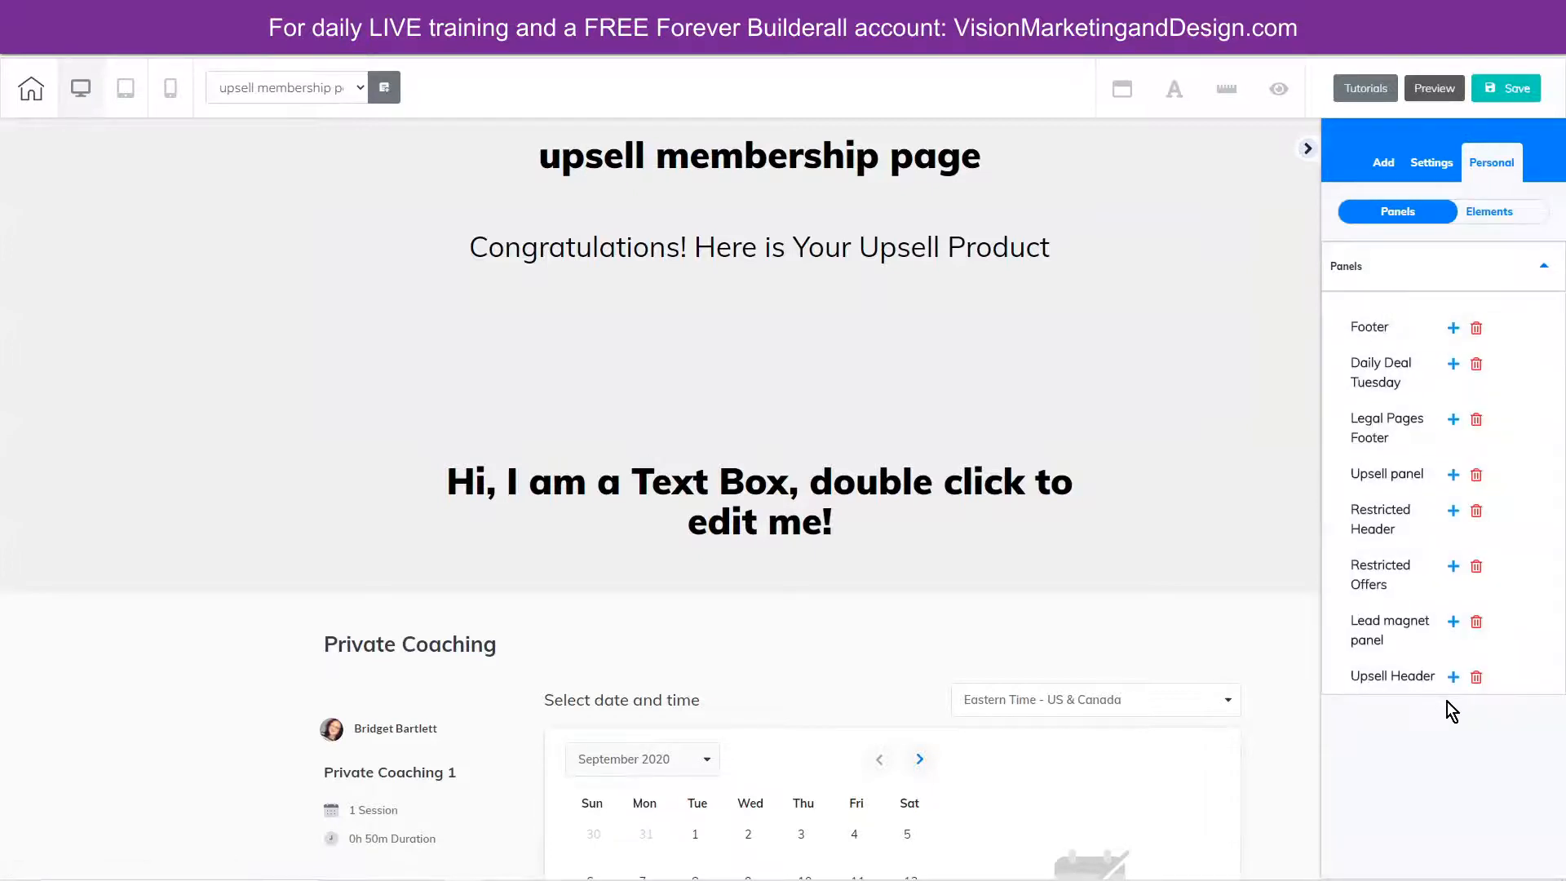
{"action": "left_click", "coordinate": [1452, 677]}
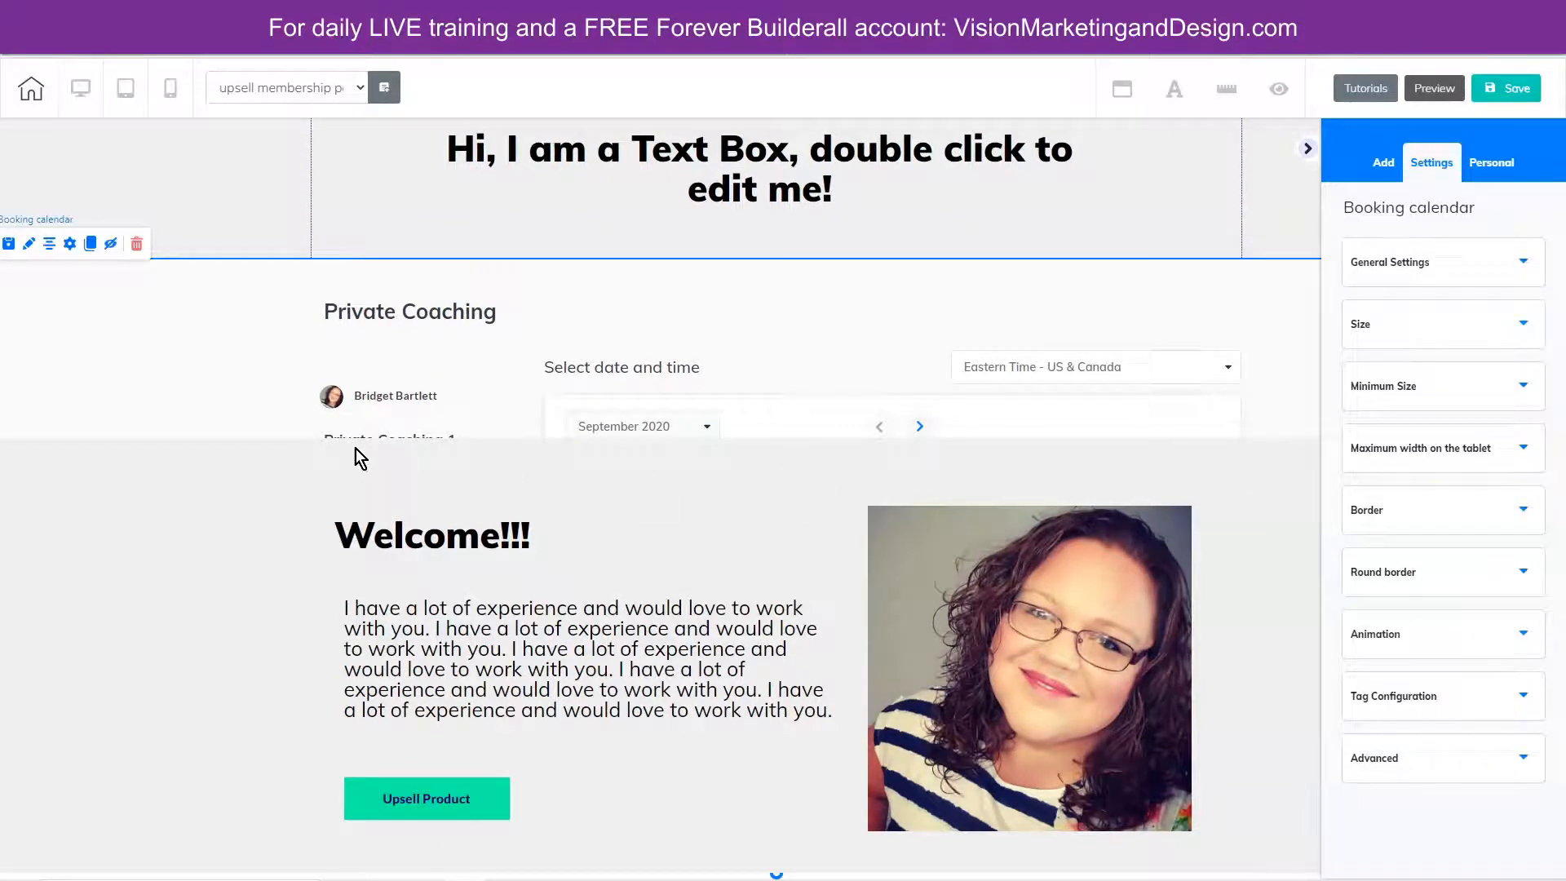
- Reorder the panels so the placeholder heading and booking calendar panel sits below the Welcome panel
{"action": "left_click", "coordinate": [335, 254]}
{"action": "scroll", "coordinate": [336, 255], "scroll_direction": "up", "scroll_amount": 4}
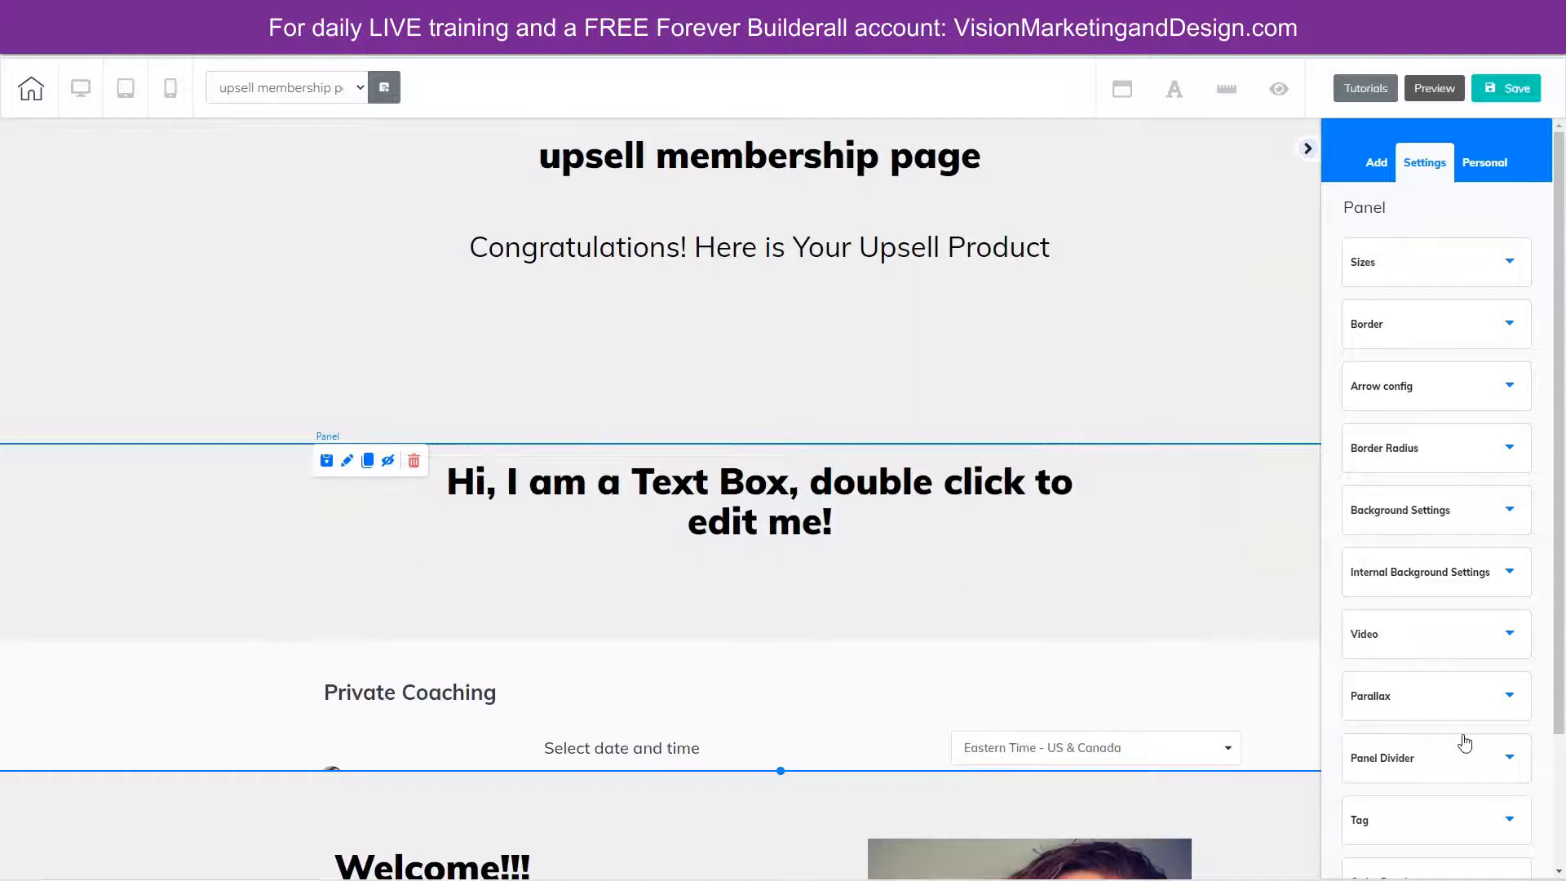
{"action": "scroll", "coordinate": [1451, 742], "scroll_direction": "down", "scroll_amount": 2}
{"action": "left_click", "coordinate": [1415, 726]}
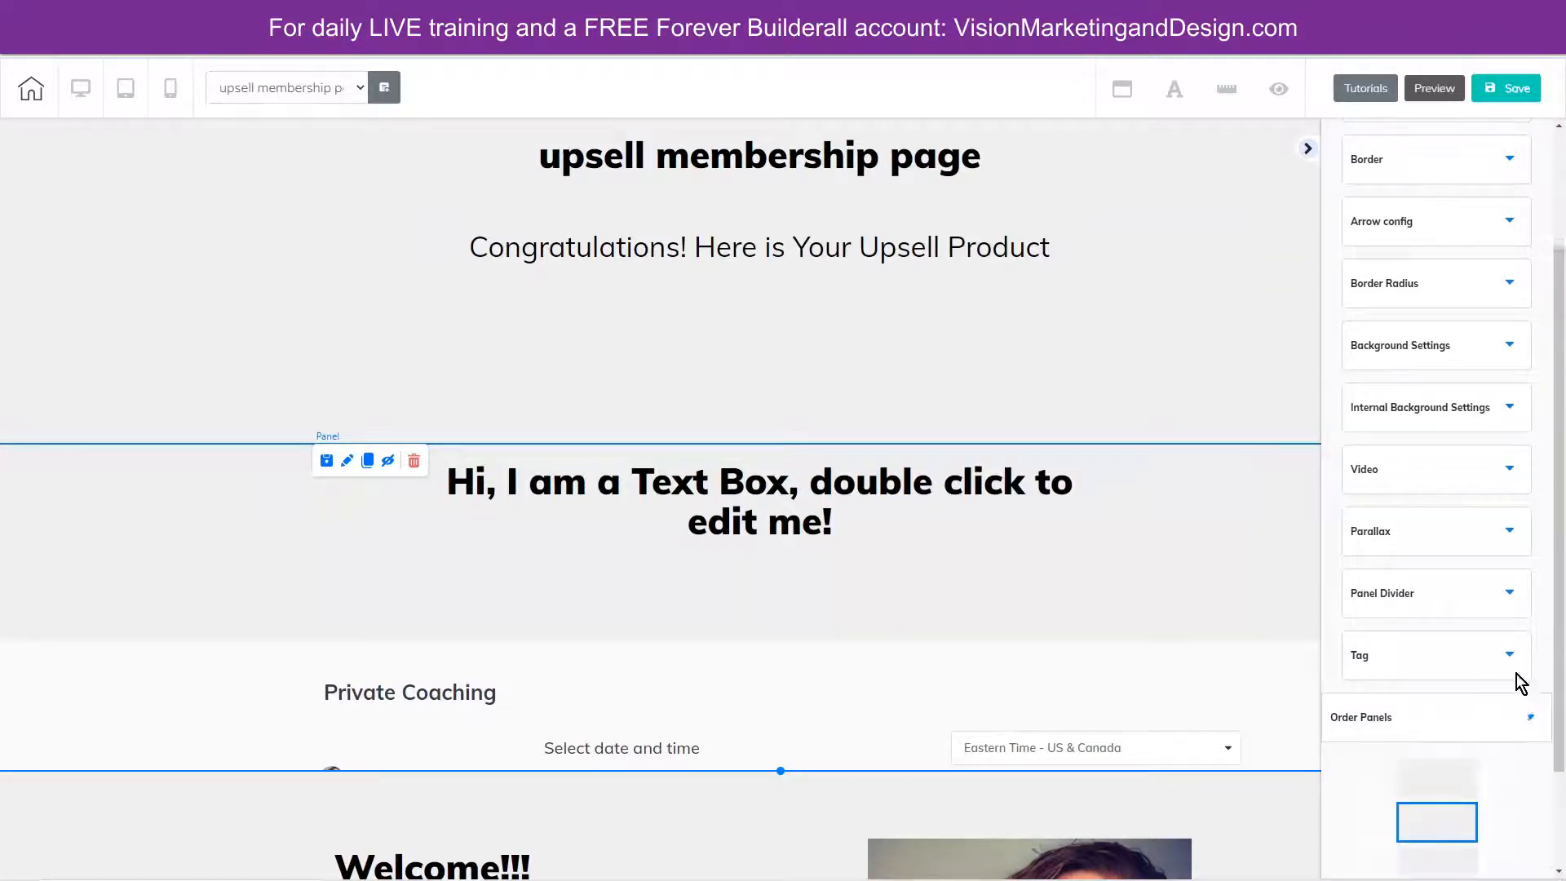
{"action": "scroll", "coordinate": [1468, 632], "scroll_direction": "down", "scroll_amount": 1}
{"action": "left_click_drag", "start_coordinate": [1451, 632], "coordinate": [1435, 673]}
{"action": "left_click", "coordinate": [1437, 711]}
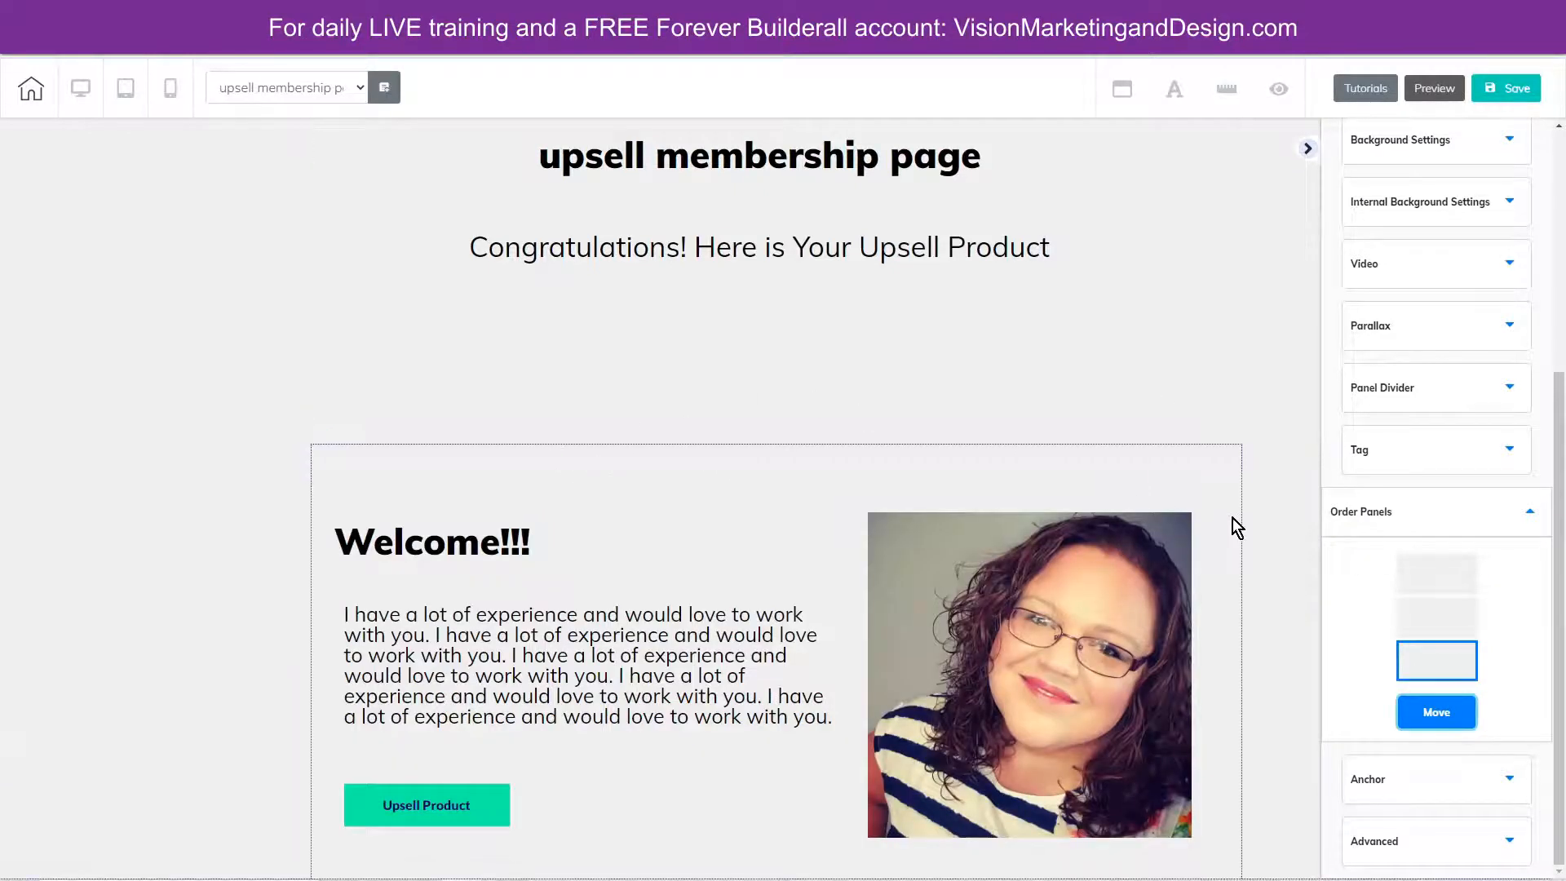
{"action": "scroll", "coordinate": [1281, 535], "scroll_direction": "down", "scroll_amount": 5}
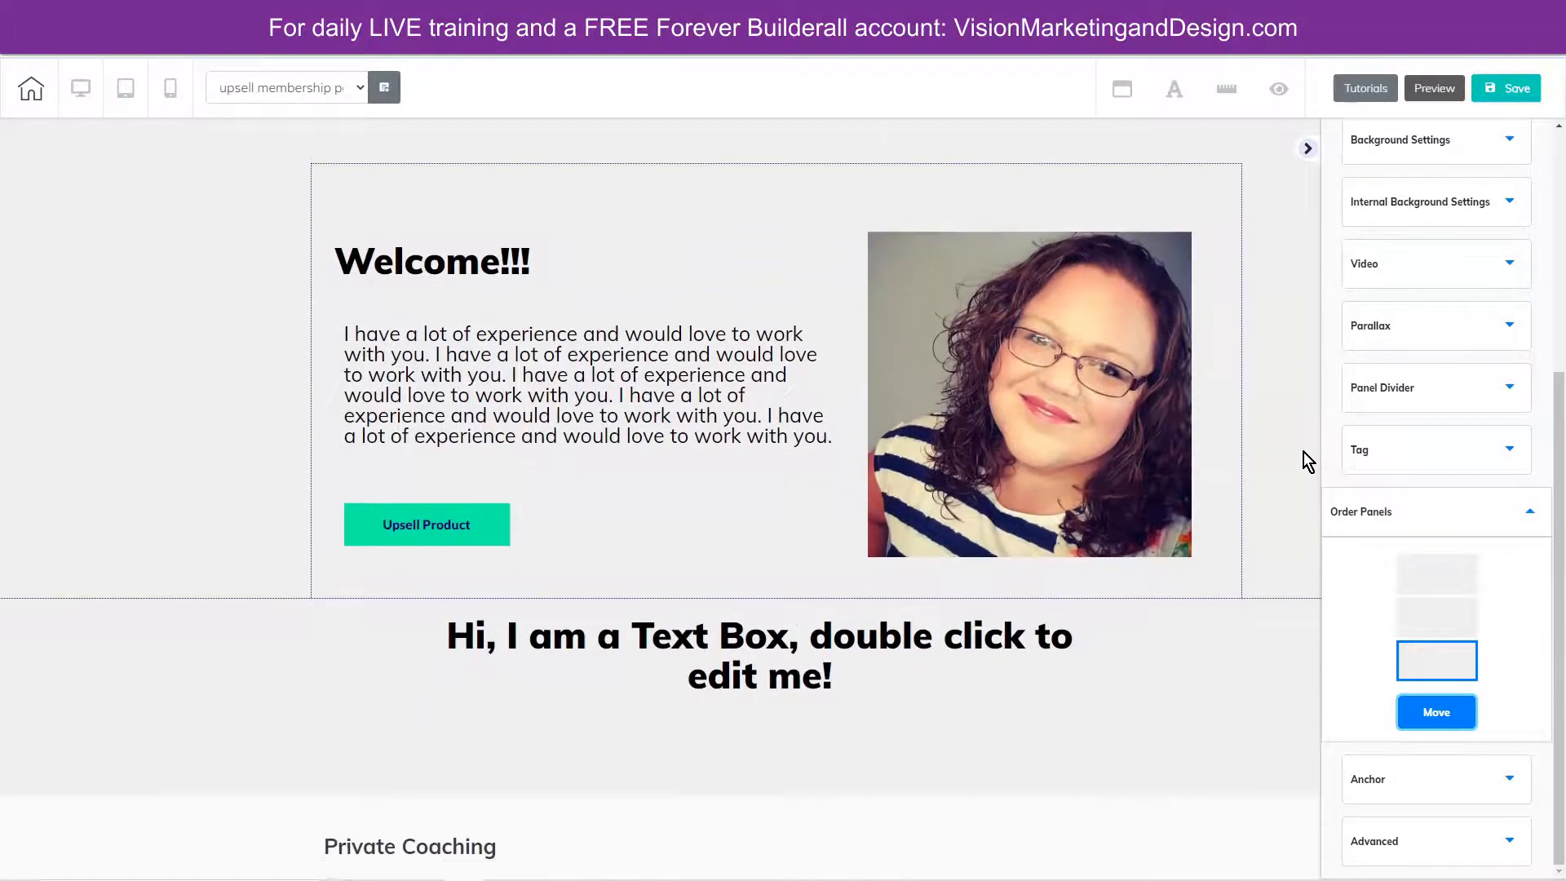
- Delete the original "upsell membership page" title panel above the Welcome panel
{"action": "scroll", "coordinate": [1289, 428], "scroll_direction": "up", "scroll_amount": 5}
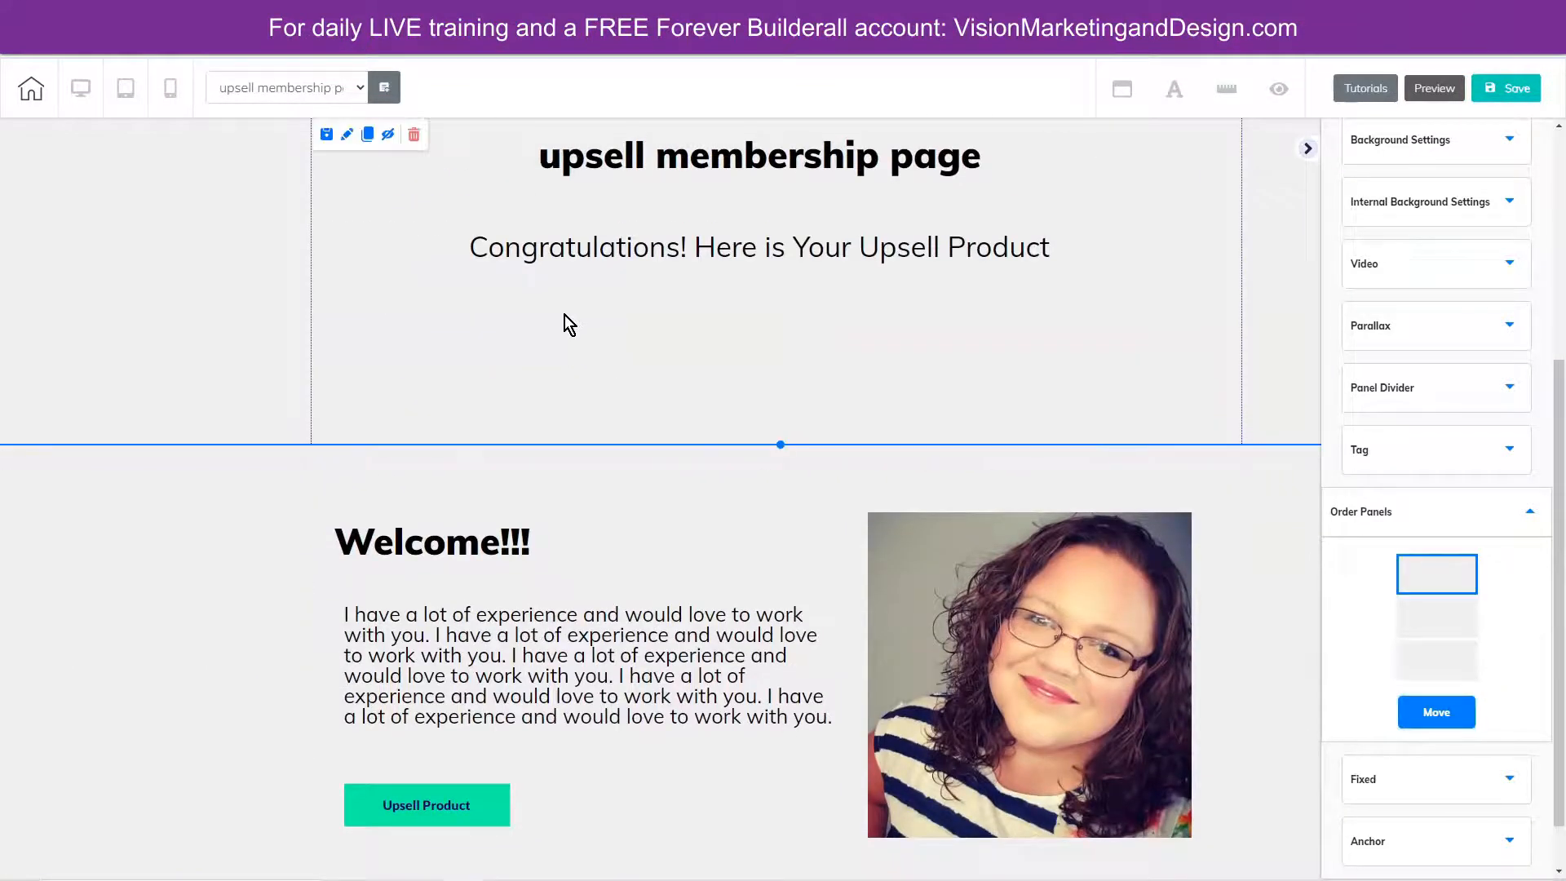
{"action": "left_click", "coordinate": [413, 134]}
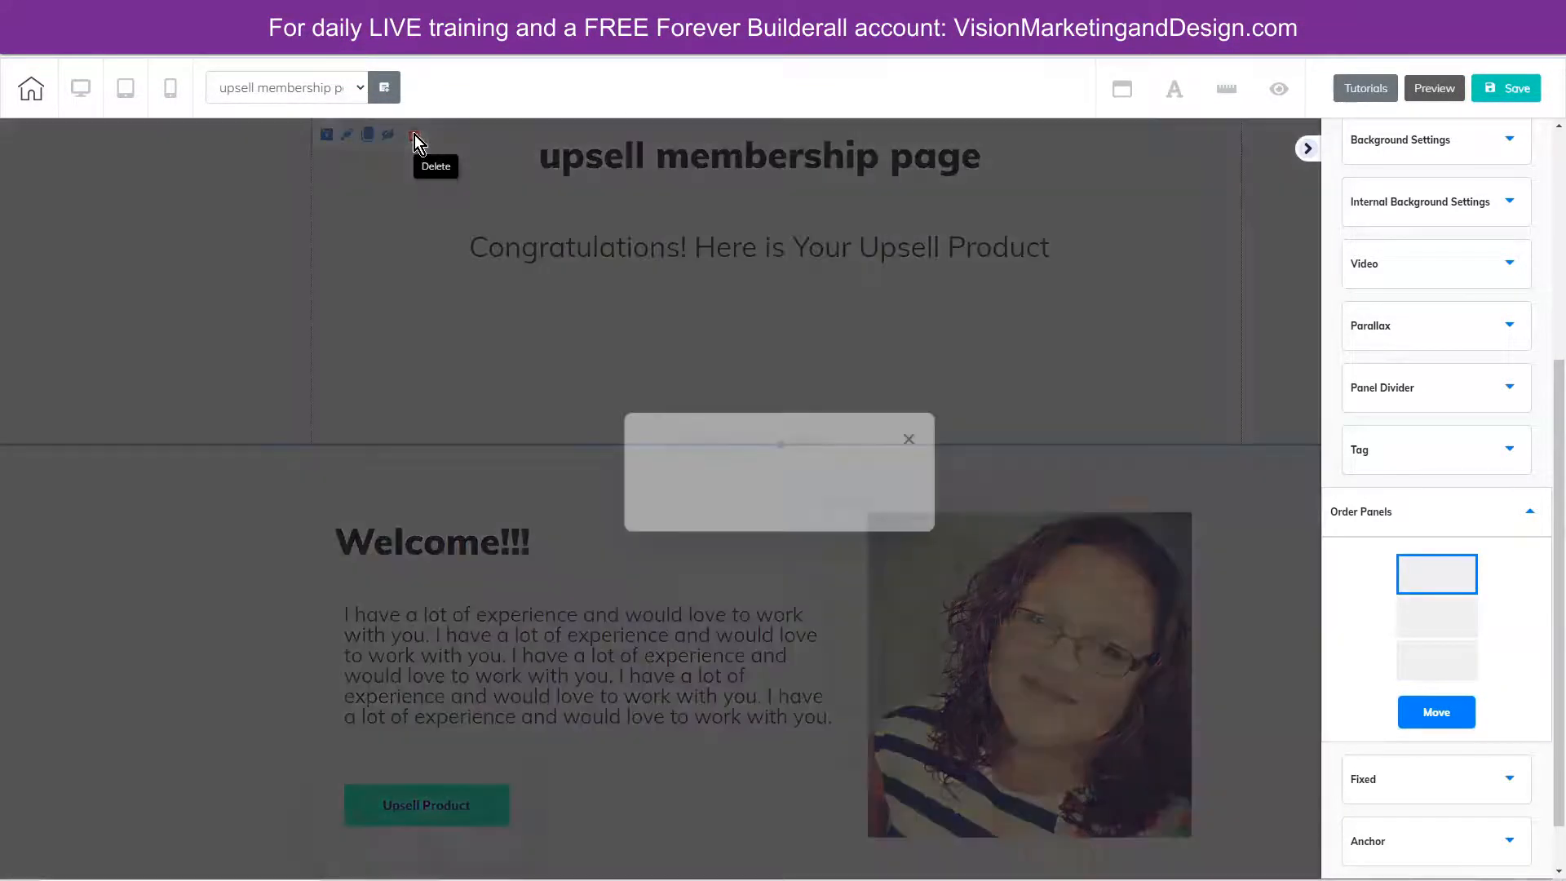
{"action": "left_click", "coordinate": [822, 493]}
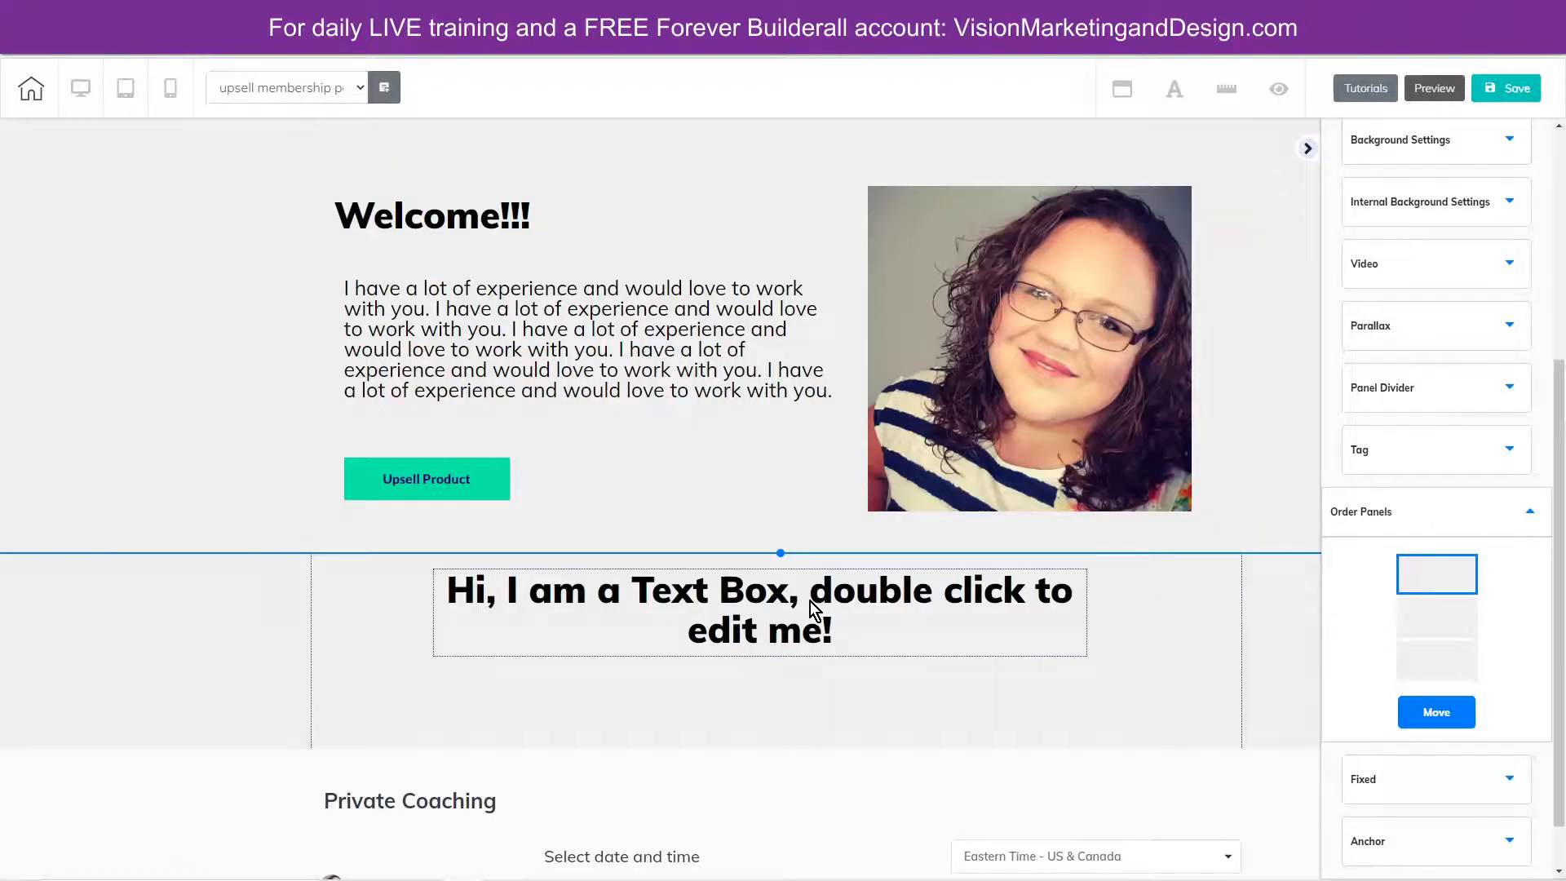
- Replace the placeholder heading with "Schedule Below" and reduce the empty space between it and the booking calendar
{"action": "left_click", "coordinate": [462, 599]}
{"action": "double_click", "coordinate": [463, 600]}
{"action": "key", "text": "ctrl+a"}
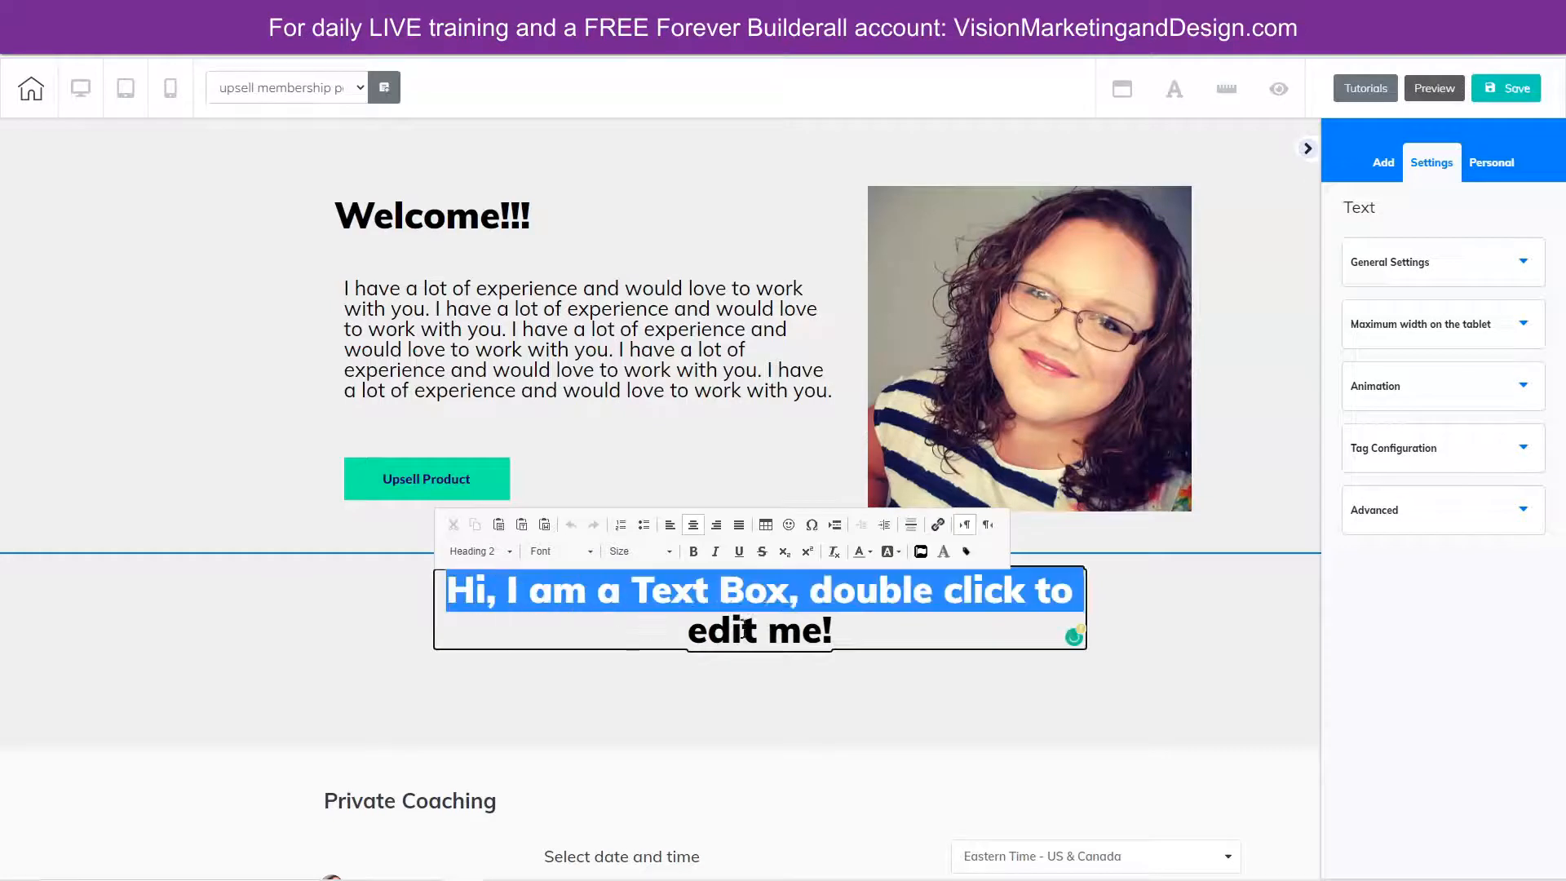
{"action": "type", "text": "Schedule Below"}
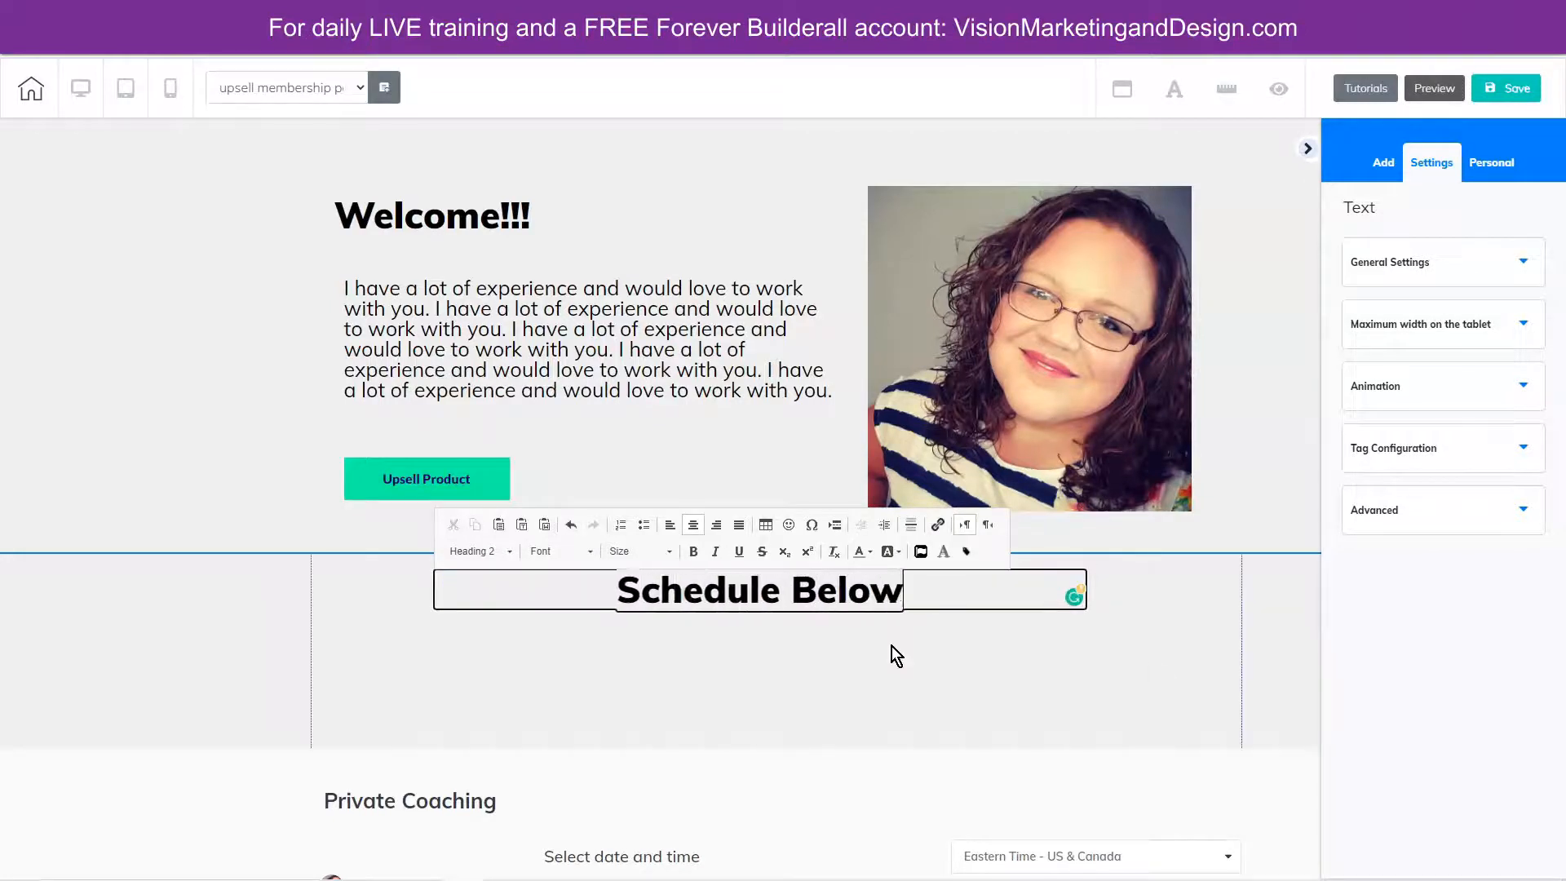
{"action": "left_click", "coordinate": [1238, 703]}
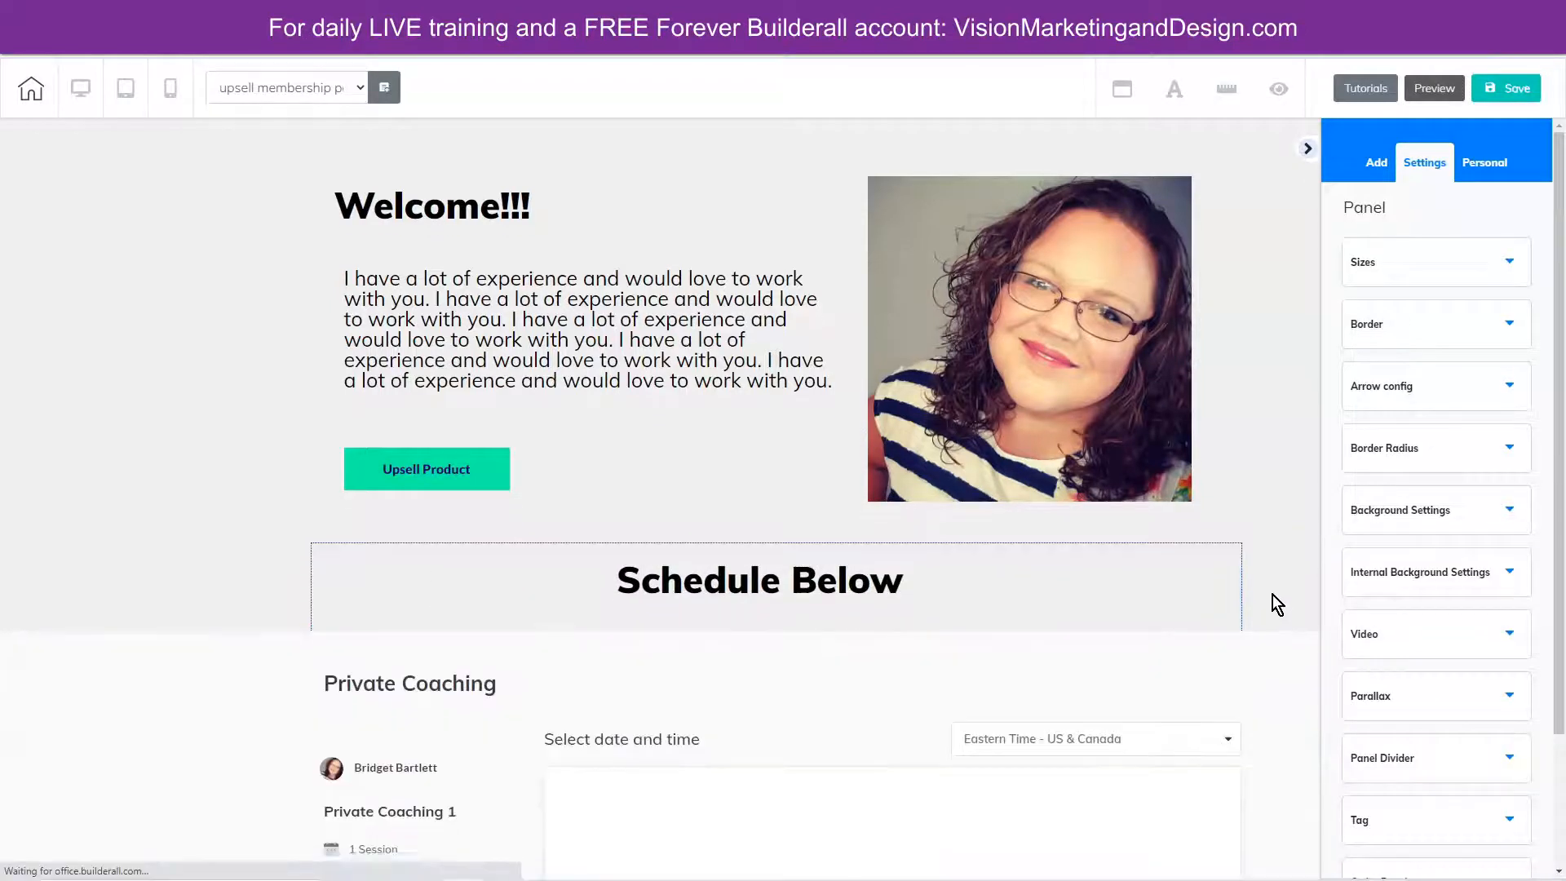
- Delete the "Upsell Product" button from the Welcome panel
{"action": "scroll", "coordinate": [1272, 600], "scroll_direction": "down", "scroll_amount": 5}
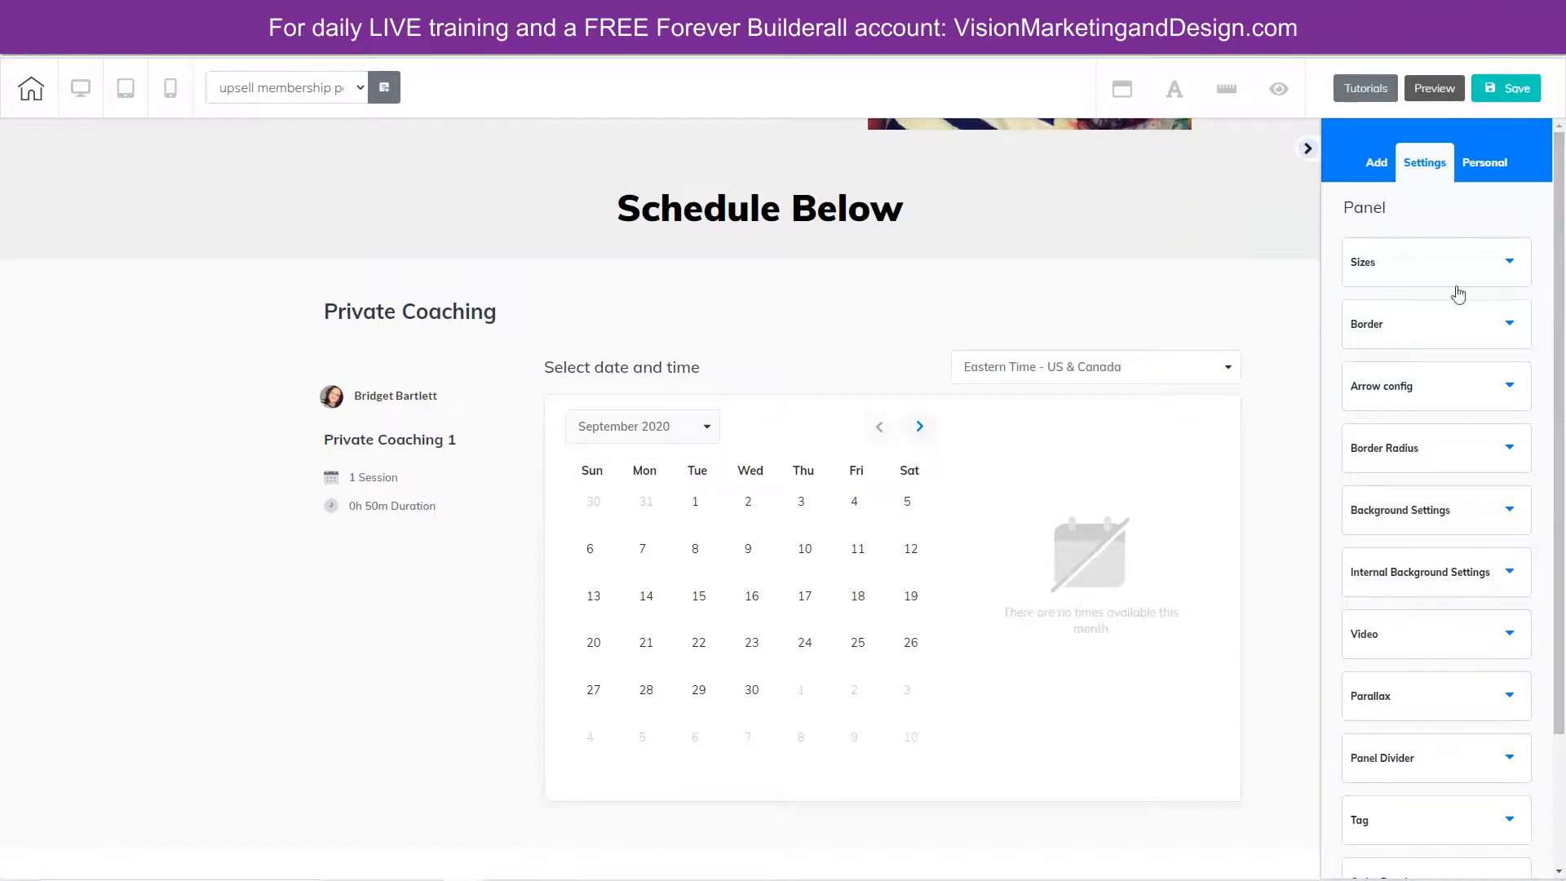
{"action": "scroll", "coordinate": [1311, 326], "scroll_direction": "up", "scroll_amount": 5}
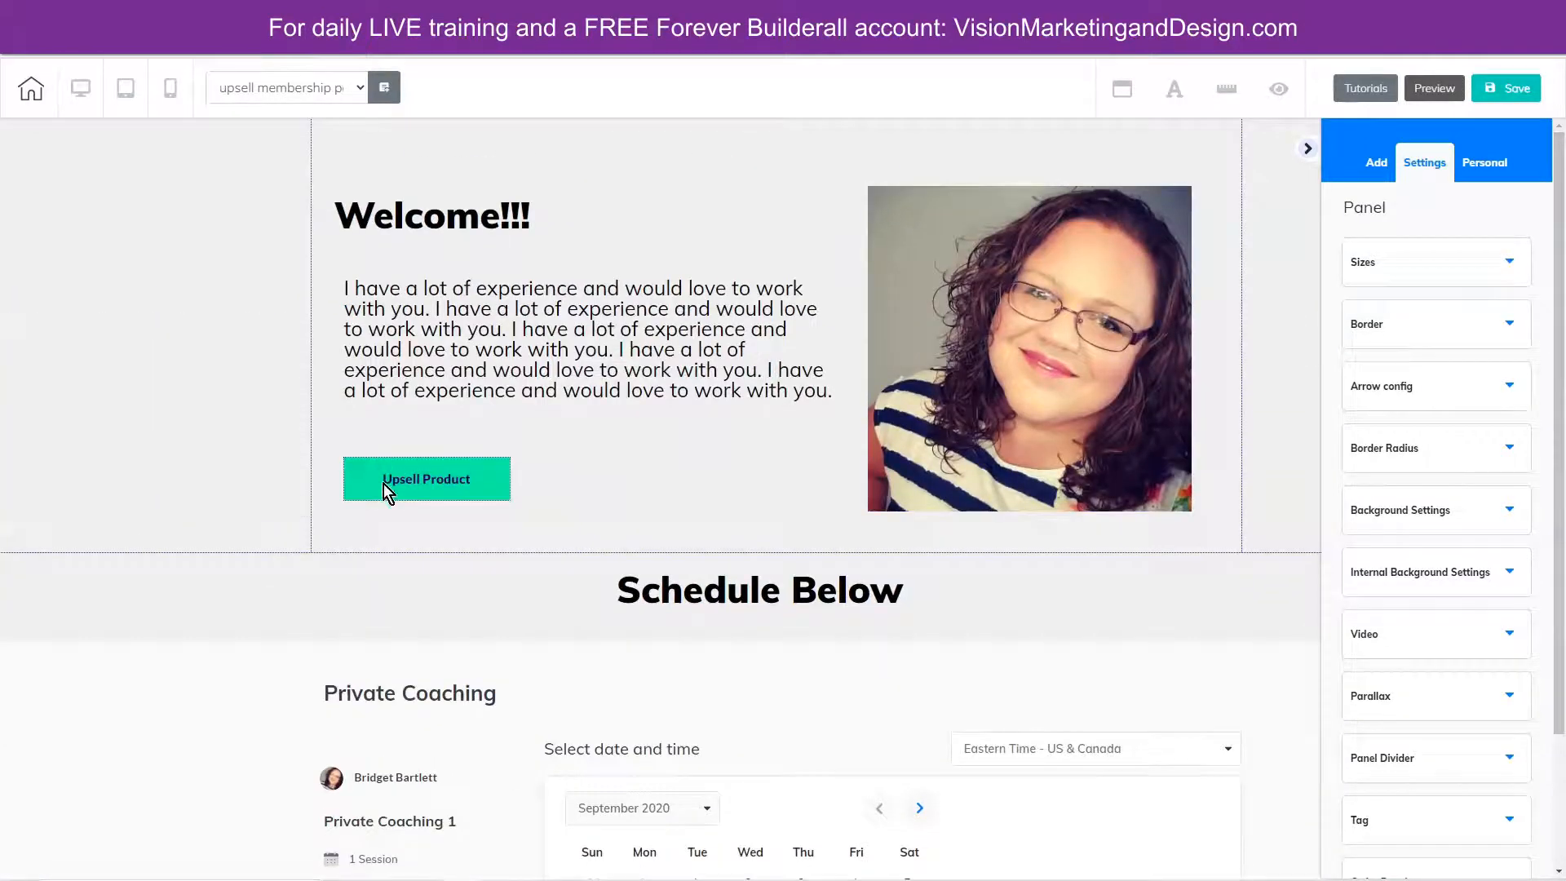
{"action": "left_click", "coordinate": [383, 481]}
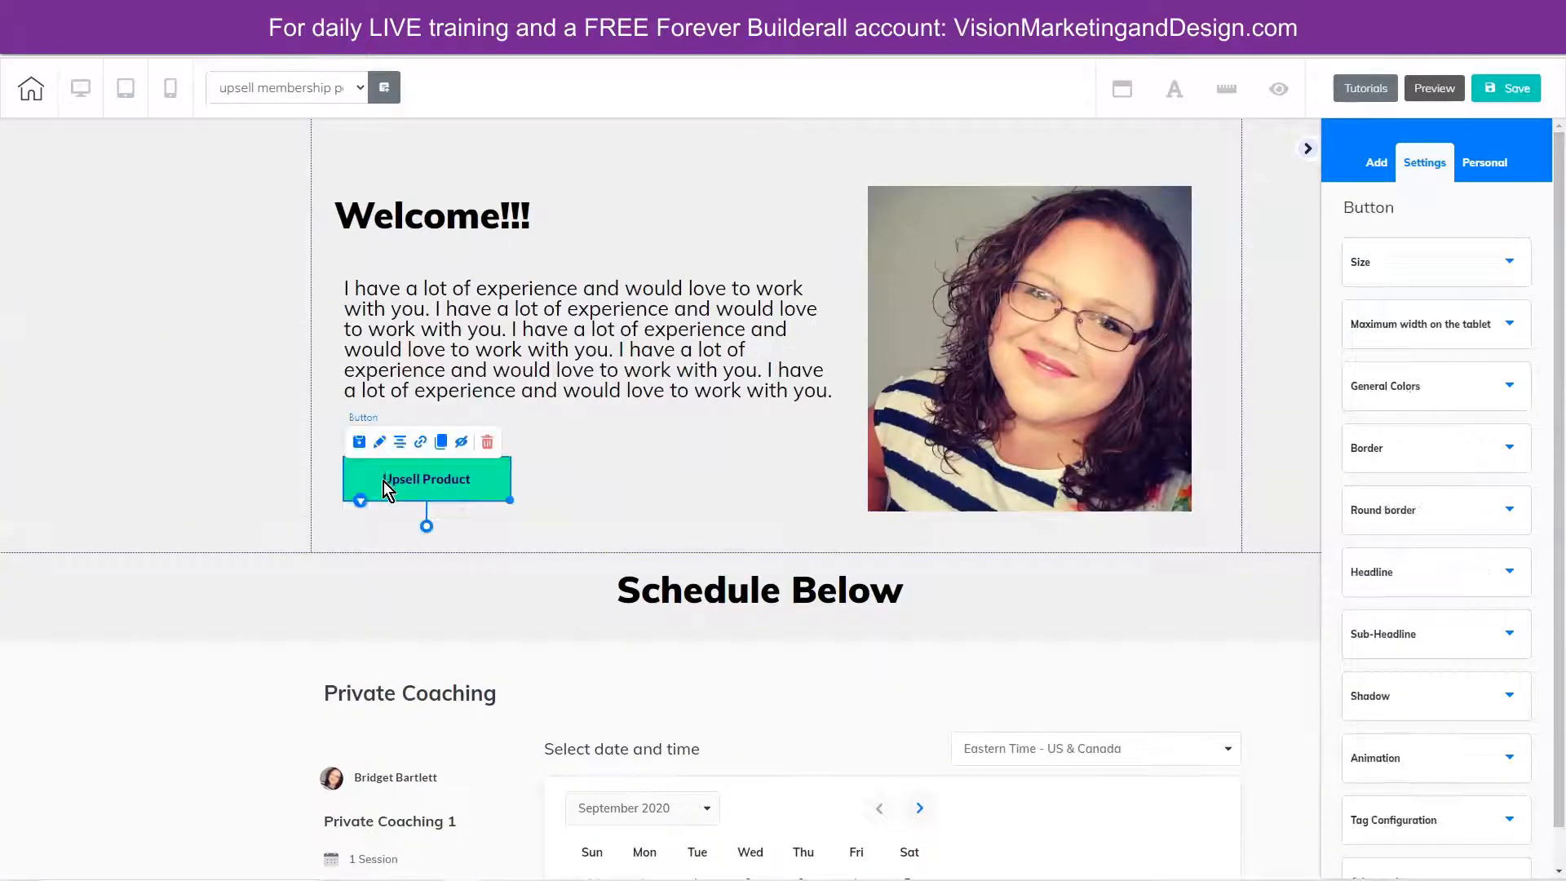
{"action": "left_click", "coordinate": [487, 442]}
{"action": "left_click", "coordinate": [844, 488]}
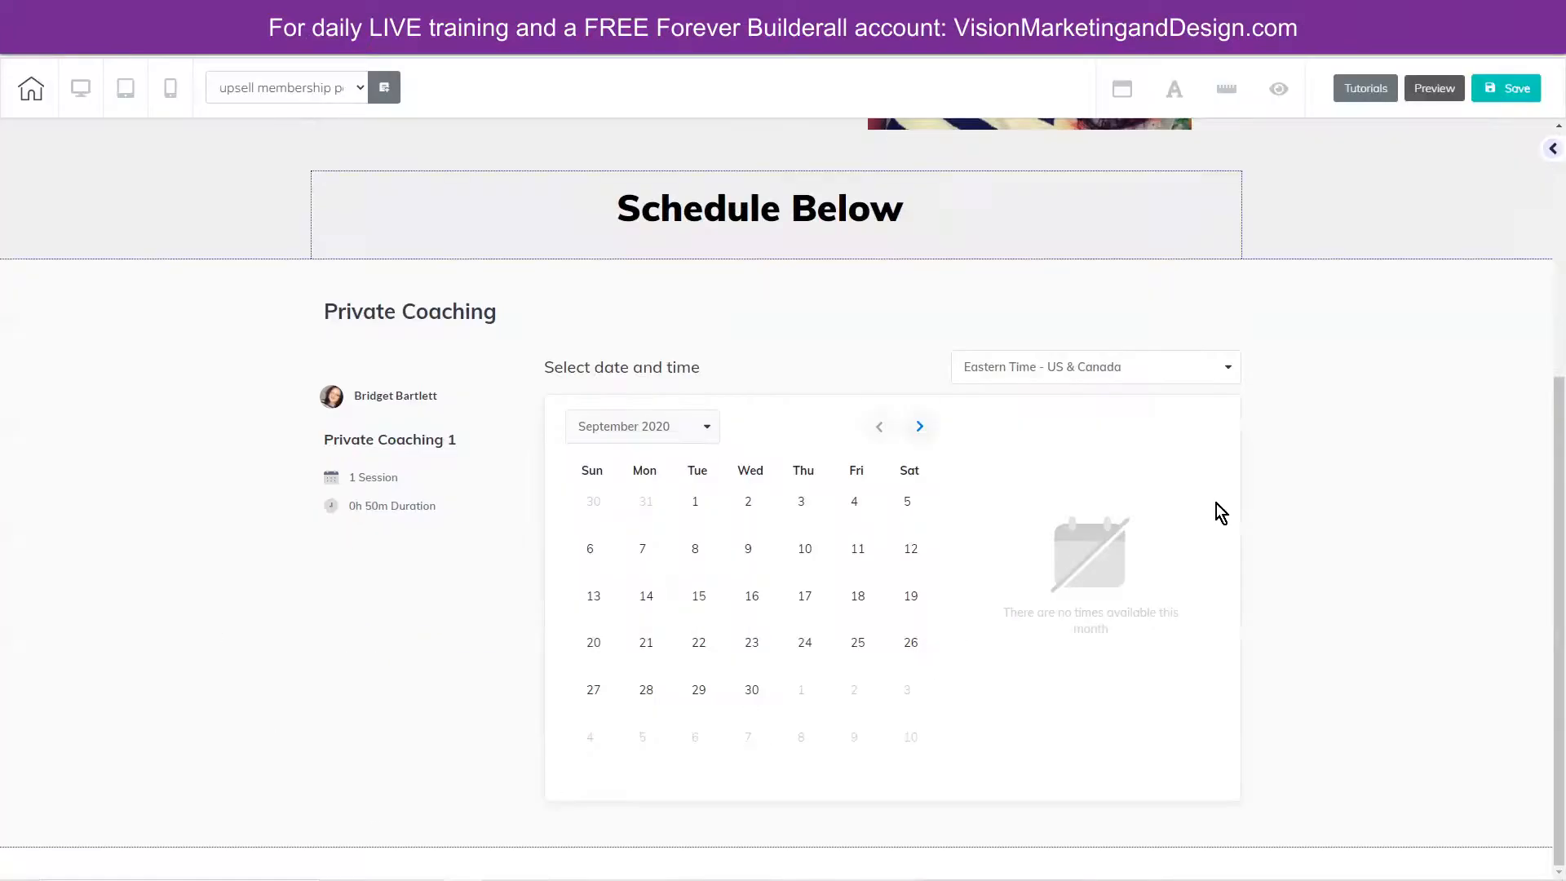
- Add the saved panel with the Congratulations message and three product cards to the upsell membership page
{"action": "scroll", "coordinate": [1334, 510], "scroll_direction": "up", "scroll_amount": 5}
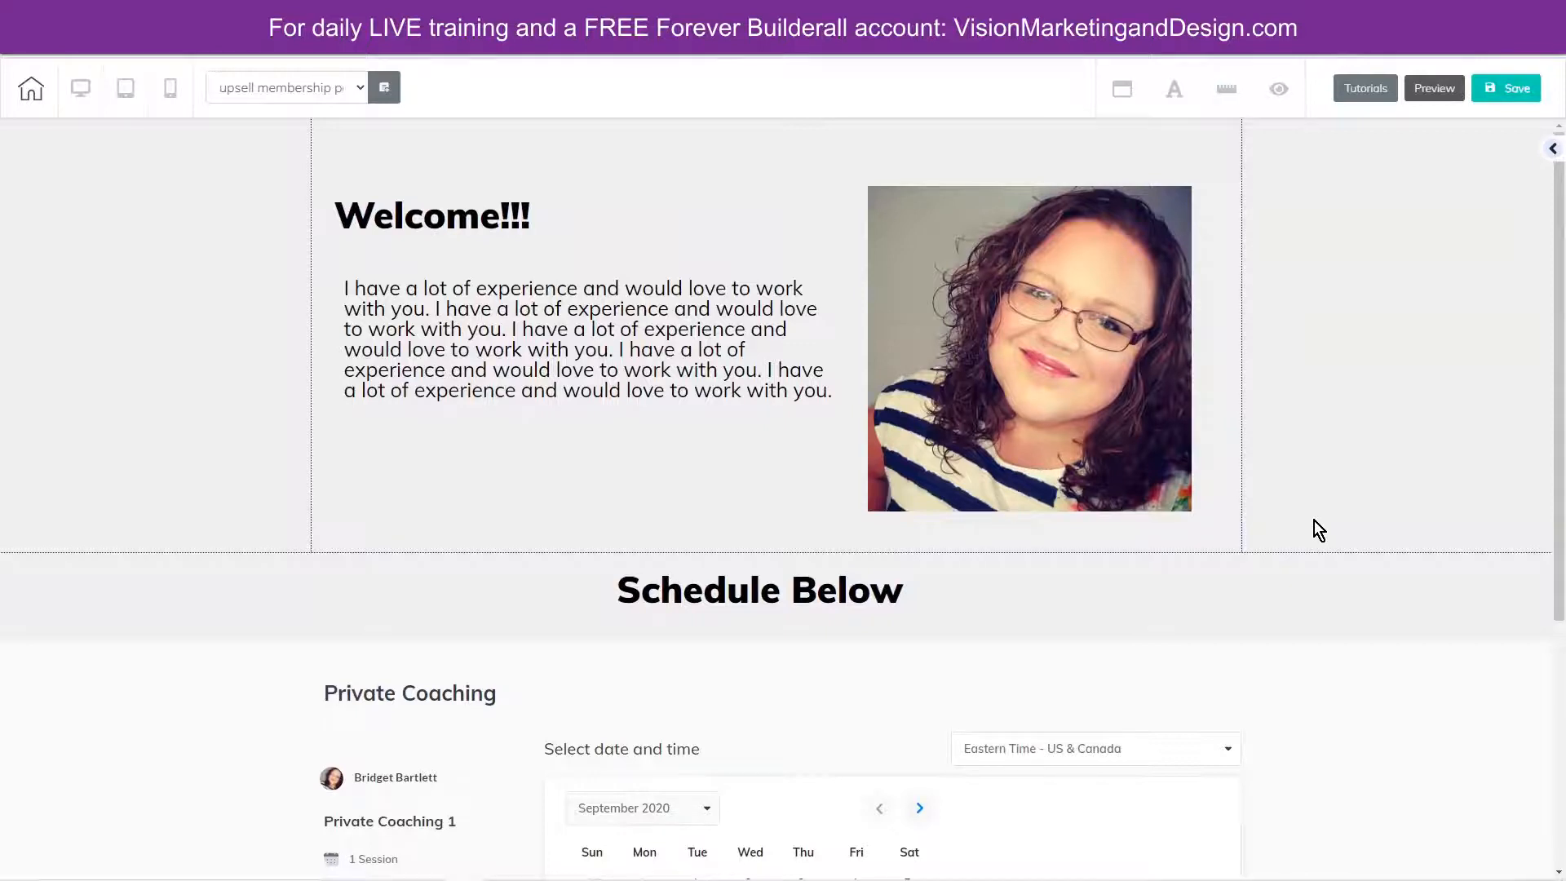
{"action": "left_click", "coordinate": [1555, 152]}
{"action": "left_click", "coordinate": [1397, 214]}
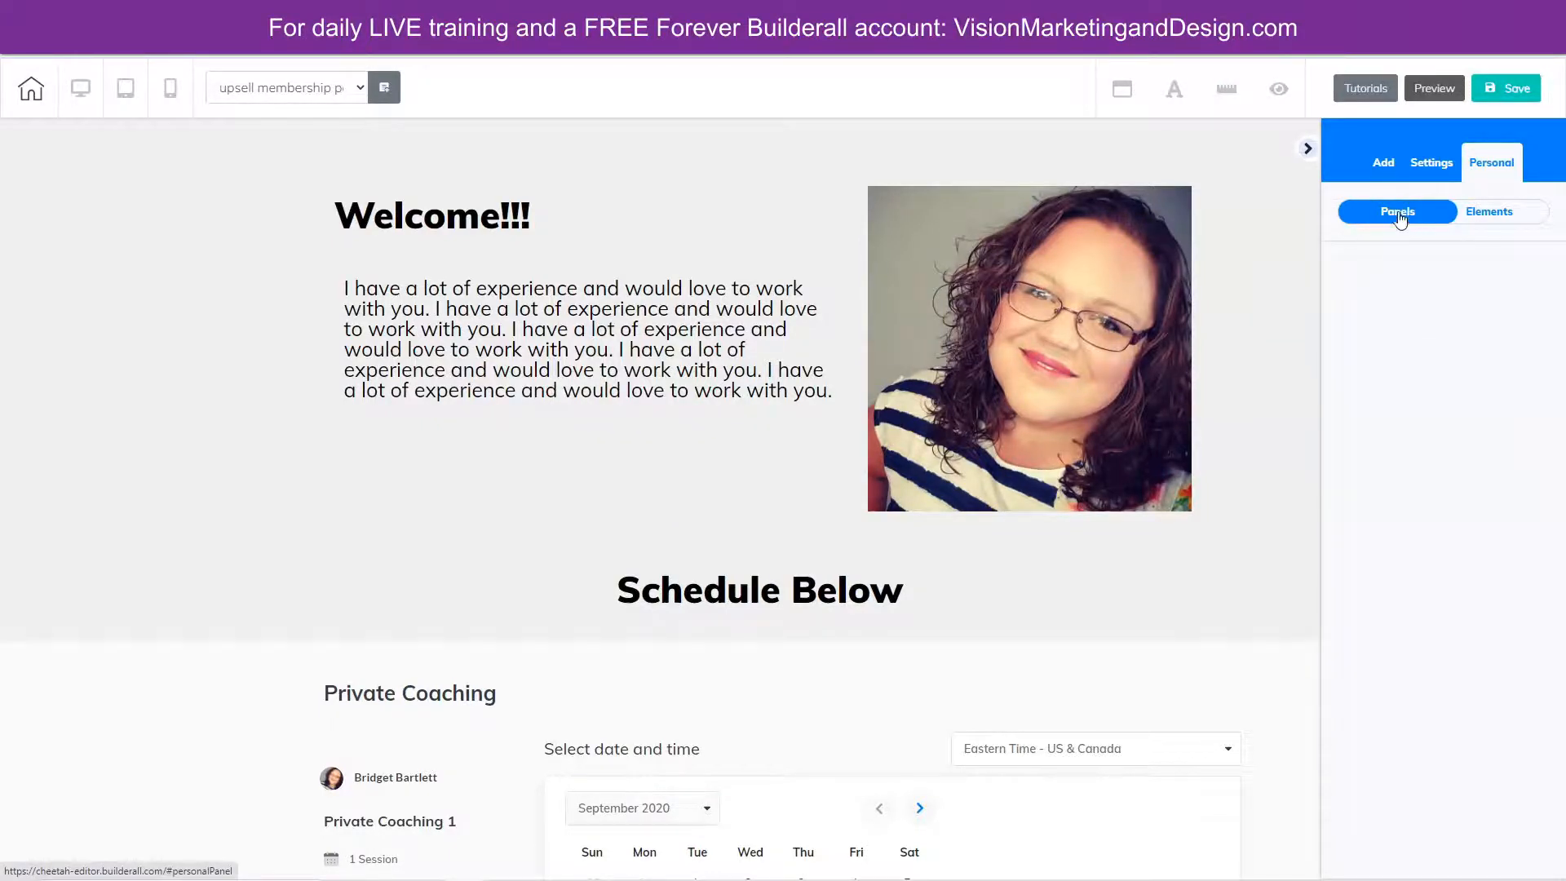
{"action": "left_click", "coordinate": [1400, 214]}
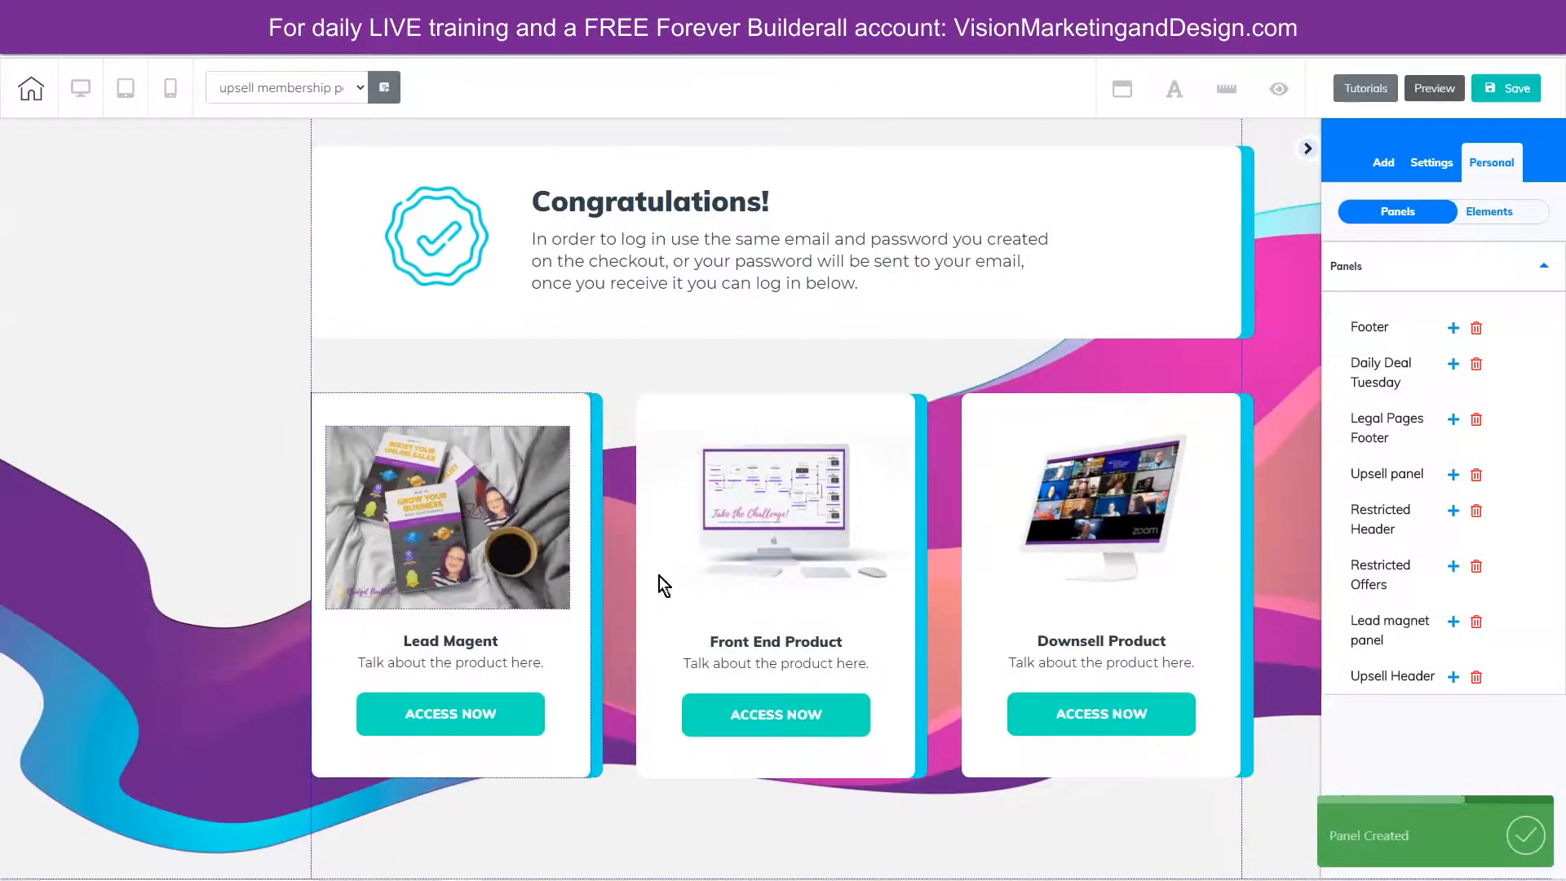
{"action": "scroll", "coordinate": [140, 641], "scroll_direction": "up", "scroll_amount": 8}
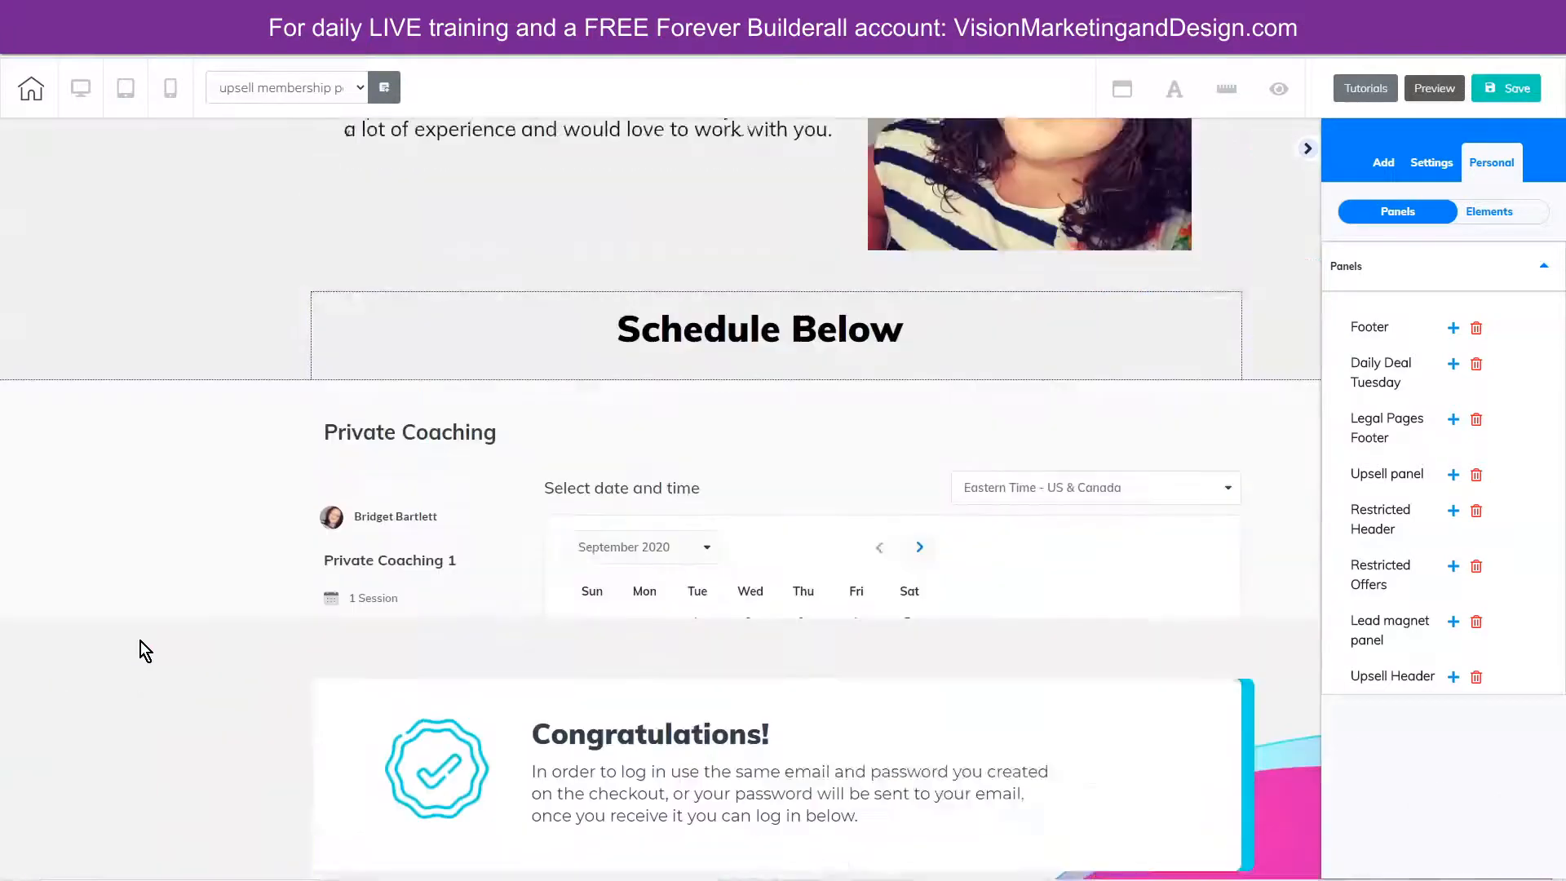
{"action": "scroll", "coordinate": [115, 692], "scroll_direction": "down", "scroll_amount": 7}
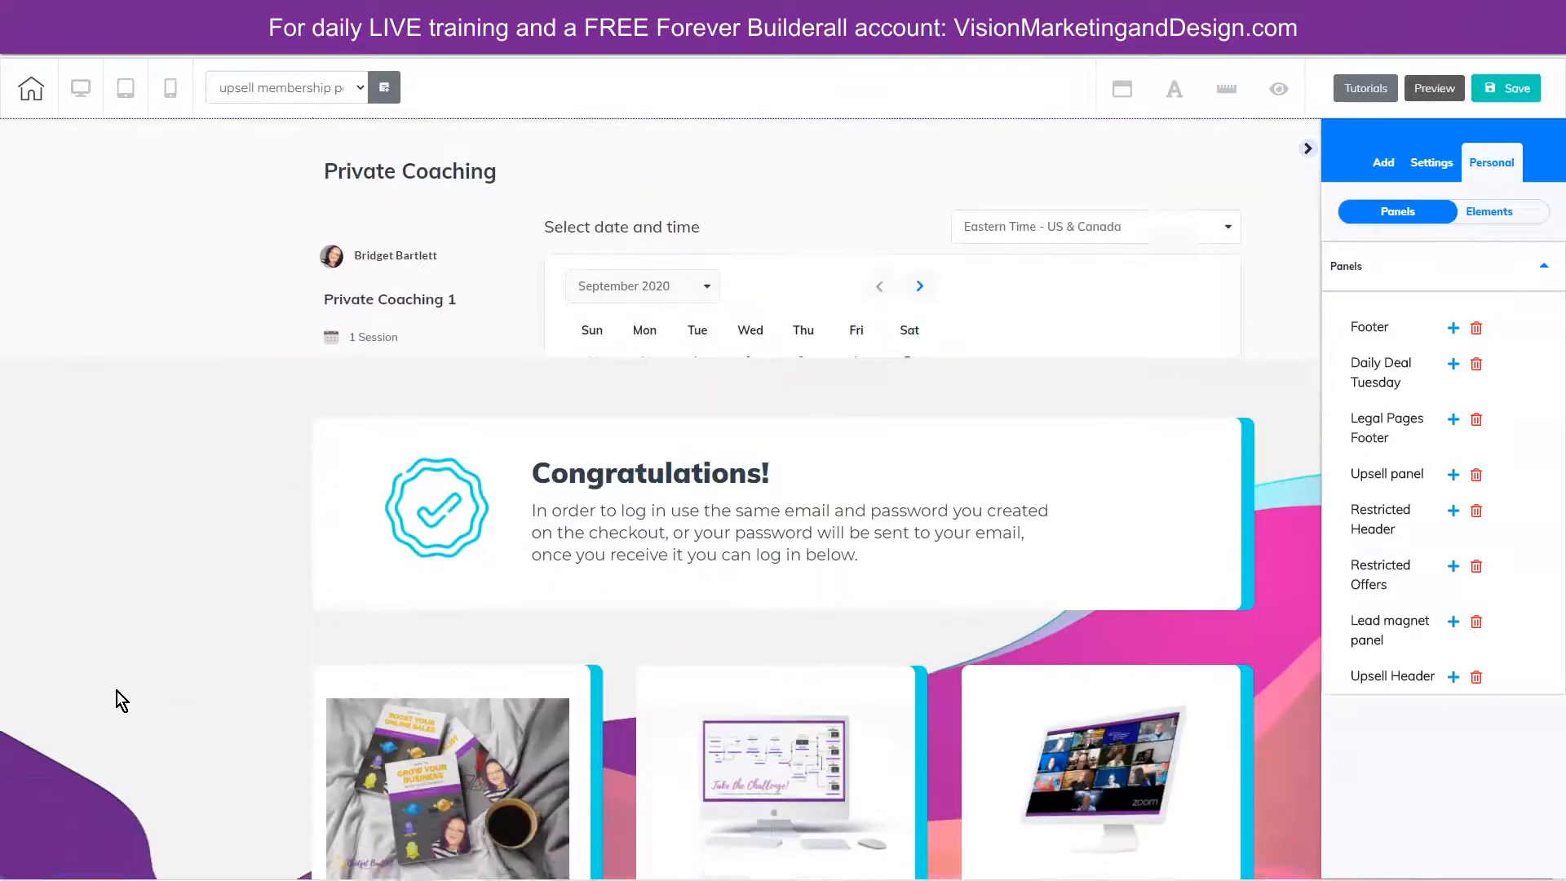
{"action": "scroll", "coordinate": [102, 607], "scroll_direction": "up", "scroll_amount": 2}
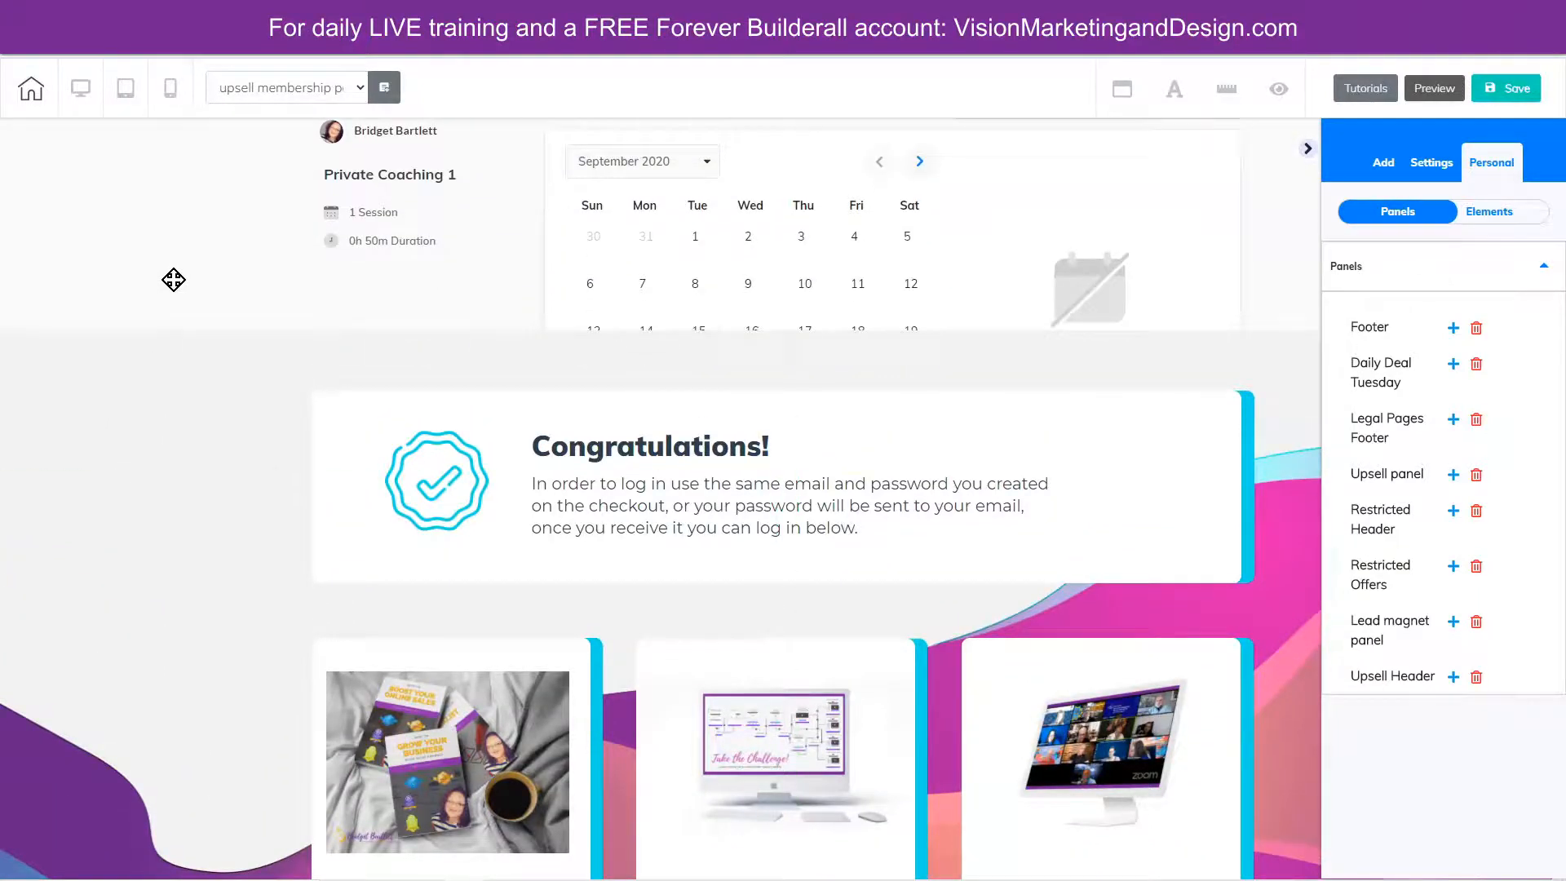
- Move the booking calendar down so it no longer covers the "Schedule Below" heading
{"action": "scroll", "coordinate": [1279, 413], "scroll_direction": "up", "scroll_amount": 5}
{"action": "scroll", "coordinate": [1278, 412], "scroll_direction": "up", "scroll_amount": 1}
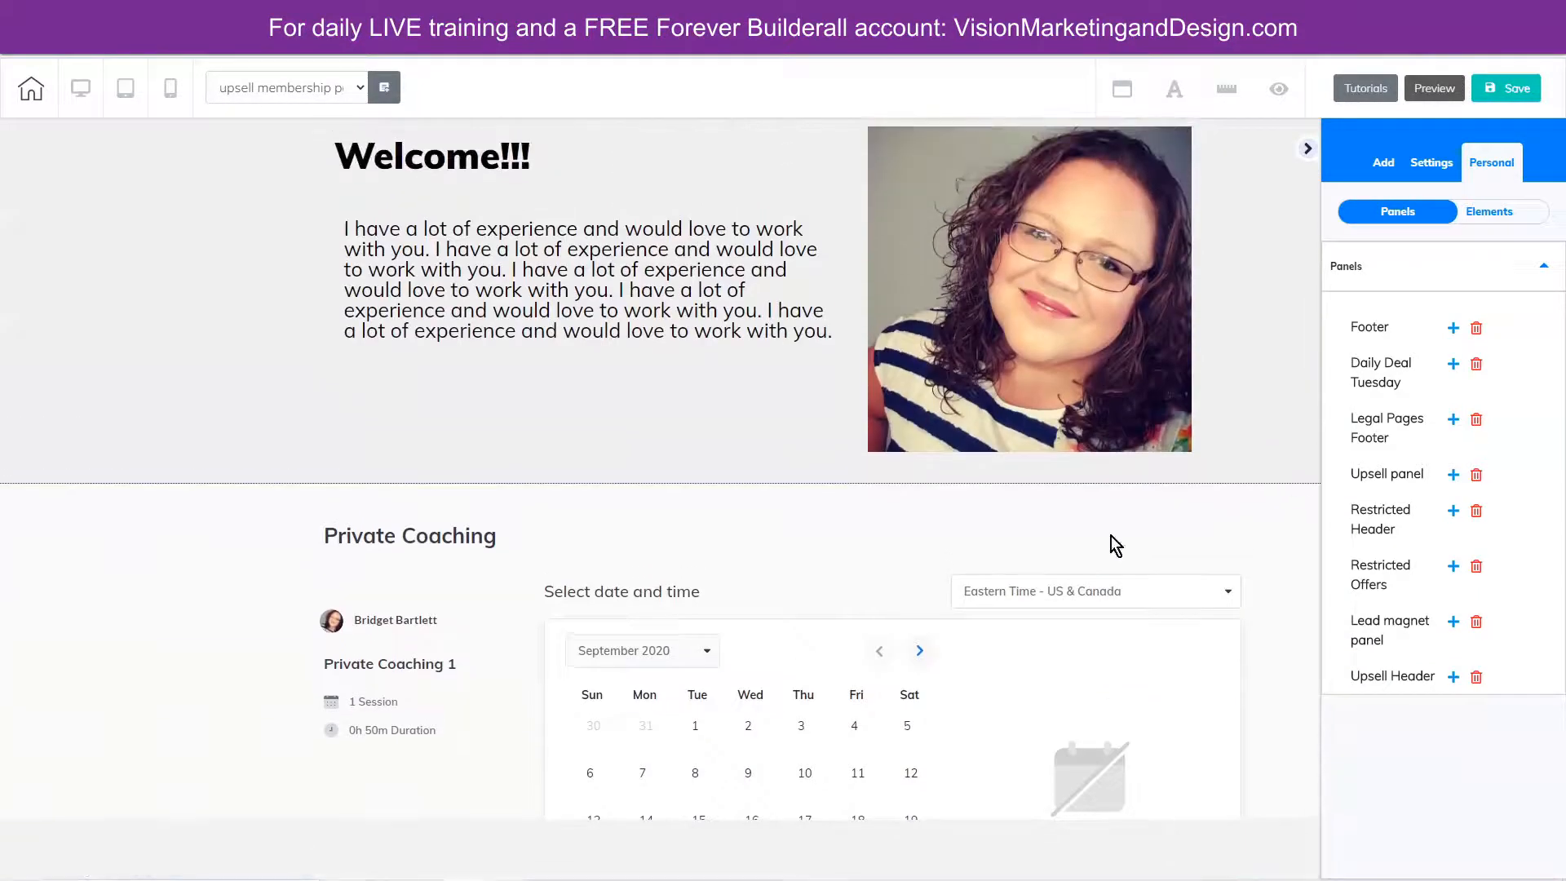
{"action": "left_click_drag", "start_coordinate": [116, 544], "coordinate": [167, 796]}
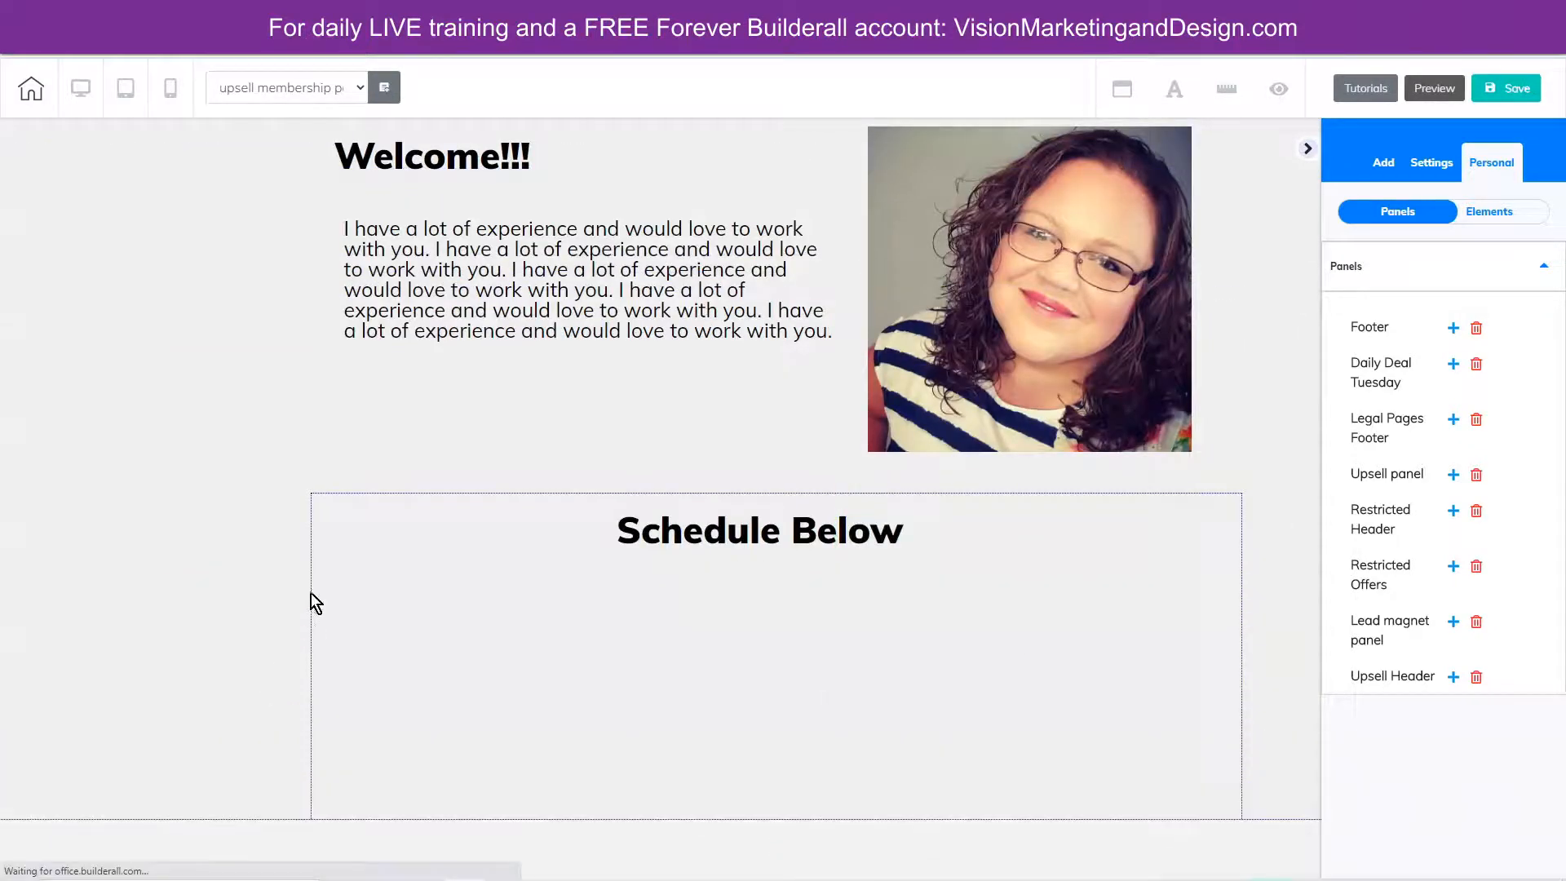
- Set the height of the panel holding the "Schedule Below" heading to 1108 and its minimum height to 272
{"action": "left_click", "coordinate": [309, 544]}
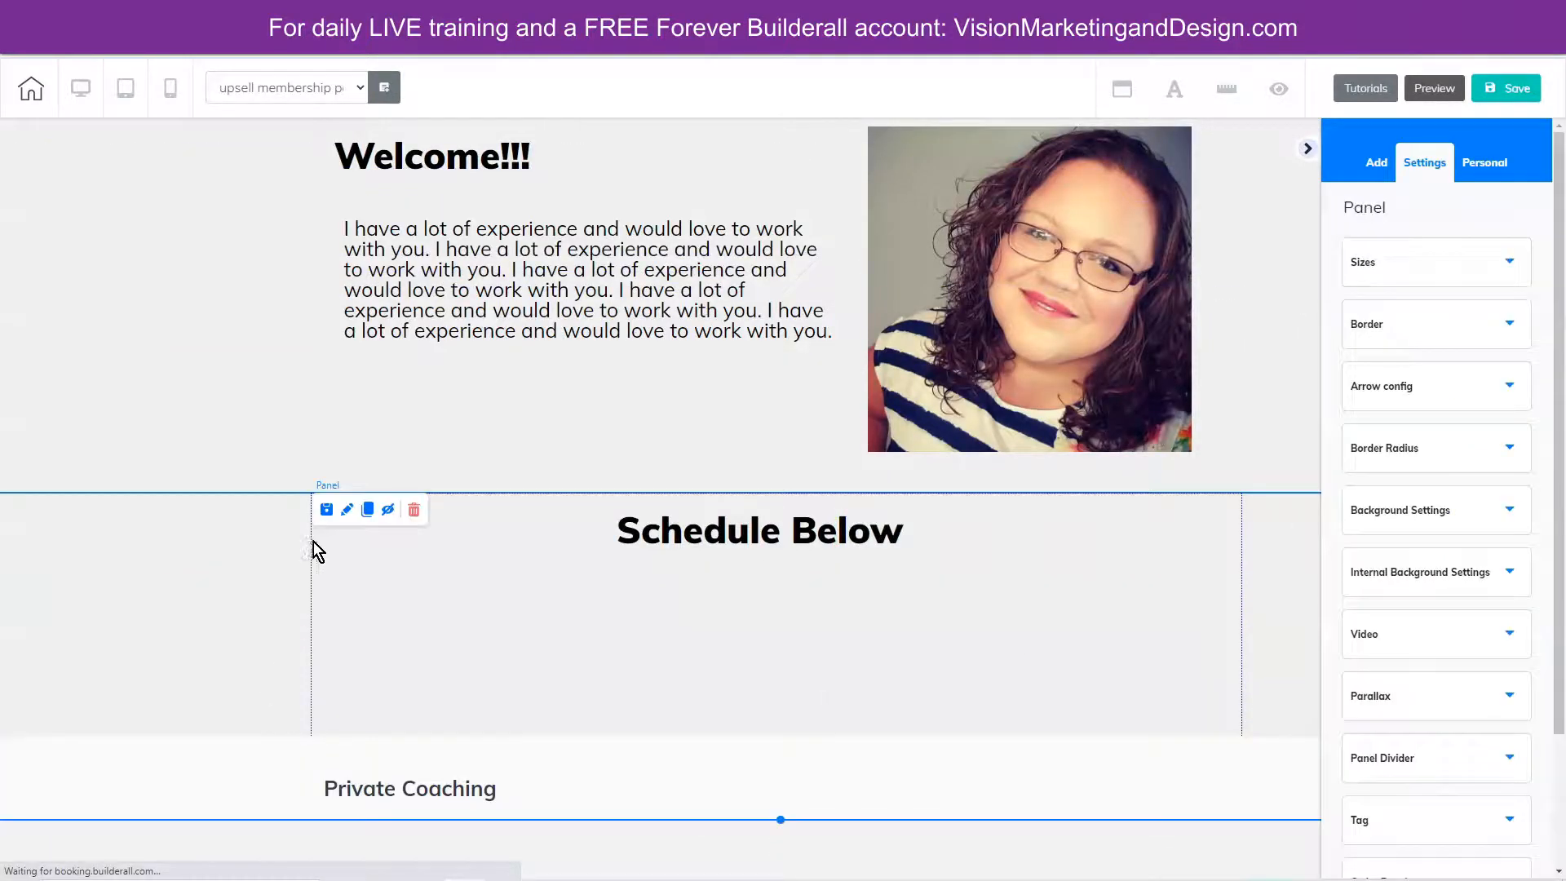
{"action": "left_click", "coordinate": [1401, 261]}
{"action": "left_click_drag", "start_coordinate": [1357, 368], "coordinate": [1375, 368]}
{"action": "left_click_drag", "start_coordinate": [1375, 461], "coordinate": [1384, 456]}
{"action": "scroll", "coordinate": [1226, 637], "scroll_direction": "down", "scroll_amount": 7}
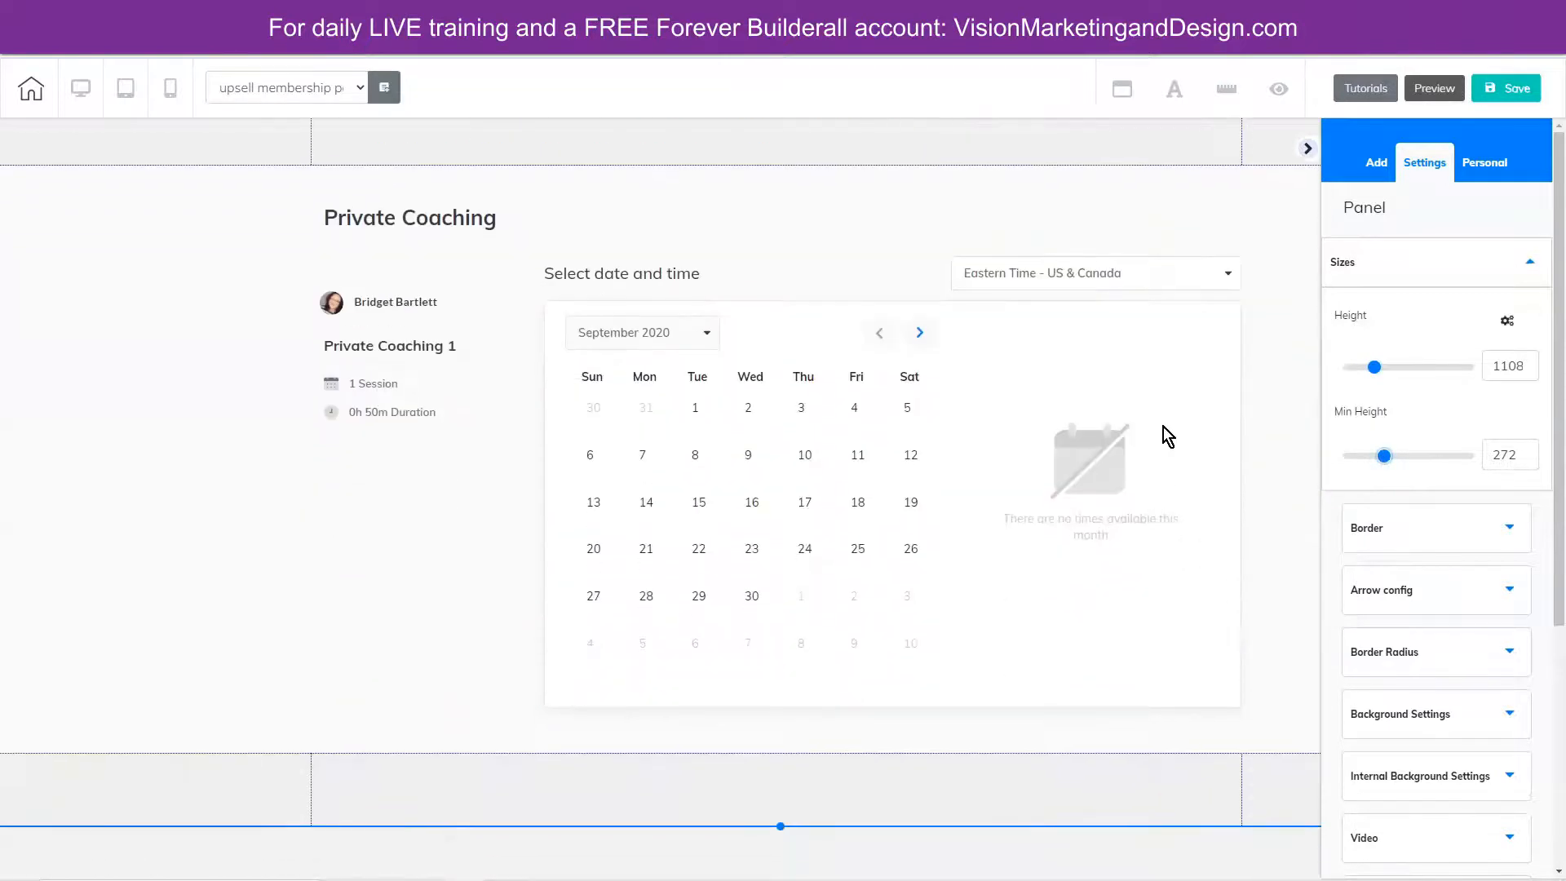
- Reposition the booking calendar directly beneath the "Schedule Below" heading
{"action": "left_click_drag", "start_coordinate": [1274, 322], "coordinate": [1272, 217]}
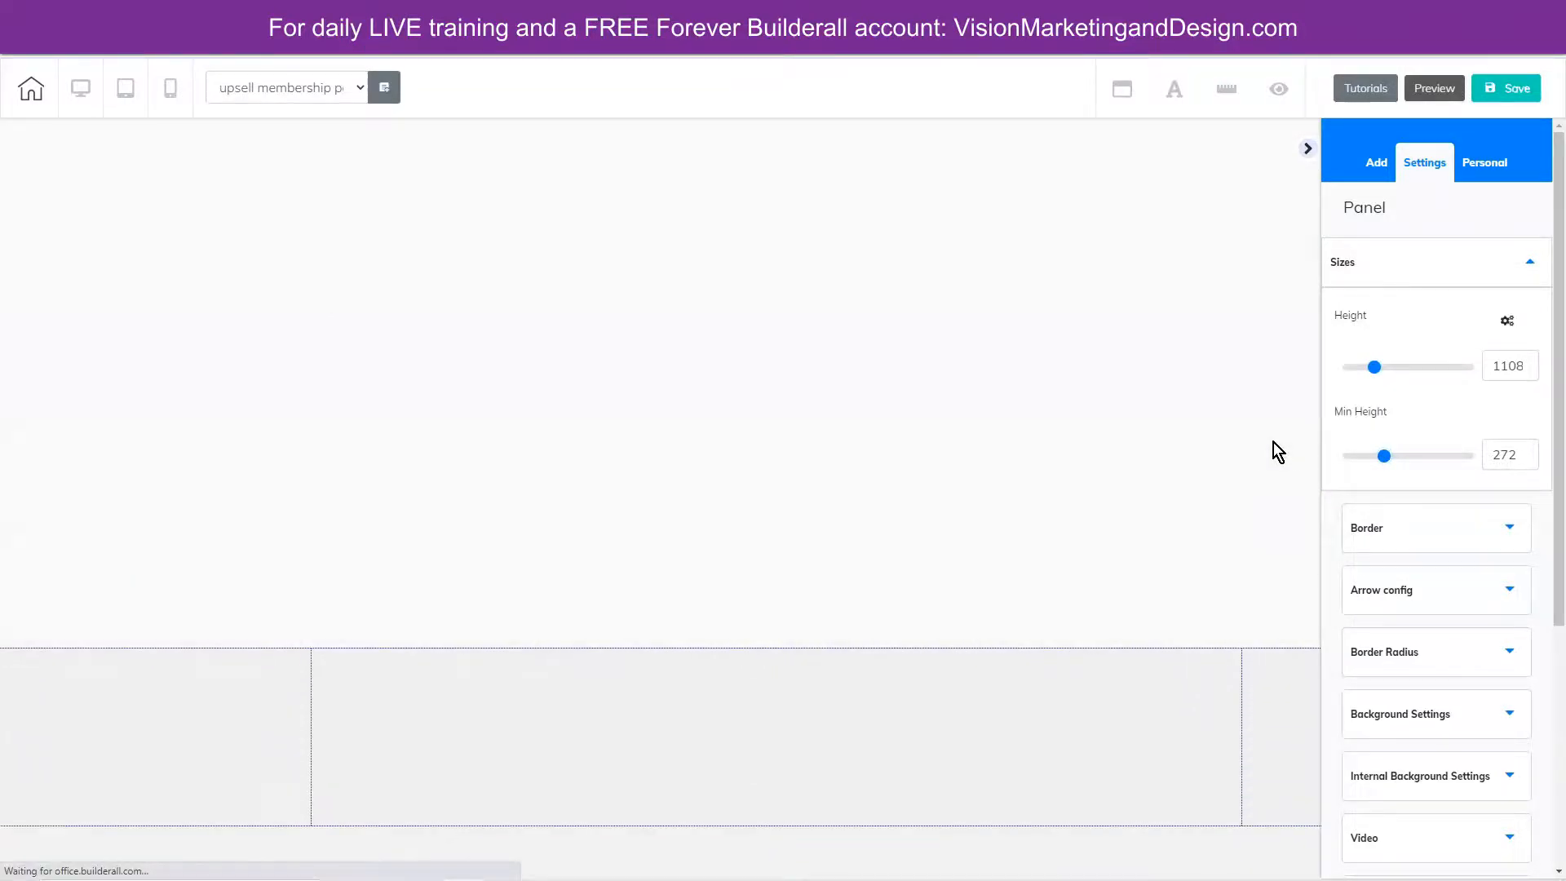
{"action": "scroll", "coordinate": [1274, 442], "scroll_direction": "up", "scroll_amount": 5}
{"action": "left_click_drag", "start_coordinate": [1276, 489], "coordinate": [1279, 412]}
{"action": "scroll", "coordinate": [1297, 553], "scroll_direction": "down", "scroll_amount": 3}
{"action": "scroll", "coordinate": [1296, 552], "scroll_direction": "down", "scroll_amount": 5}
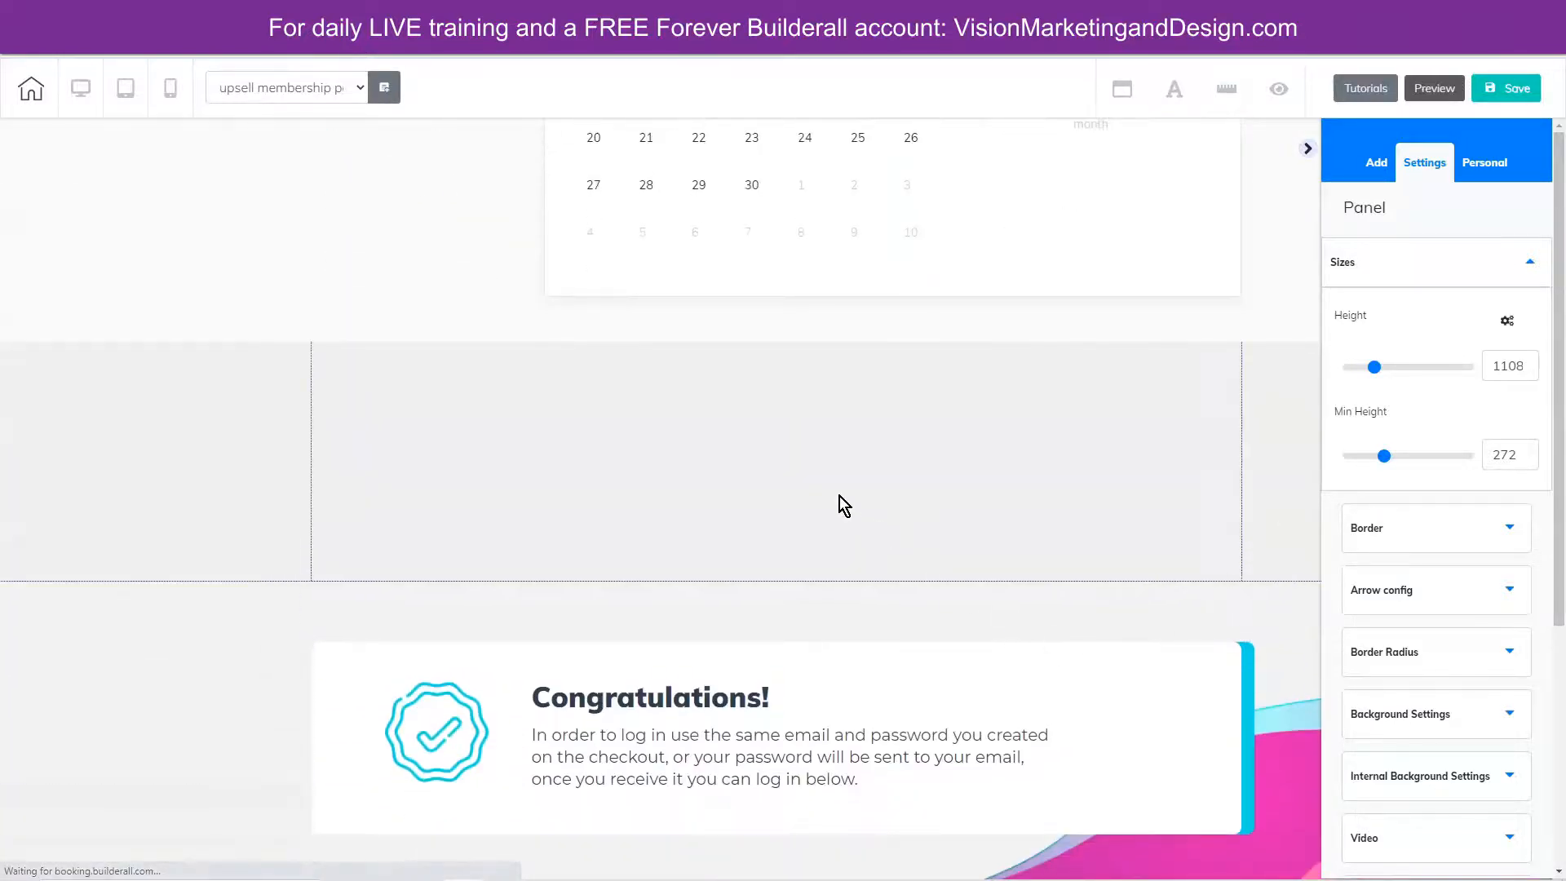
- Shorten the booking calendar's panel to a height of 815 so it ends just below the calendar
{"action": "left_click_drag", "start_coordinate": [781, 581], "coordinate": [775, 342]}
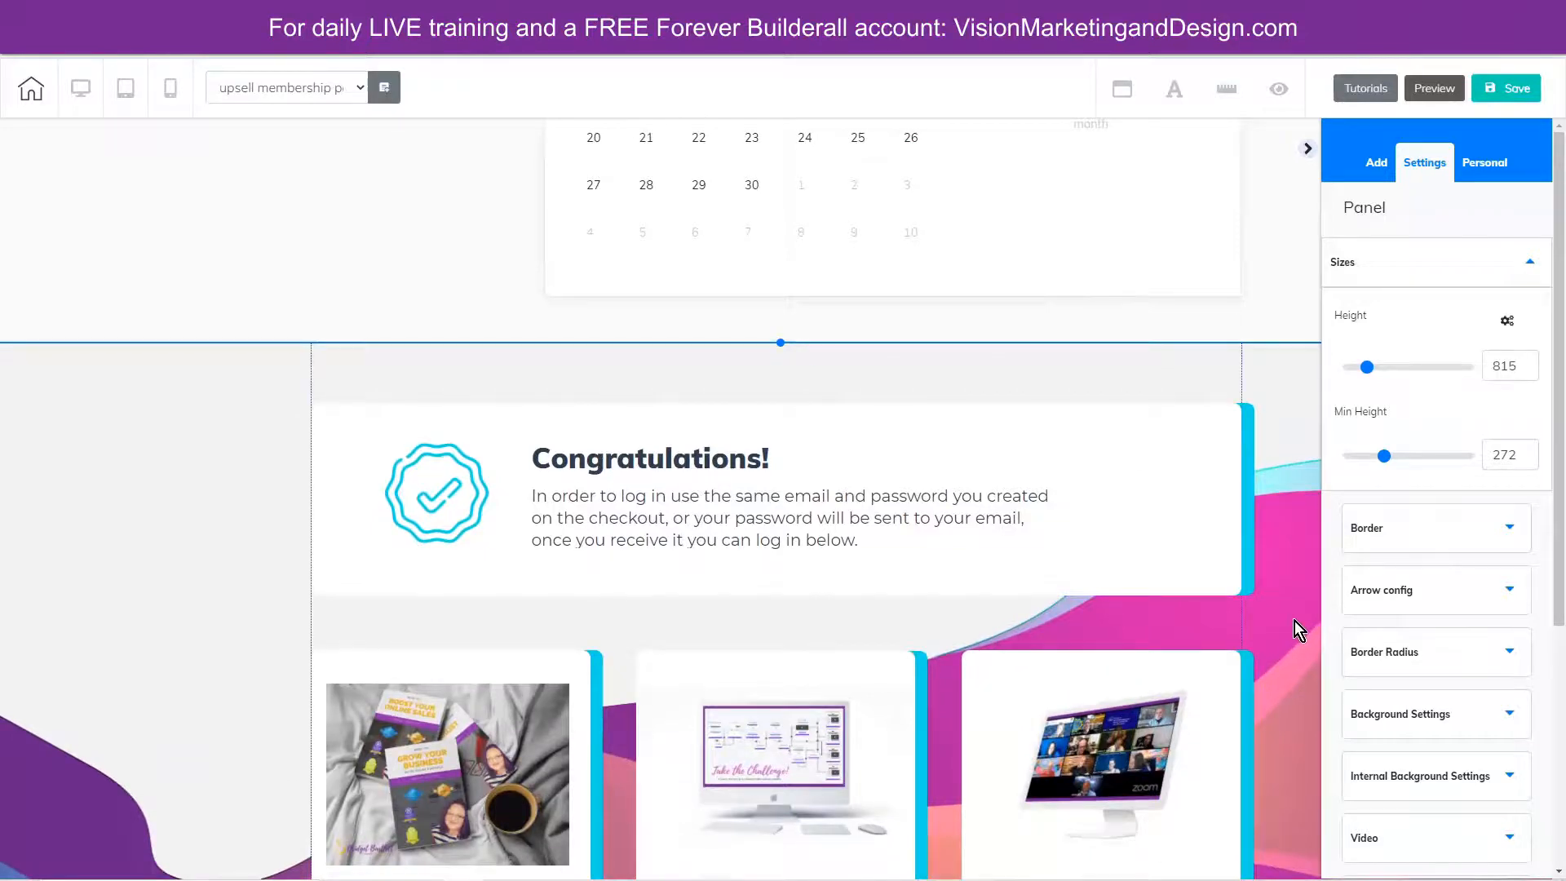
{"action": "scroll", "coordinate": [1295, 620], "scroll_direction": "up", "scroll_amount": 7}
{"action": "scroll", "coordinate": [1288, 620], "scroll_direction": "up", "scroll_amount": 4}
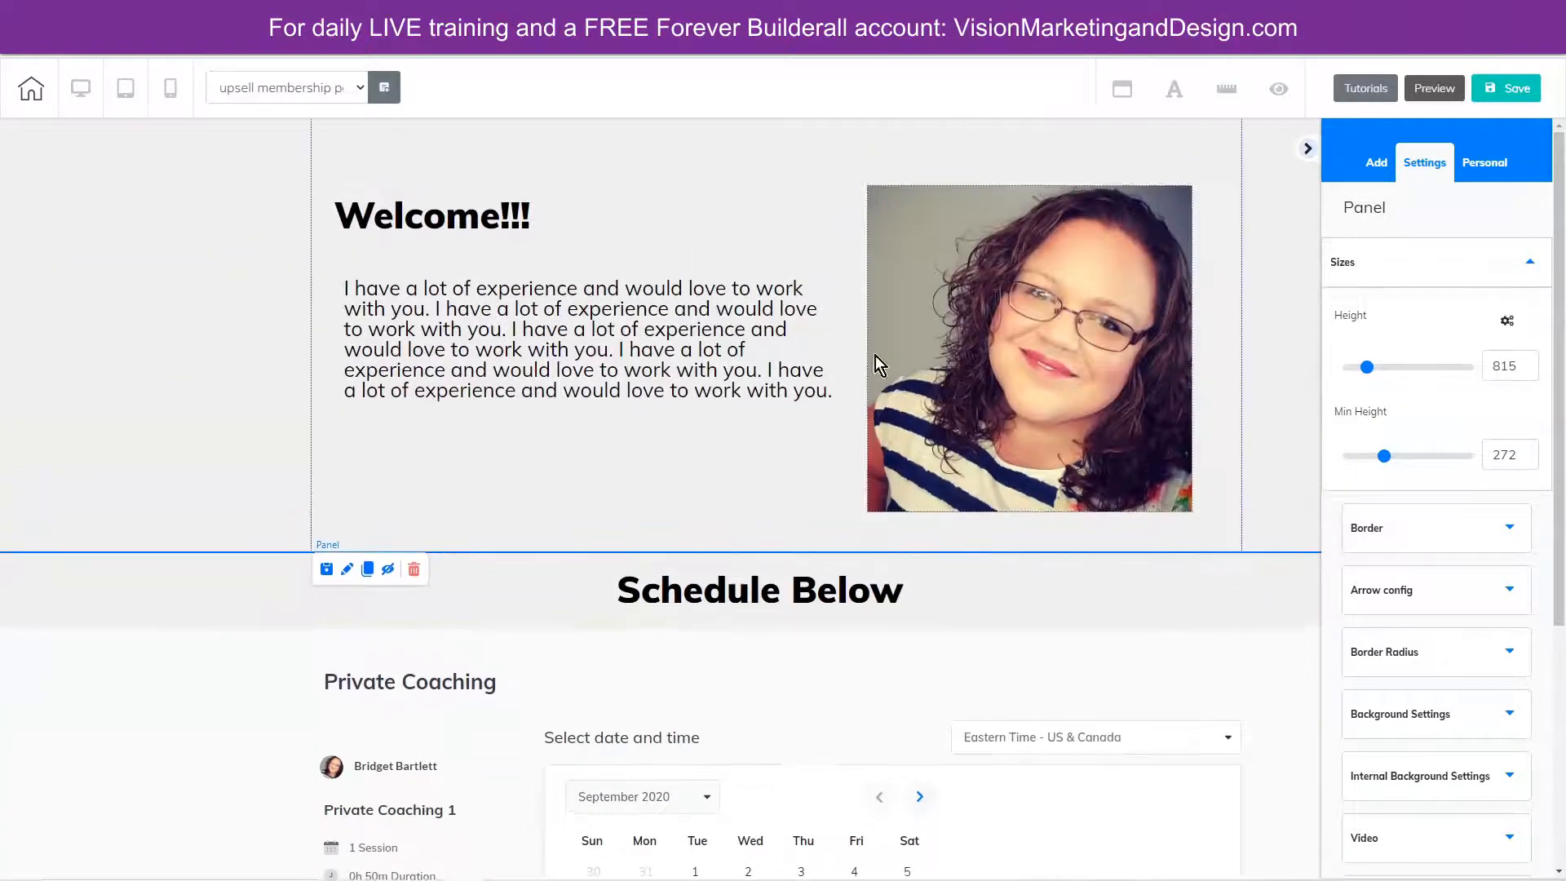
- In the mobile layout, set the booking calendar's left and right spacing to 0 and its bottom spacing to 66
{"action": "left_click", "coordinate": [170, 91]}
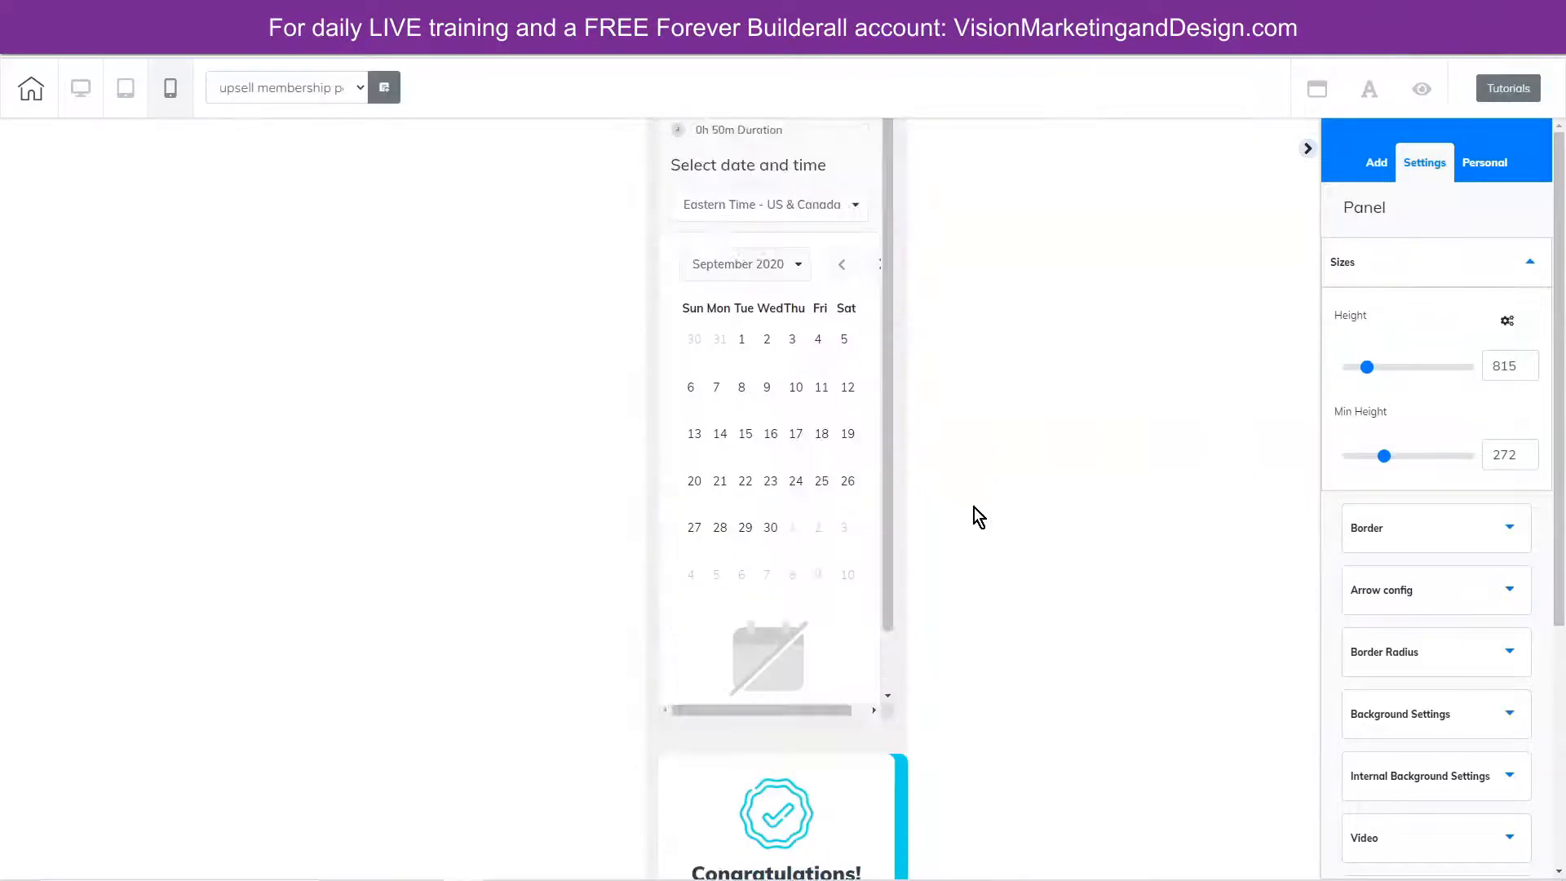
{"action": "scroll", "coordinate": [846, 559], "scroll_direction": "down", "scroll_amount": 9}
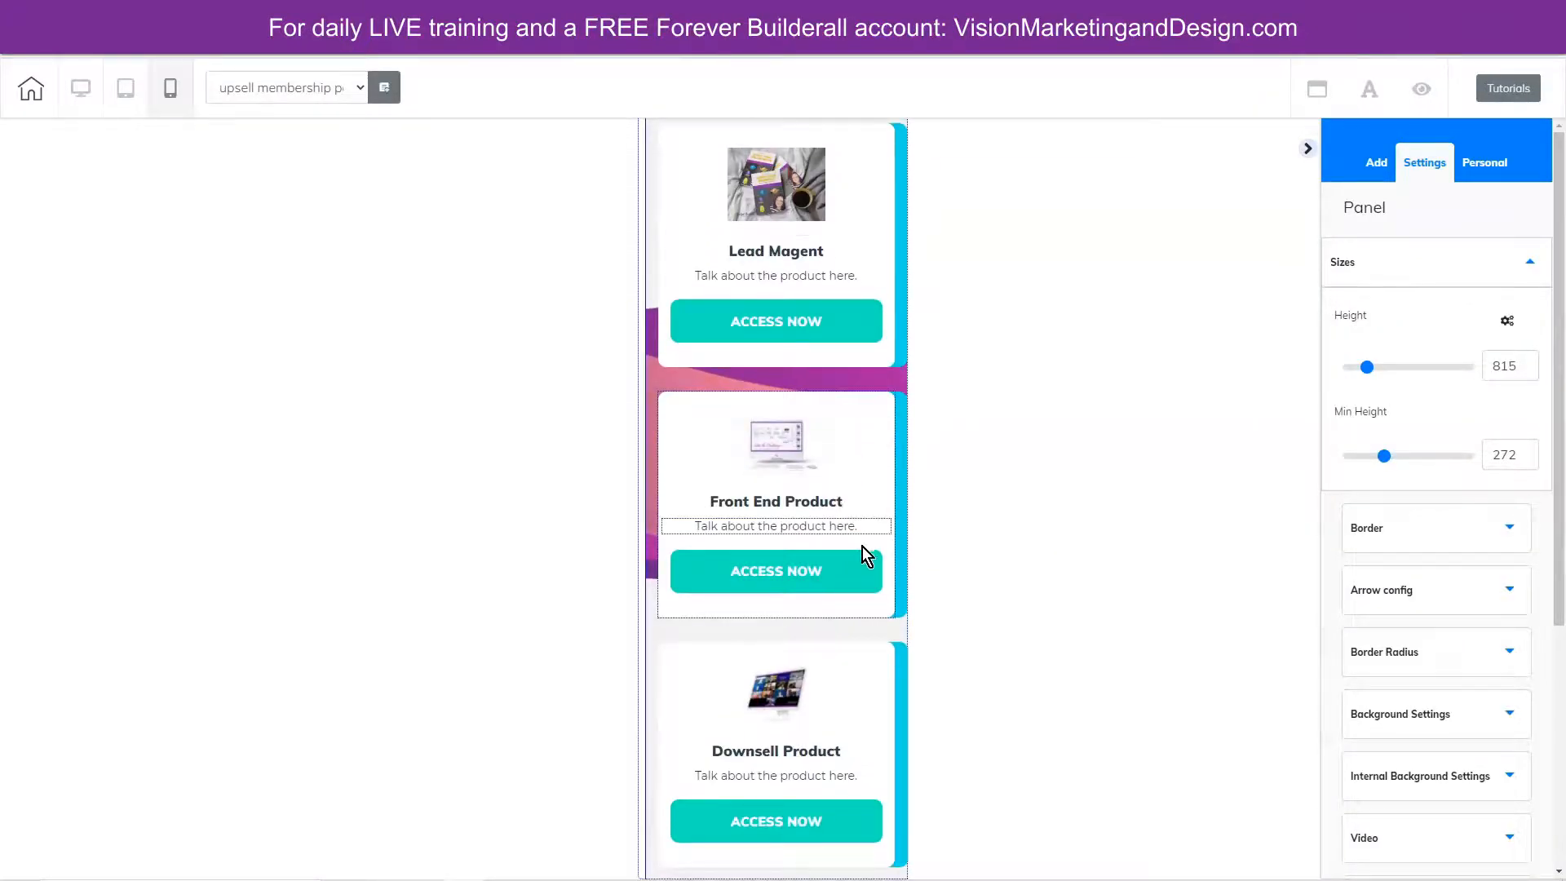
{"action": "scroll", "coordinate": [906, 599], "scroll_direction": "up", "scroll_amount": 6}
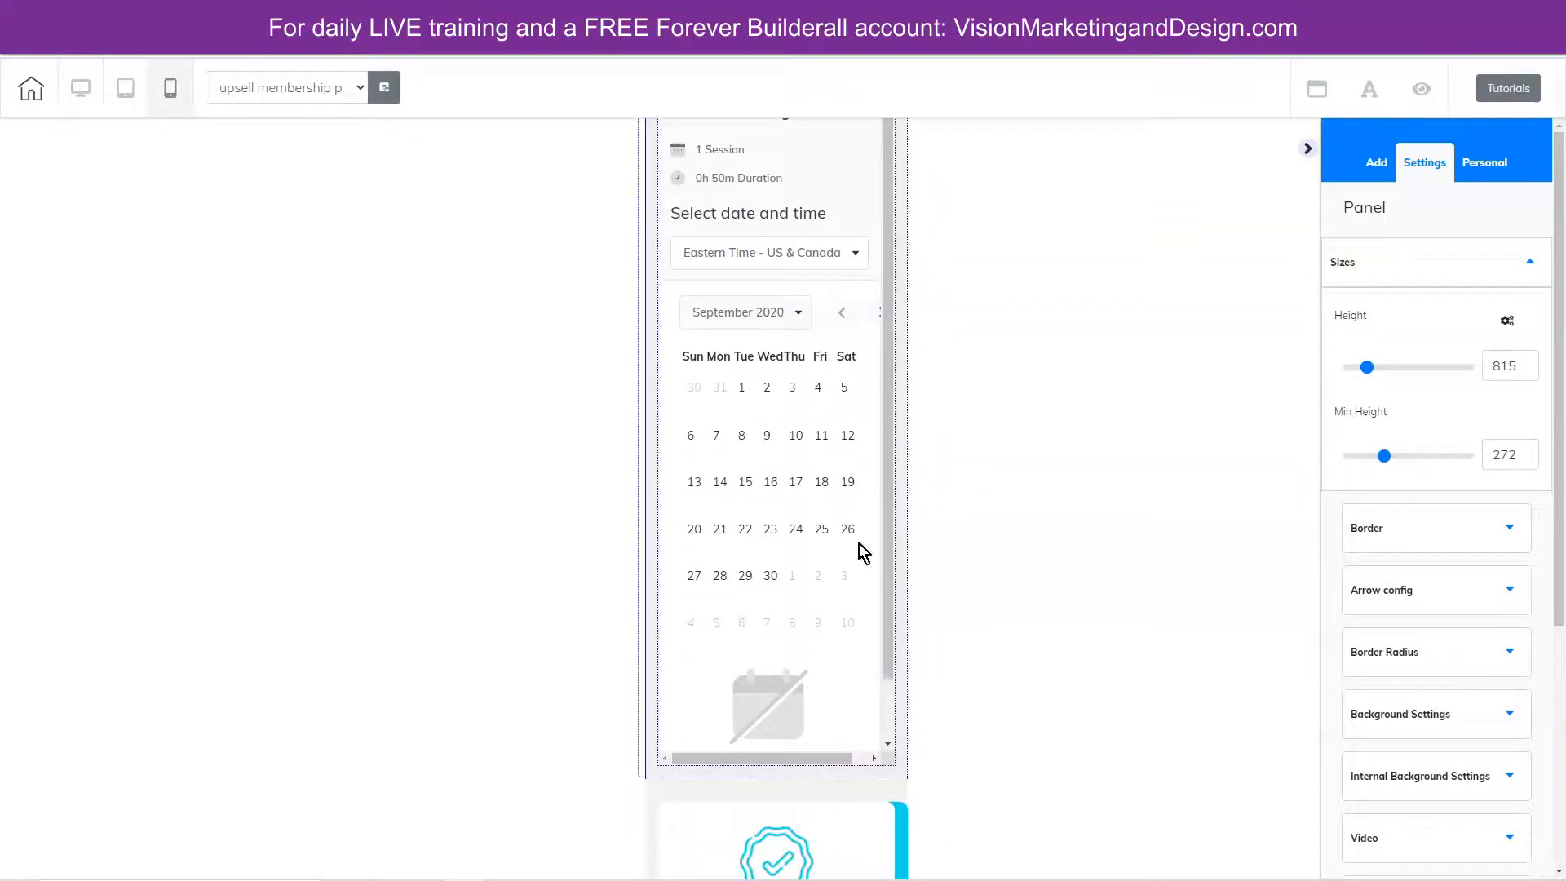
{"action": "scroll", "coordinate": [804, 585], "scroll_direction": "up", "scroll_amount": 4}
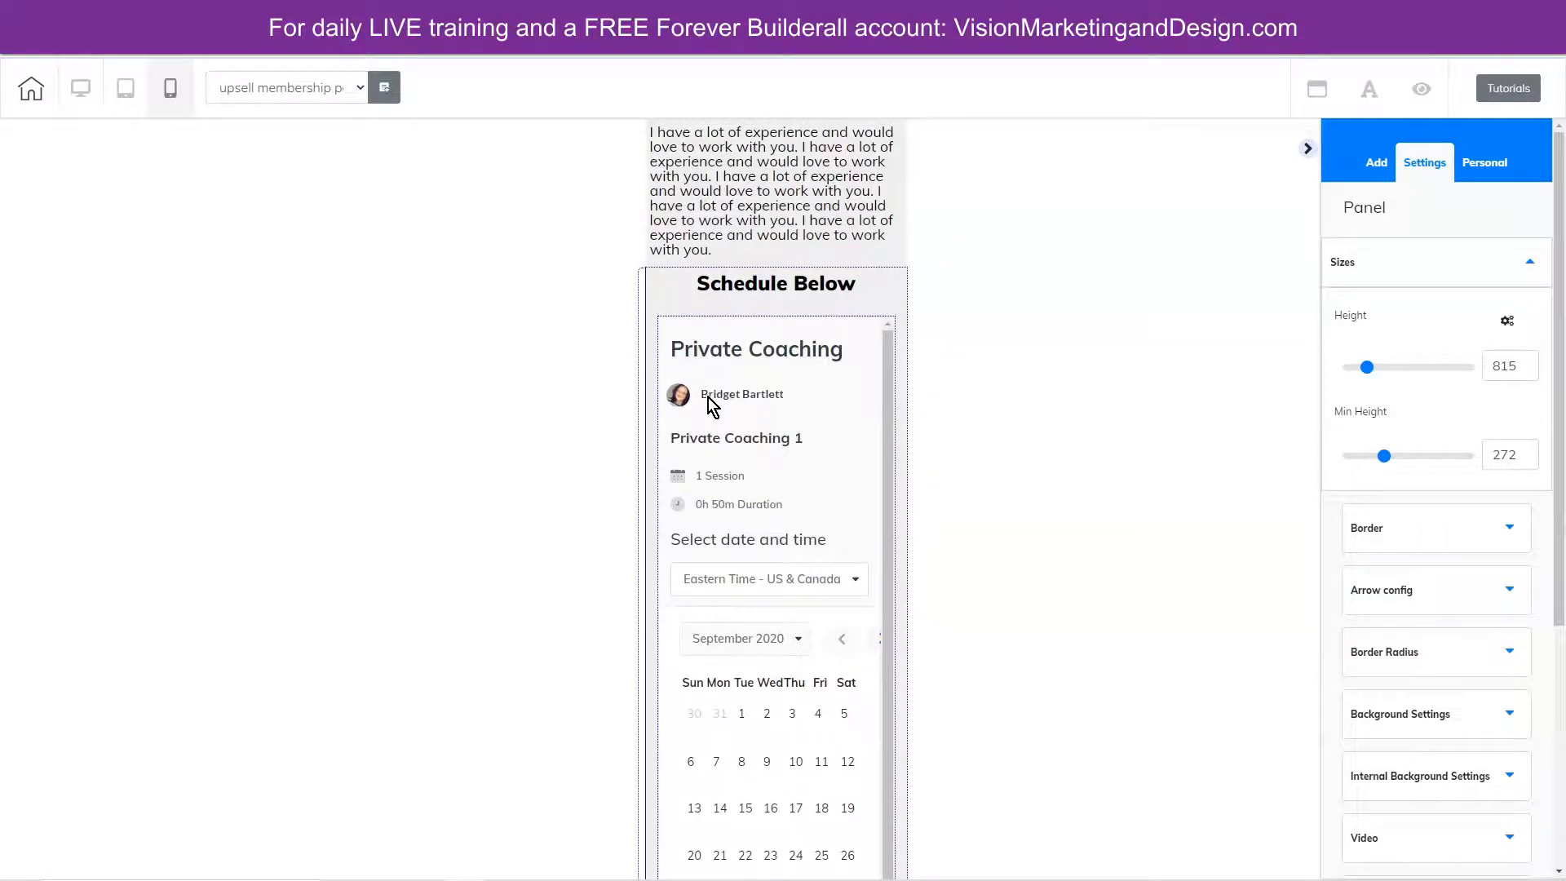
{"action": "left_click", "coordinate": [708, 398]}
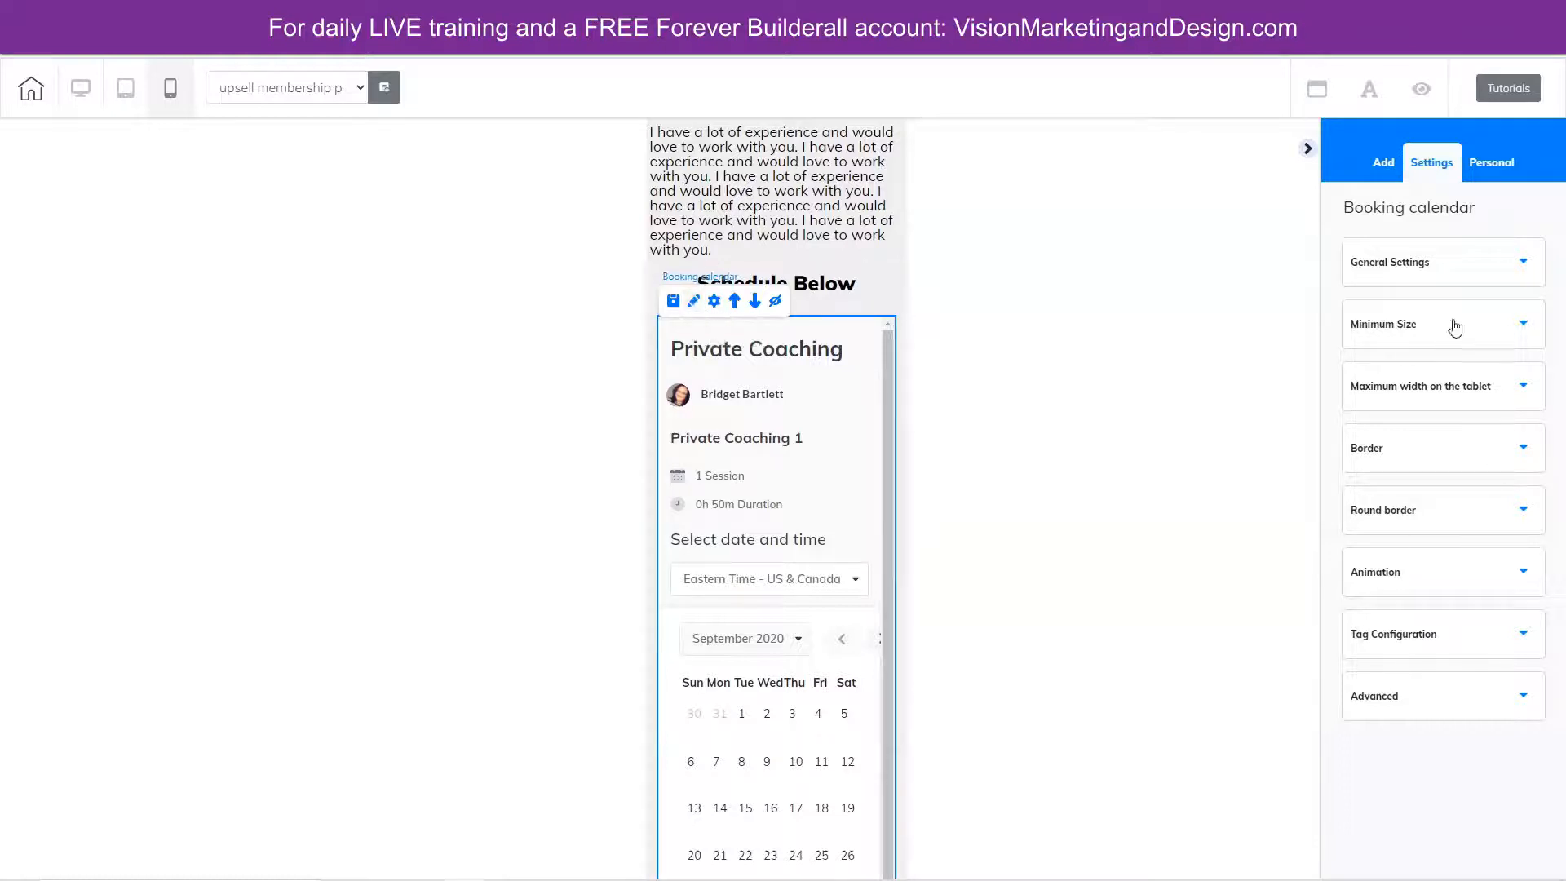
{"action": "left_click", "coordinate": [1444, 696]}
{"action": "scroll", "coordinate": [1450, 636], "scroll_direction": "down", "scroll_amount": 4}
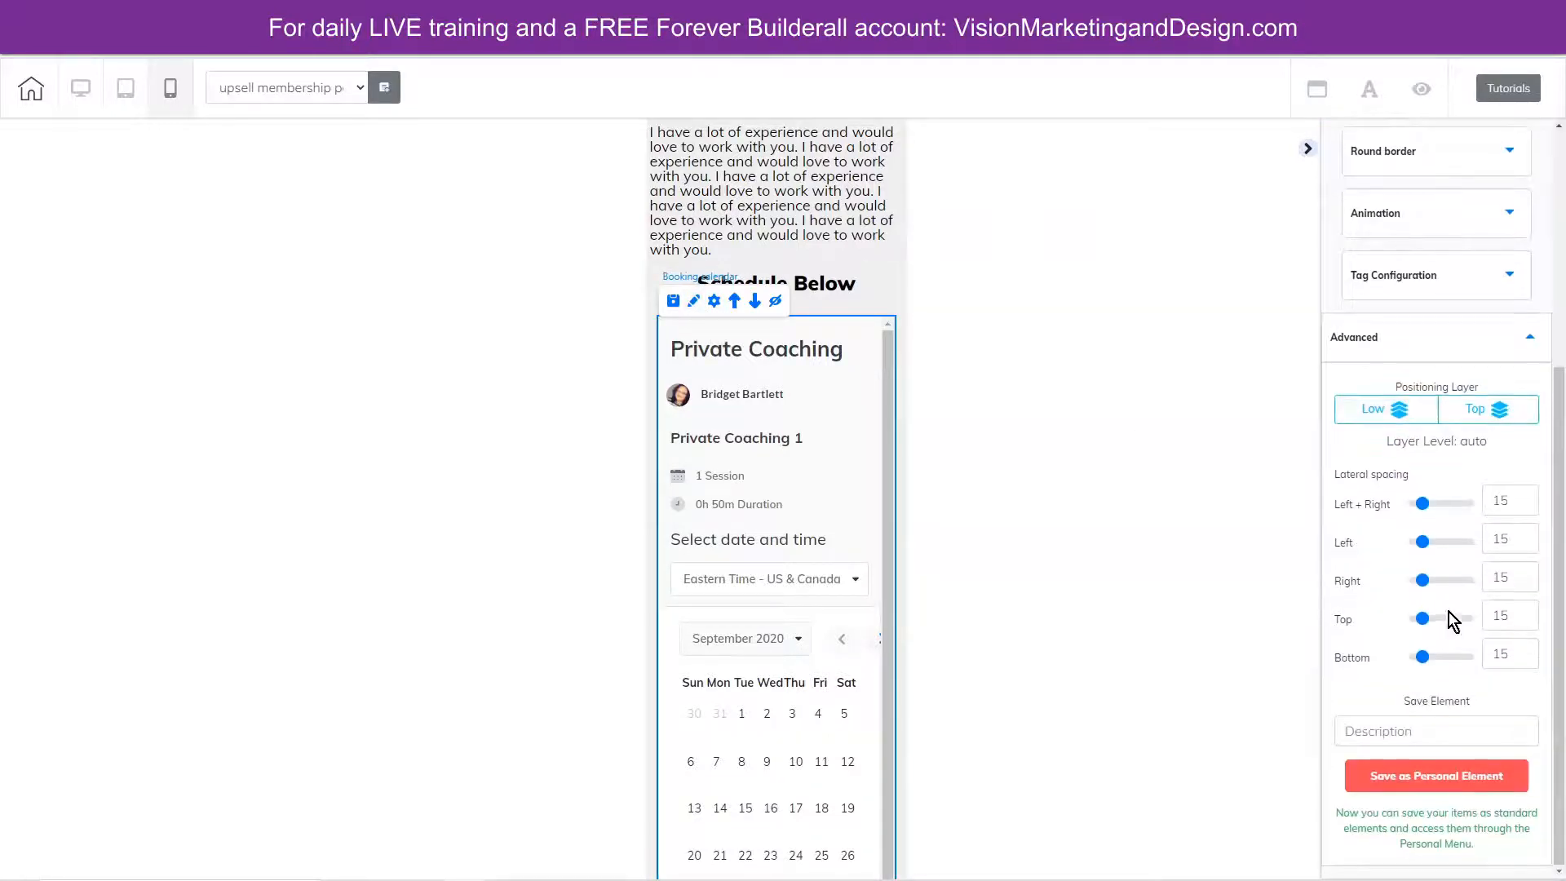
{"action": "left_click_drag", "start_coordinate": [1422, 504], "coordinate": [1415, 504]}
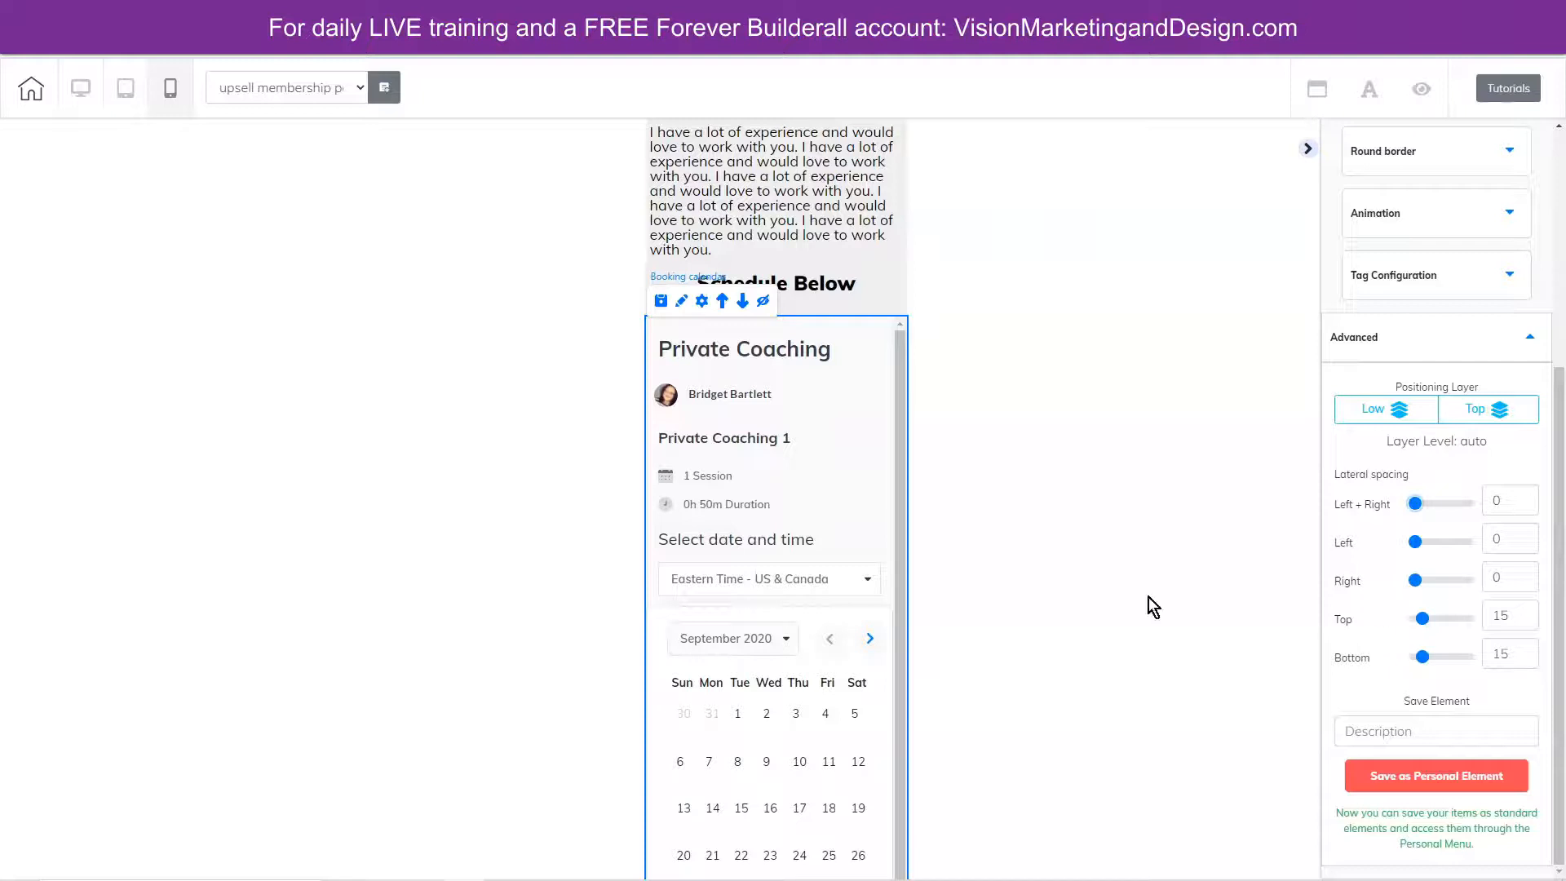
{"action": "scroll", "coordinate": [984, 637], "scroll_direction": "down", "scroll_amount": 5}
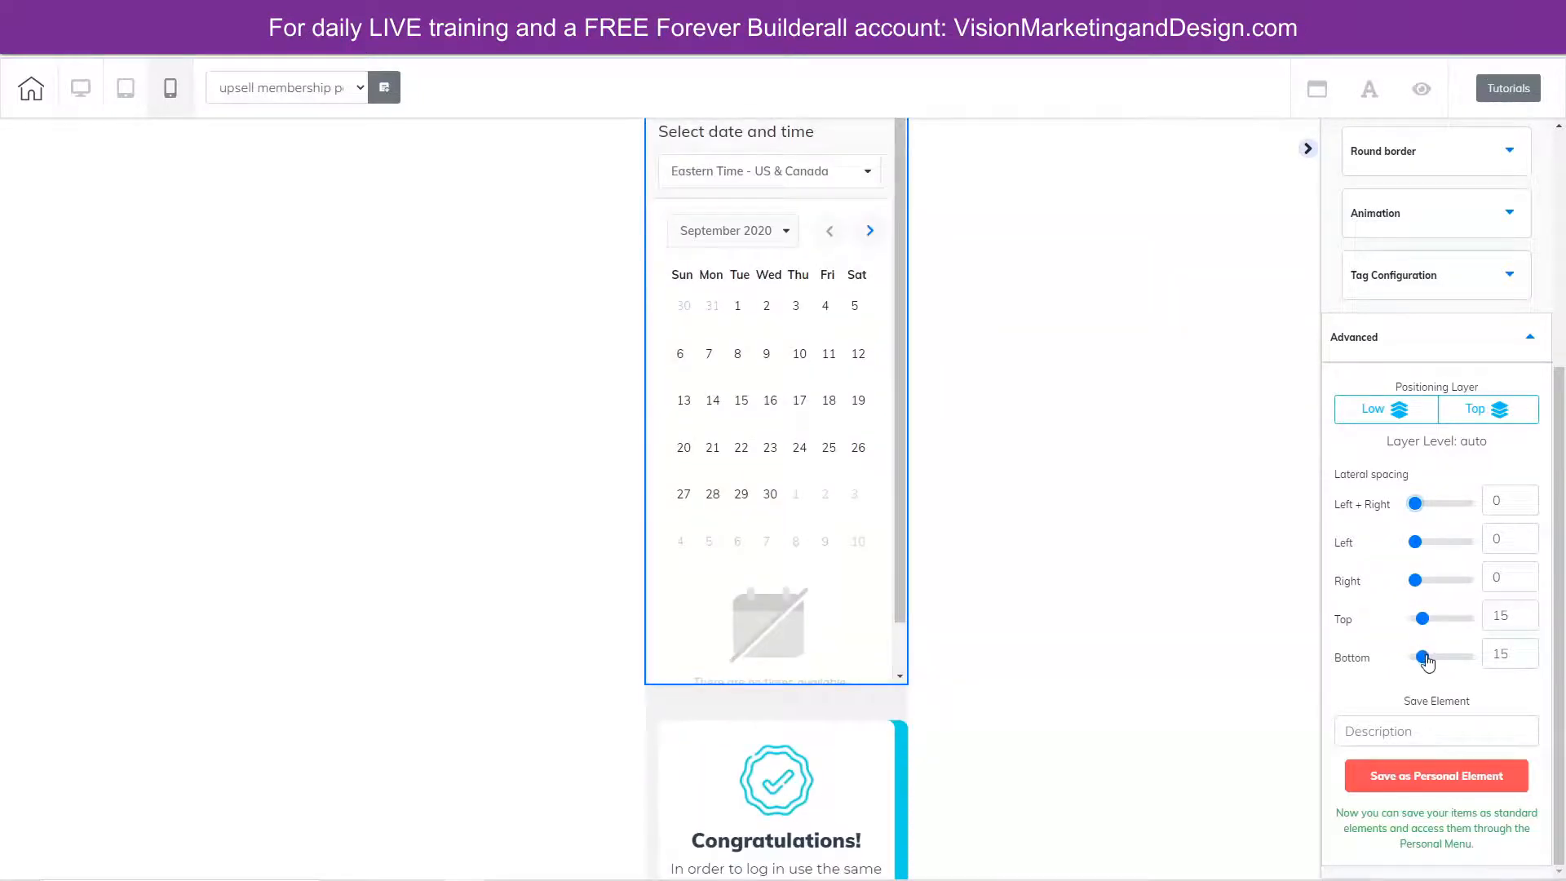
{"action": "left_click_drag", "start_coordinate": [1422, 659], "coordinate": [1450, 657]}
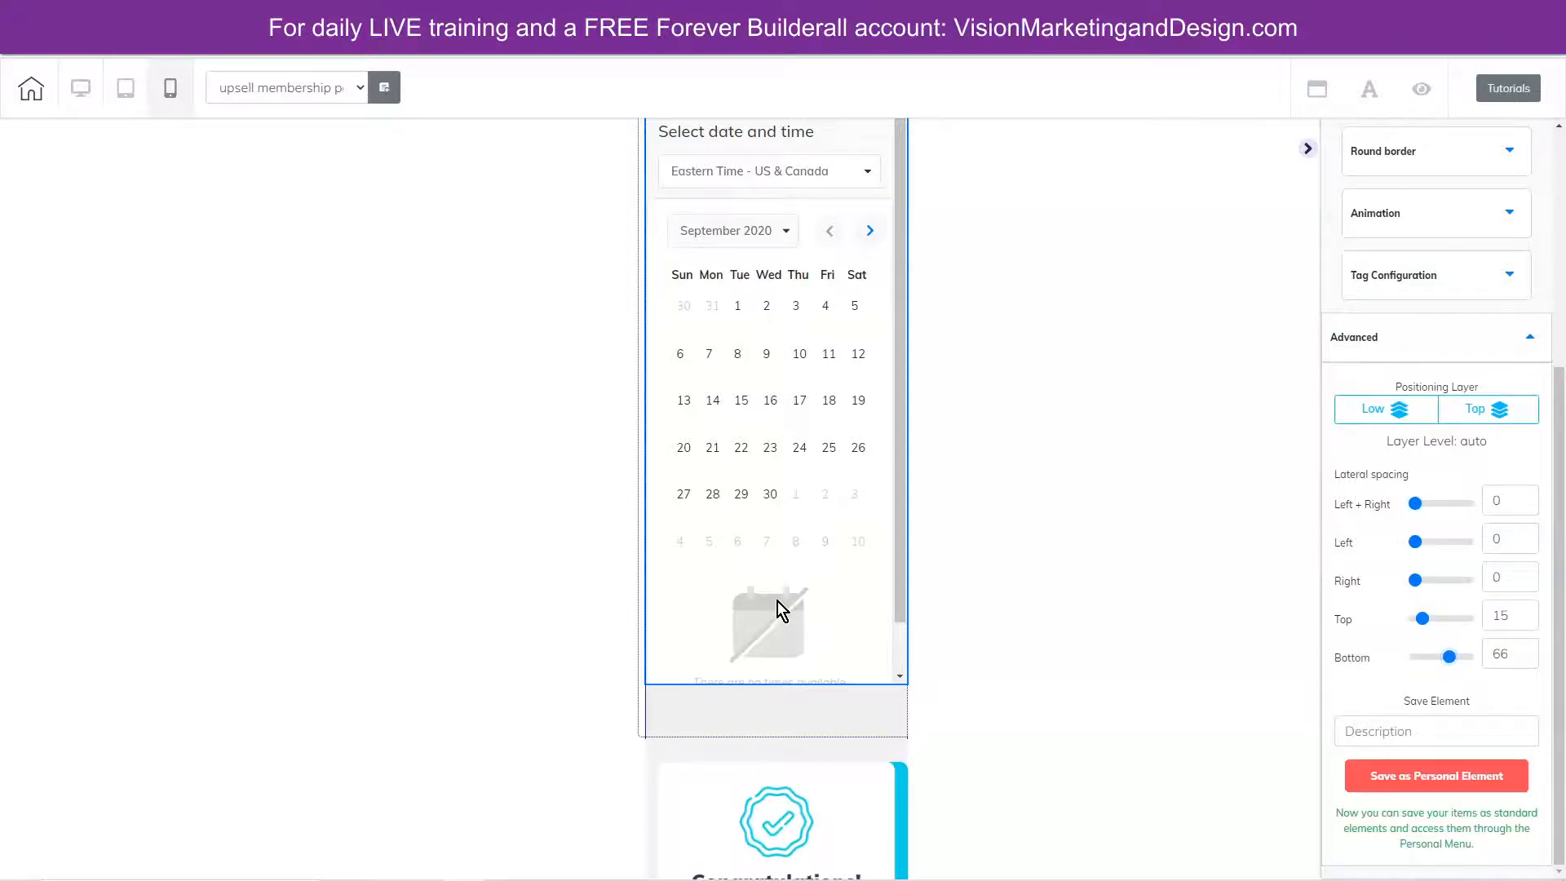
- Adjust the booking calendar's minimum height to 1052 so the whole calendar fits in the mobile layout
{"action": "scroll", "coordinate": [845, 589], "scroll_direction": "up", "scroll_amount": 7}
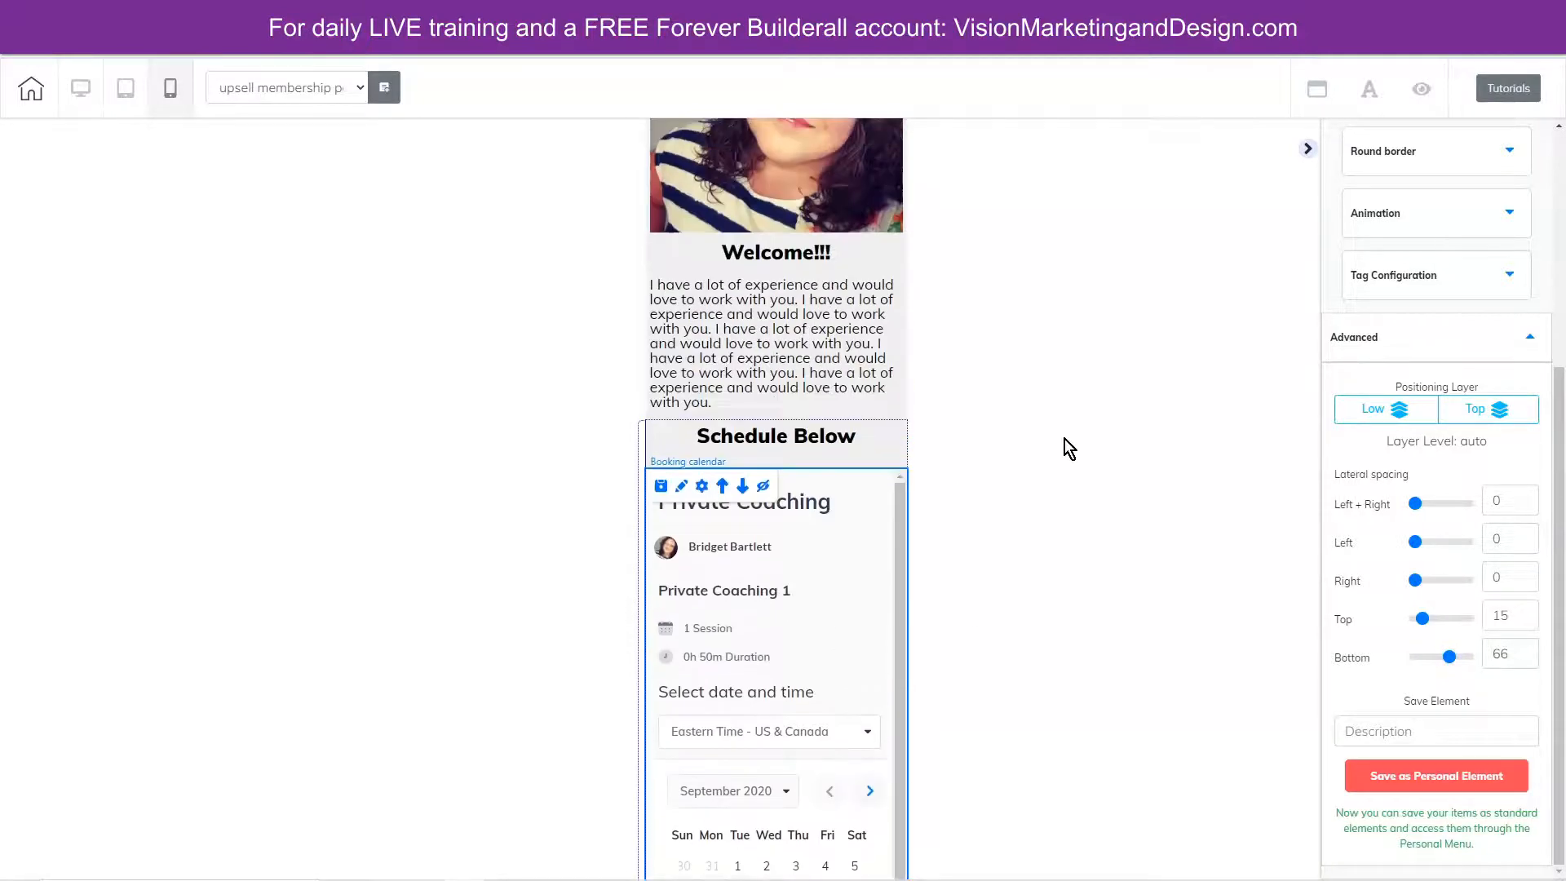
{"action": "scroll", "coordinate": [1432, 362], "scroll_direction": "up", "scroll_amount": 3}
{"action": "scroll", "coordinate": [1432, 361], "scroll_direction": "up", "scroll_amount": 2}
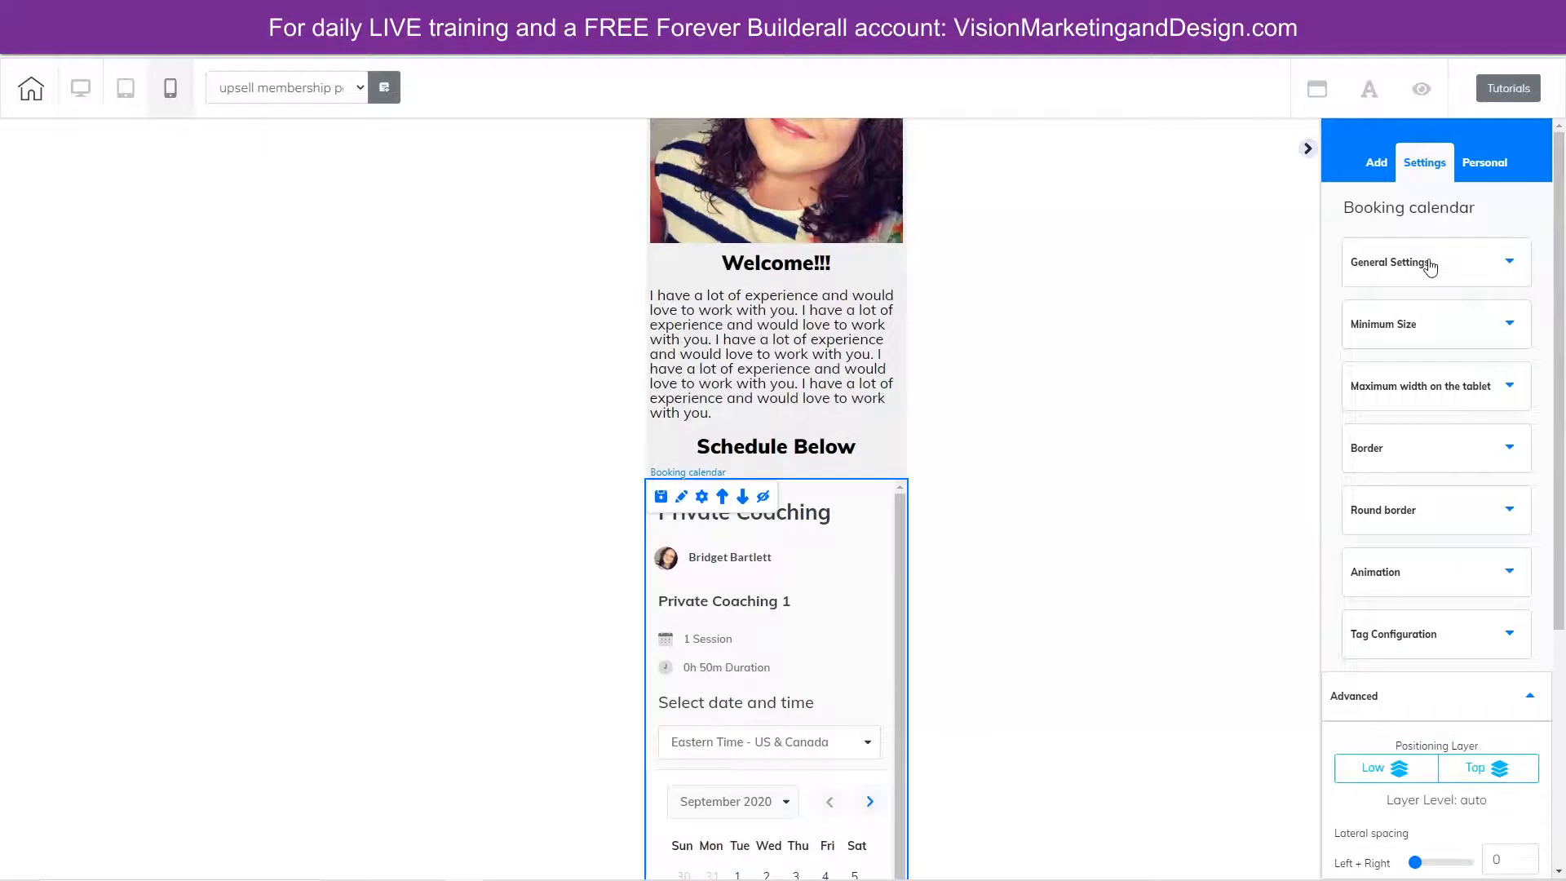
{"action": "left_click", "coordinate": [1411, 325]}
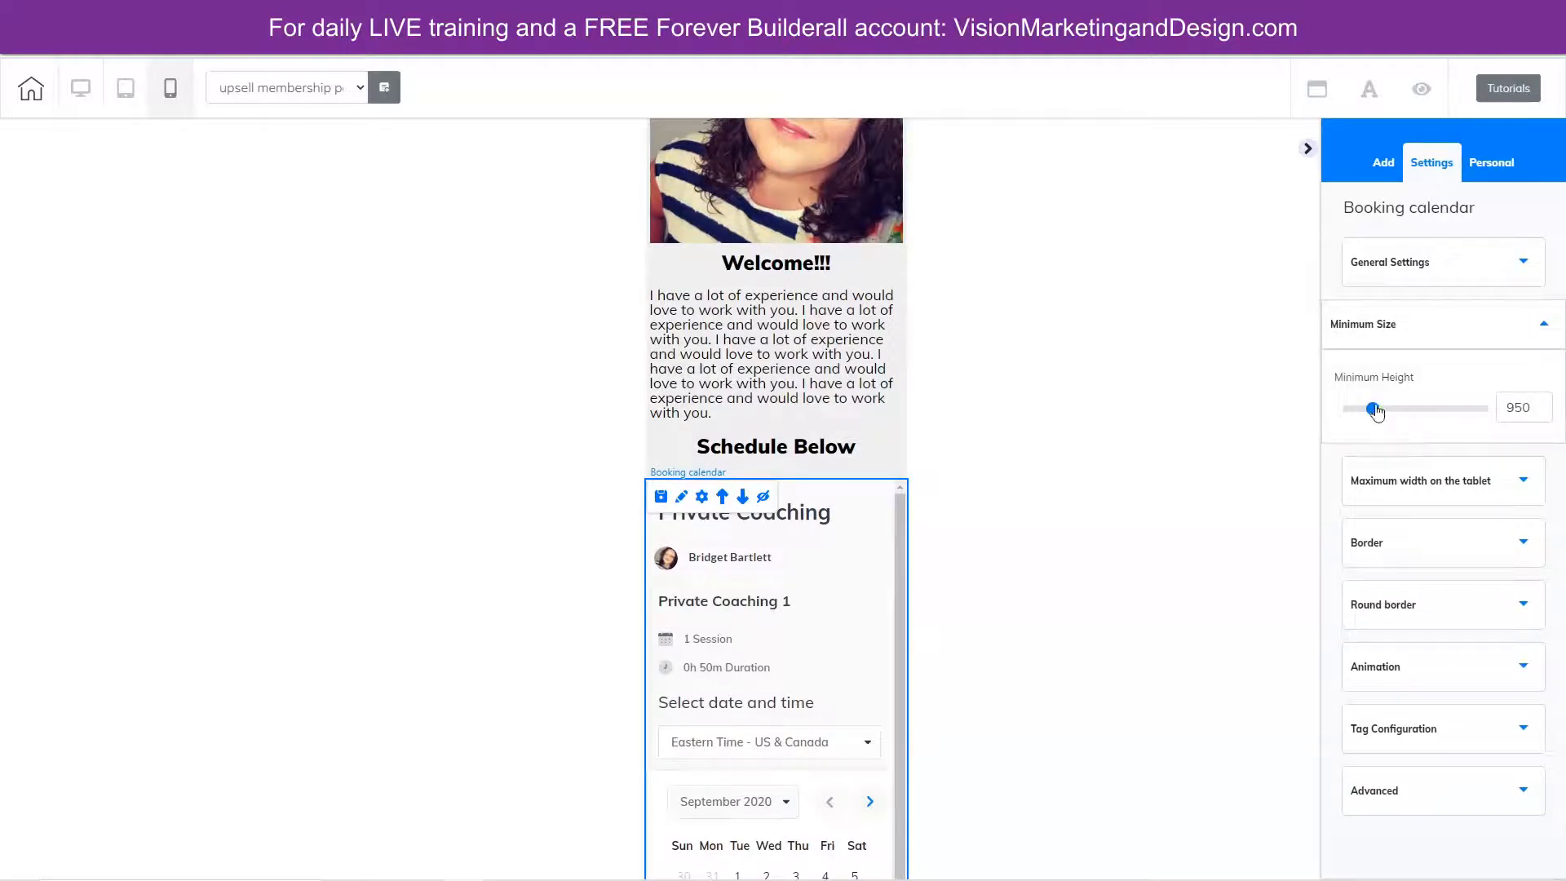
{"action": "left_click_drag", "start_coordinate": [1375, 414], "coordinate": [1389, 410]}
{"action": "scroll", "coordinate": [1043, 607], "scroll_direction": "down", "scroll_amount": 8}
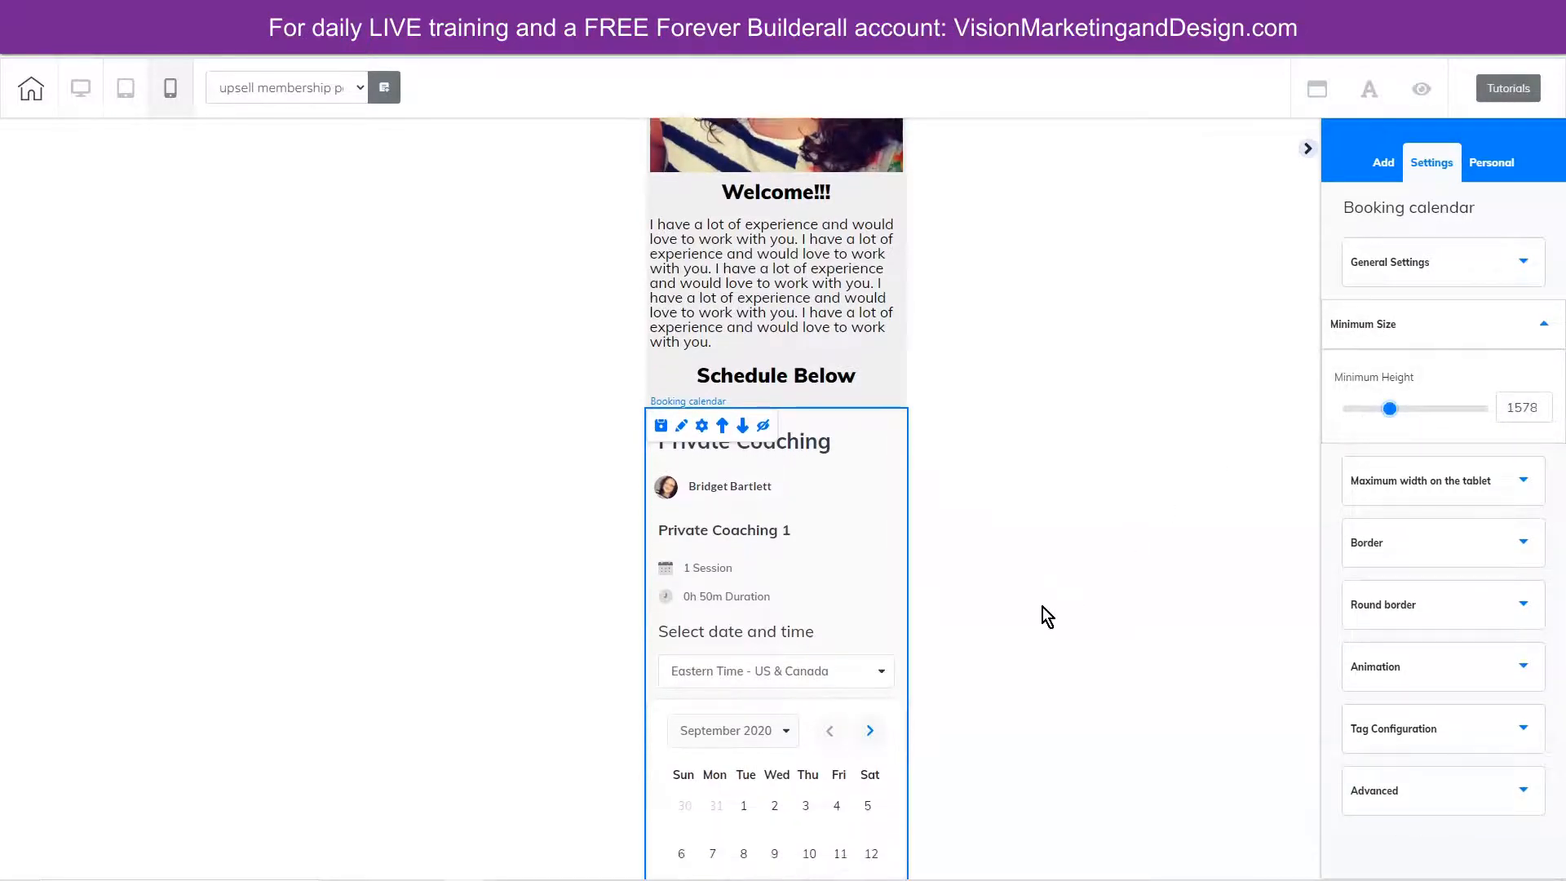
{"action": "scroll", "coordinate": [966, 612], "scroll_direction": "down", "scroll_amount": 5}
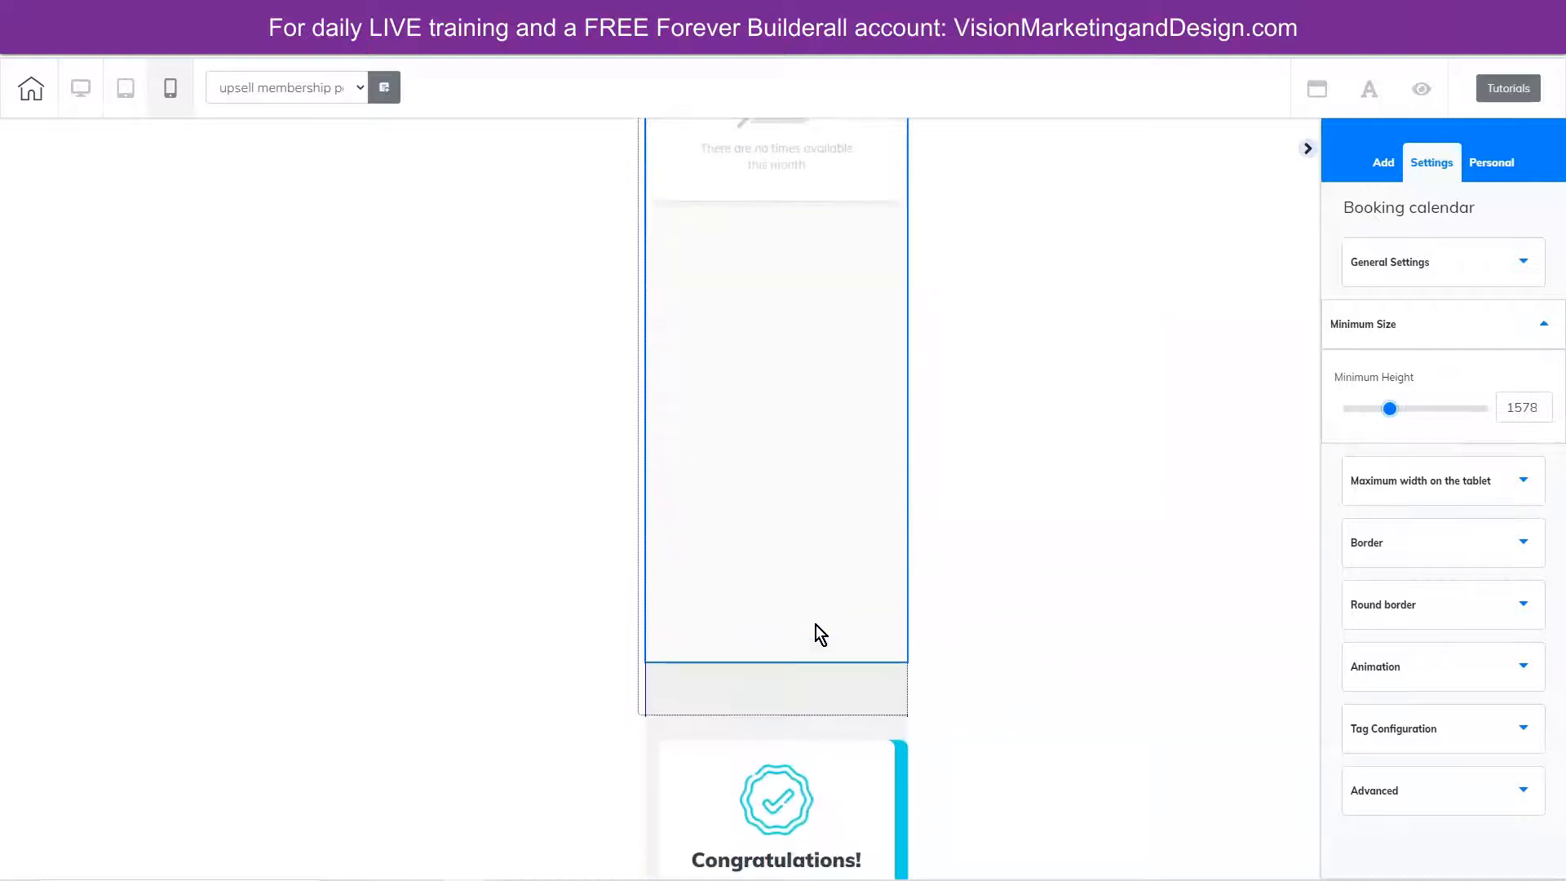
{"action": "scroll", "coordinate": [807, 603], "scroll_direction": "up", "scroll_amount": 3}
{"action": "left_click_drag", "start_coordinate": [1389, 412], "coordinate": [1381, 412]}
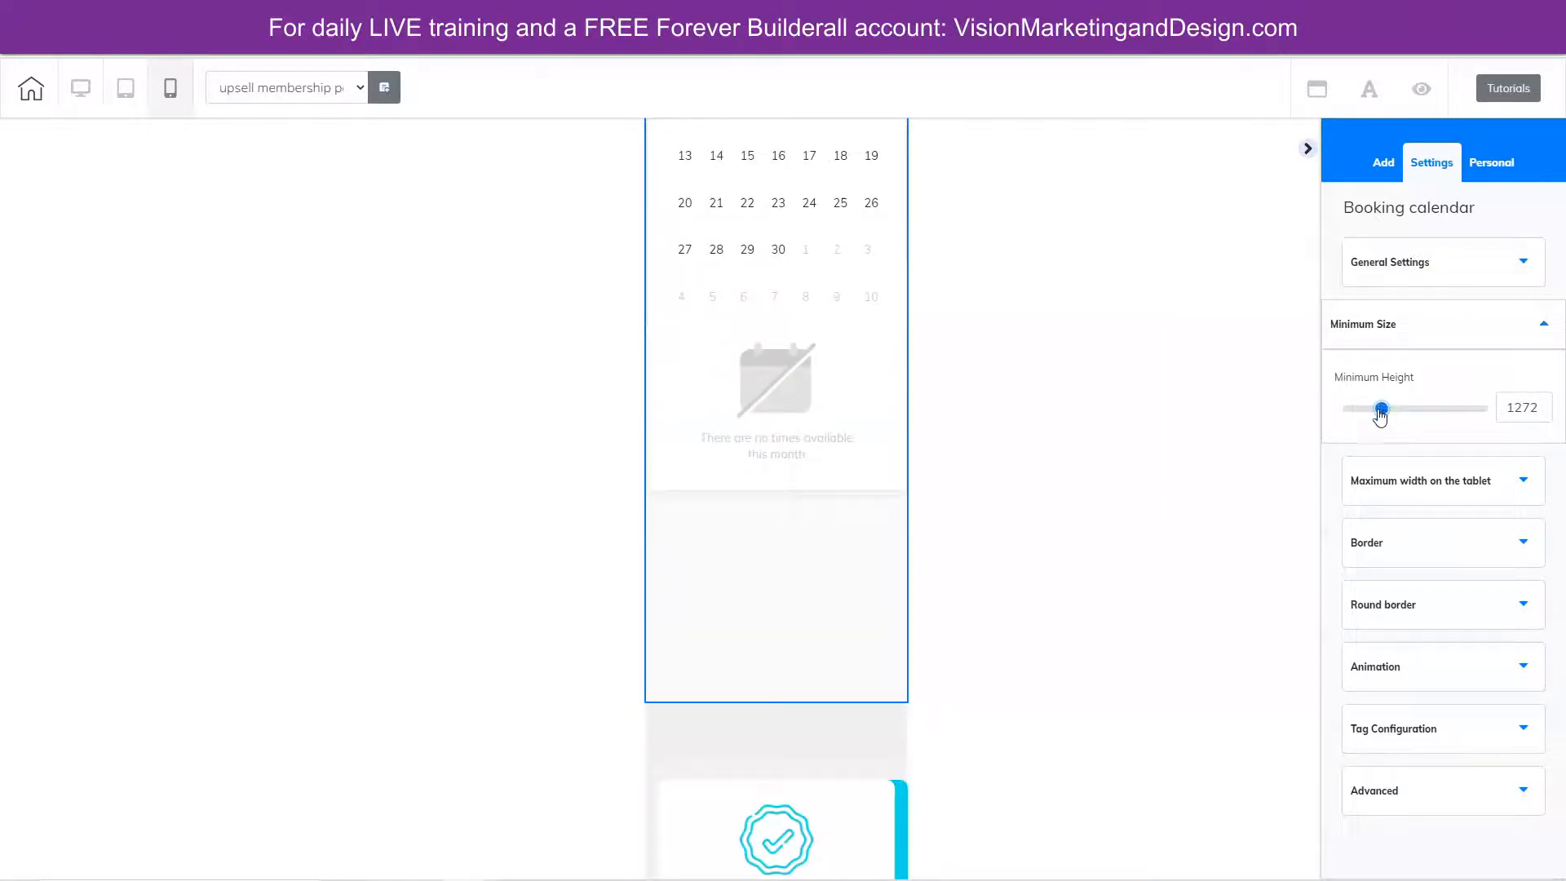
{"action": "left_click_drag", "start_coordinate": [1379, 413], "coordinate": [1383, 415]}
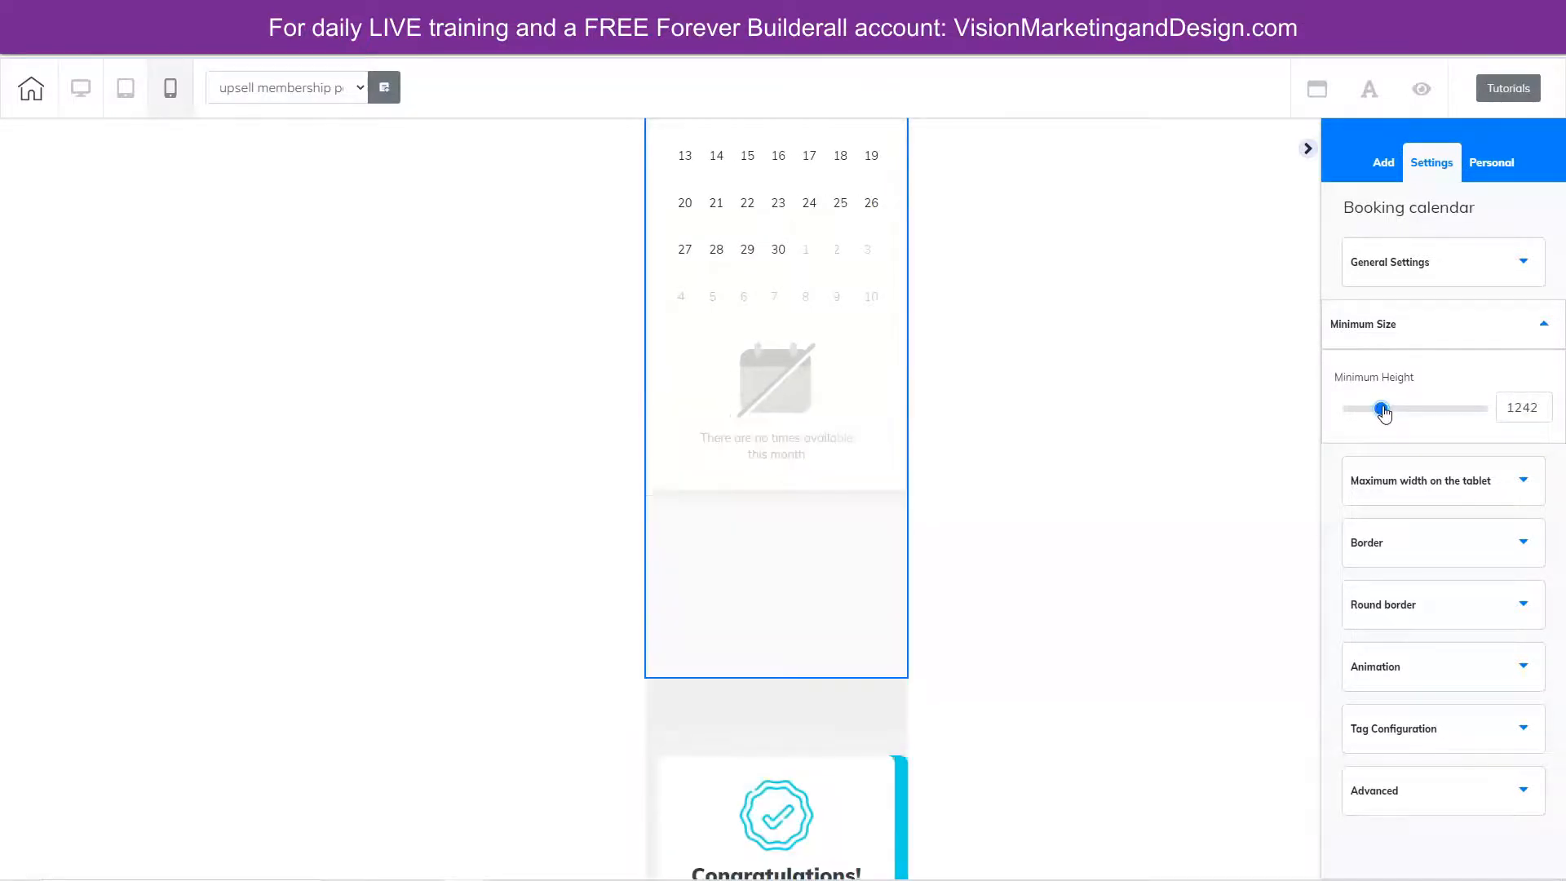
{"action": "left_click", "coordinate": [1542, 412]}
{"action": "left_click", "coordinate": [1542, 412]}
{"action": "left_click", "coordinate": [1542, 411]}
{"action": "left_click", "coordinate": [1542, 411]}
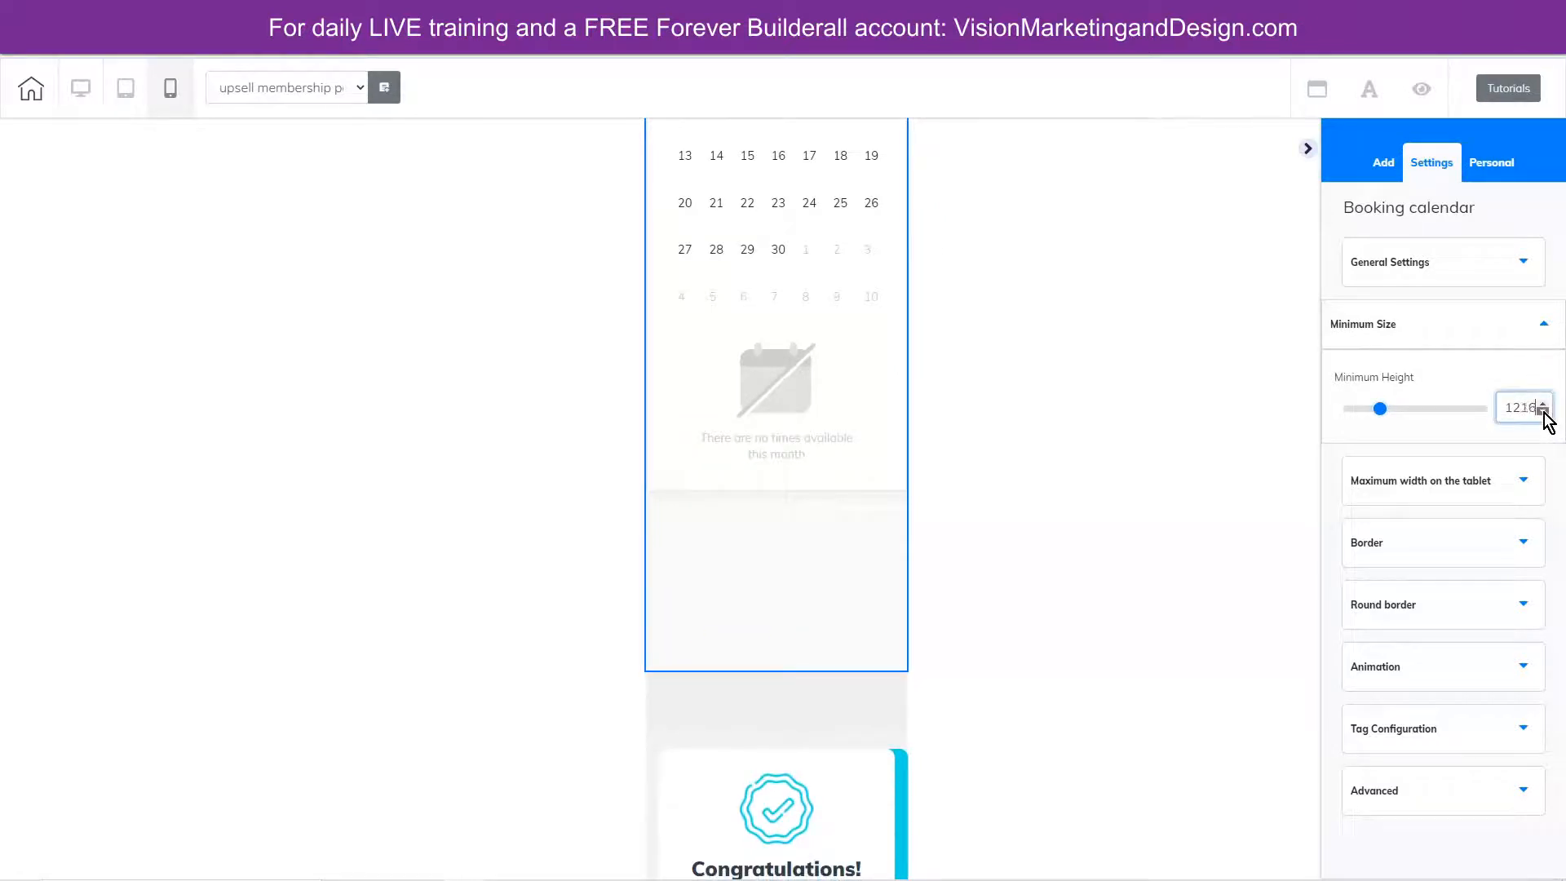
{"action": "left_click", "coordinate": [1542, 412]}
{"action": "left_click", "coordinate": [1542, 412]}
{"action": "left_click", "coordinate": [1542, 412]}
{"action": "left_click", "coordinate": [1542, 412]}
{"action": "left_click", "coordinate": [1542, 411]}
{"action": "left_click", "coordinate": [1543, 412]}
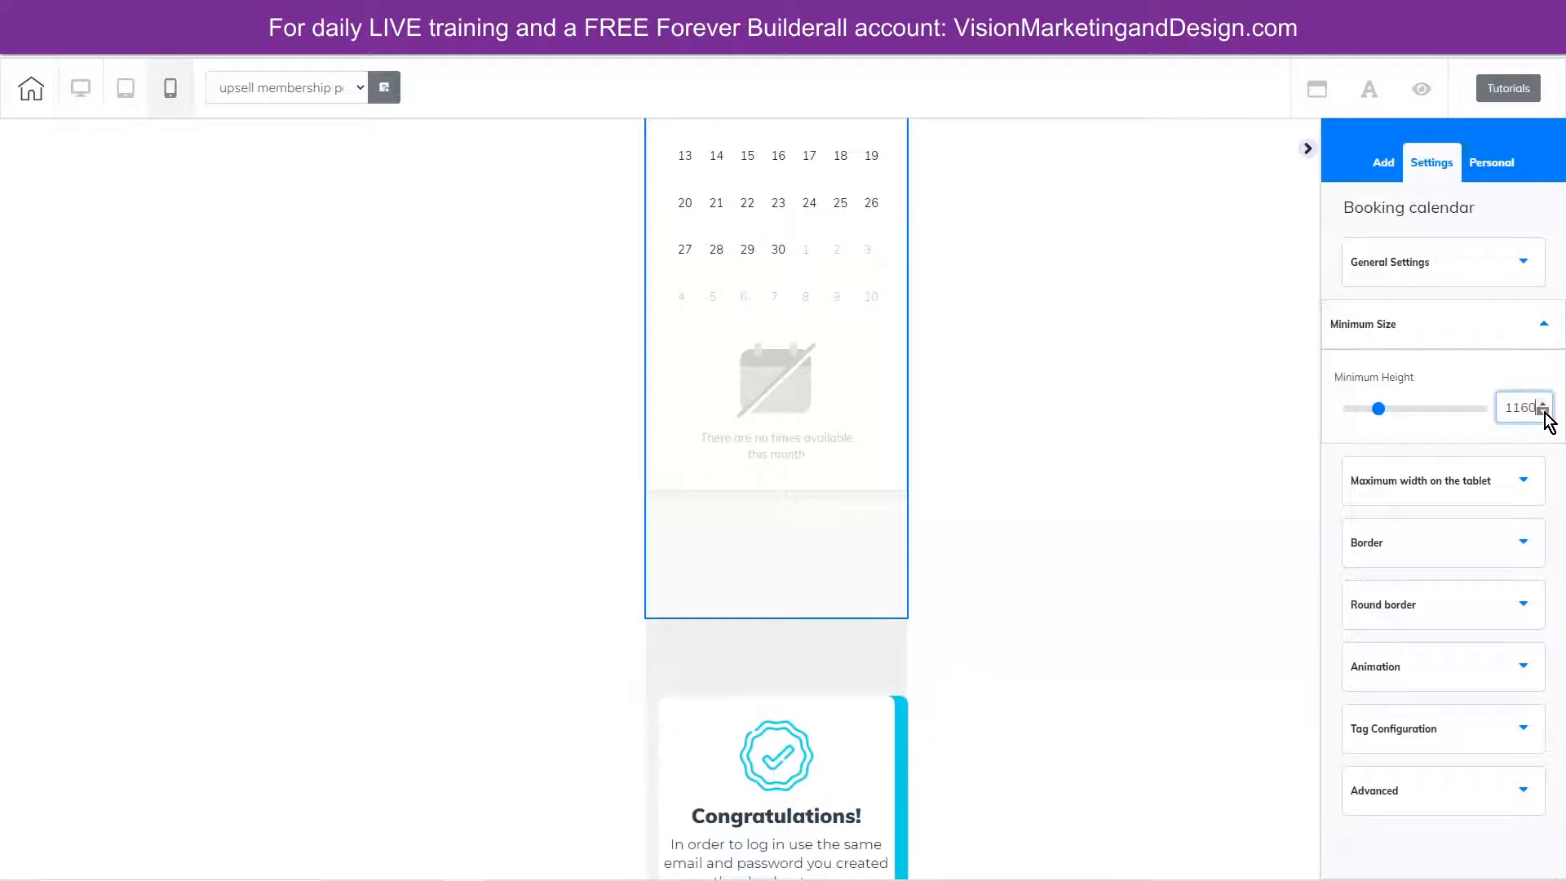
{"action": "scroll", "coordinate": [966, 548], "scroll_direction": "up", "scroll_amount": 8}
{"action": "scroll", "coordinate": [966, 544], "scroll_direction": "up", "scroll_amount": 2}
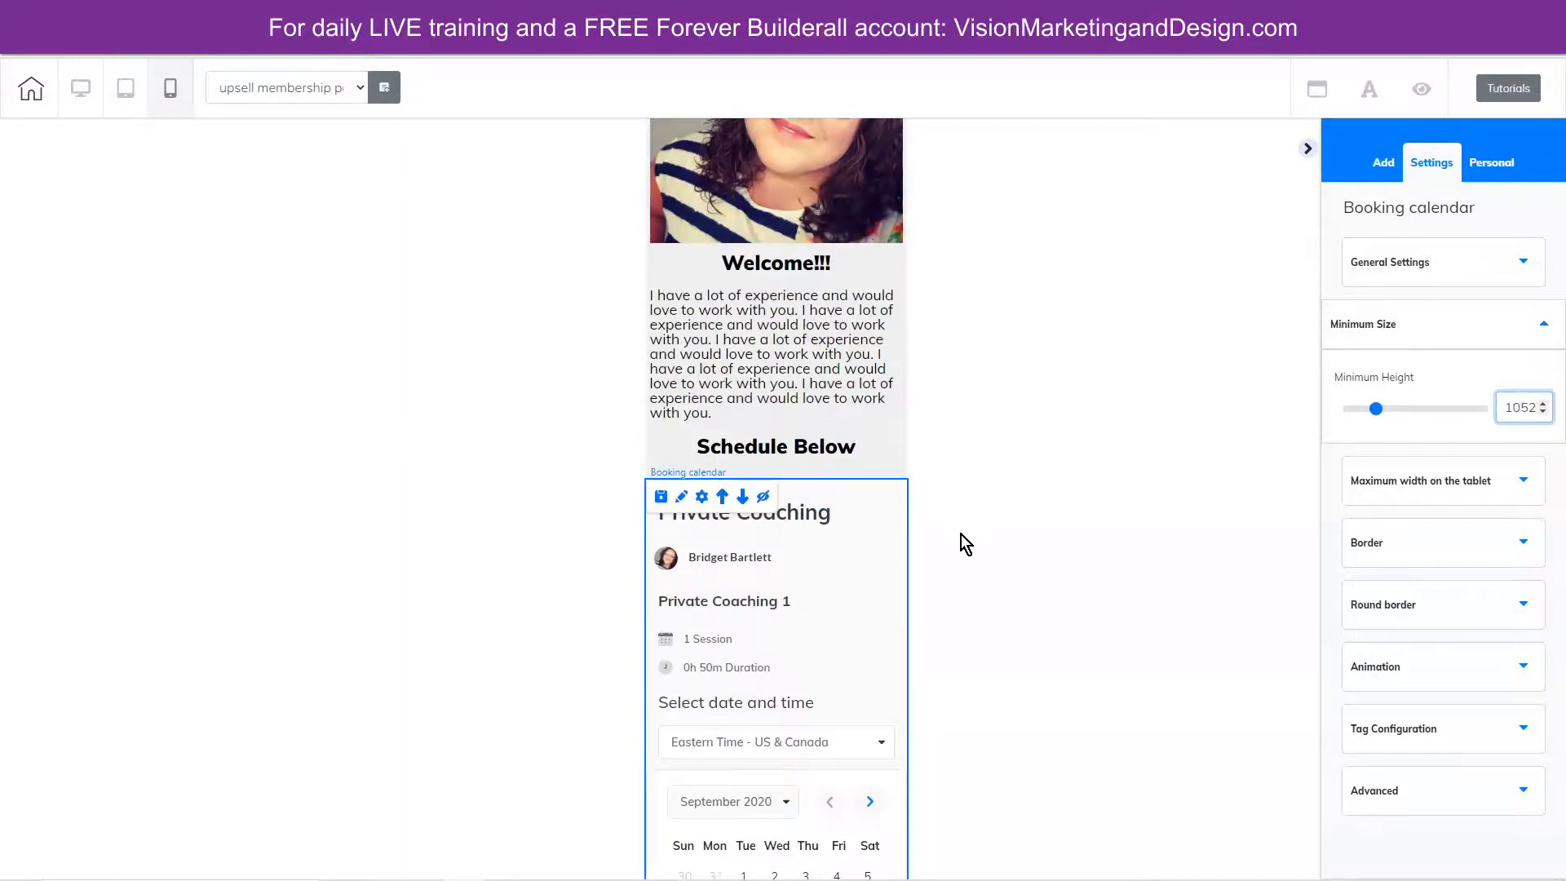
- Return to the desktop layout, then save the upsell membership page and publish the site
{"action": "scroll", "coordinate": [1011, 633], "scroll_direction": "down", "scroll_amount": 10}
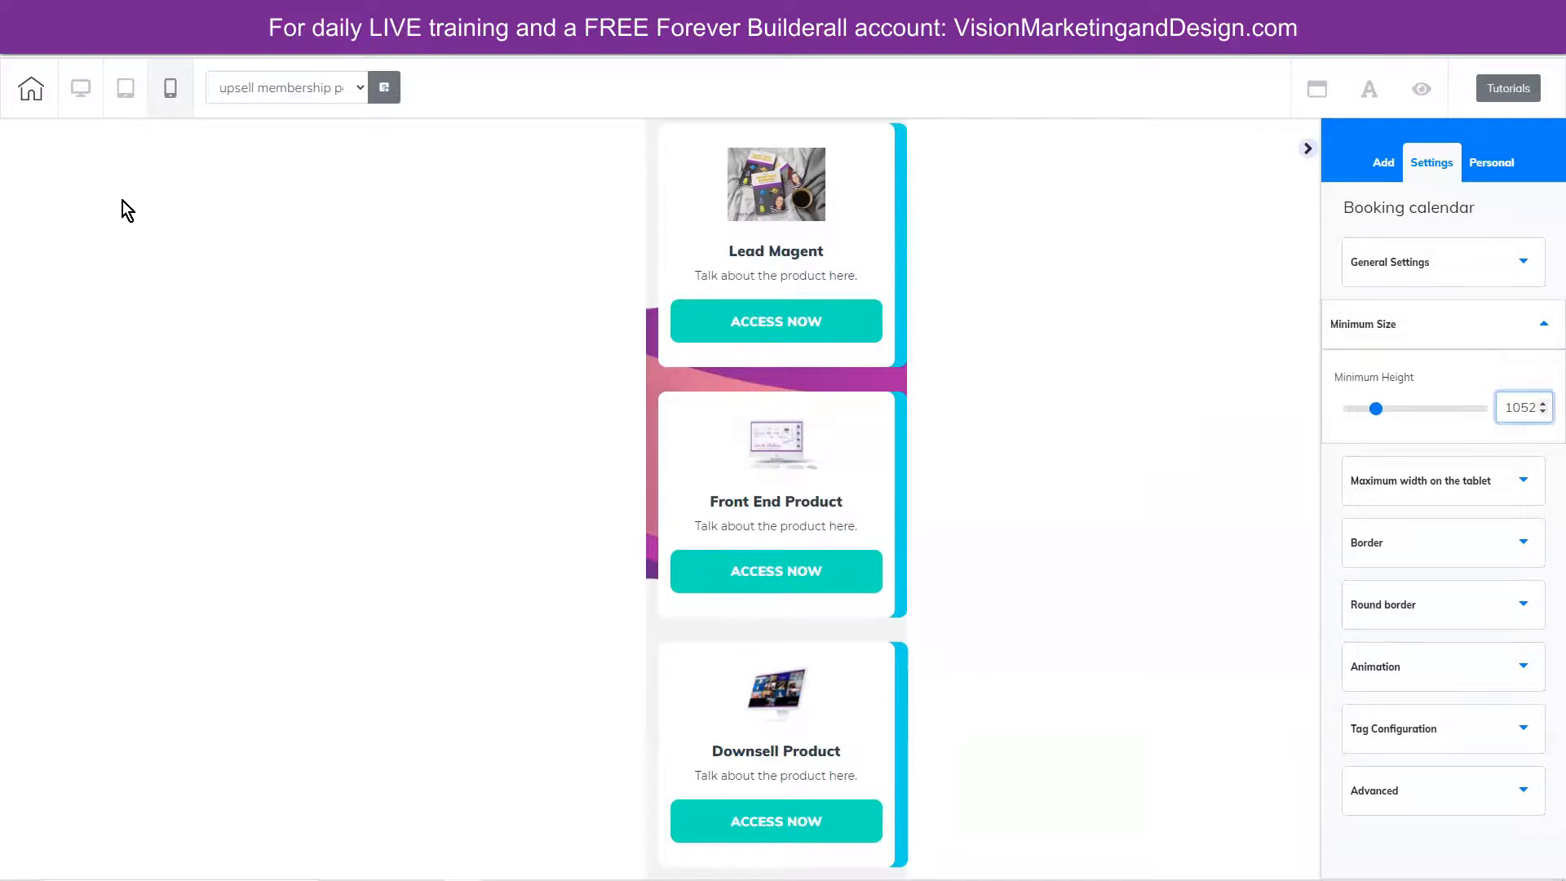
{"action": "left_click", "coordinate": [79, 93]}
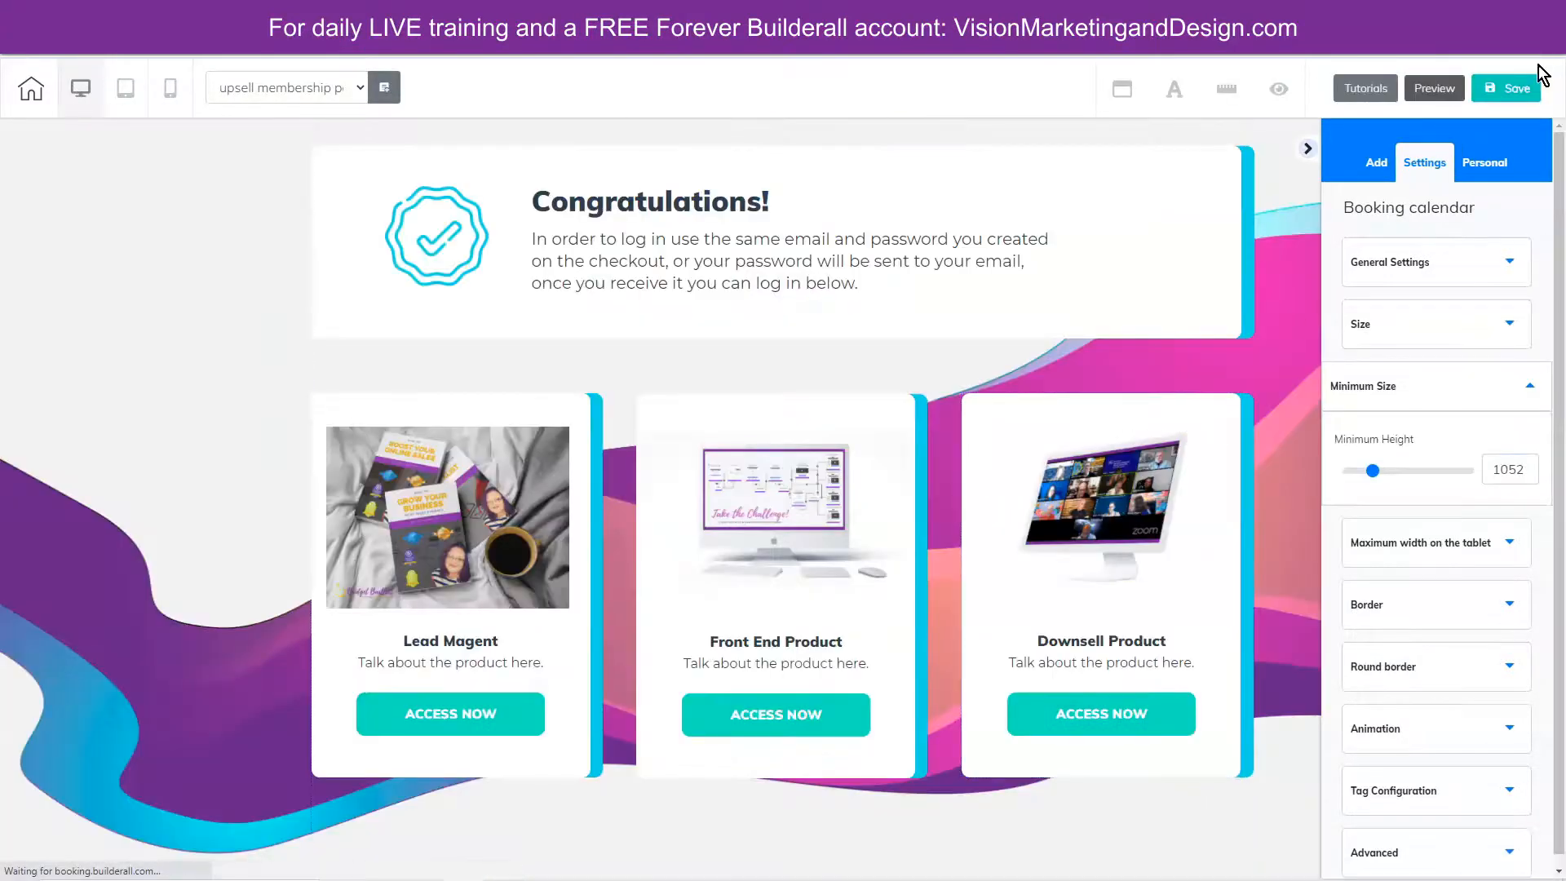
{"action": "left_click", "coordinate": [1509, 82]}
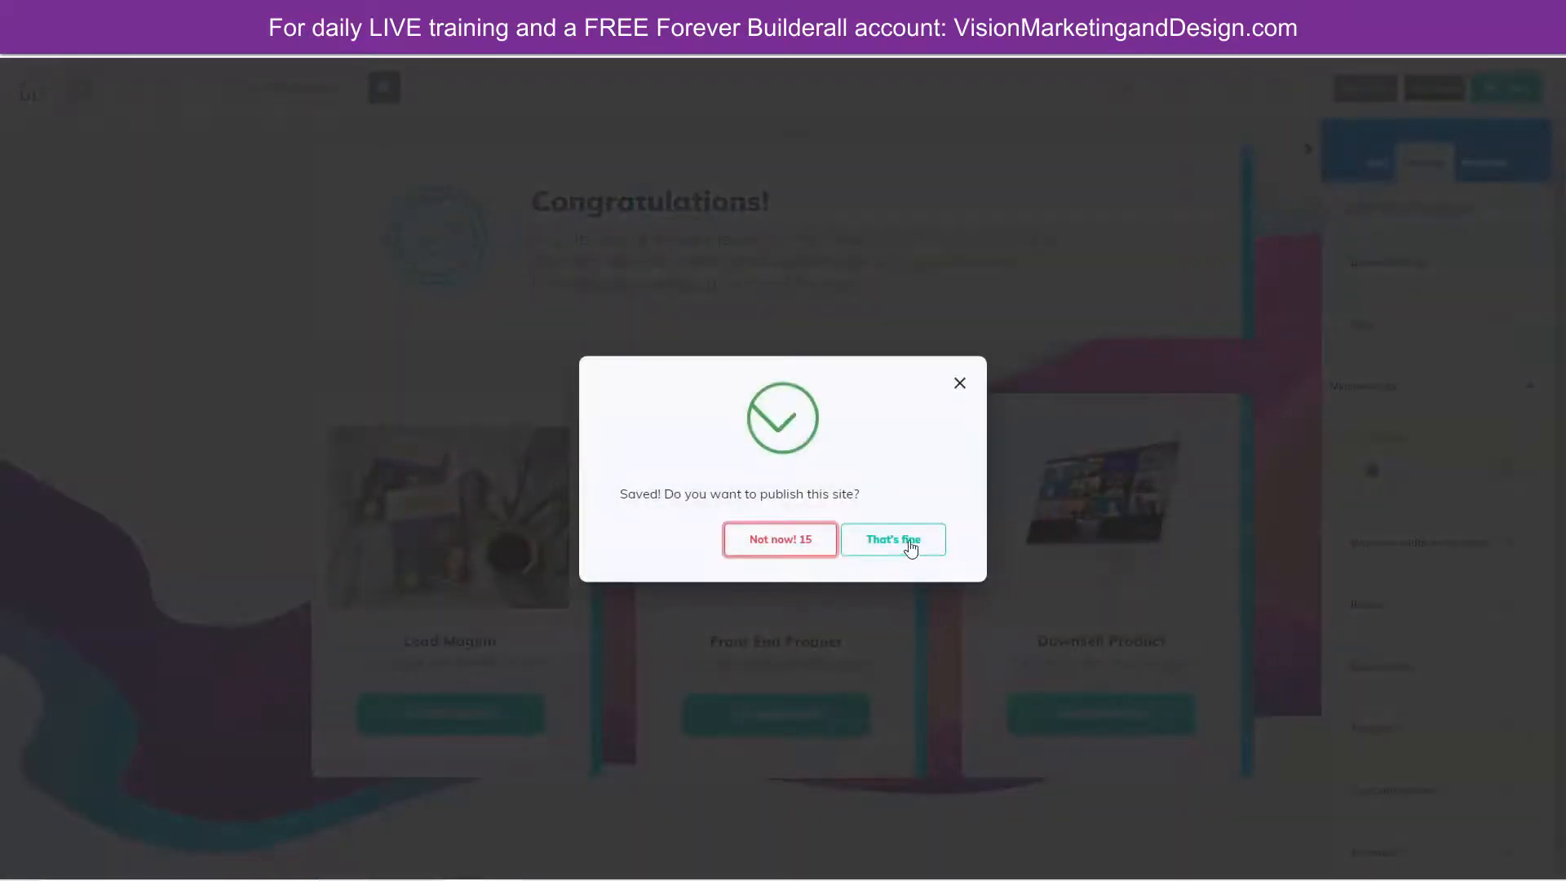
{"action": "left_click", "coordinate": [911, 547]}
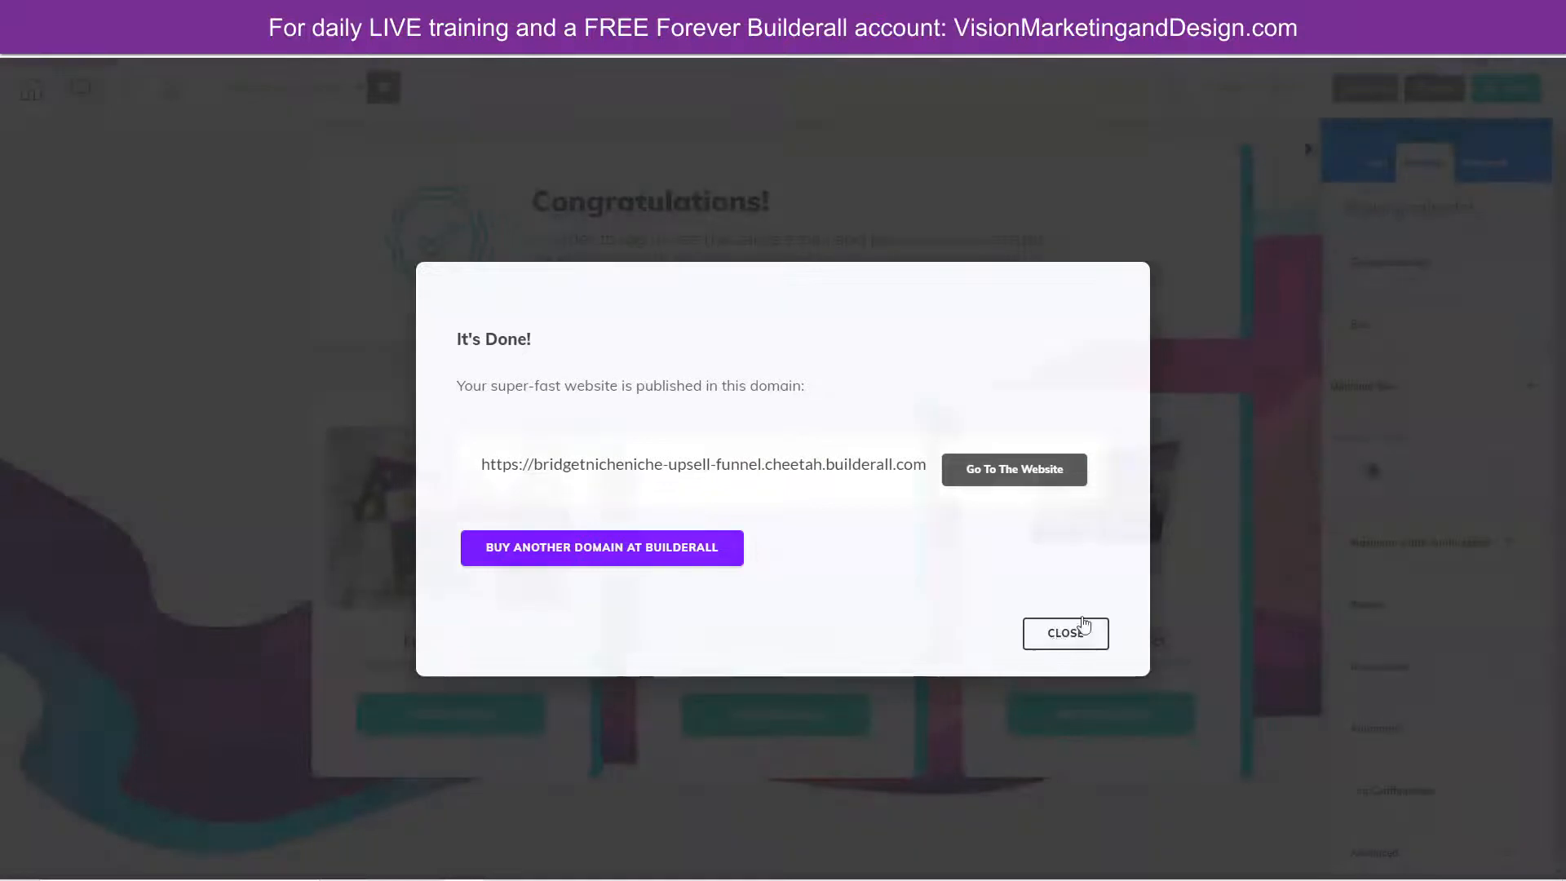
{"action": "left_click", "coordinate": [1065, 633]}
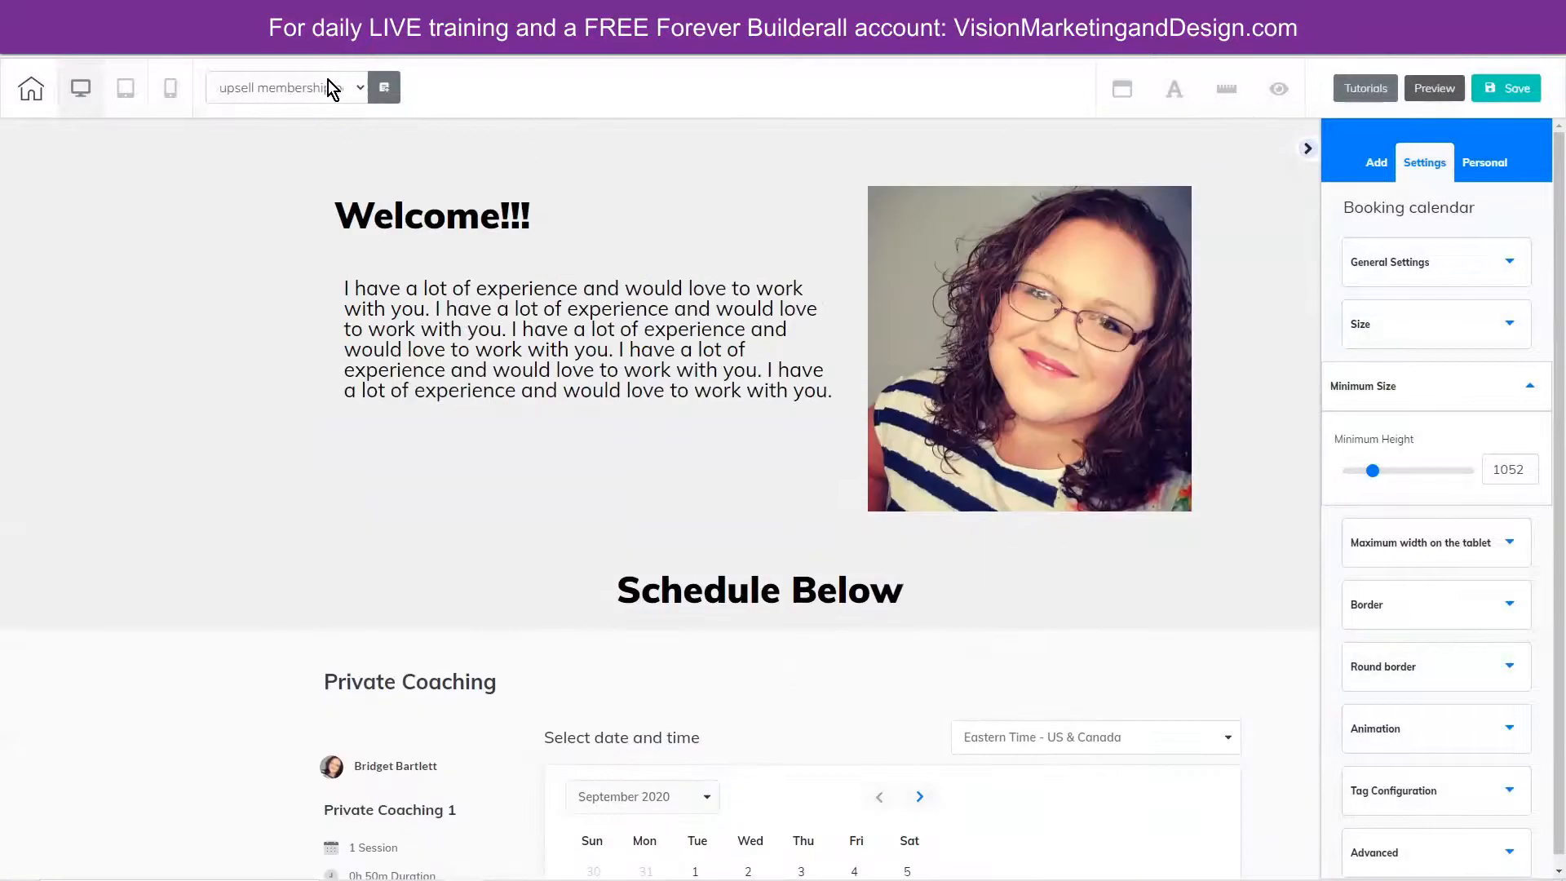
- Open the downsell membership page for editing
{"action": "left_click", "coordinate": [328, 80]}
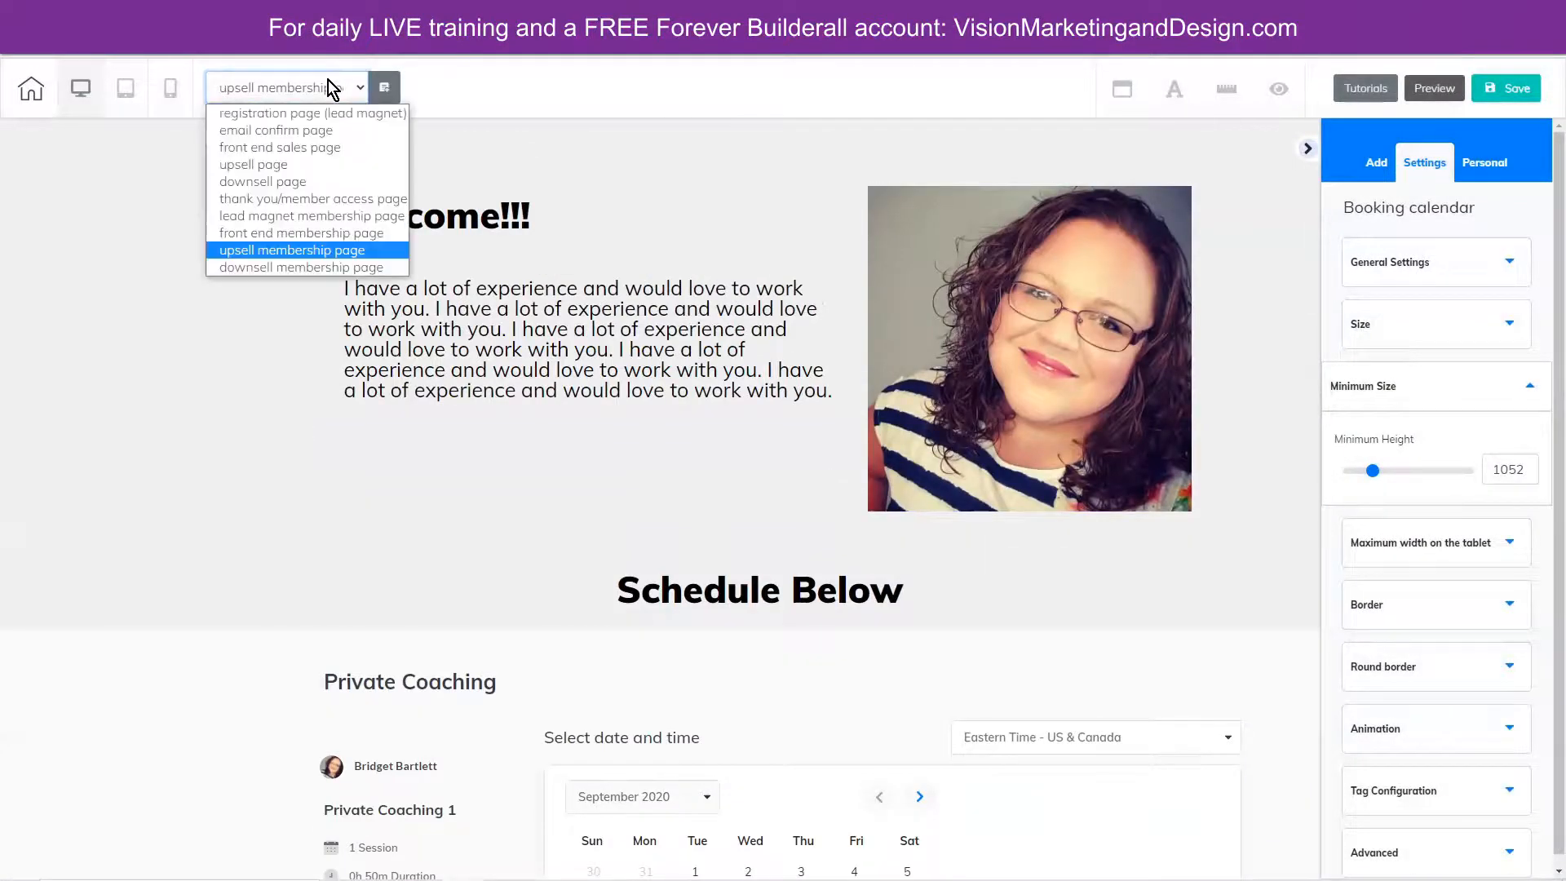
{"action": "left_click", "coordinate": [306, 266]}
{"action": "left_click", "coordinate": [879, 482]}
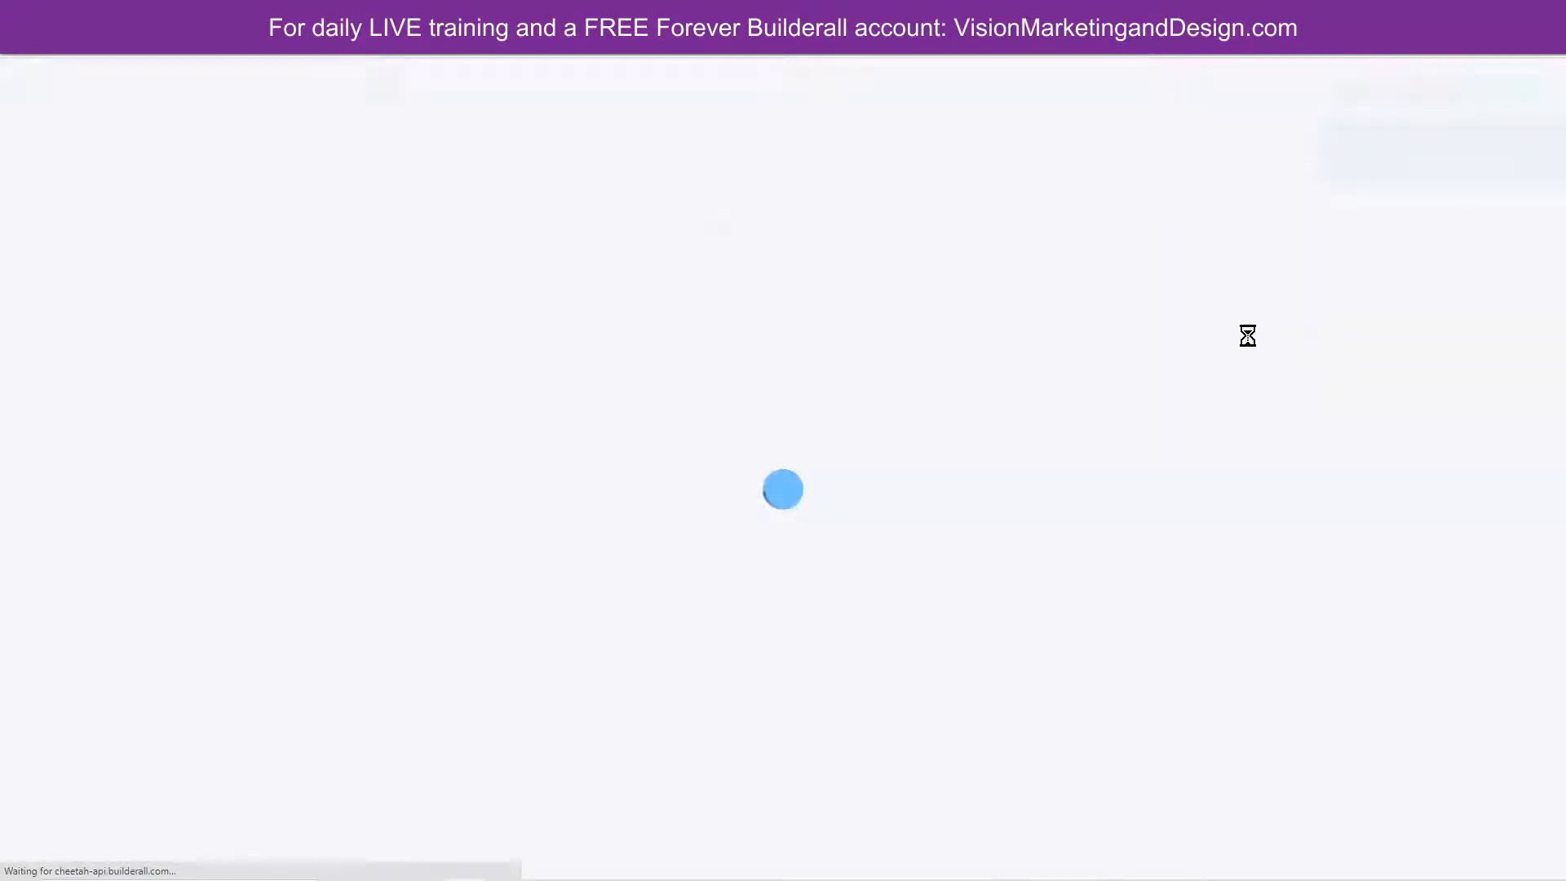